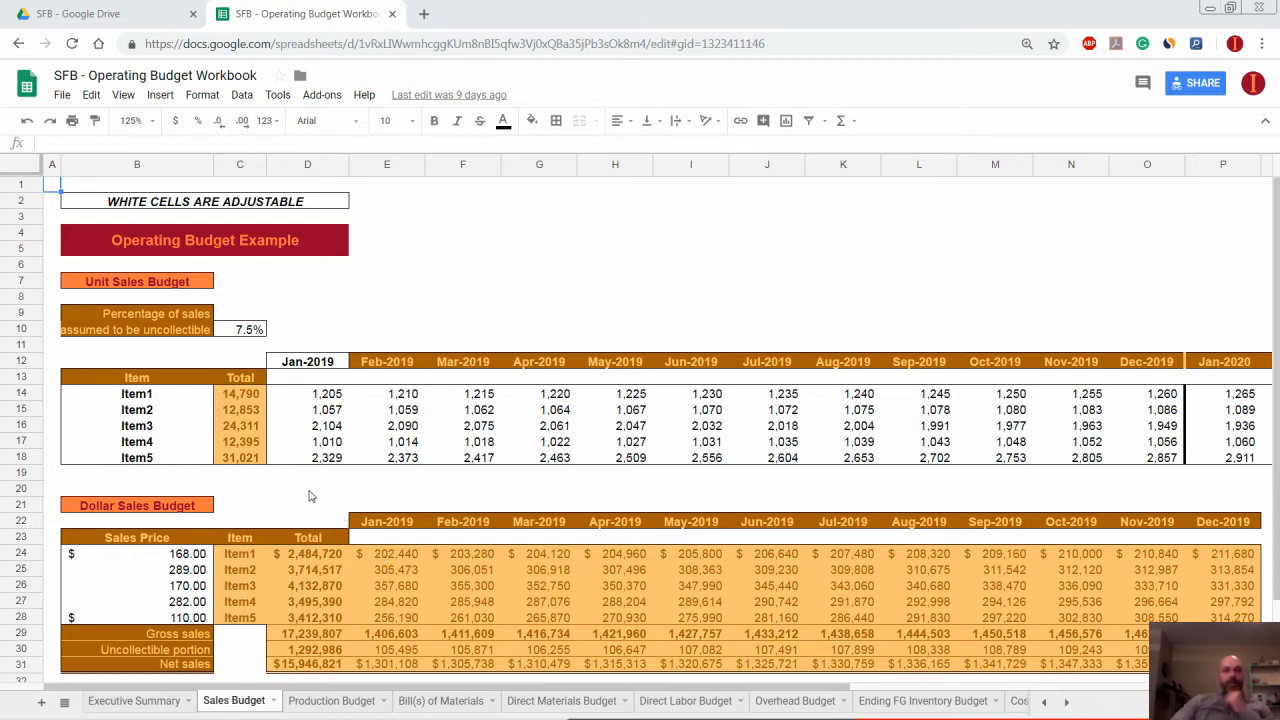
Step: Examine the uncollectible sales percentage, the item names and the two section headings on the Sales Budget sheet
{"action": "left_click", "coordinate": [252, 333]}
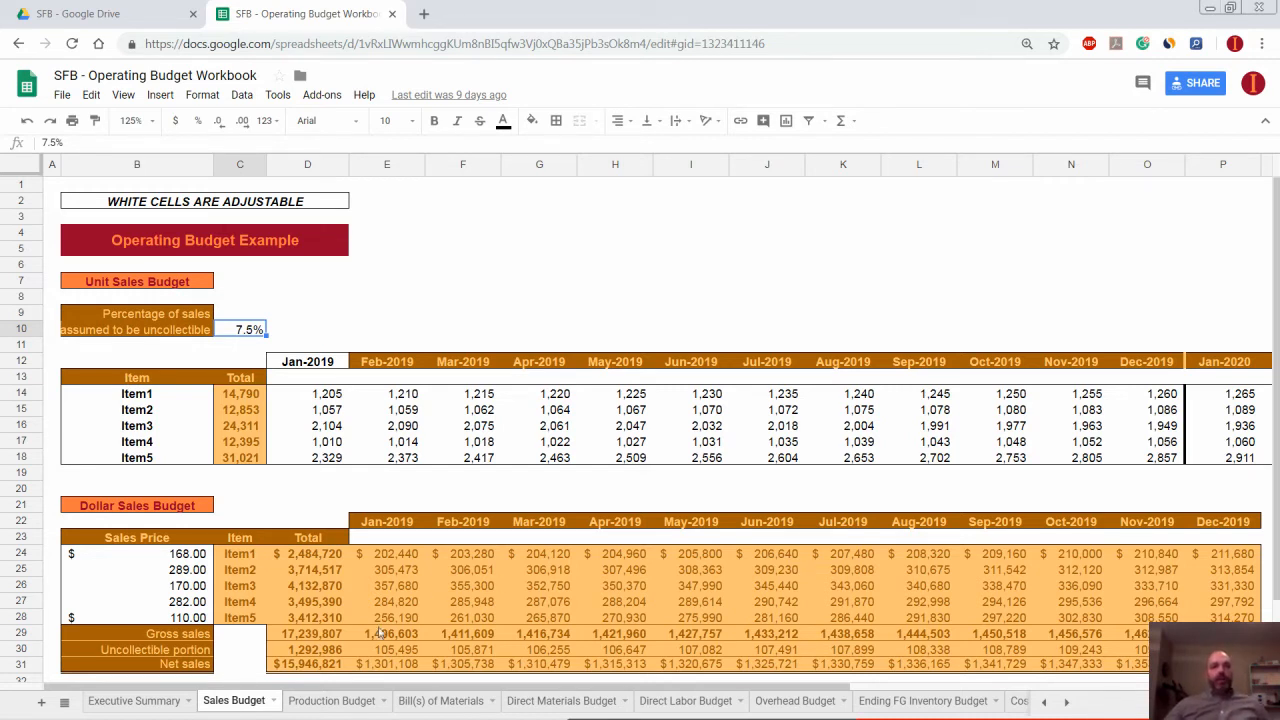
{"action": "left_click_drag", "start_coordinate": [150, 400], "coordinate": [156, 458]}
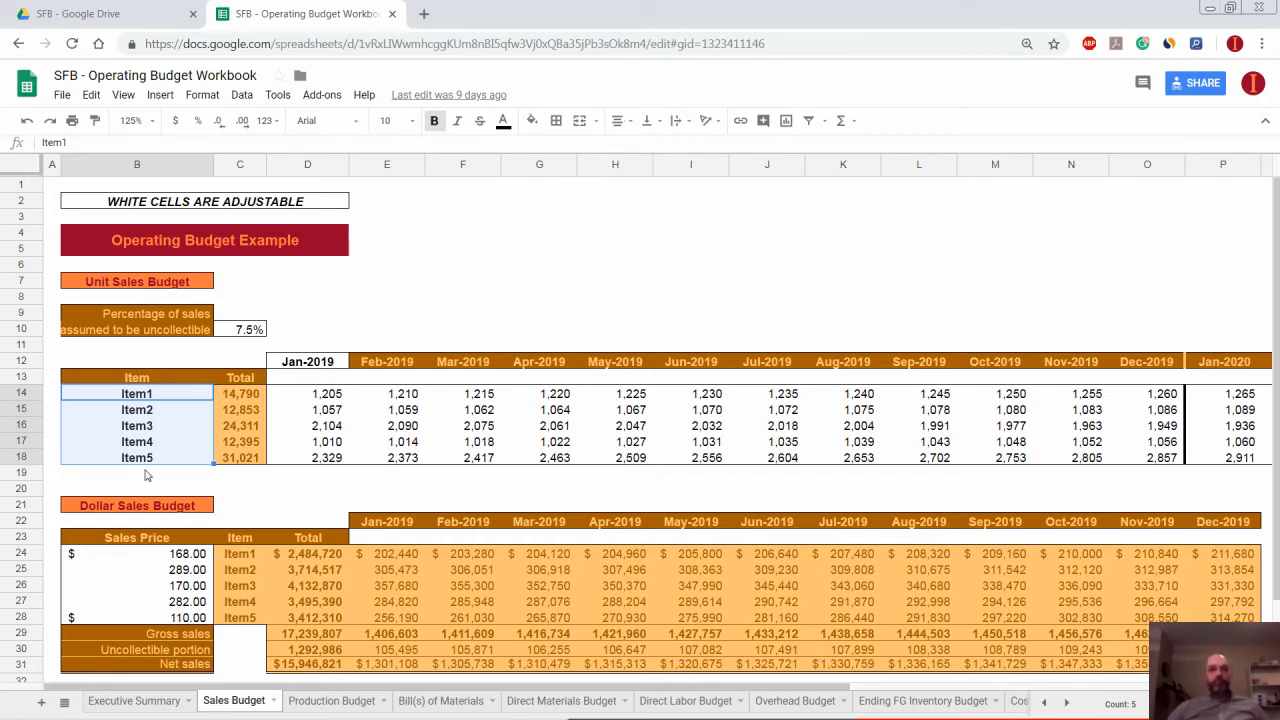
{"action": "left_click", "coordinate": [150, 288]}
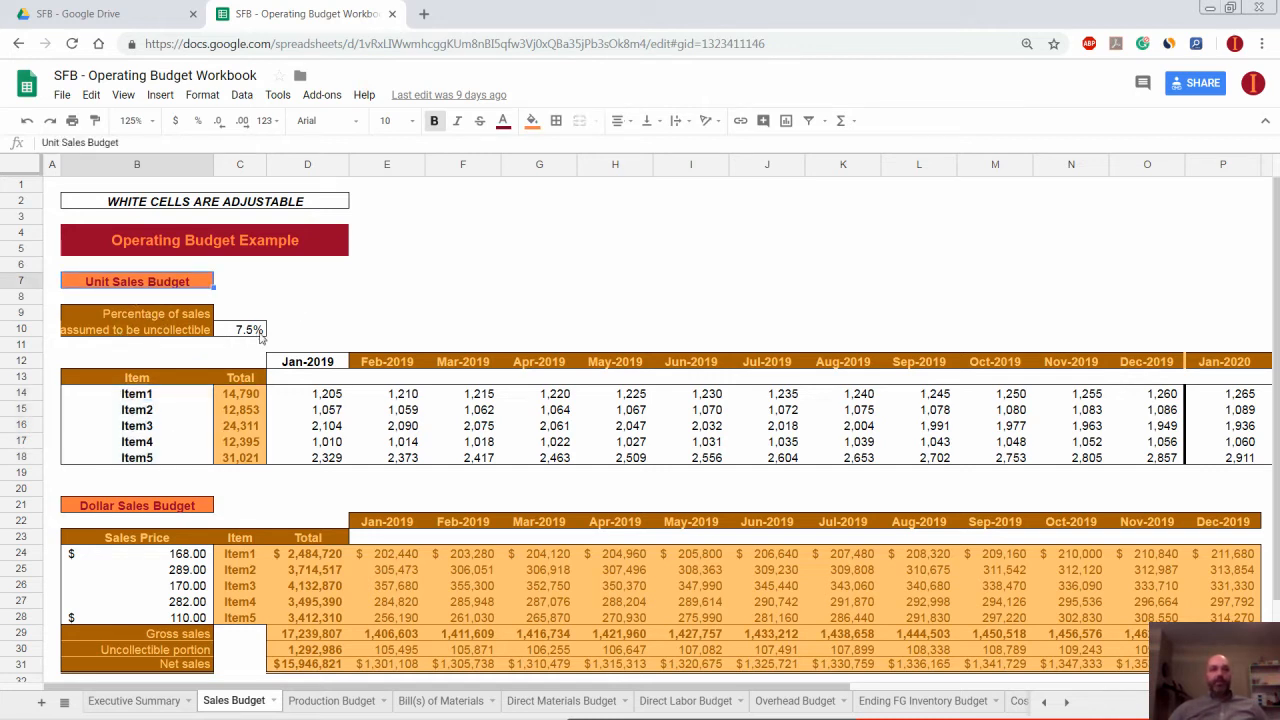
{"action": "left_click_drag", "start_coordinate": [140, 330], "coordinate": [230, 336]}
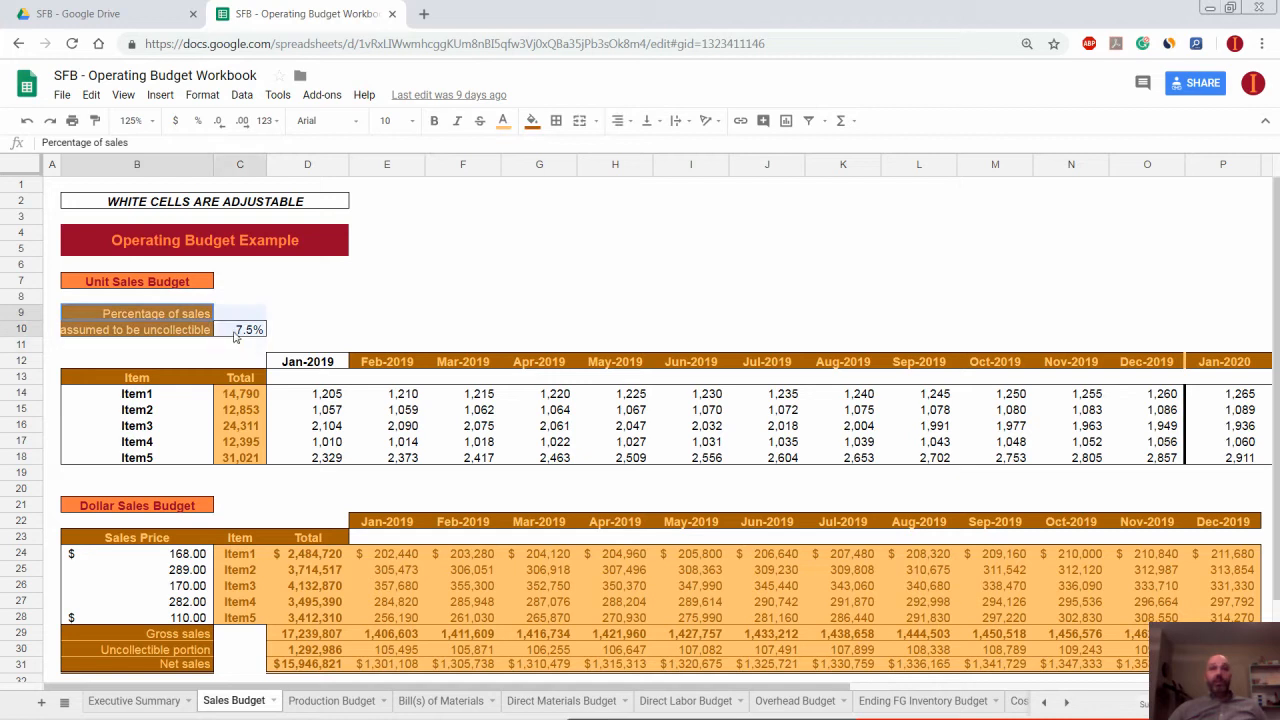
{"action": "left_click", "coordinate": [319, 651]}
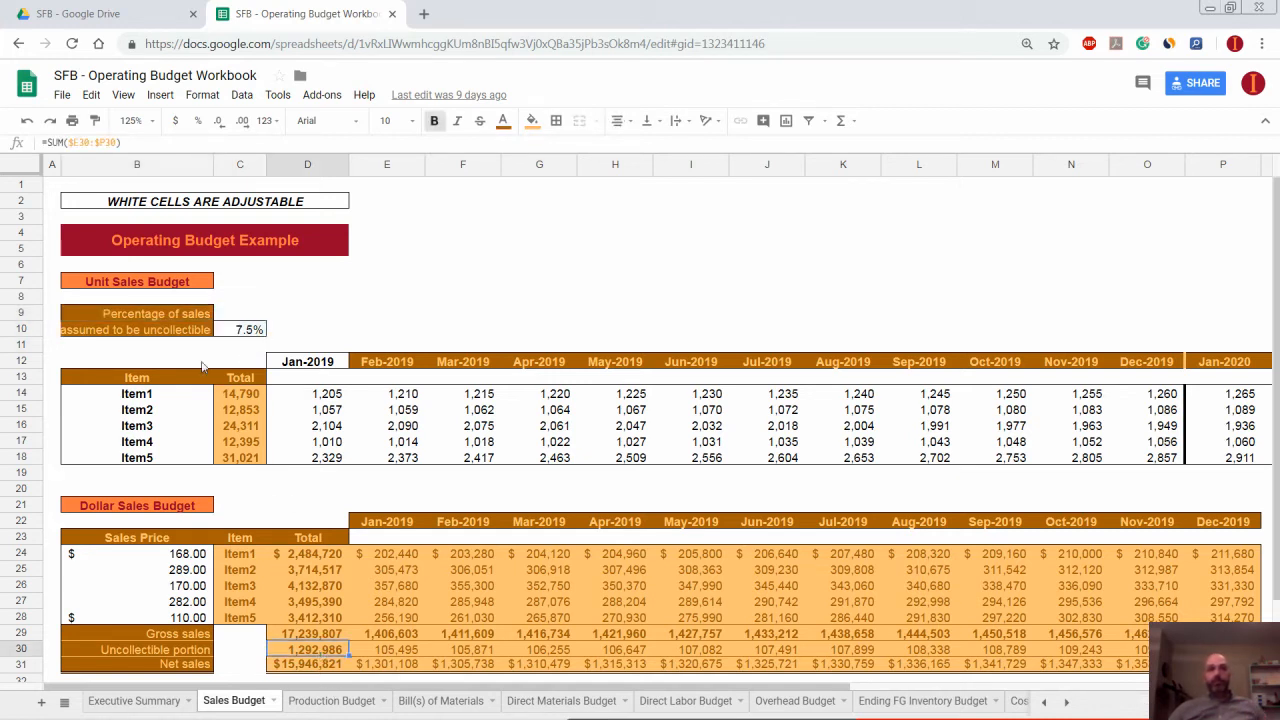
{"action": "left_click", "coordinate": [155, 510]}
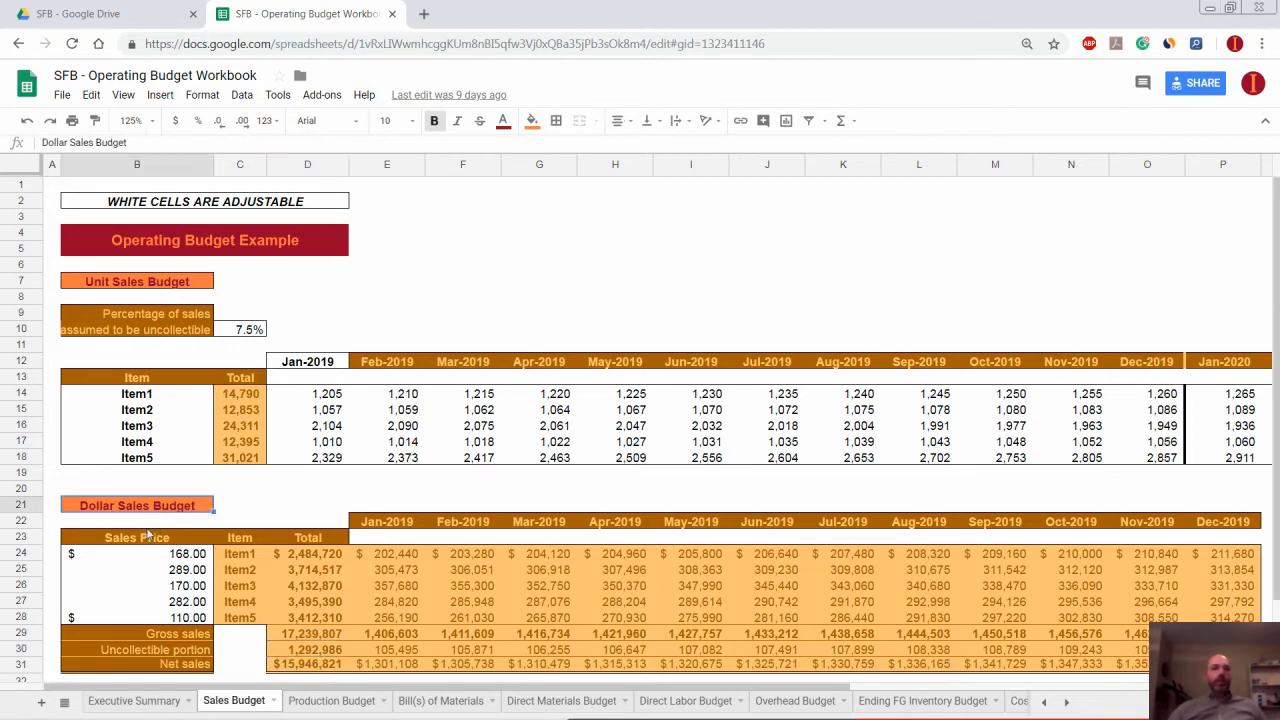
{"action": "left_click_drag", "start_coordinate": [252, 521], "coordinate": [250, 513]}
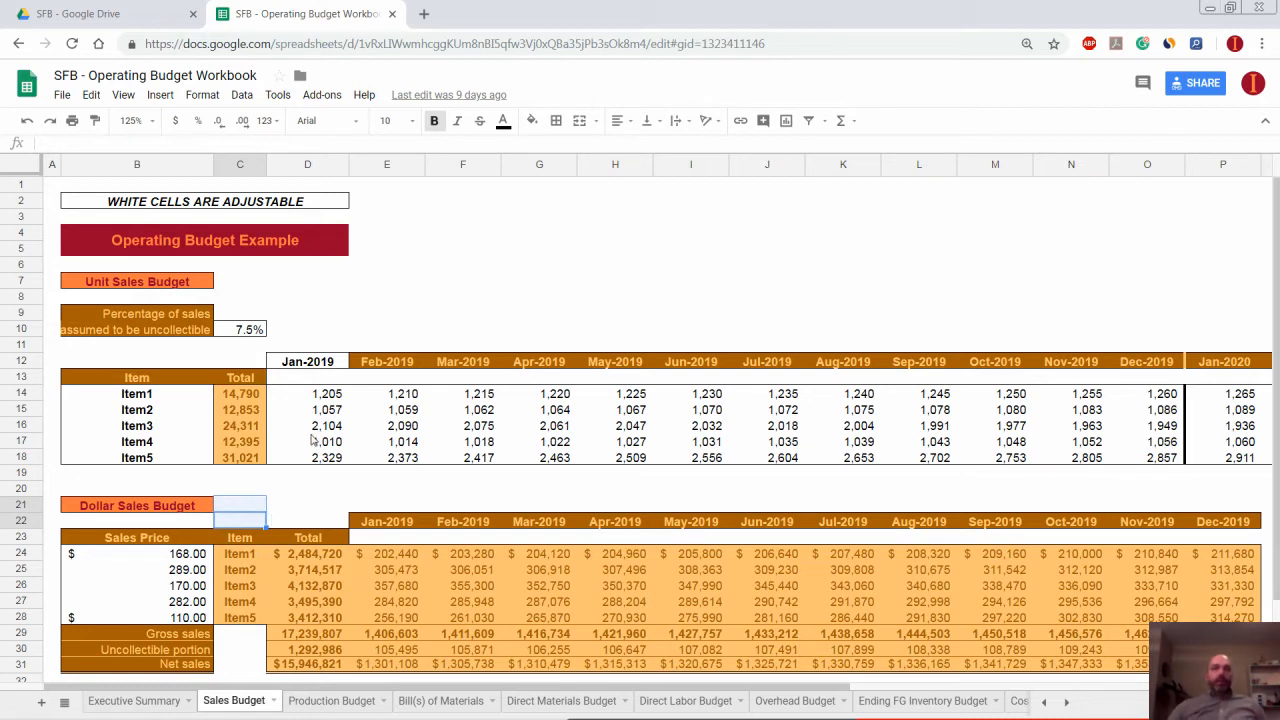
Step: Review Item1's monthly unit sales from Jan-2019 through Dec-2019 in the Unit Sales Budget
{"action": "left_click", "coordinate": [302, 399]}
{"action": "left_click_drag", "start_coordinate": [302, 399], "coordinate": [1137, 404]}
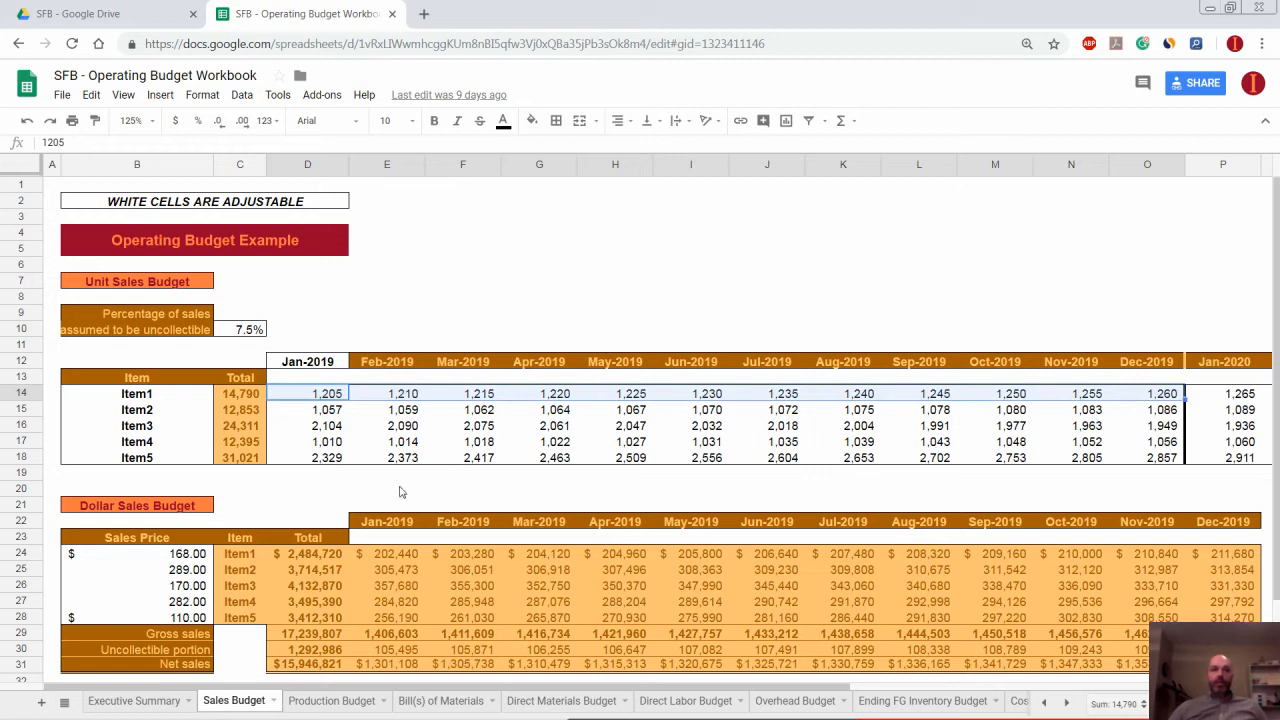
{"action": "left_click", "coordinate": [286, 490]}
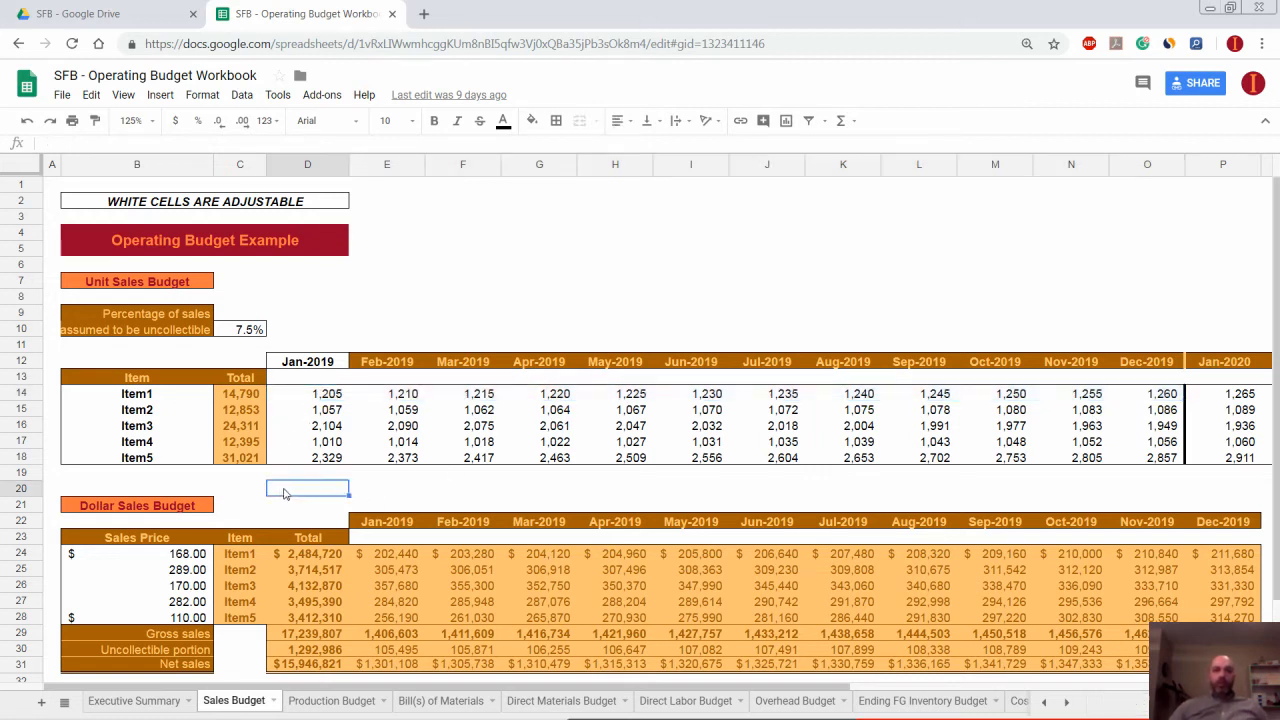
Step: Review the sales prices and item totals in the Dollar Sales Budget, along with Item1's monthly dollar sales
{"action": "scroll", "coordinate": [245, 480], "scroll_direction": "down", "scroll_amount": 1}
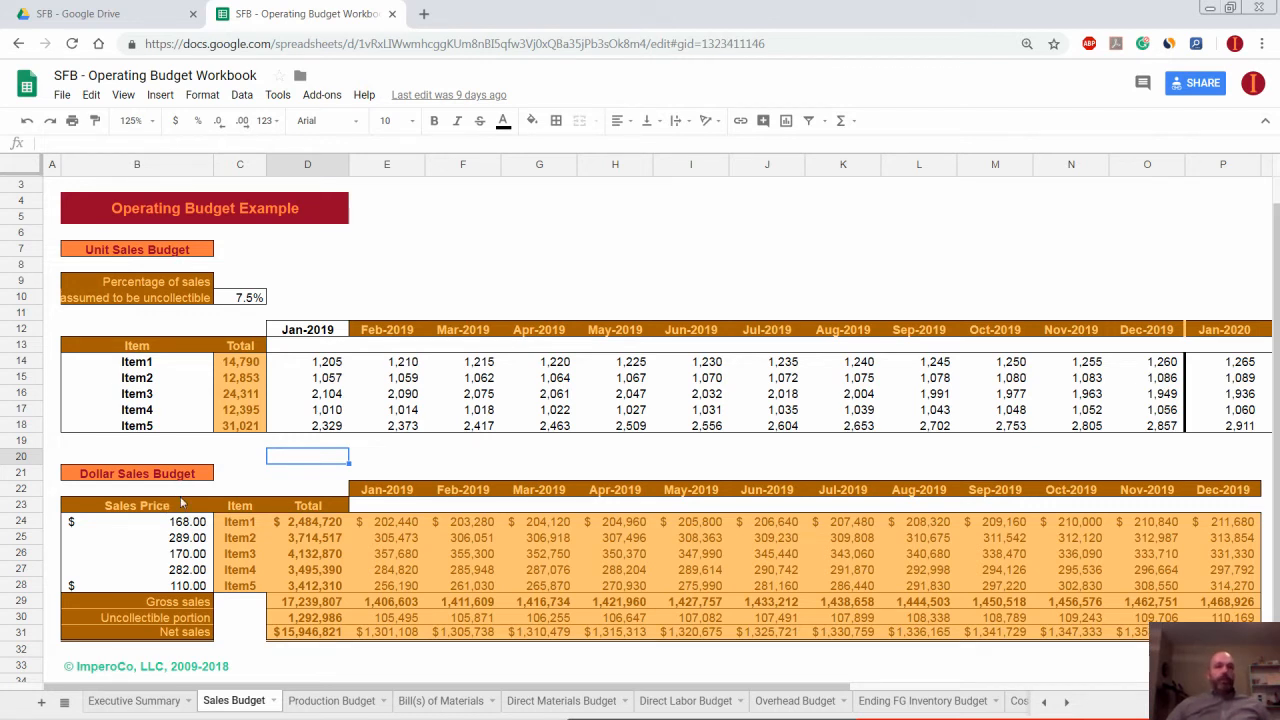
{"action": "left_click_drag", "start_coordinate": [183, 524], "coordinate": [167, 588]}
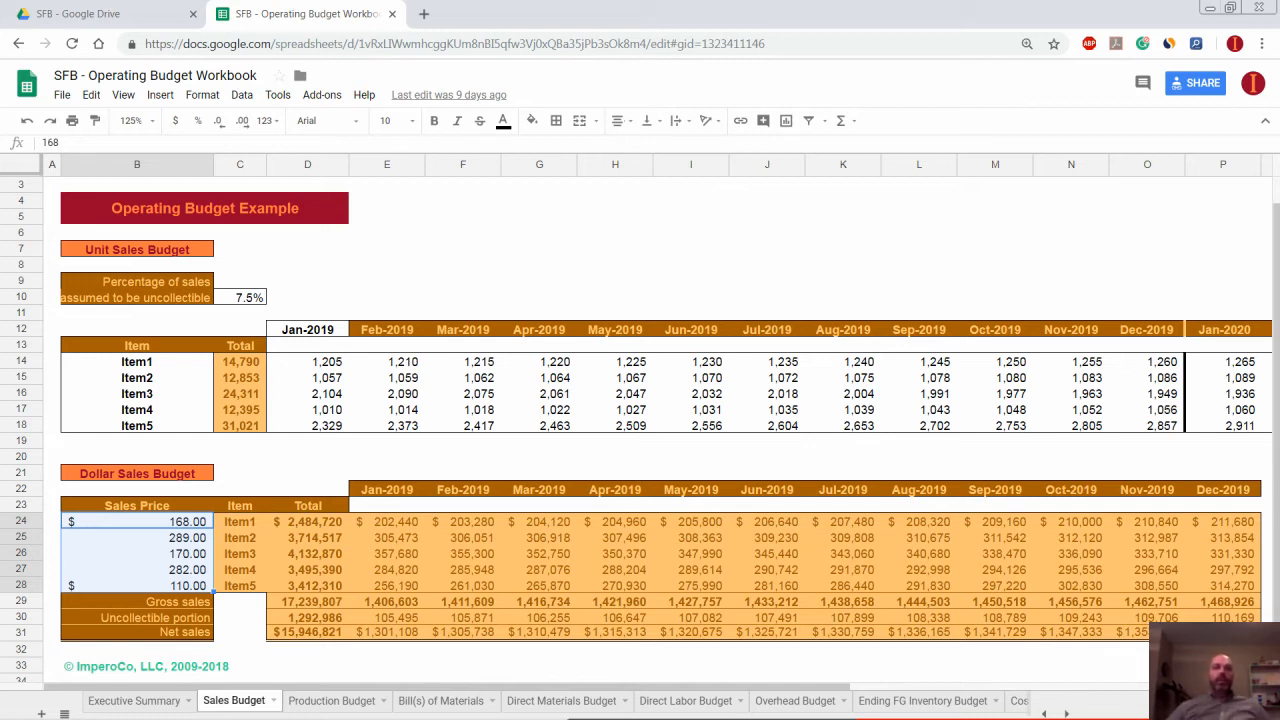
{"action": "left_click", "coordinate": [301, 528]}
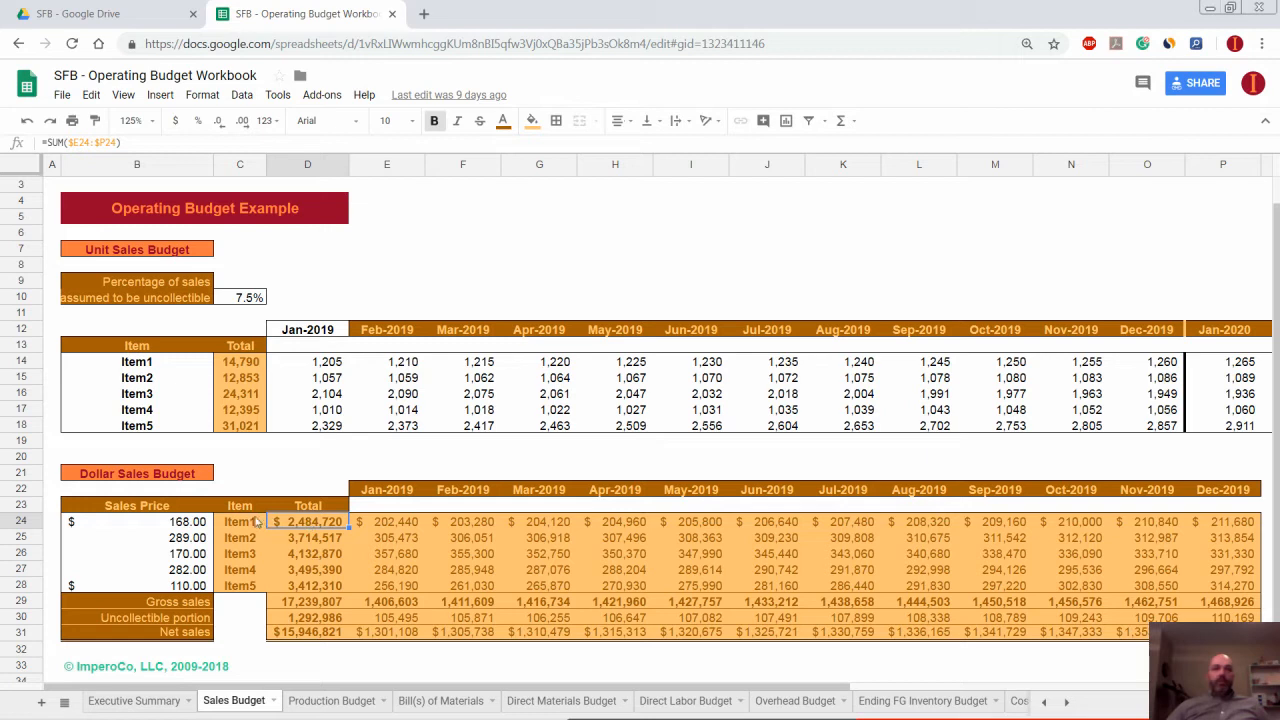
{"action": "left_click_drag", "start_coordinate": [305, 521], "coordinate": [310, 586]}
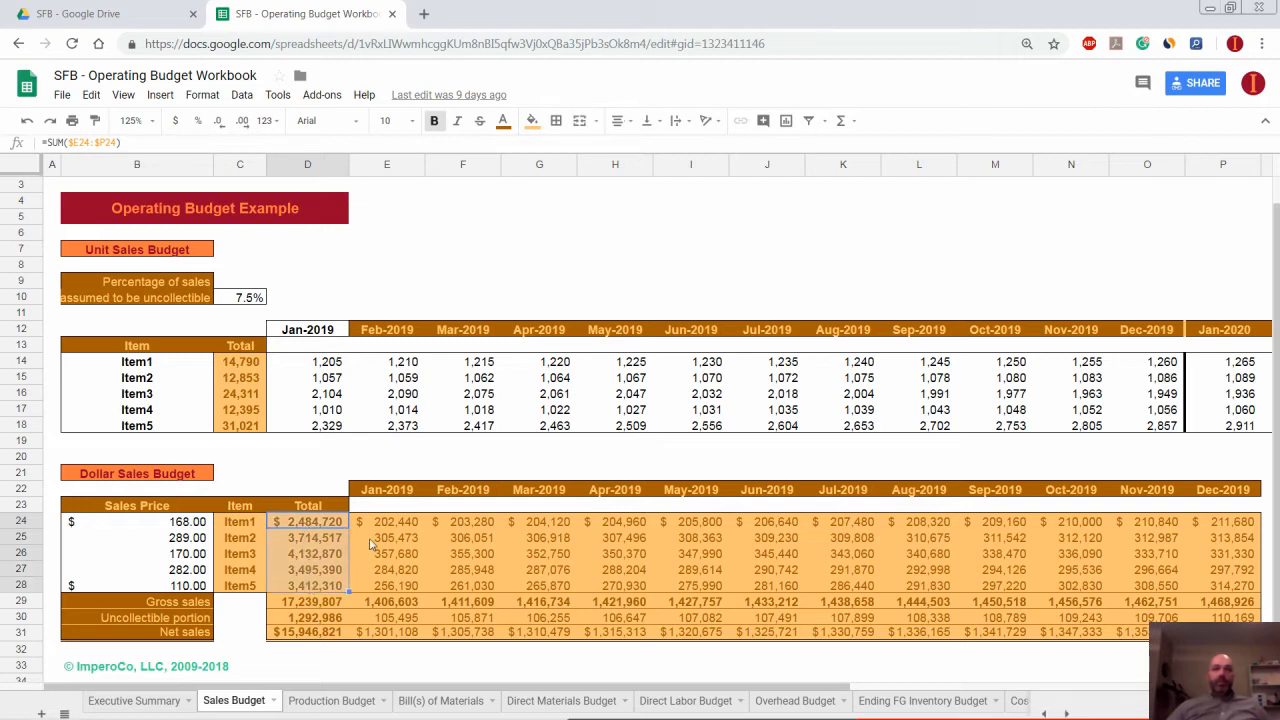
{"action": "left_click_drag", "start_coordinate": [385, 523], "coordinate": [1222, 530]}
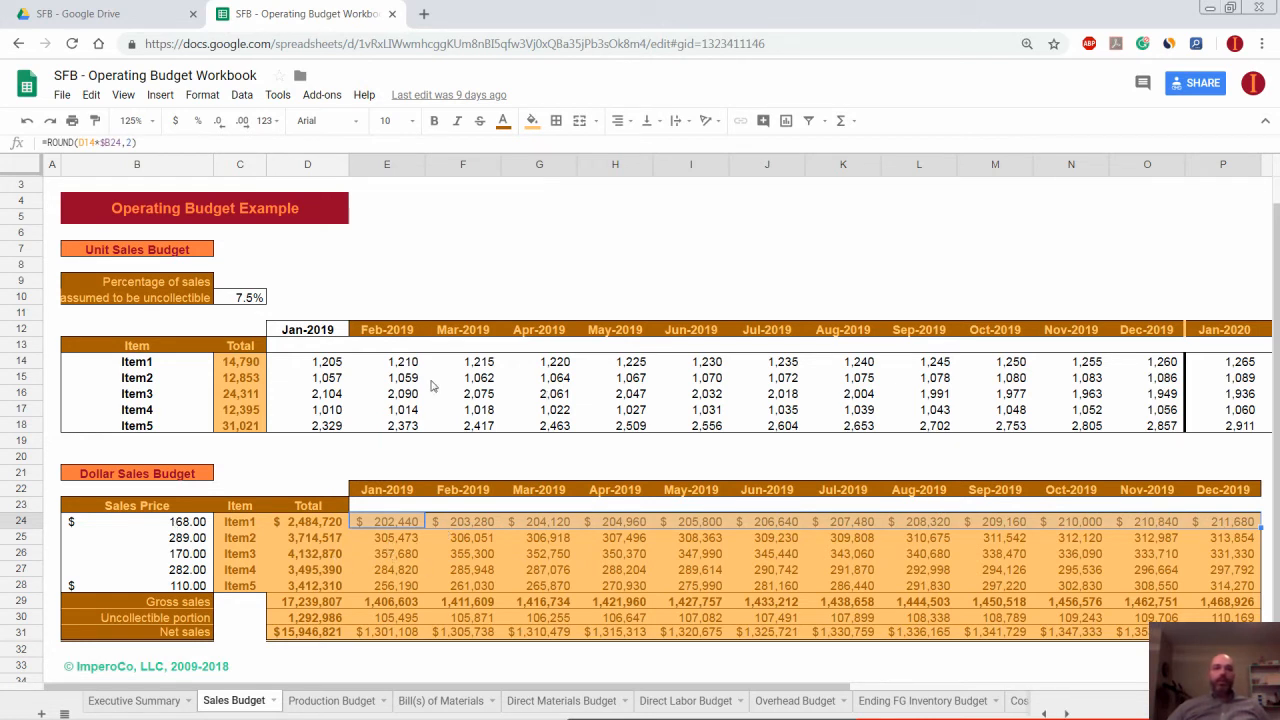
Step: Inspect how gross sales, the uncollectible portion and net sales are calculated in the Dollar Sales Budget, focusing on Jan-2019
{"action": "left_click", "coordinate": [316, 606]}
{"action": "left_click_drag", "start_coordinate": [316, 606], "coordinate": [1210, 610]}
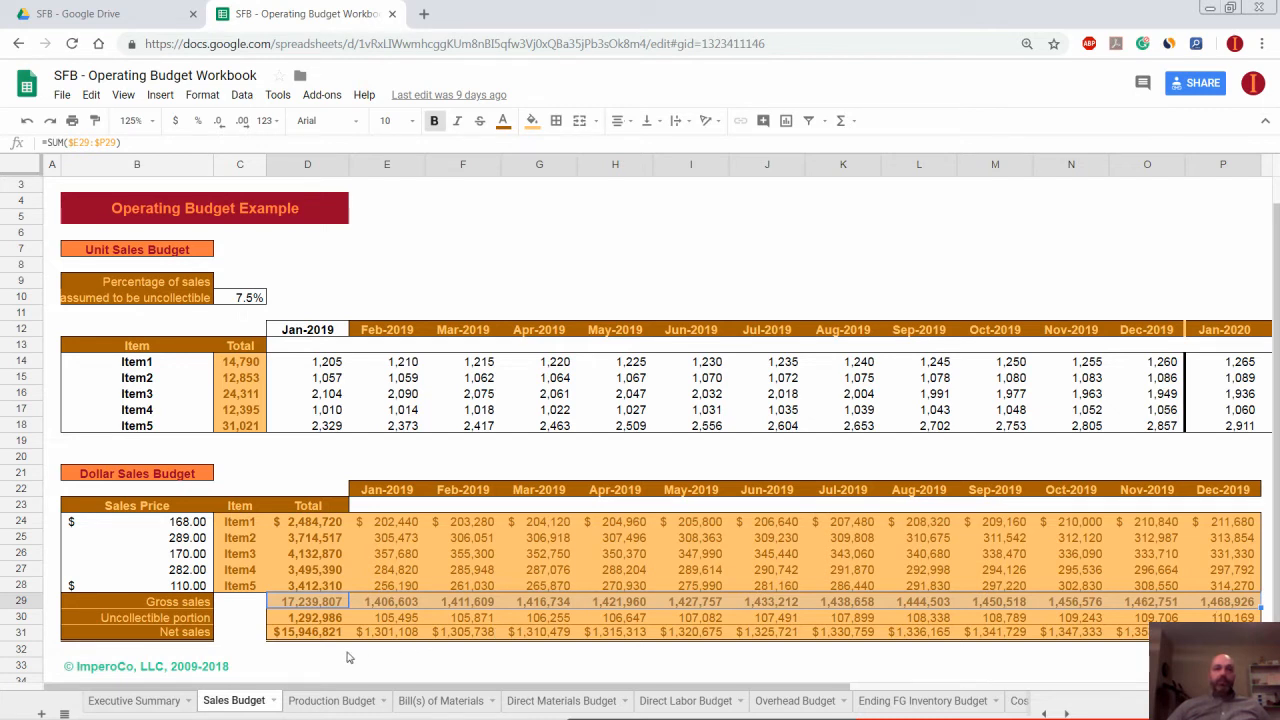
{"action": "left_click", "coordinate": [382, 510]}
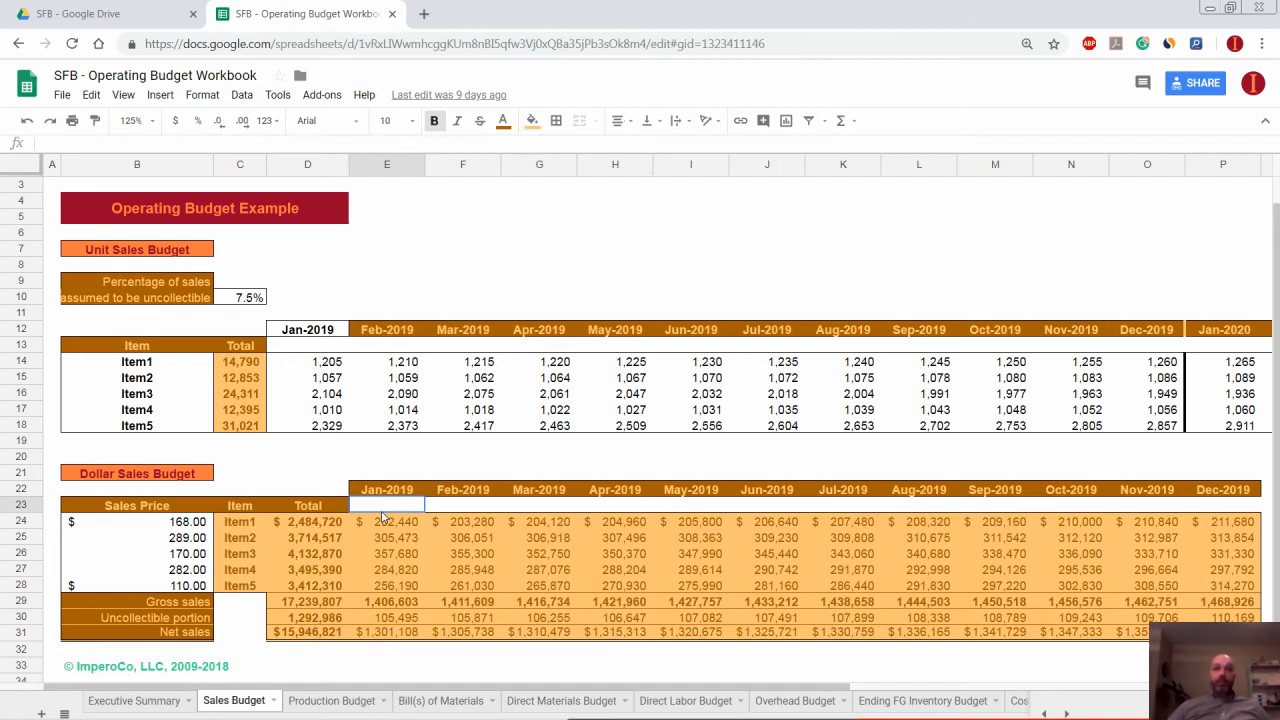
{"action": "left_click_drag", "start_coordinate": [382, 521], "coordinate": [382, 586]}
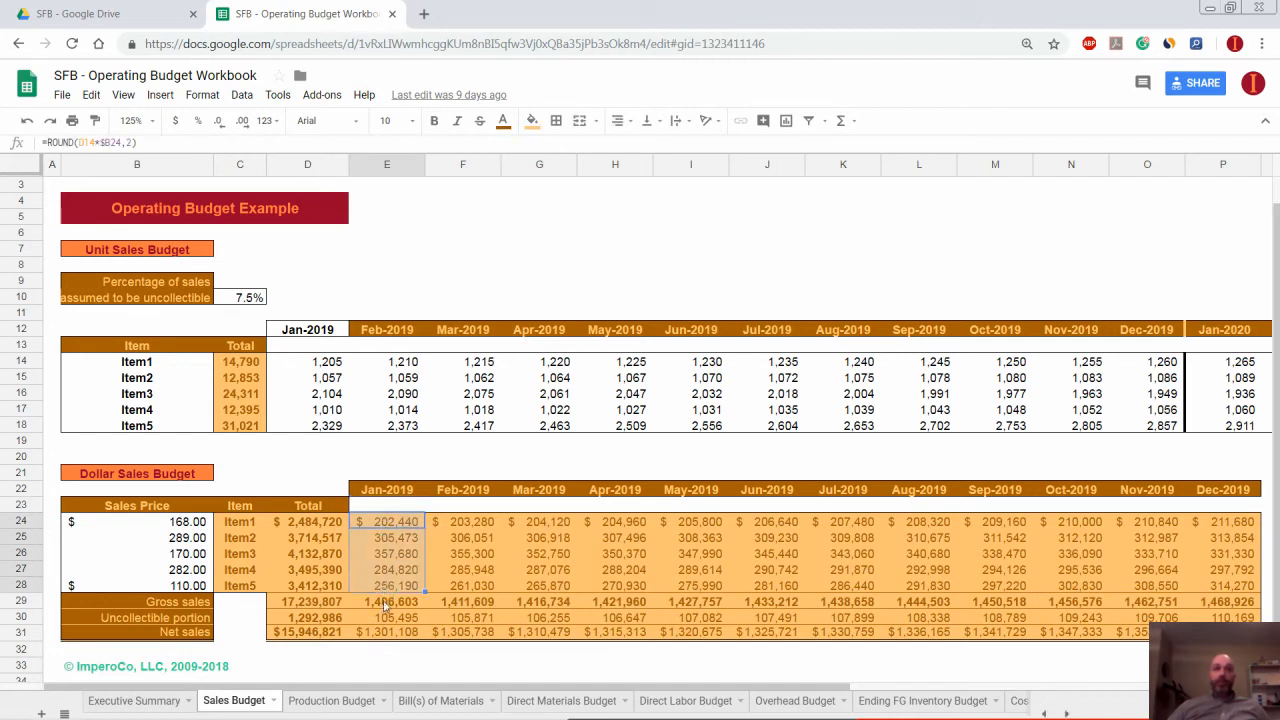
{"action": "left_click", "coordinate": [310, 617]}
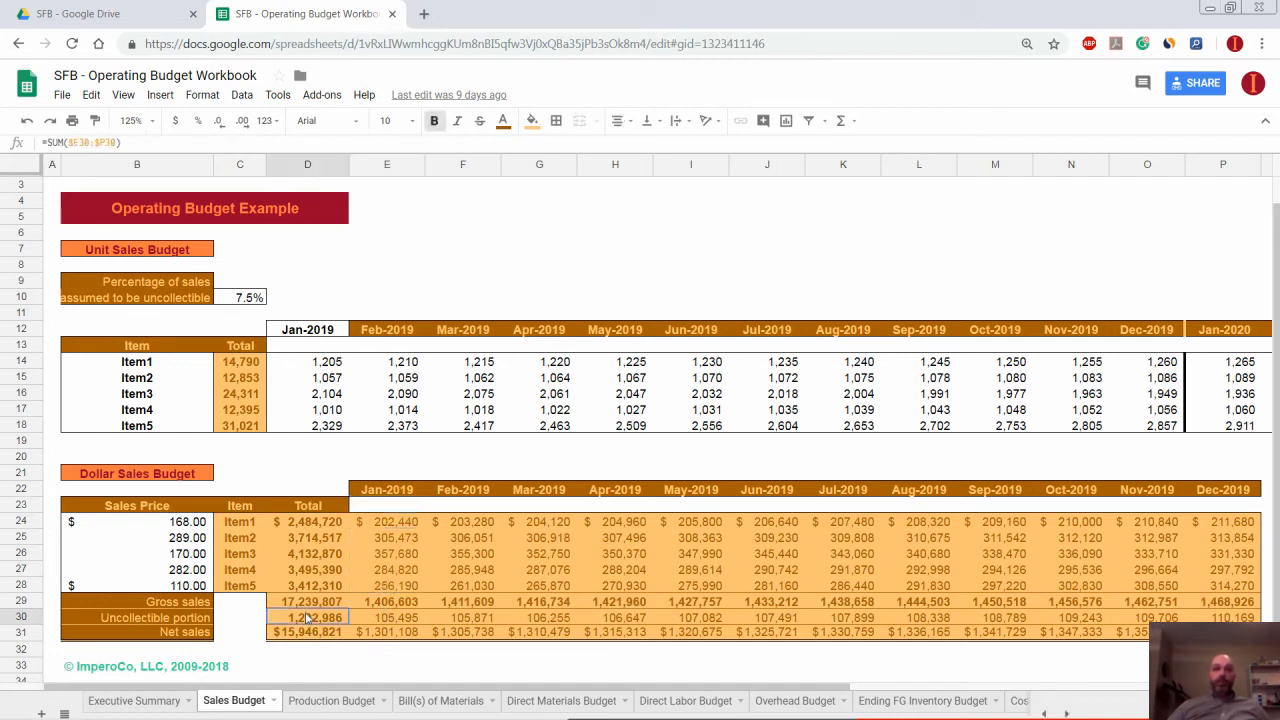
{"action": "left_click", "coordinate": [372, 620]}
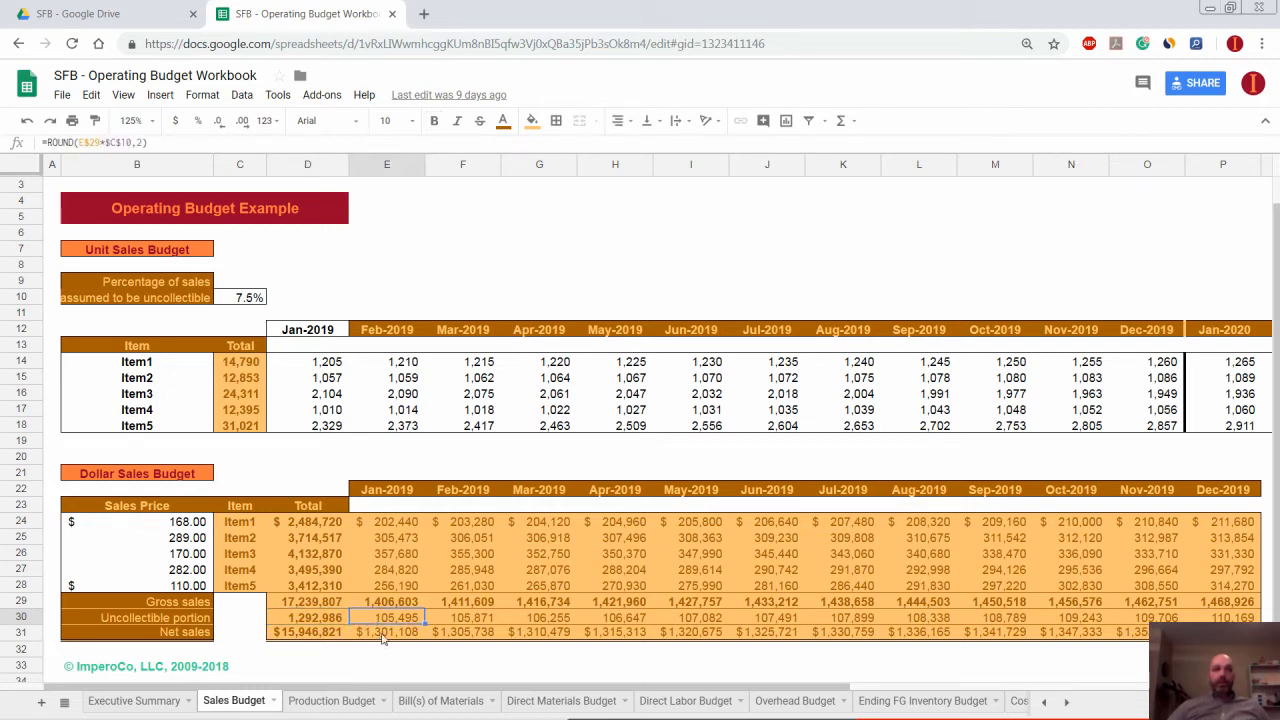
{"action": "left_click", "coordinate": [385, 637]}
{"action": "left_click", "coordinate": [388, 603]}
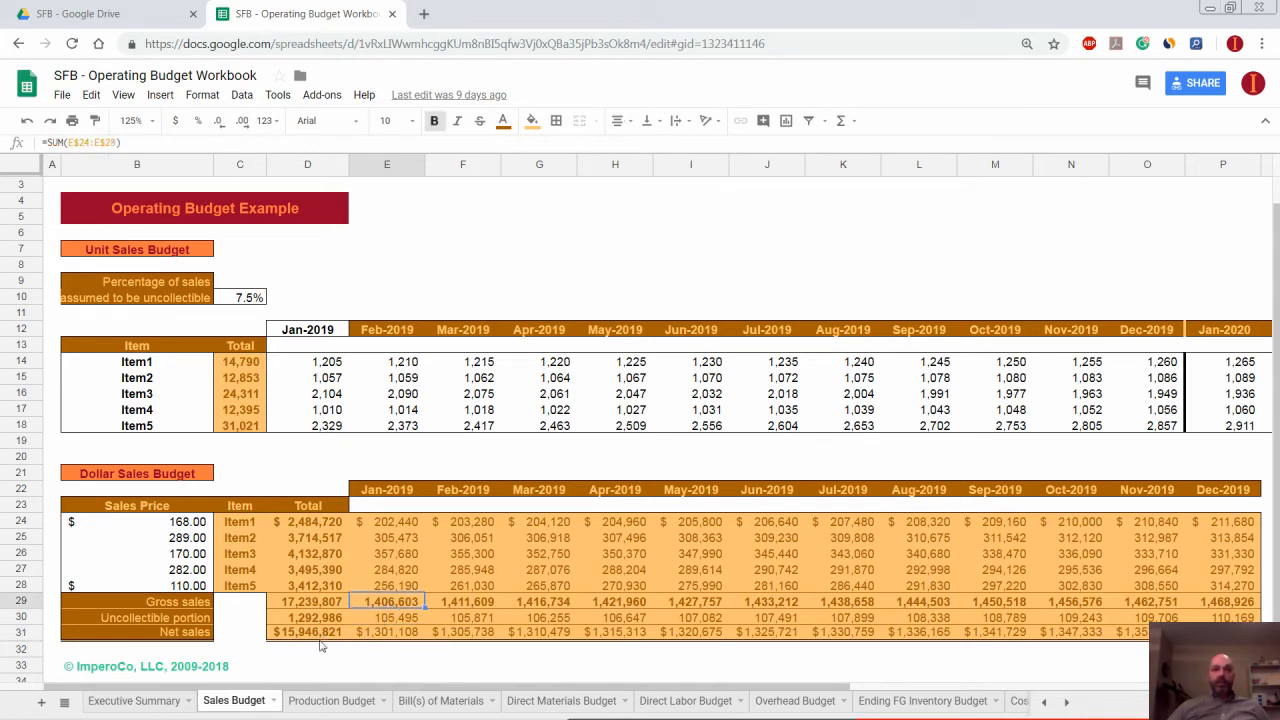
{"action": "left_click", "coordinate": [383, 636]}
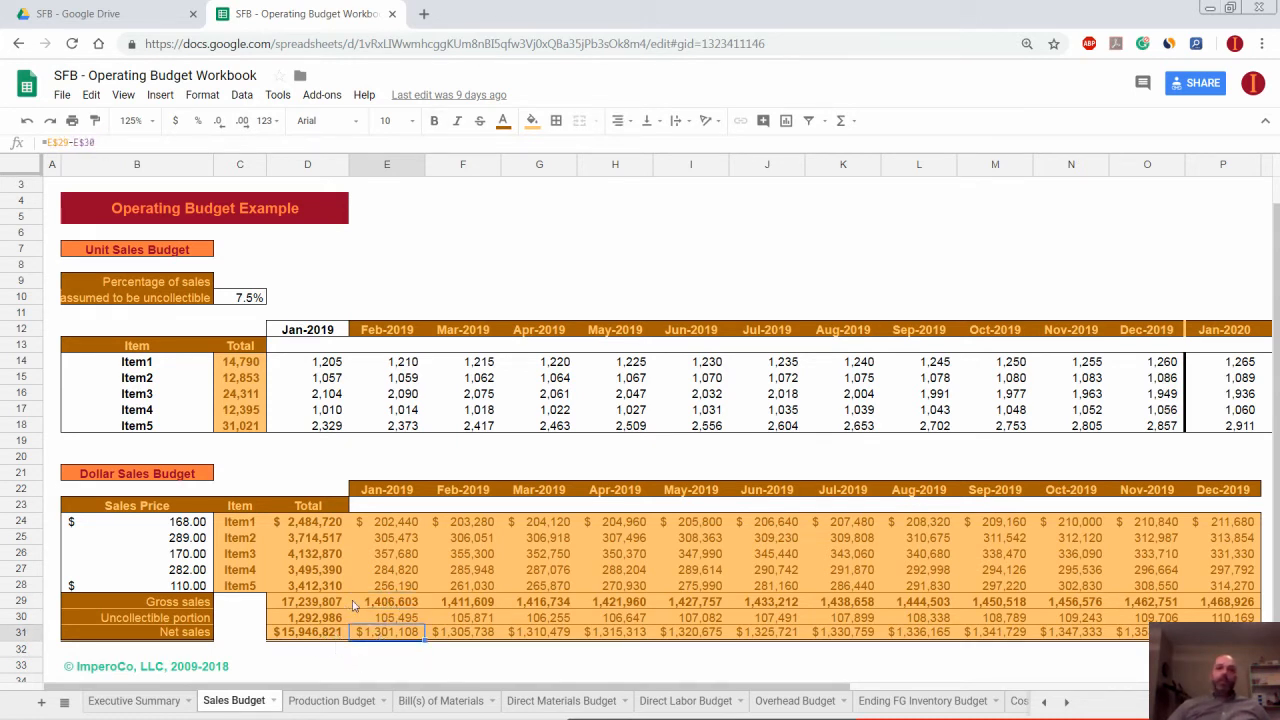
Step: View the Production Budget sheet, and return to the Sales Budget to check the Jan-2019 unit sales and Item1's sales price
{"action": "left_click_drag", "start_coordinate": [603, 689], "coordinate": [519, 707]}
{"action": "left_click", "coordinate": [321, 705]}
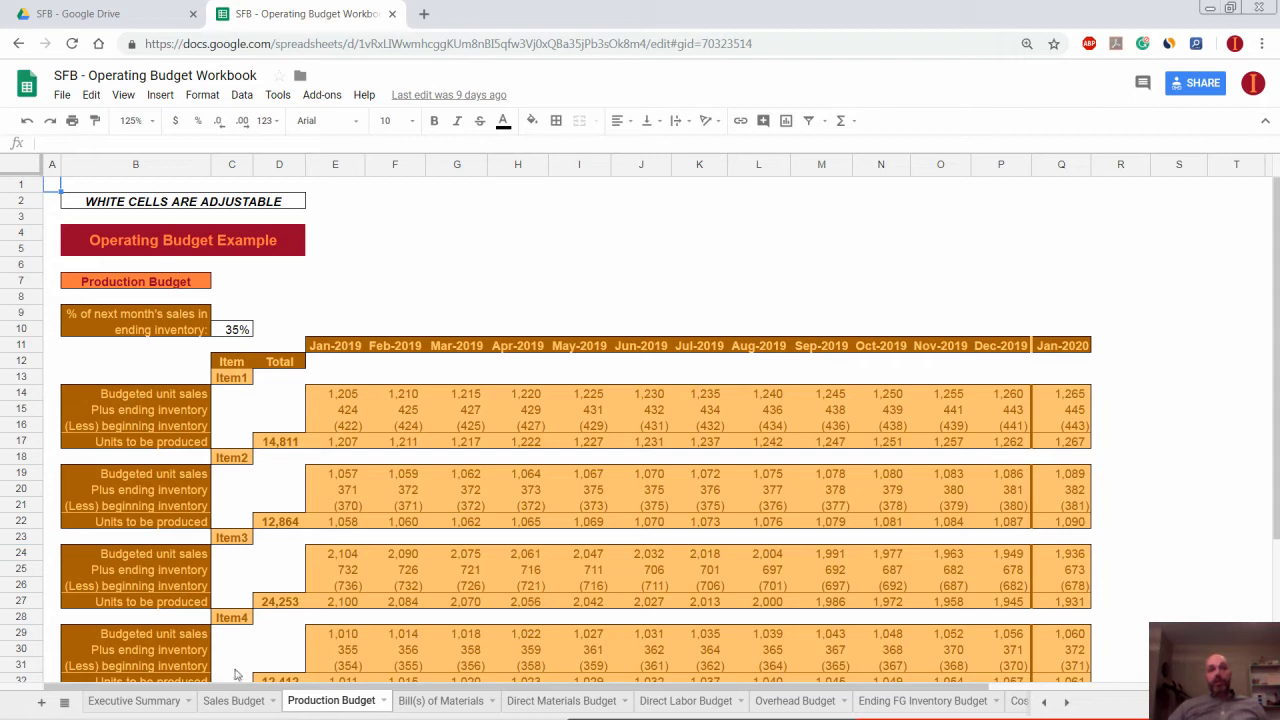
{"action": "left_click", "coordinate": [238, 700]}
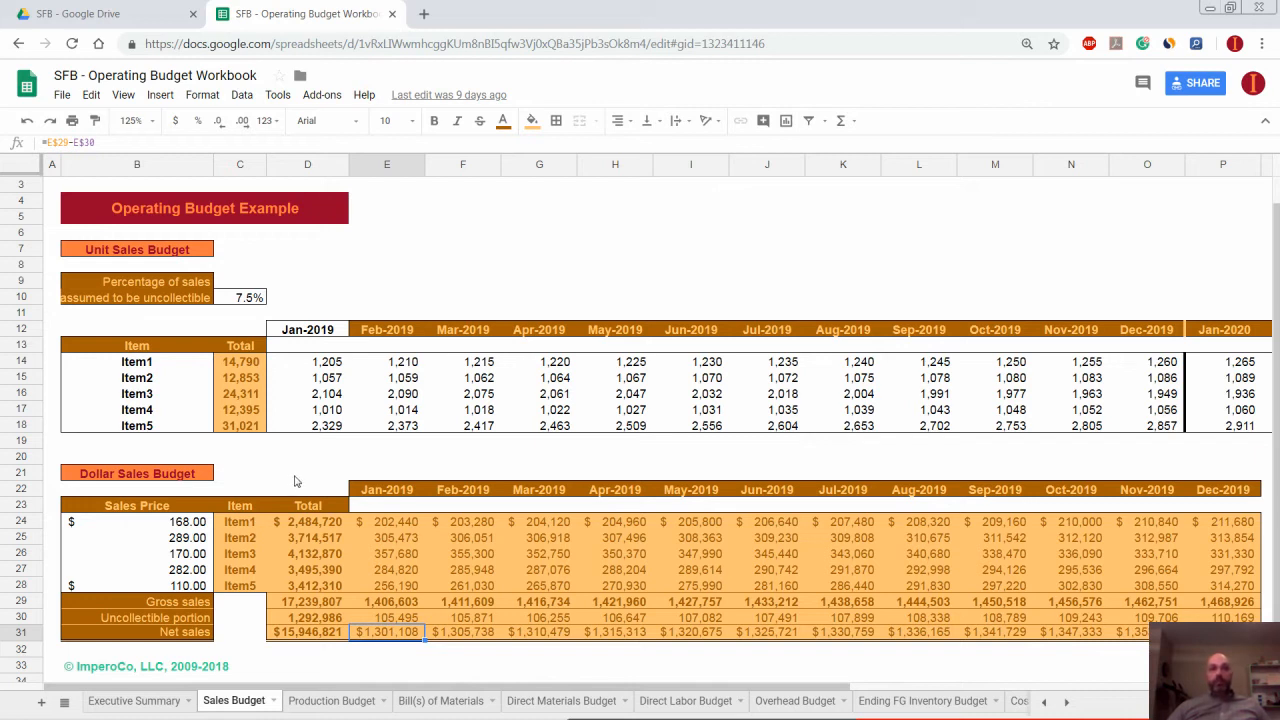
{"action": "left_click_drag", "start_coordinate": [322, 365], "coordinate": [324, 376]}
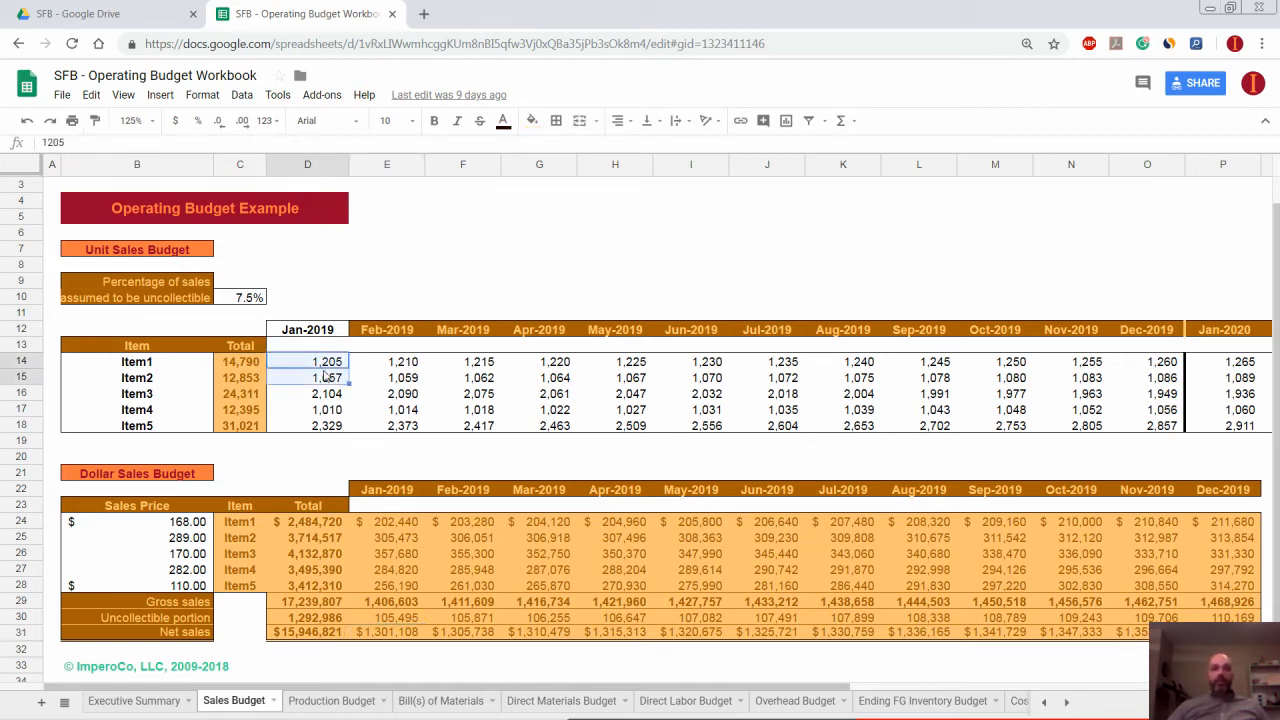
{"action": "left_click", "coordinate": [175, 503]}
{"action": "left_click", "coordinate": [157, 523]}
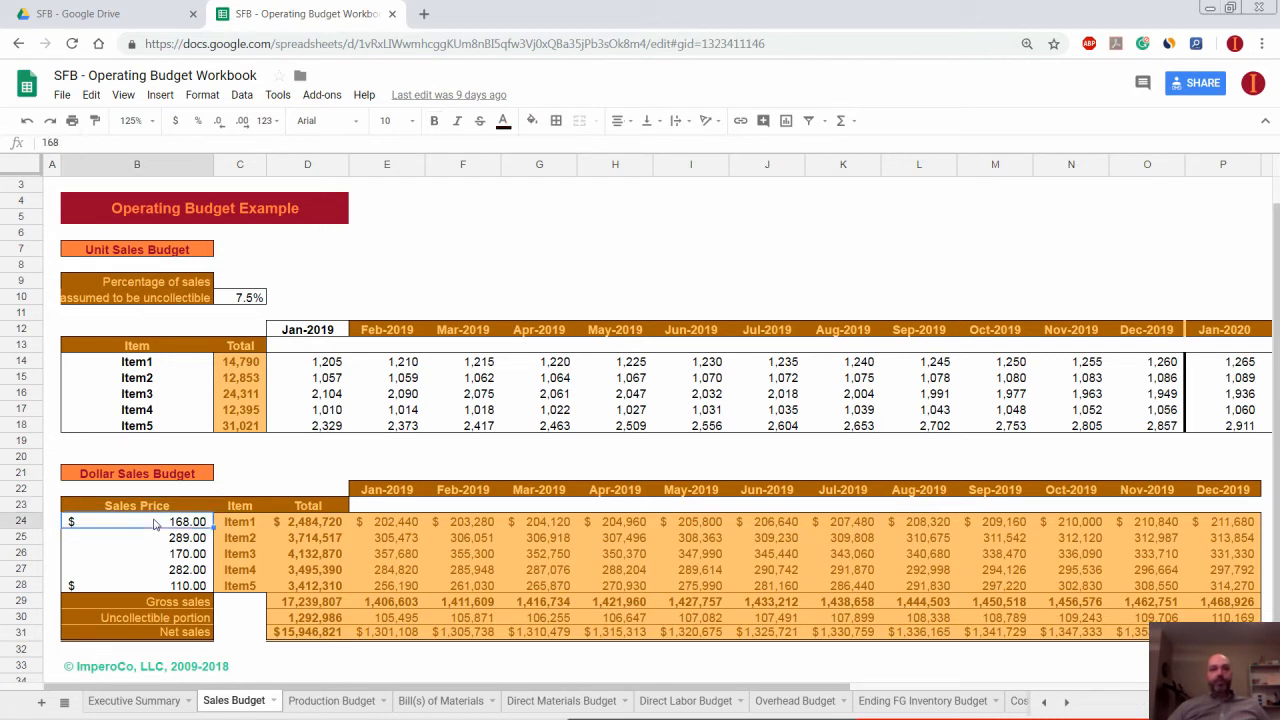
Step: Examine the ending inventory percentage on the Production Budget sheet and Item1's Jan-2019 beginning and ending inventory formulas
{"action": "left_click", "coordinate": [338, 702]}
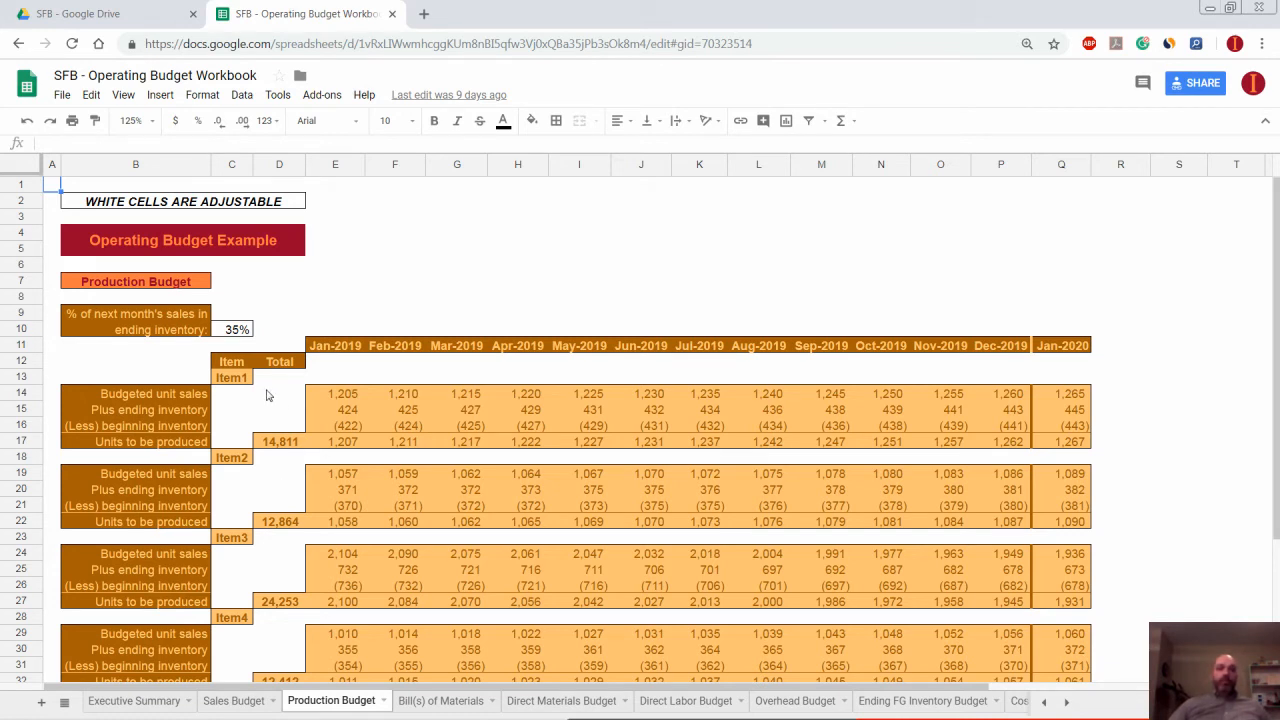
{"action": "left_click", "coordinate": [242, 332]}
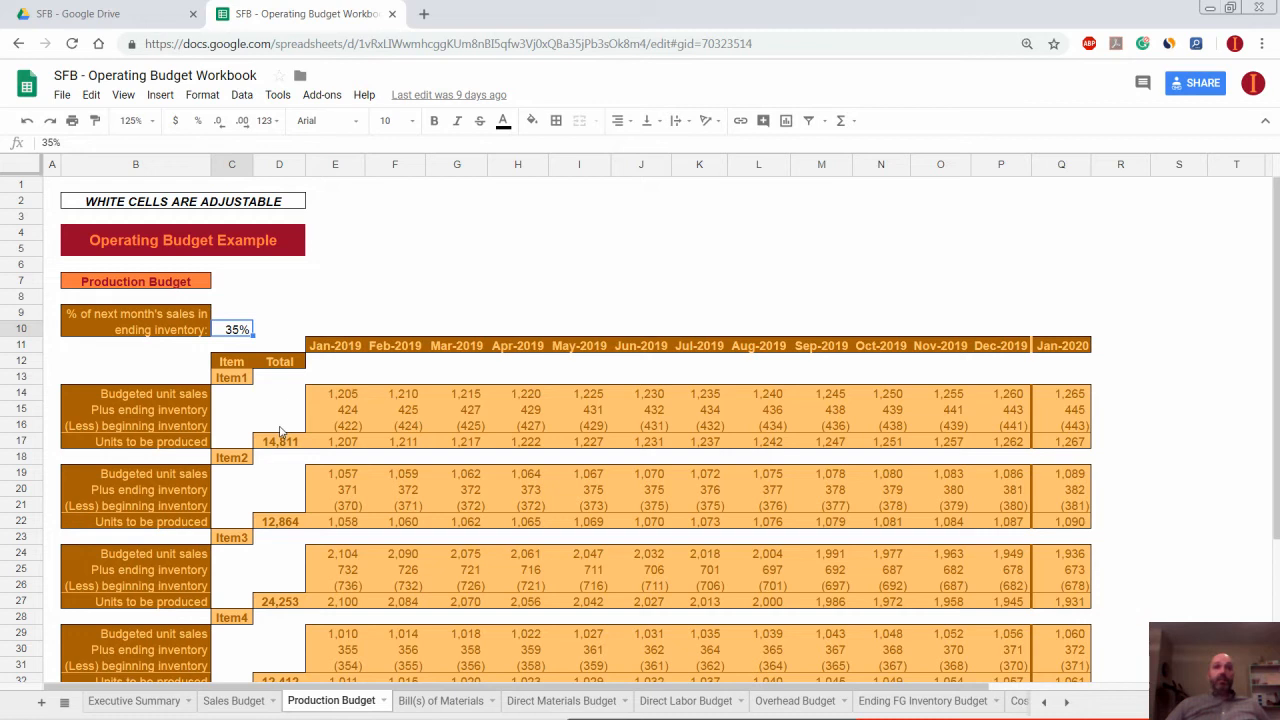
{"action": "left_click", "coordinate": [345, 427]}
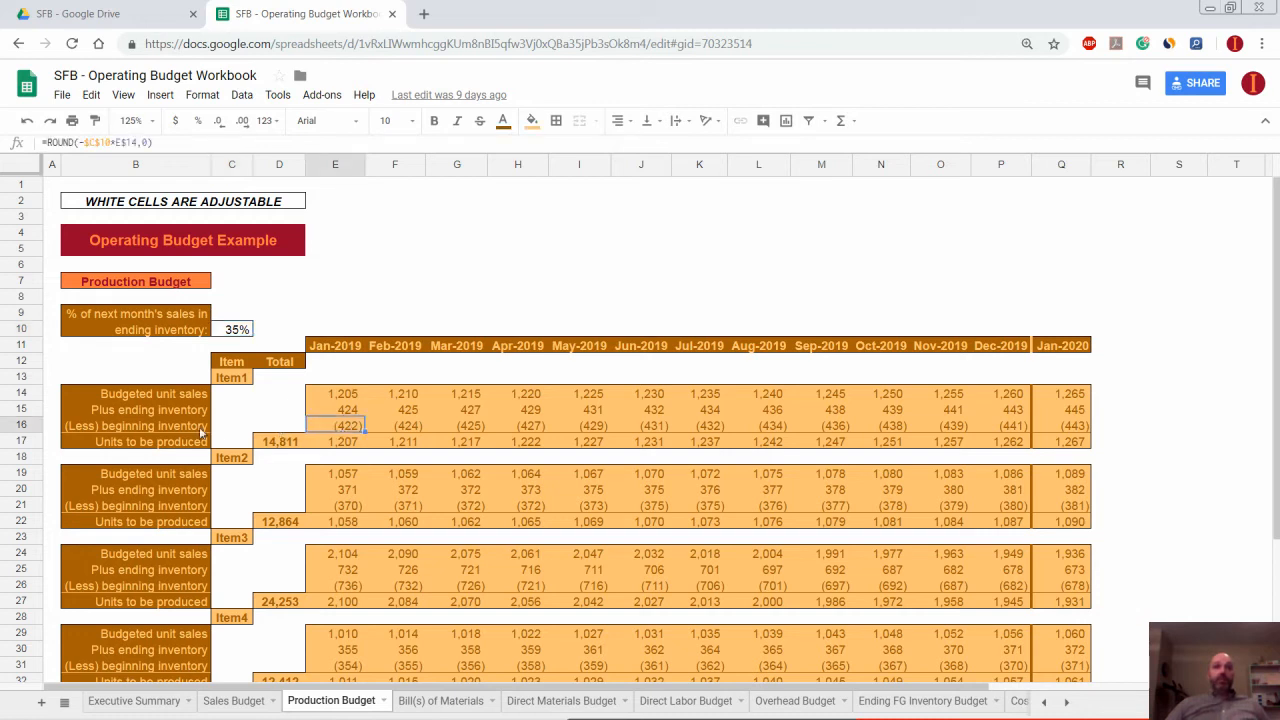
{"action": "left_click", "coordinate": [340, 412]}
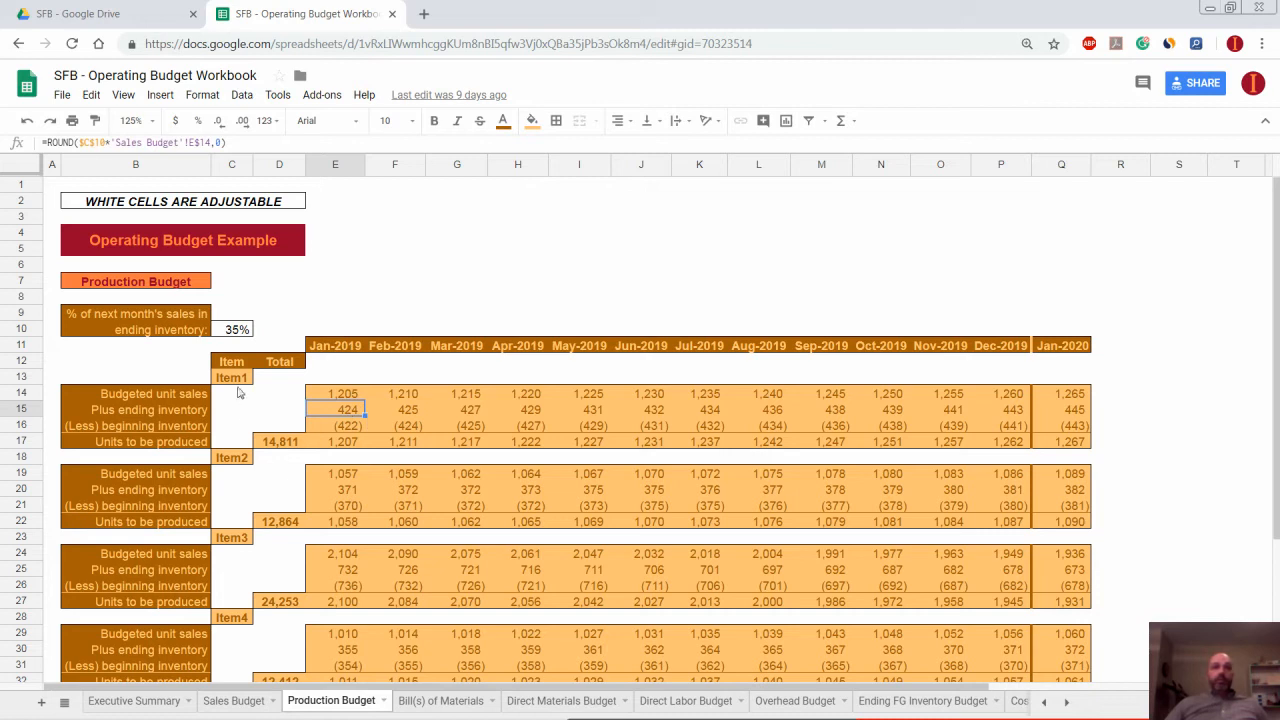
{"action": "scroll", "coordinate": [240, 572], "scroll_direction": "down", "scroll_amount": 1}
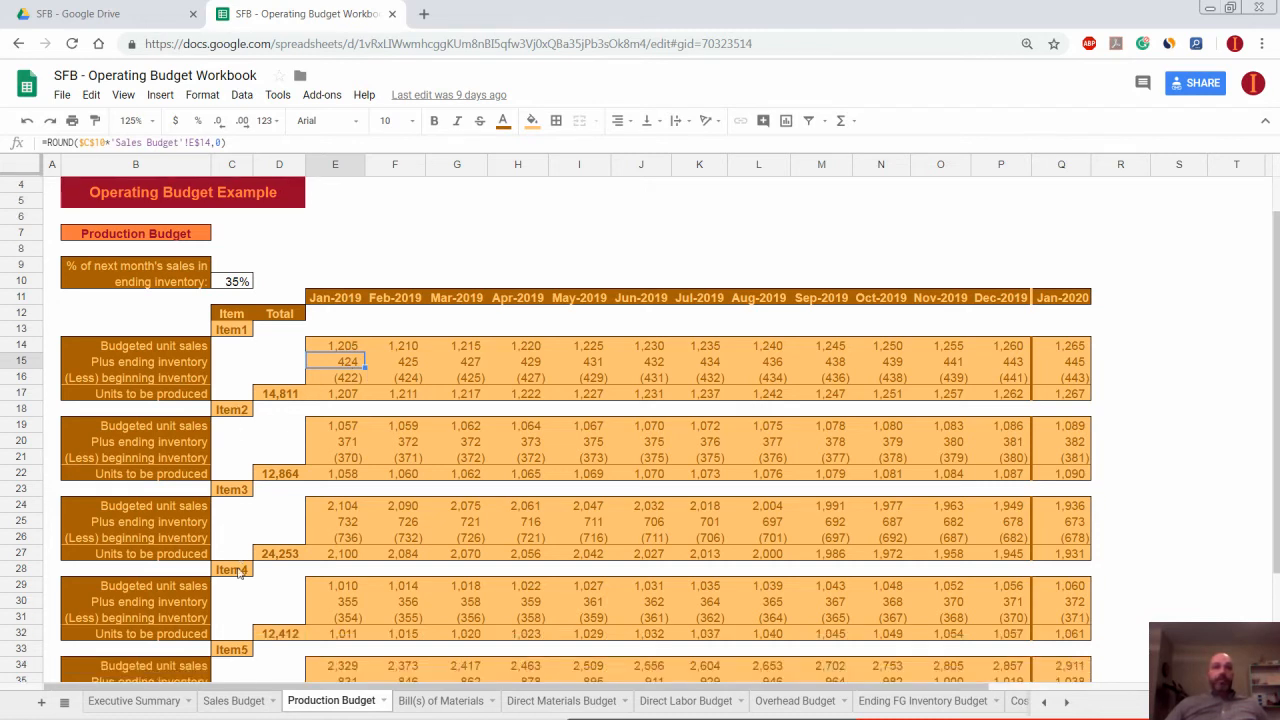
{"action": "scroll", "coordinate": [240, 572], "scroll_direction": "down", "scroll_amount": 2}
{"action": "scroll", "coordinate": [235, 370], "scroll_direction": "up", "scroll_amount": 2}
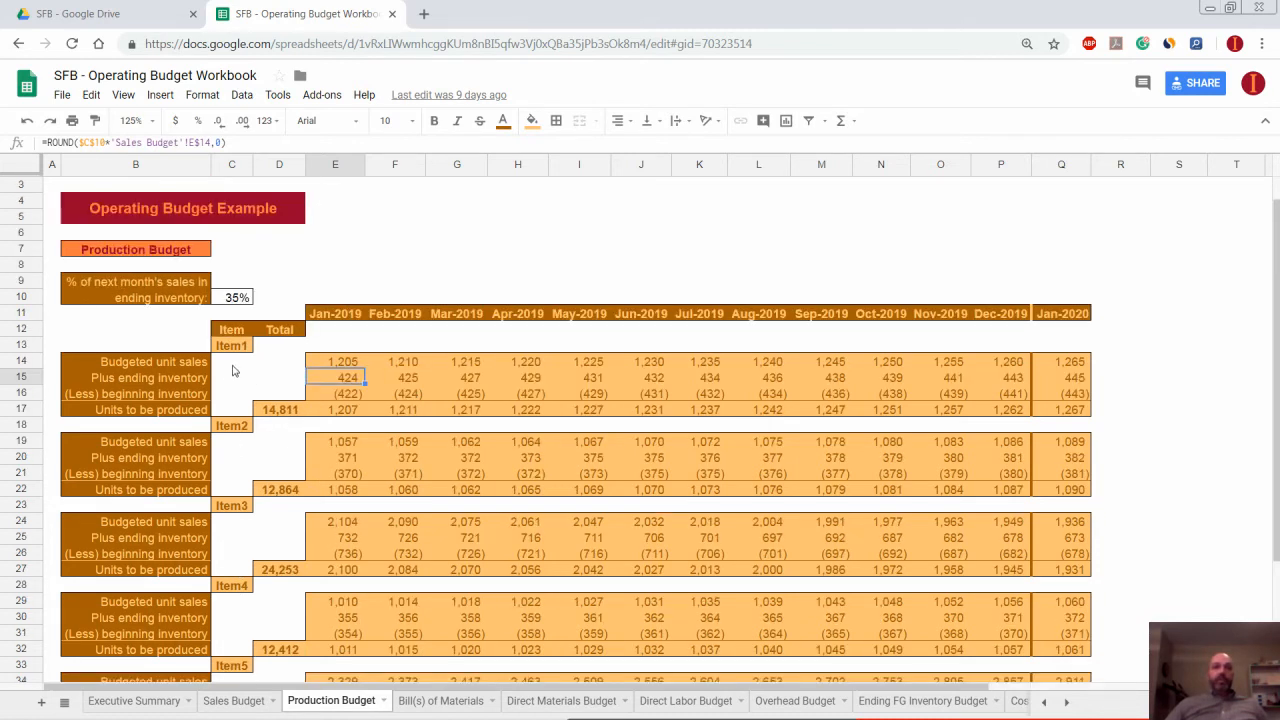
Step: Trace Item1's Jan-2019 budgeted unit sales to the Sales Budget sheet and recheck its ending inventory formula on the Production Budget
{"action": "left_click", "coordinate": [333, 362]}
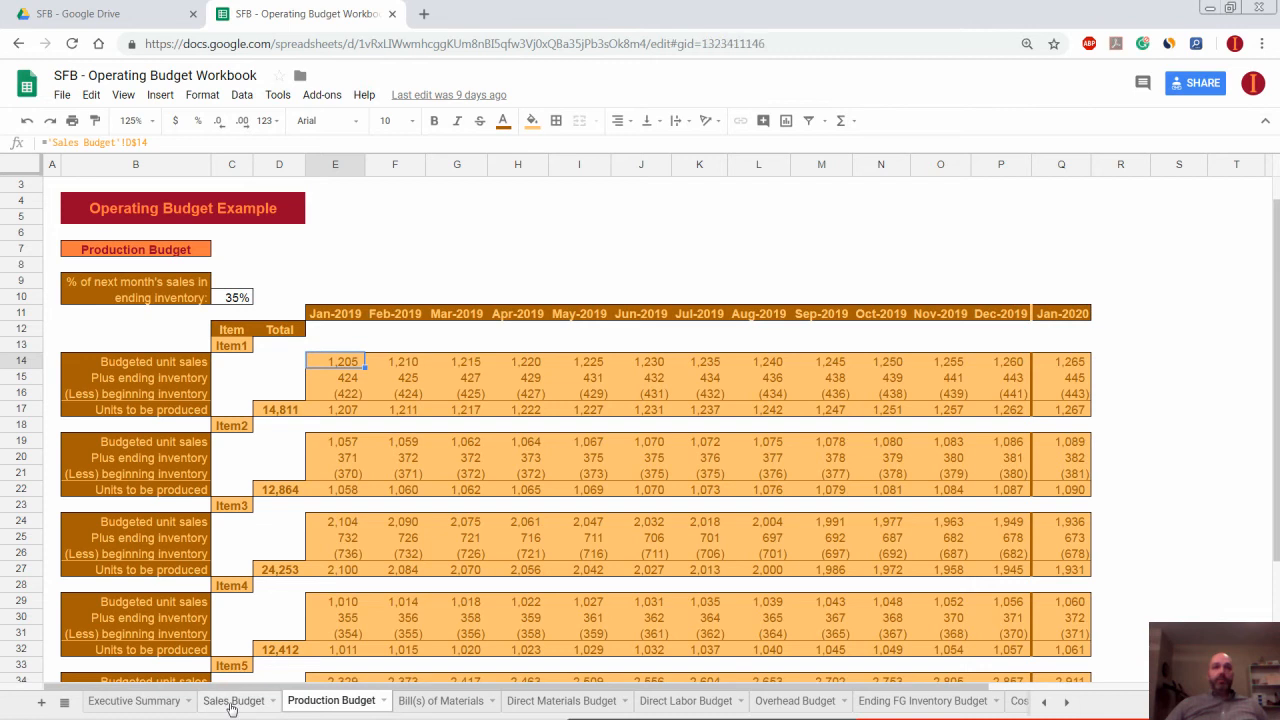
{"action": "left_click", "coordinate": [232, 701]}
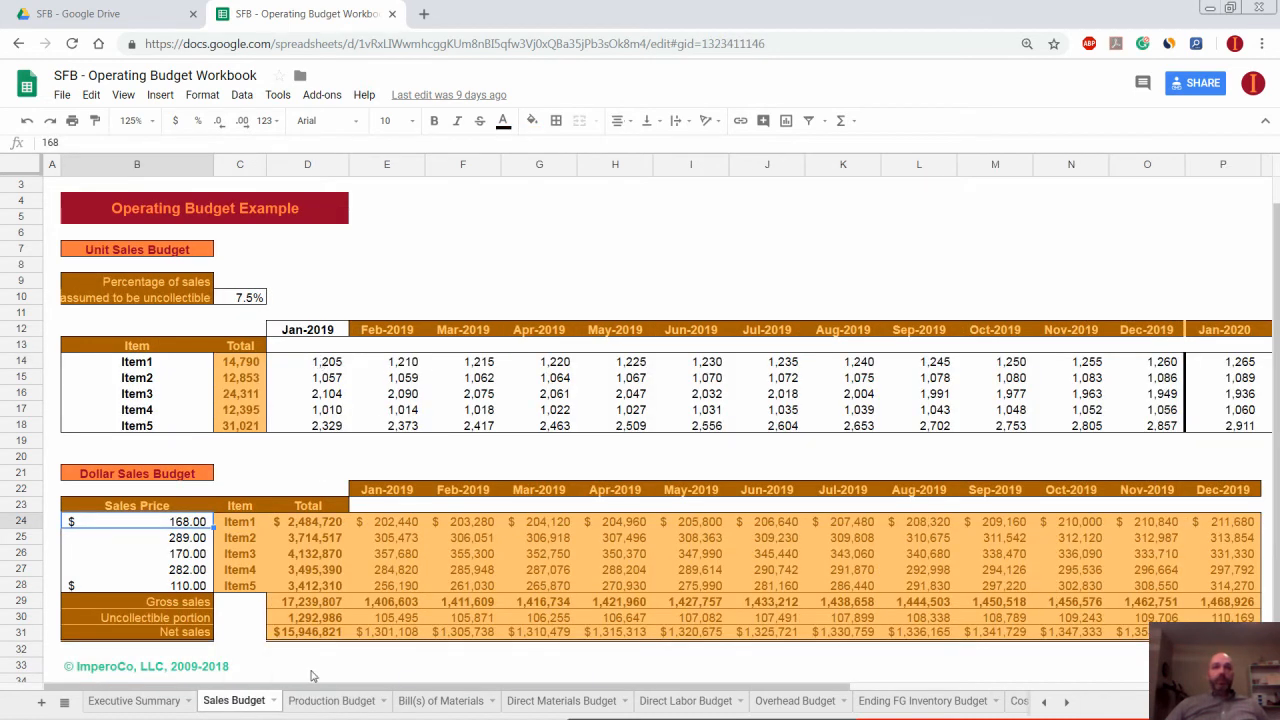
{"action": "left_click", "coordinate": [331, 701]}
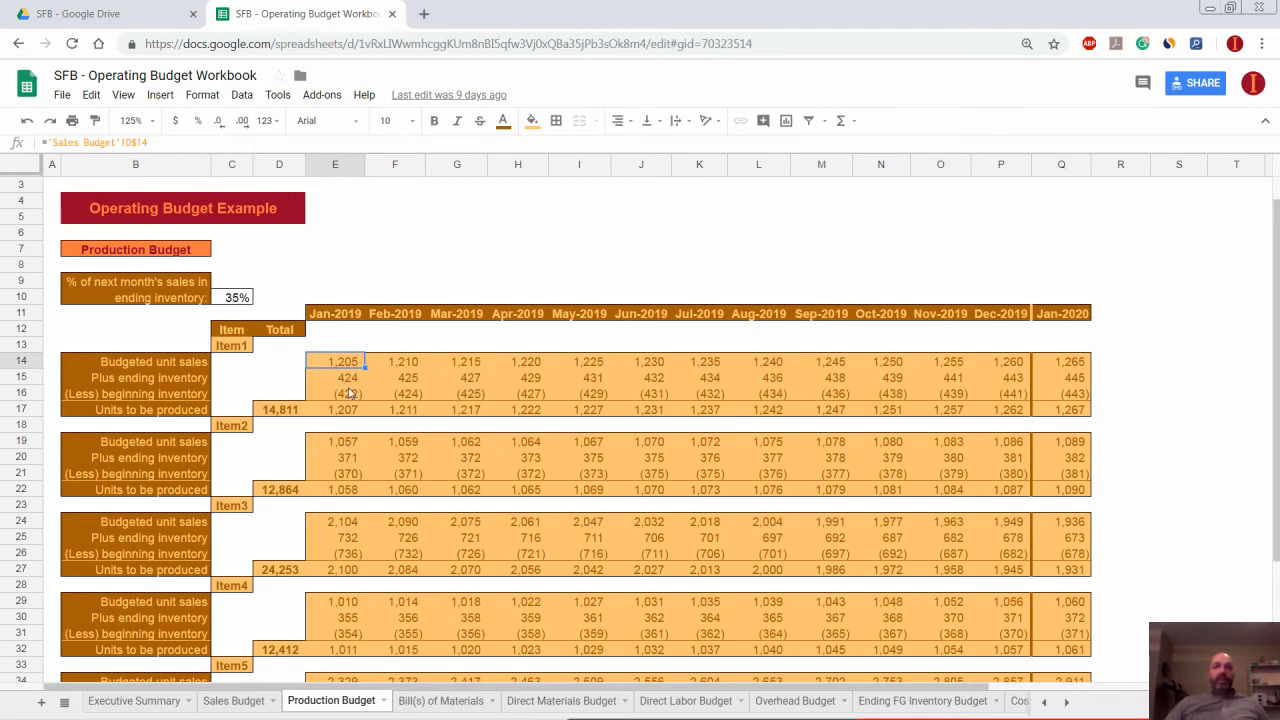
{"action": "left_click", "coordinate": [345, 379]}
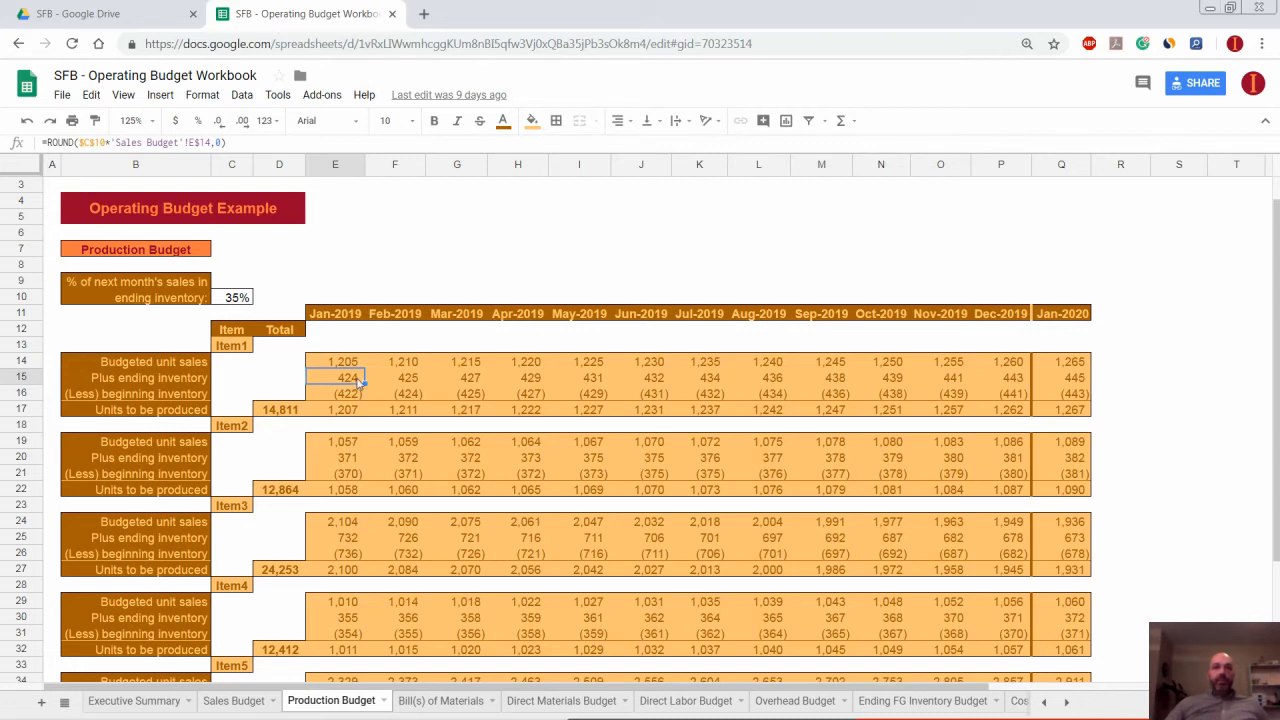
Step: Examine Item1's Jan-2019 ending and beginning inventory formulas on the Production Budget, comparing them with Feb-2019 budgeted unit sales
{"action": "left_click", "coordinate": [397, 365]}
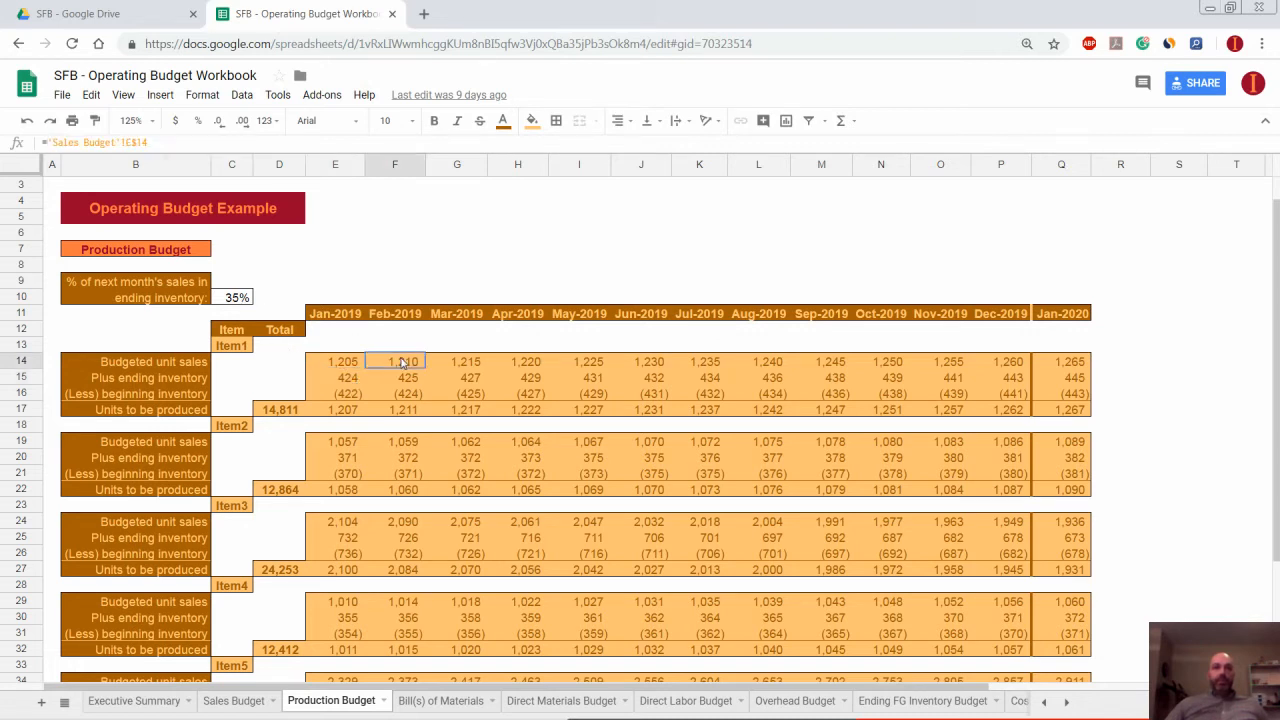
{"action": "left_click", "coordinate": [358, 387]}
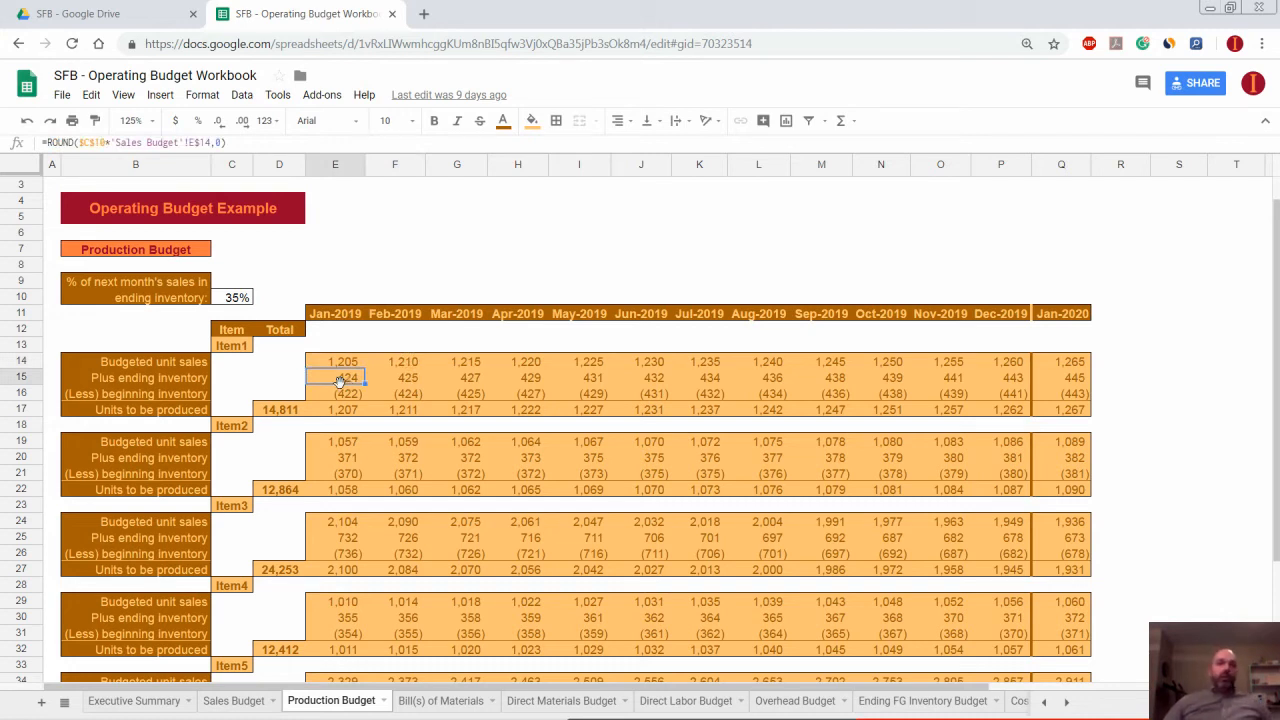
{"action": "double_click", "coordinate": [340, 381]}
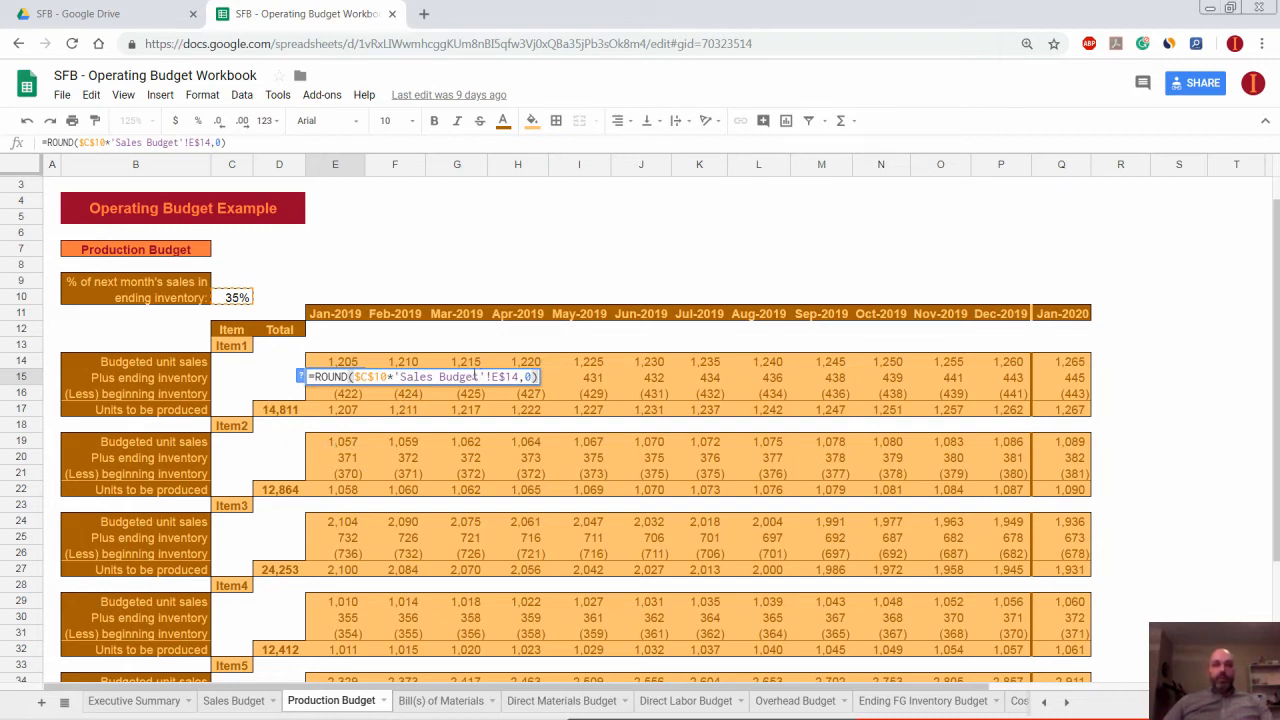
{"action": "key", "text": "Escape"}
{"action": "left_click", "coordinate": [339, 396]}
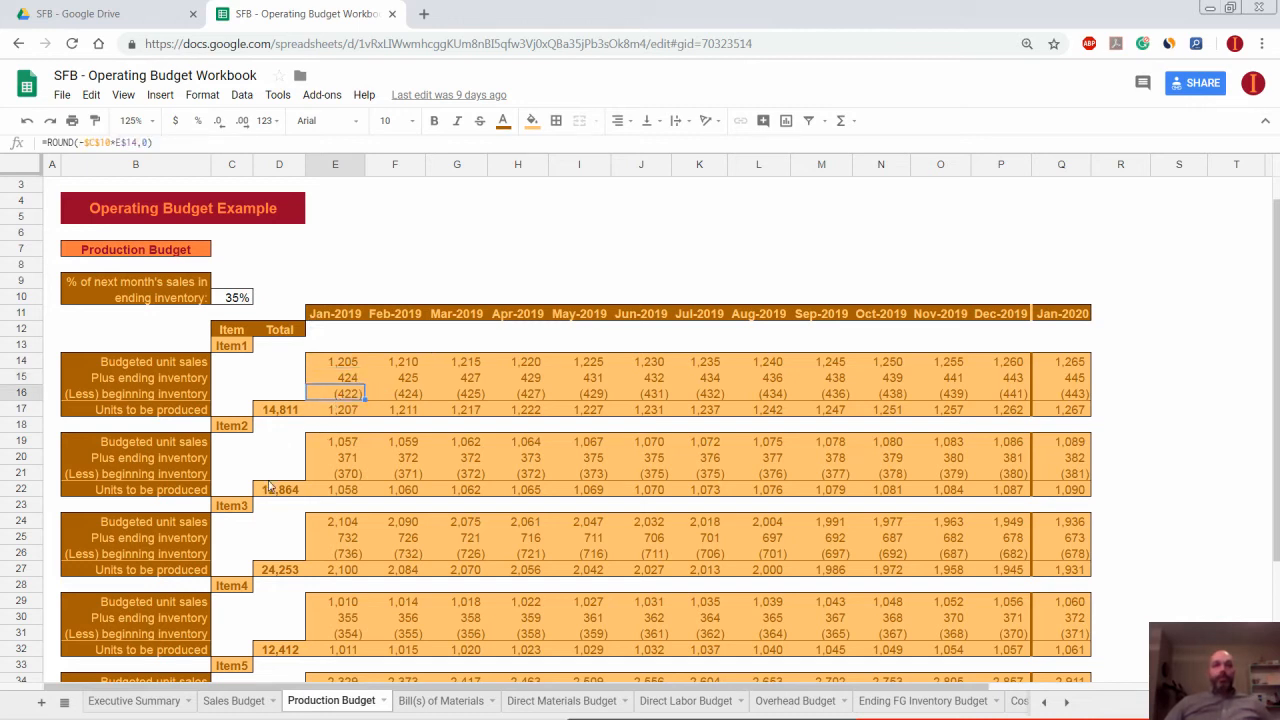
Step: Review how Item1's Jan-2019 budgeted unit sales, ending inventory and beginning inventory combine into the units to be produced
{"action": "left_click", "coordinate": [342, 366]}
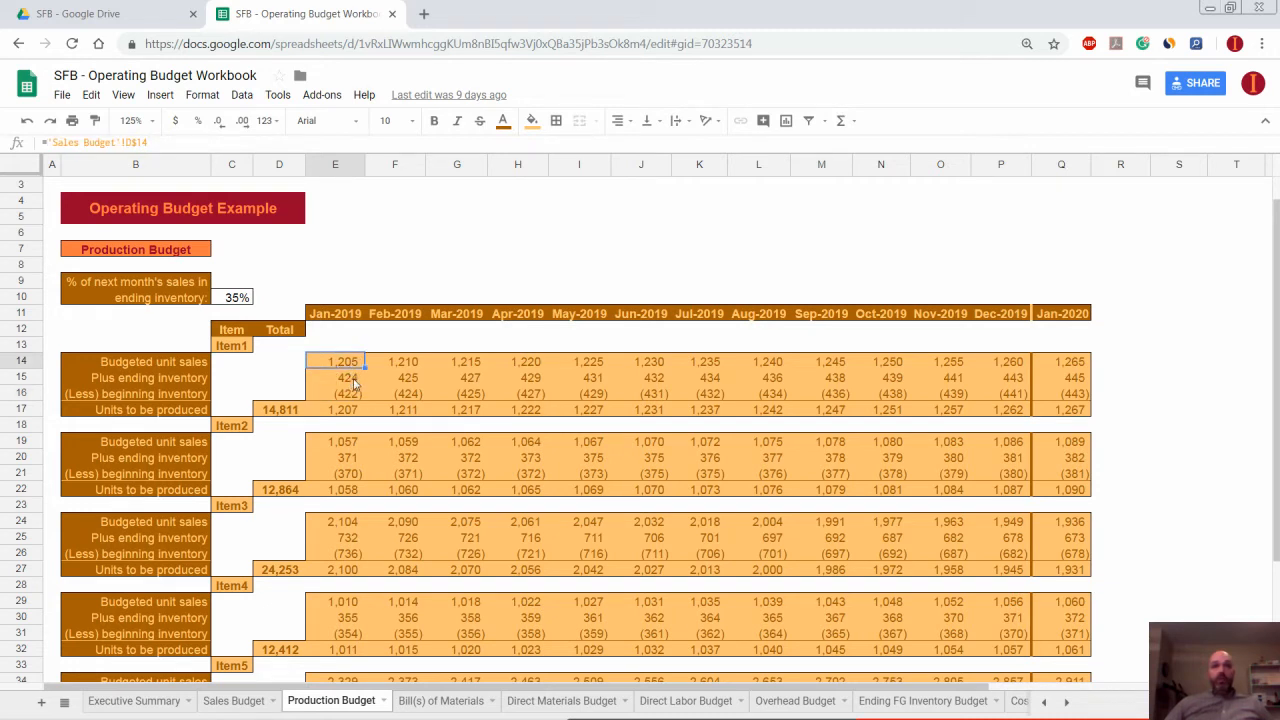
{"action": "left_click", "coordinate": [354, 384]}
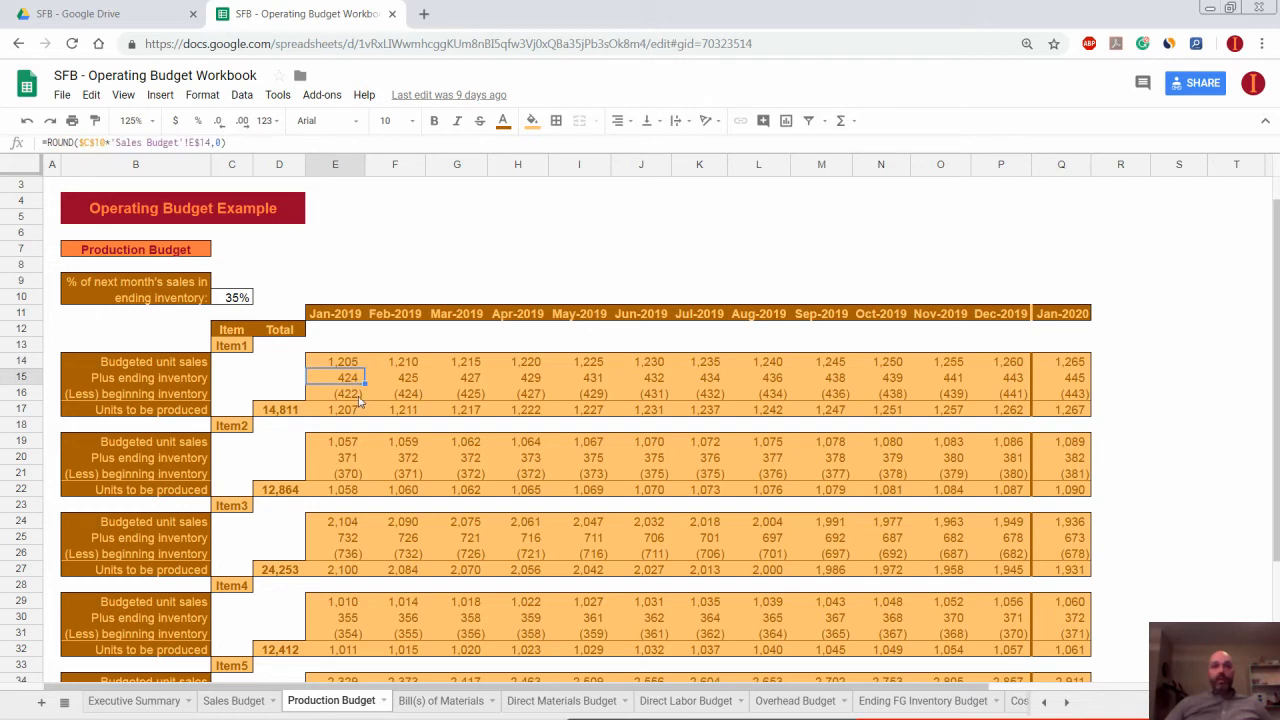
{"action": "left_click", "coordinate": [341, 367]}
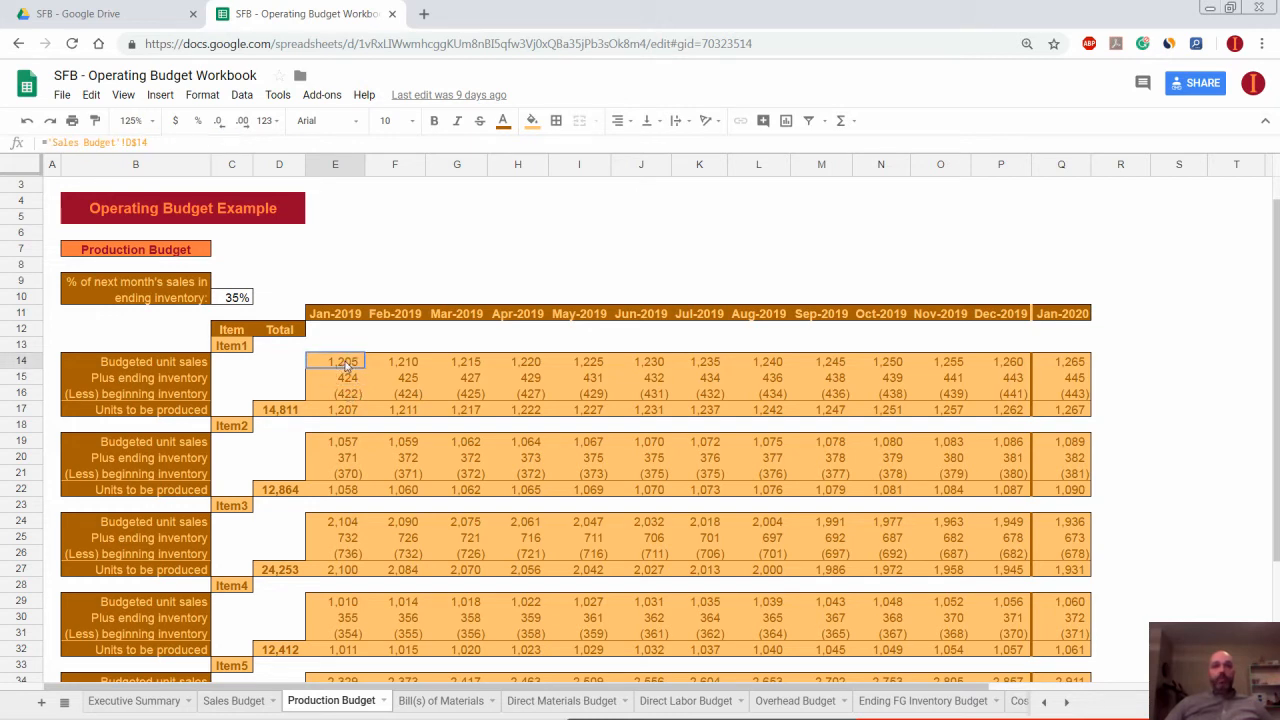
{"action": "left_click", "coordinate": [347, 384], "text": "shift"}
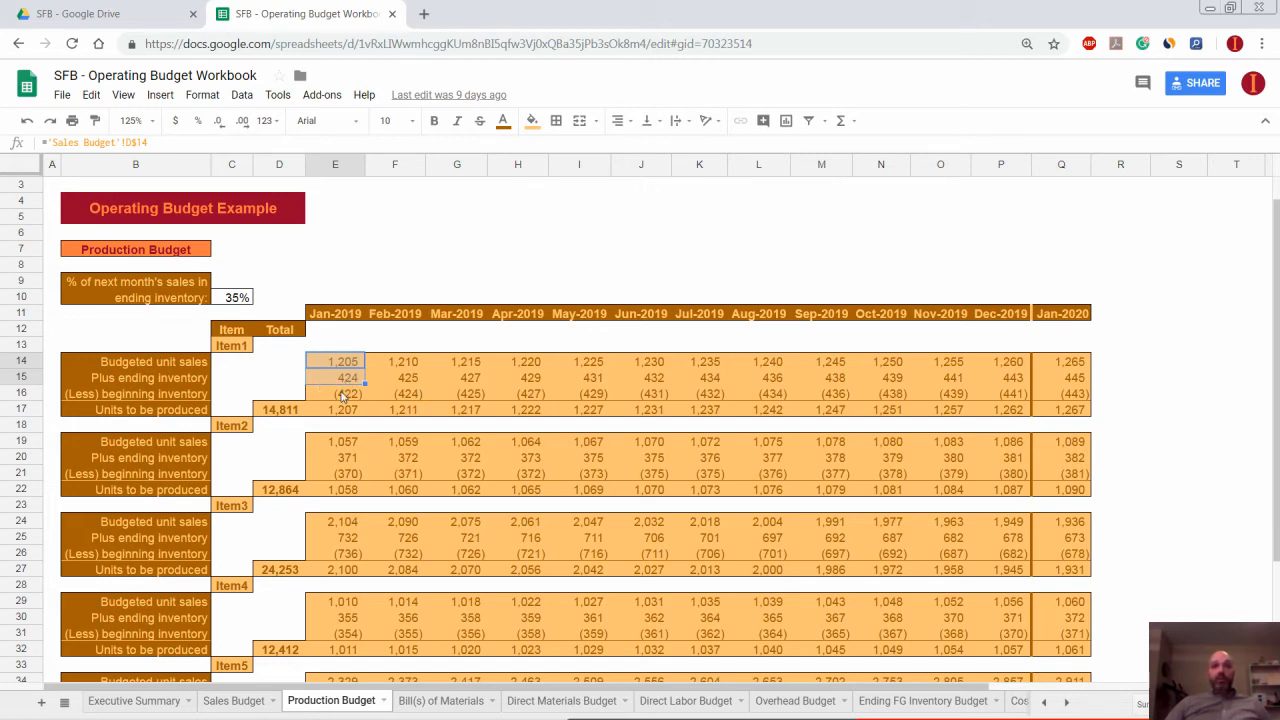
{"action": "left_click", "coordinate": [343, 397]}
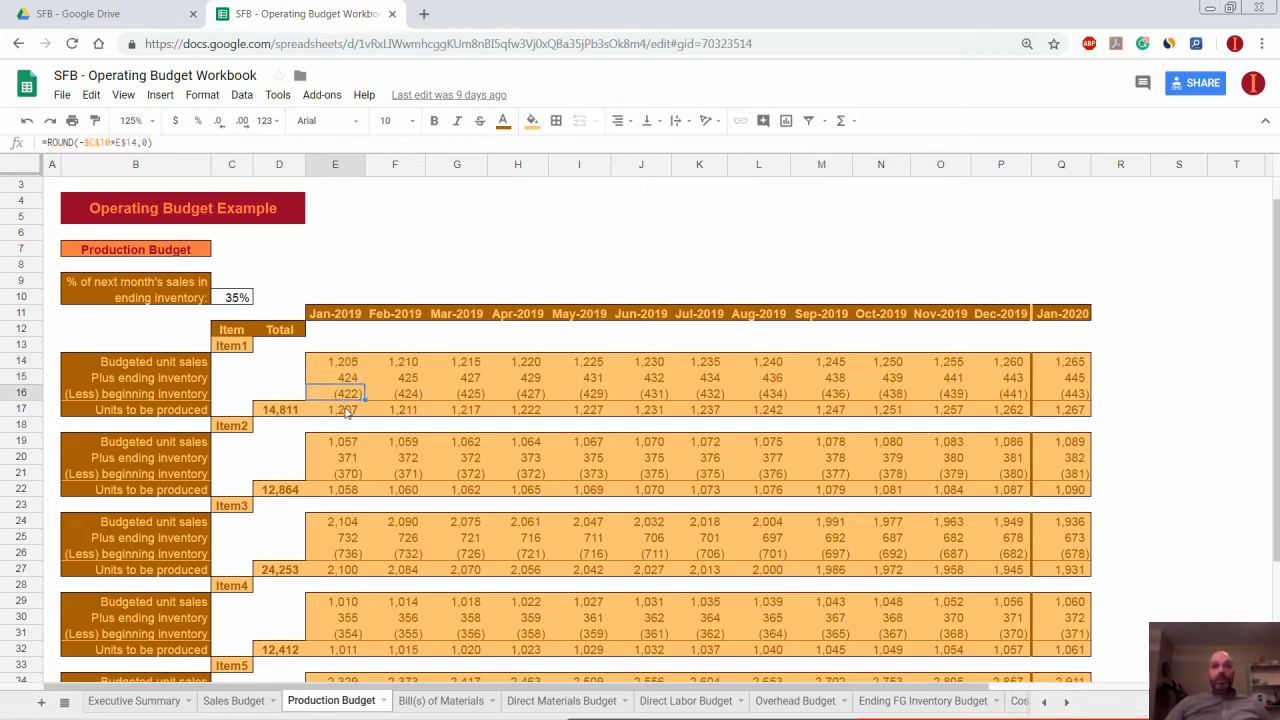
{"action": "left_click", "coordinate": [346, 410]}
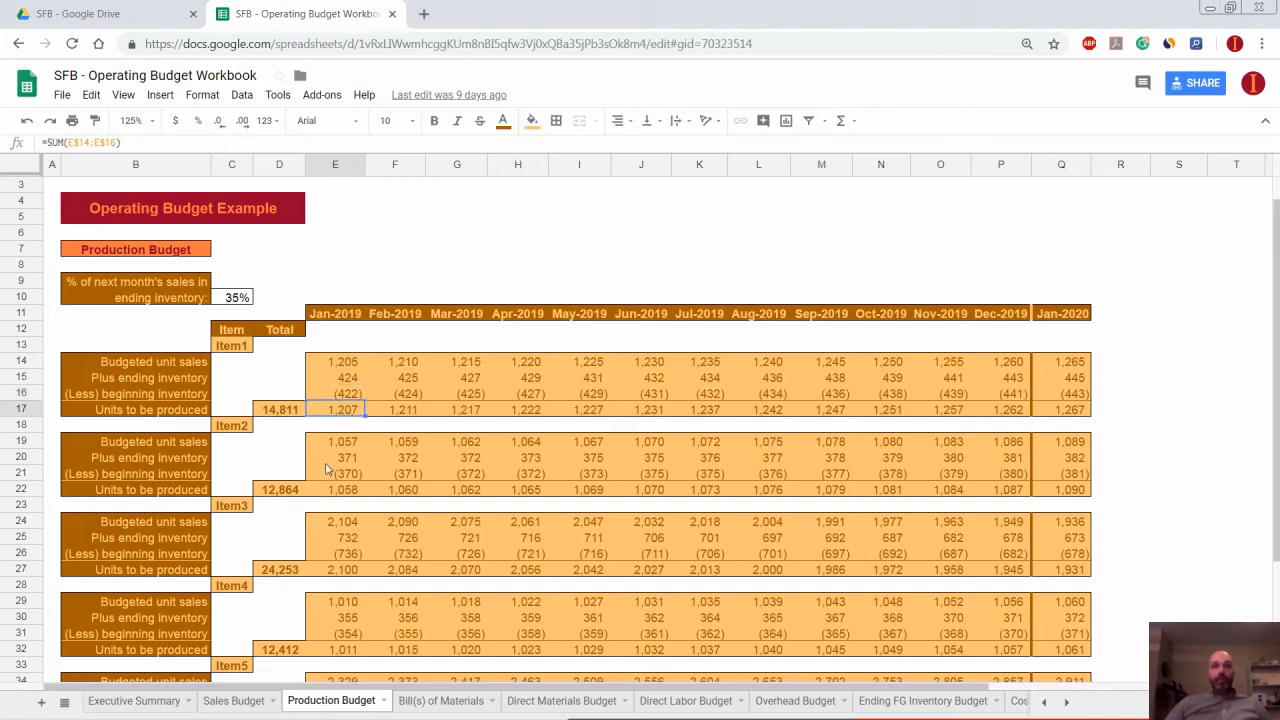
Step: Recheck Item1's Jan-2019 inventory adjustments against its units to be produced, and inspect the formula for Item1's yearly production total
{"action": "left_click", "coordinate": [343, 380]}
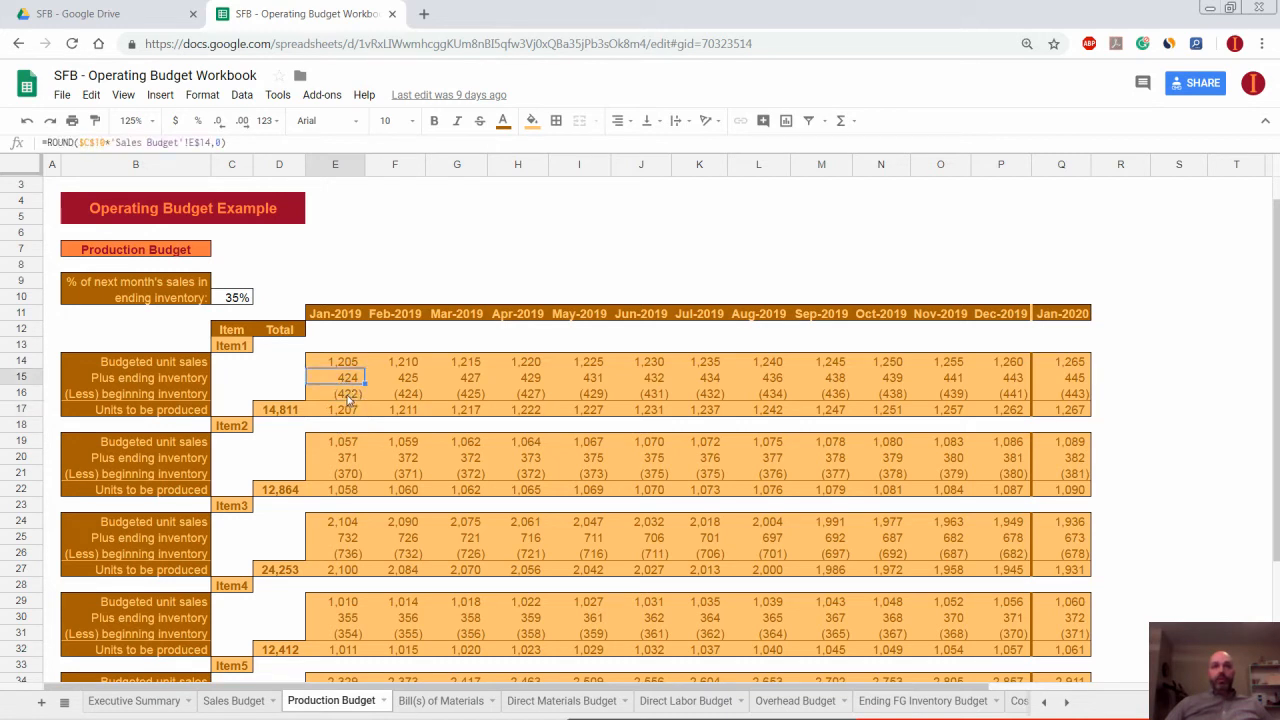
{"action": "left_click", "coordinate": [348, 395]}
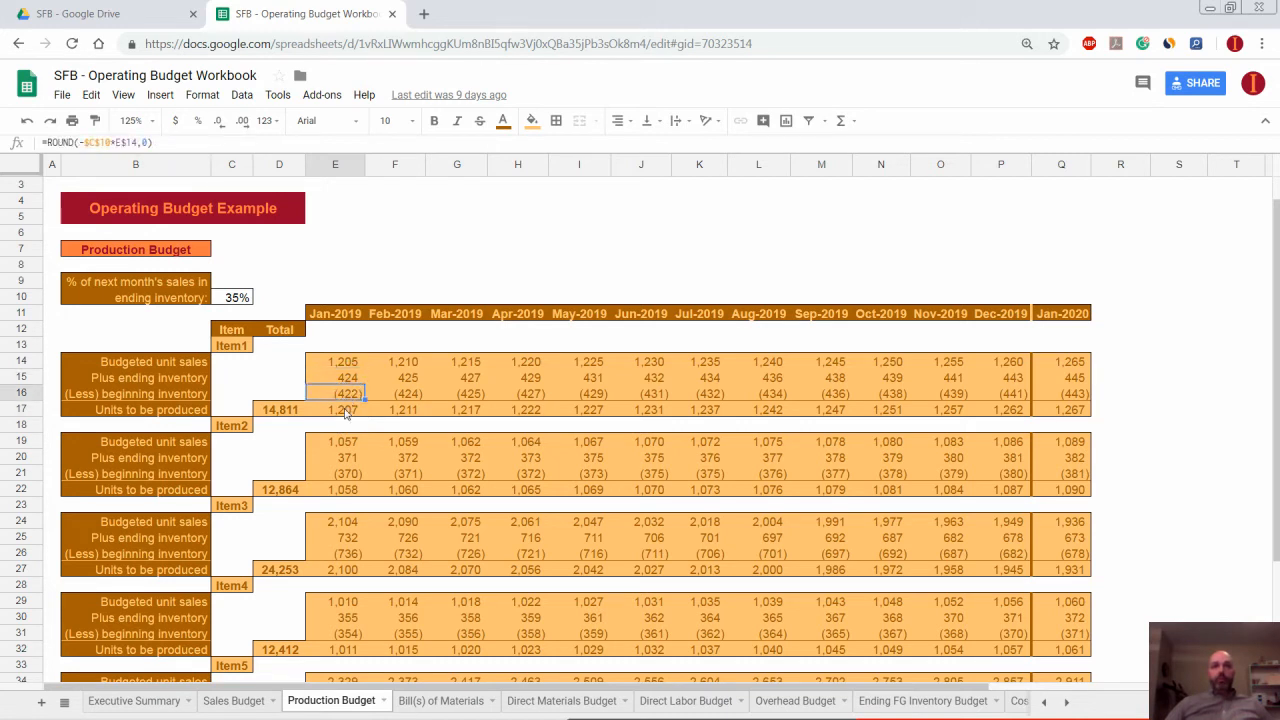
{"action": "left_click", "coordinate": [350, 412]}
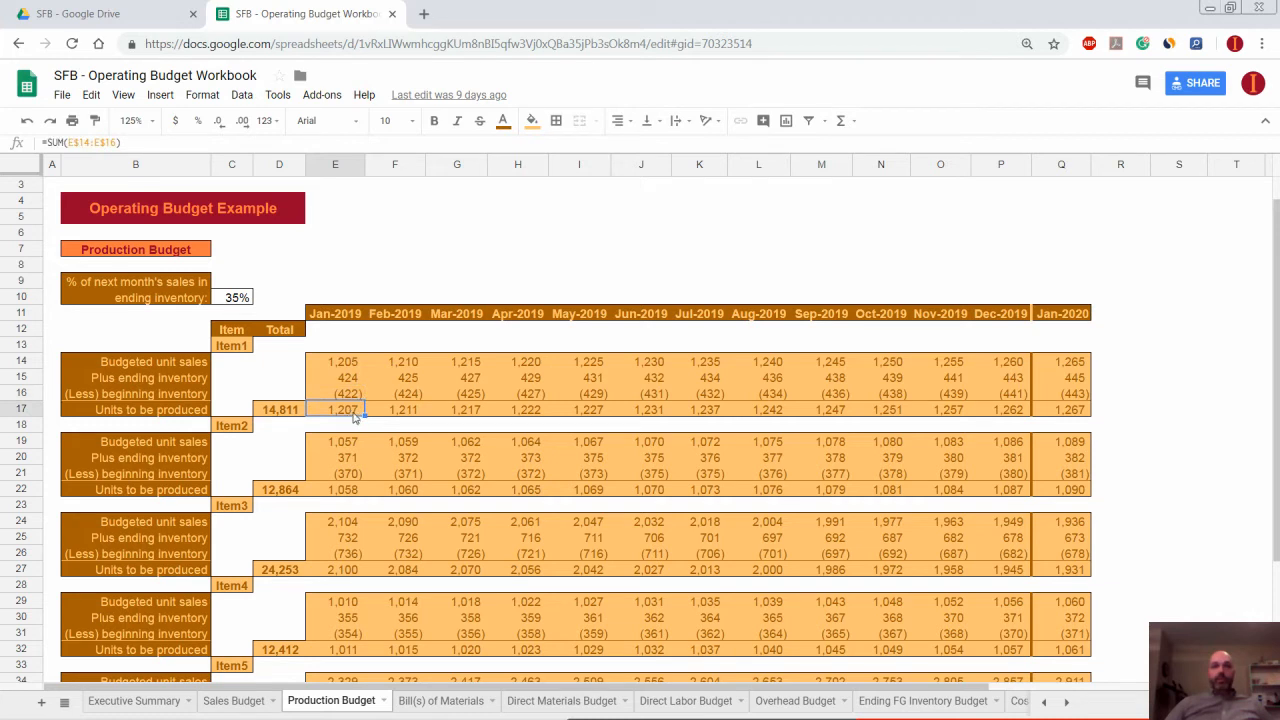
{"action": "left_click", "coordinate": [340, 366]}
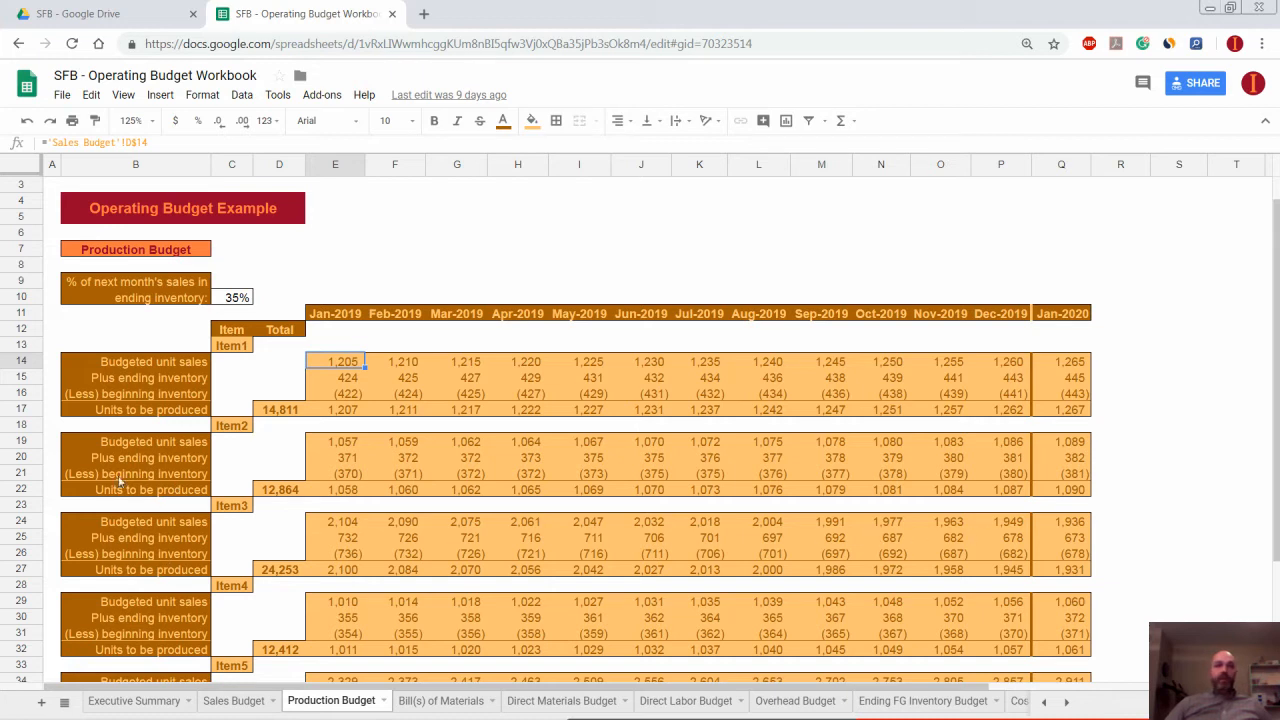
{"action": "left_click", "coordinate": [260, 410]}
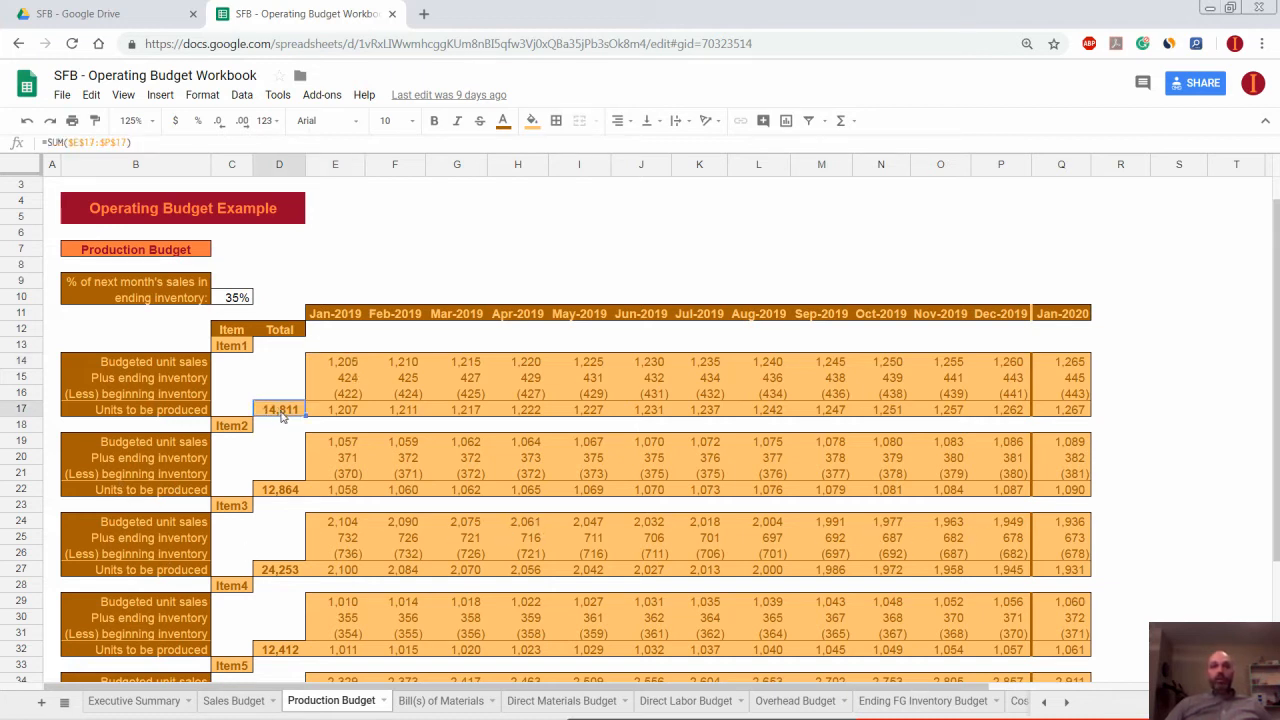
{"action": "scroll", "coordinate": [278, 450], "scroll_direction": "down", "scroll_amount": 2}
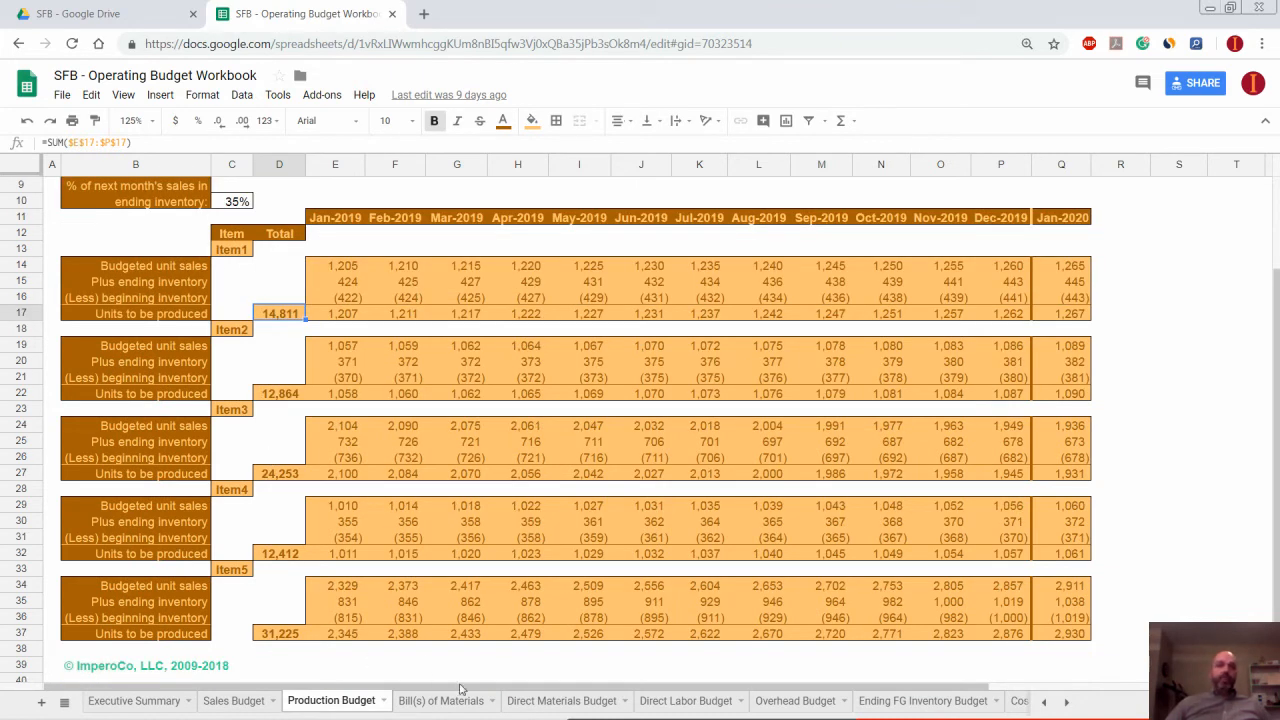
Step: View the Bill(s) of Materials sheet and check Item1's direct materials DM9 and DM10, including DM9's quantity and cost per unit
{"action": "left_click", "coordinate": [433, 703]}
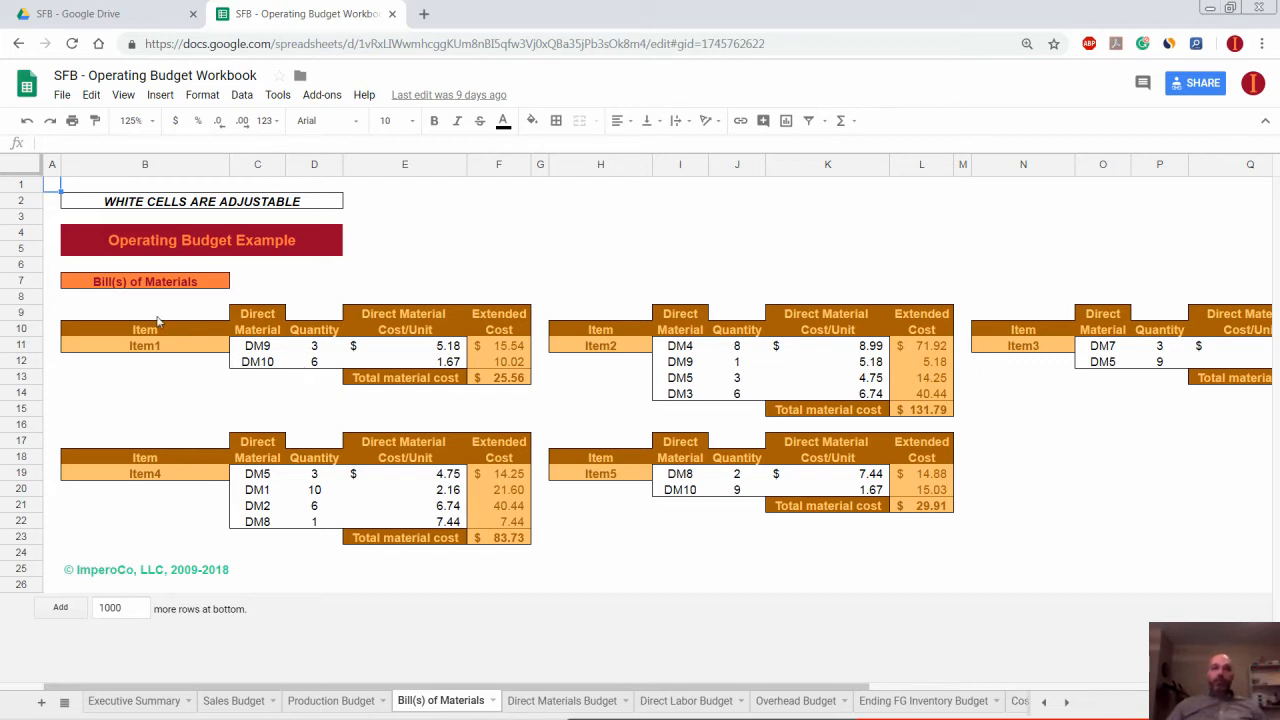
{"action": "left_click", "coordinate": [259, 351]}
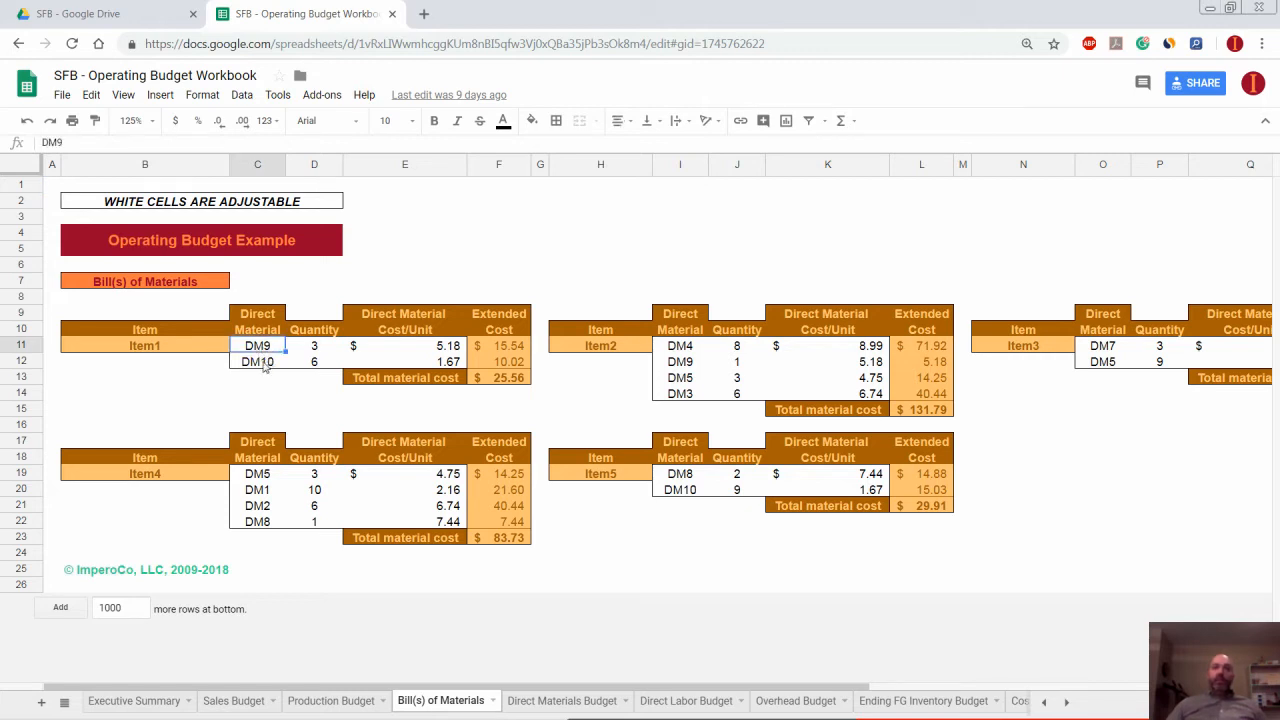
{"action": "left_click", "coordinate": [266, 364]}
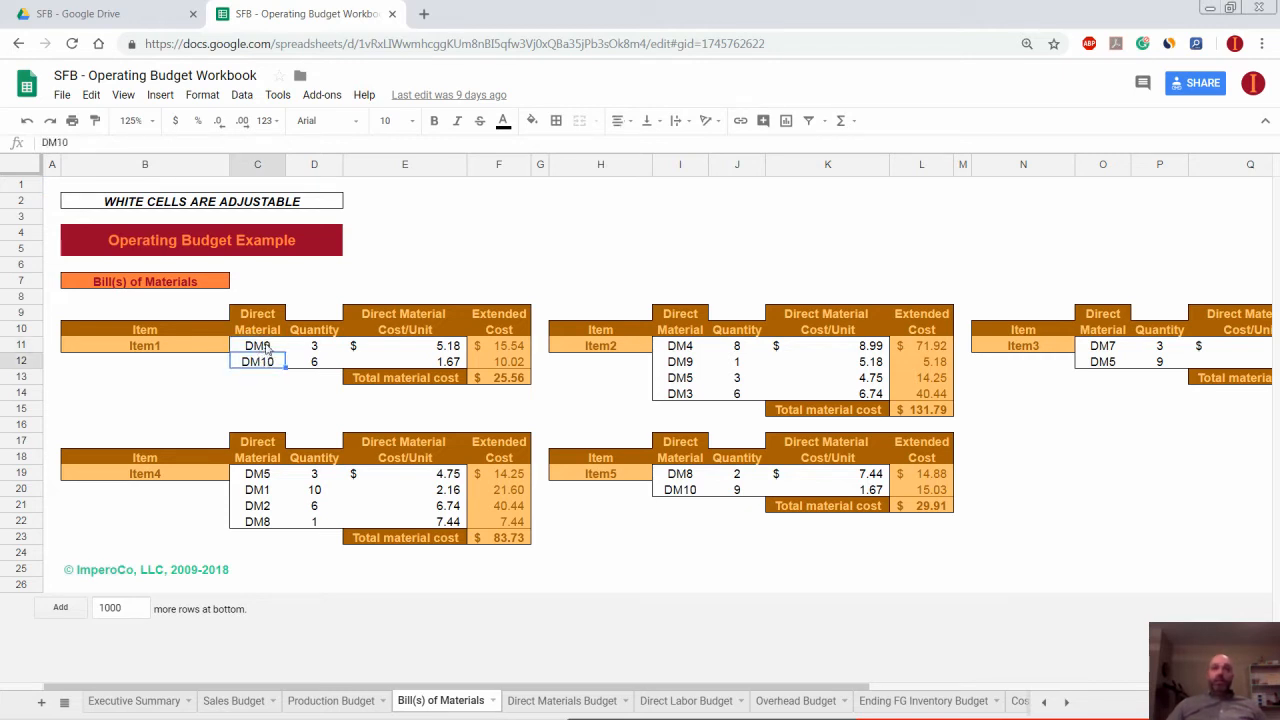
{"action": "left_click", "coordinate": [270, 347]}
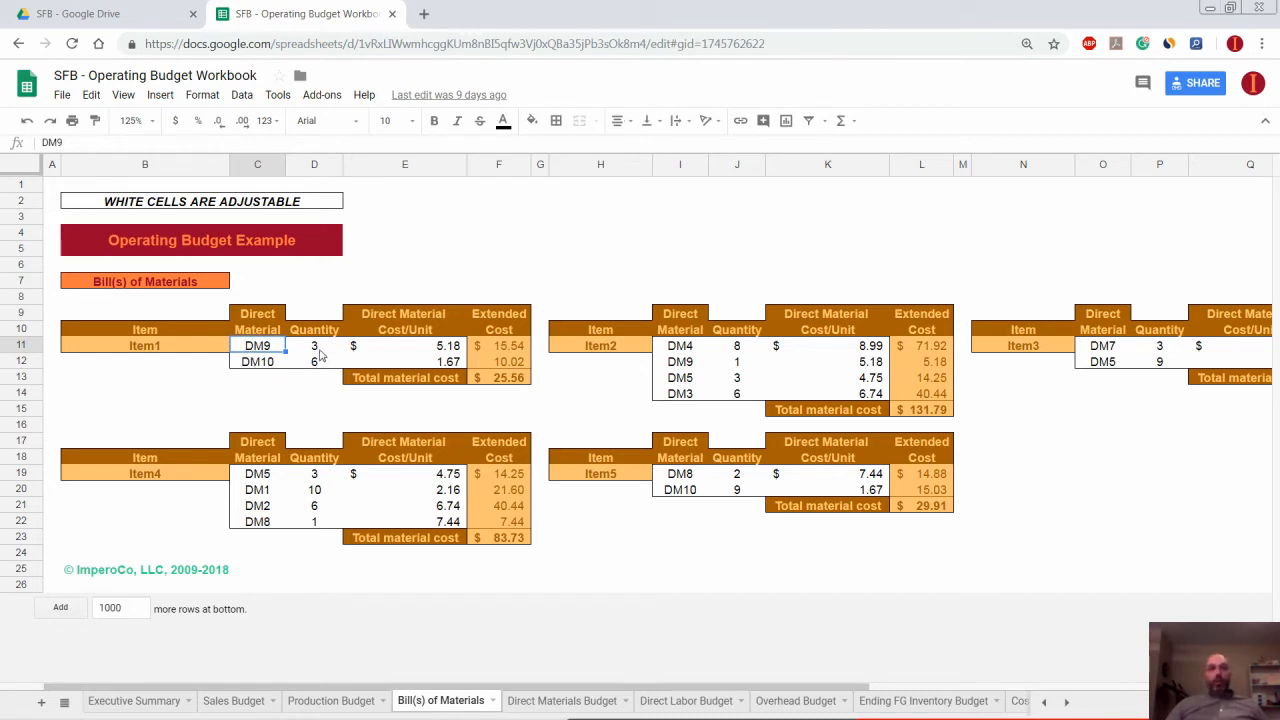
{"action": "left_click", "coordinate": [320, 352]}
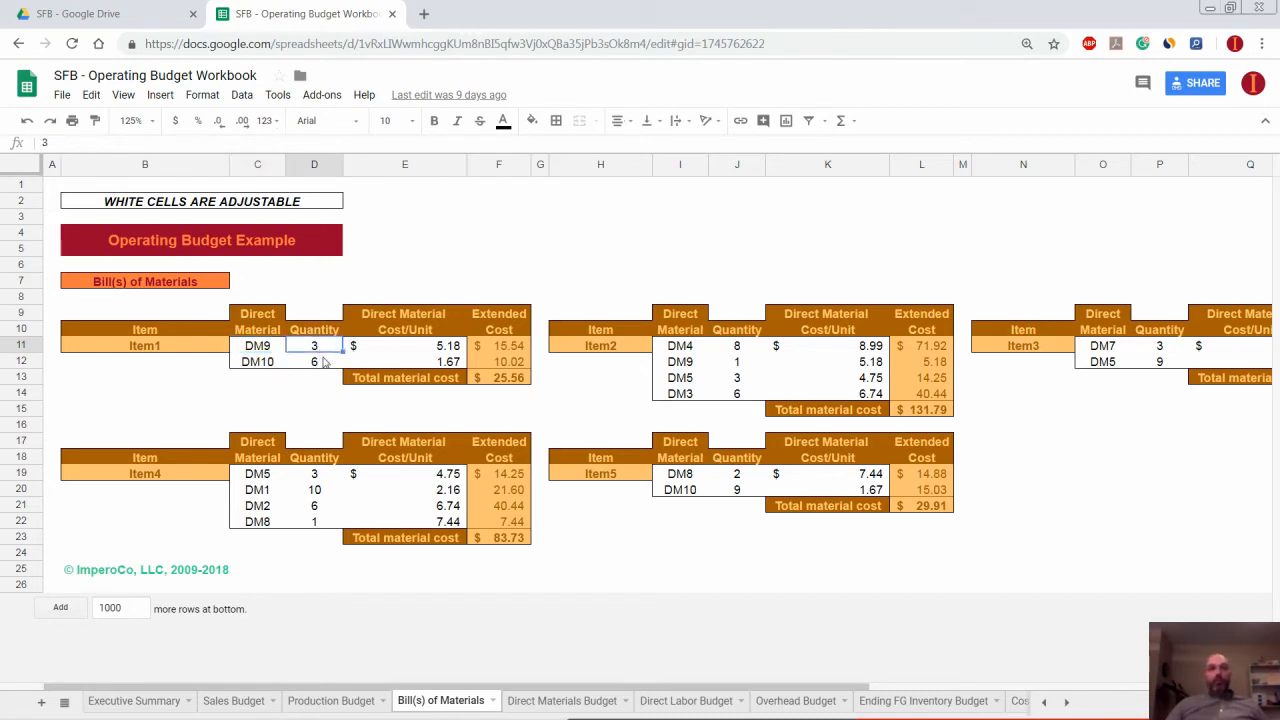
{"action": "left_click", "coordinate": [452, 352]}
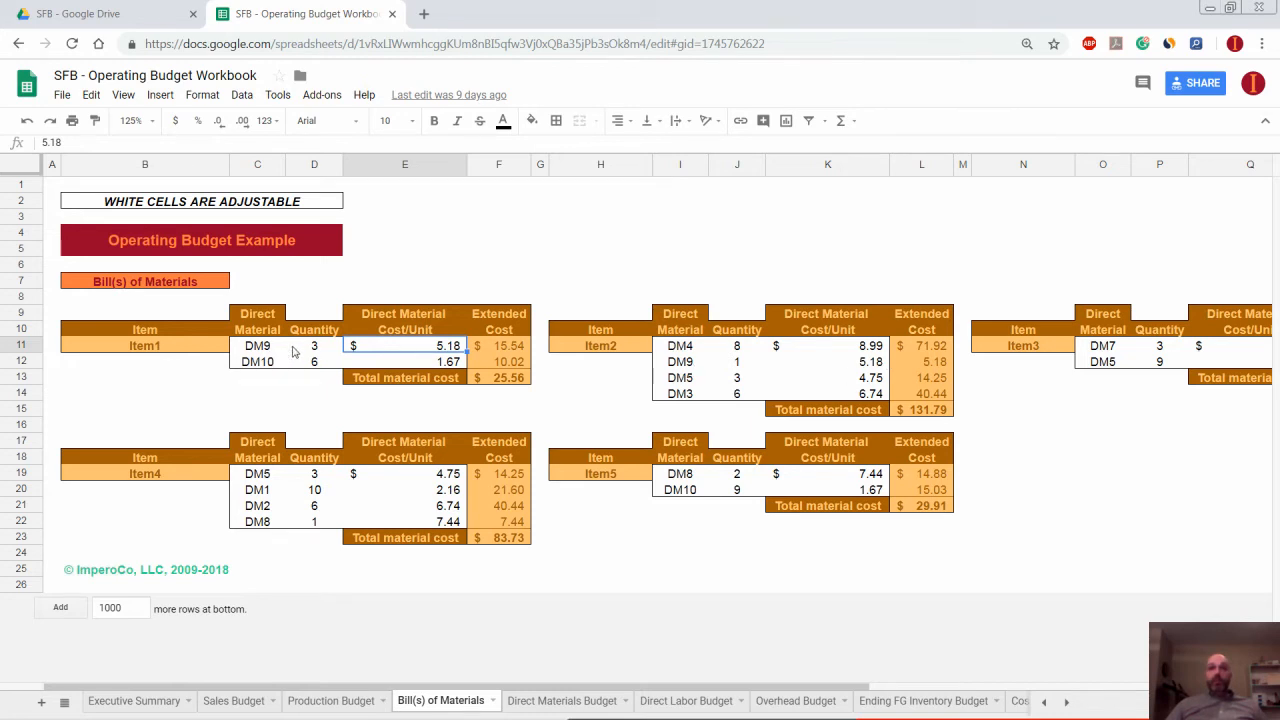
Step: Check the quantity and cost per unit of DM9 in Item2's bill of materials
{"action": "left_click", "coordinate": [685, 378]}
{"action": "left_click", "coordinate": [737, 366]}
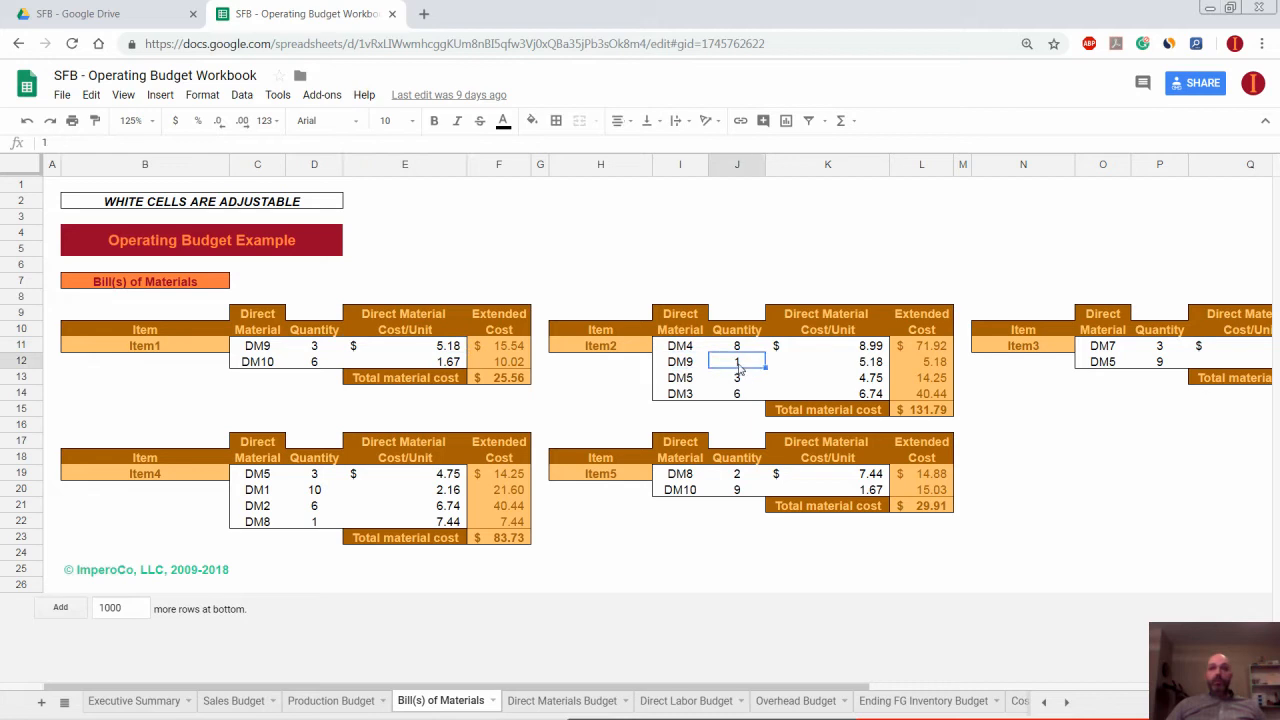
{"action": "left_click", "coordinate": [867, 366]}
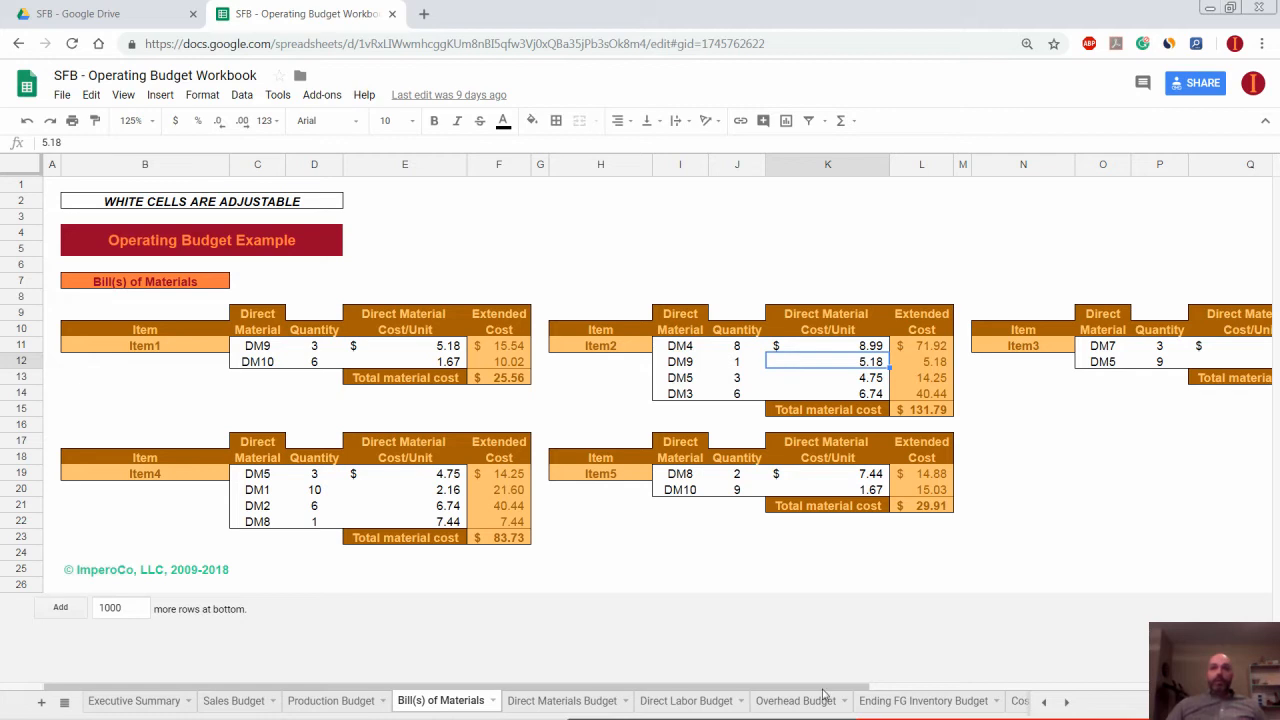
Step: Inspect the extended cost formula for Item1's DM9 and the total material cost formulas for Item1 and Item5
{"action": "left_click", "coordinate": [509, 348]}
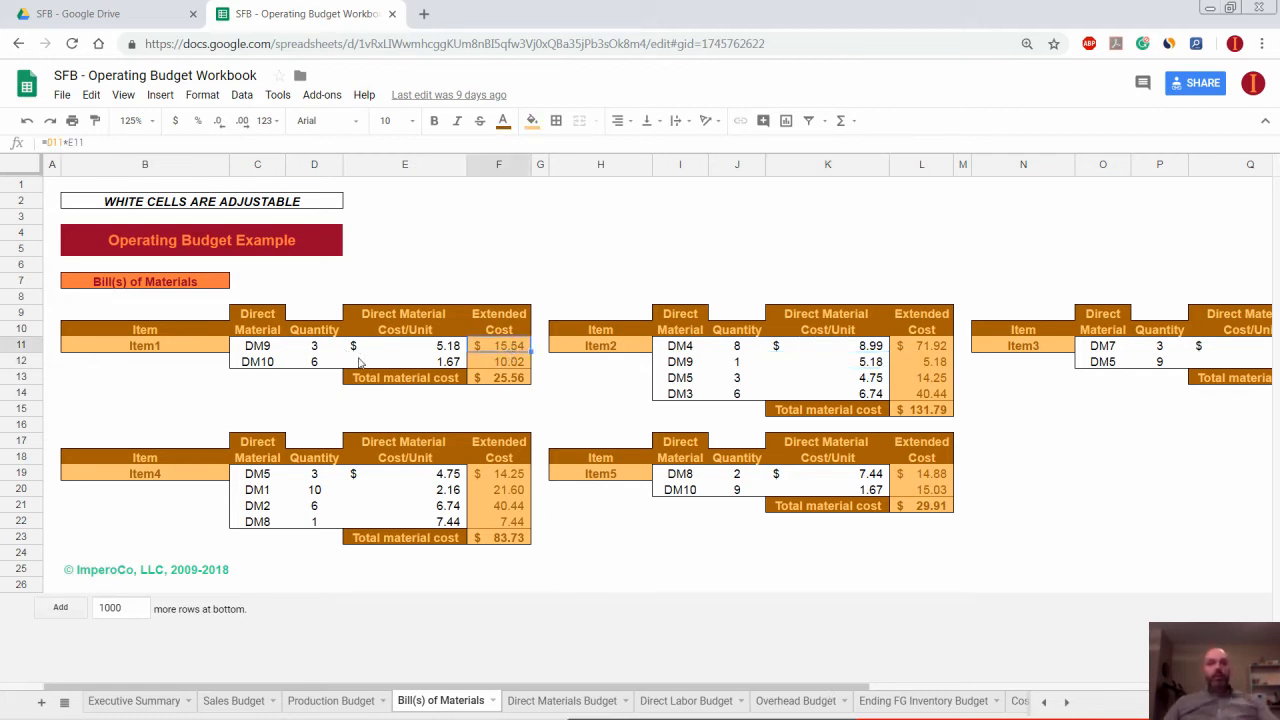
{"action": "key", "text": "F2"}
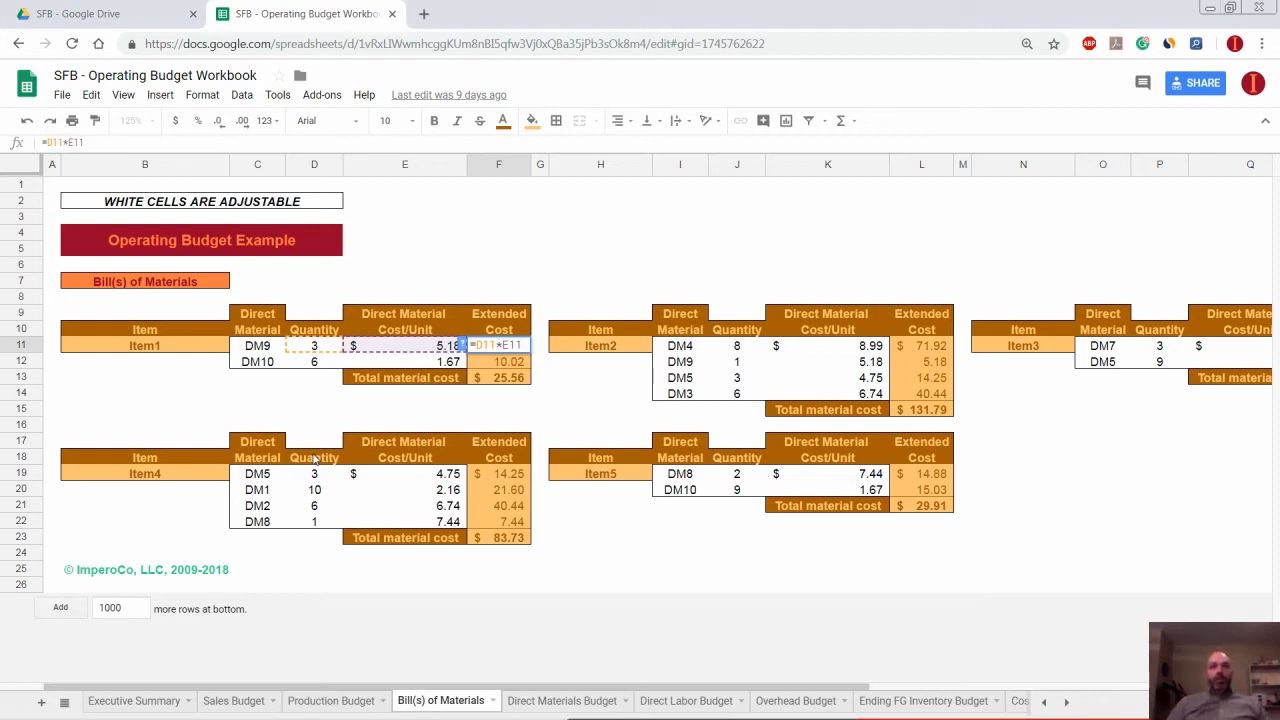
{"action": "key", "text": "Escape"}
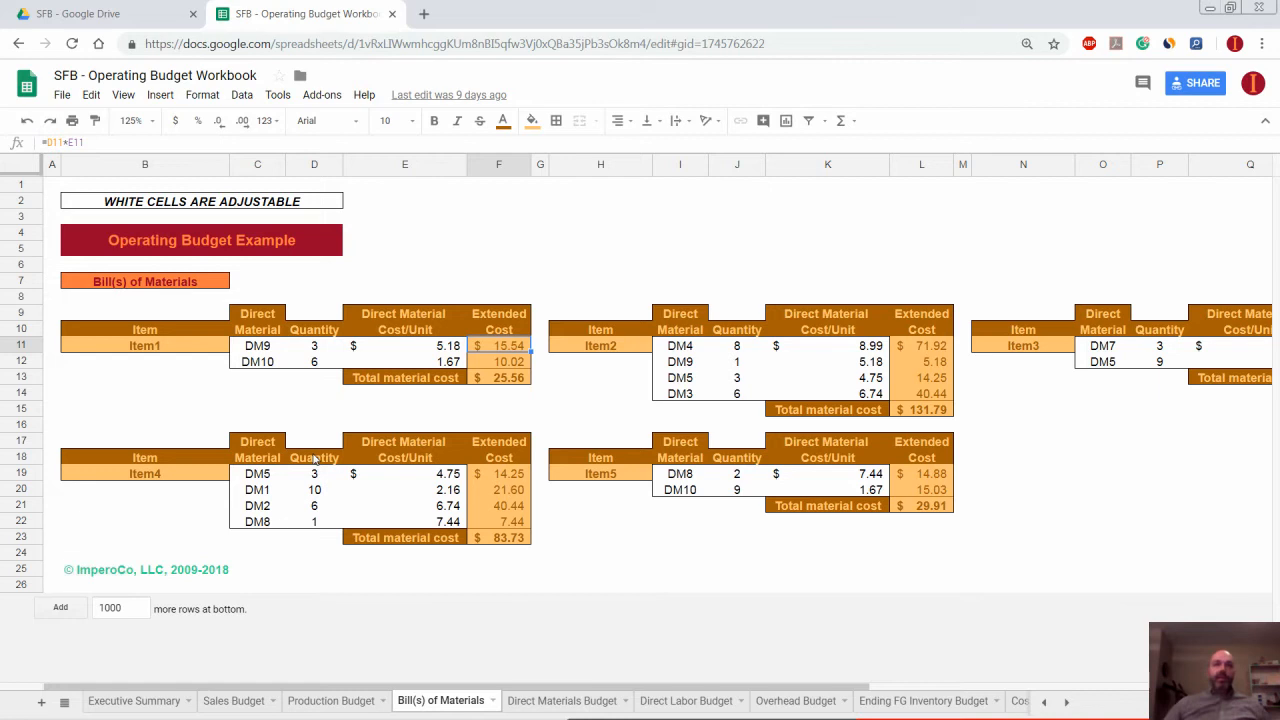
{"action": "left_click", "coordinate": [508, 379]}
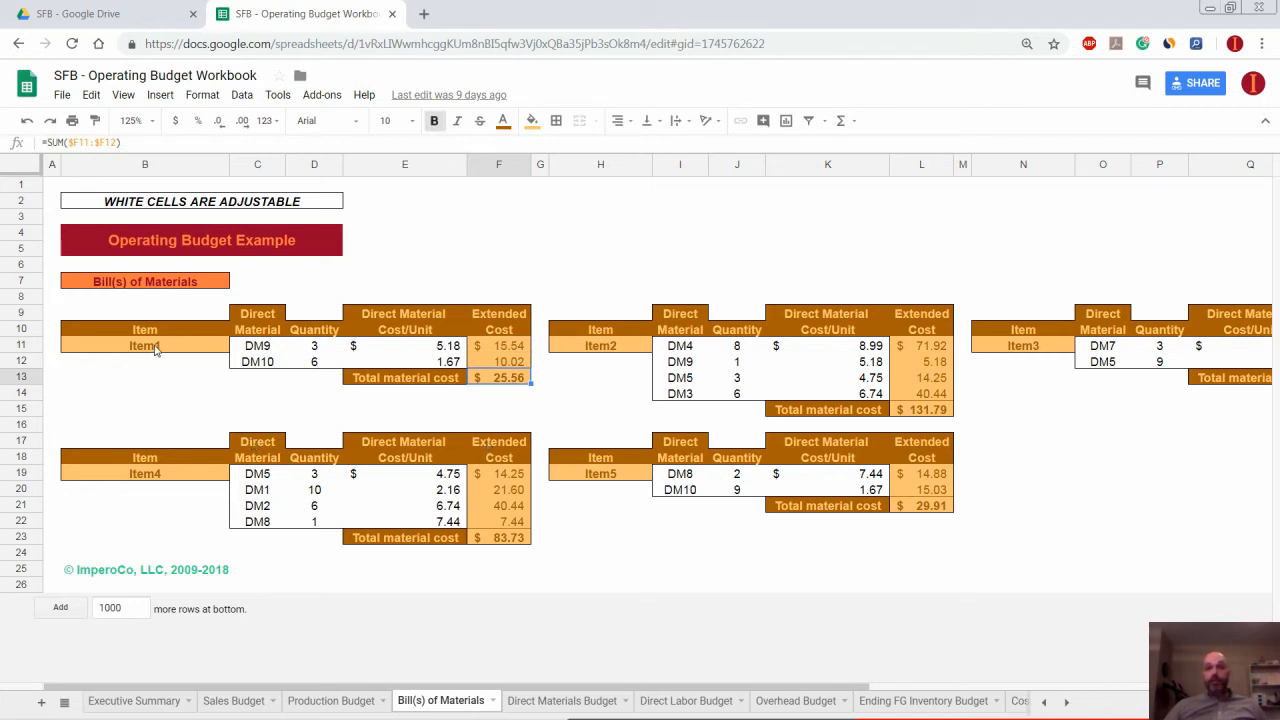
{"action": "left_click", "coordinate": [938, 510]}
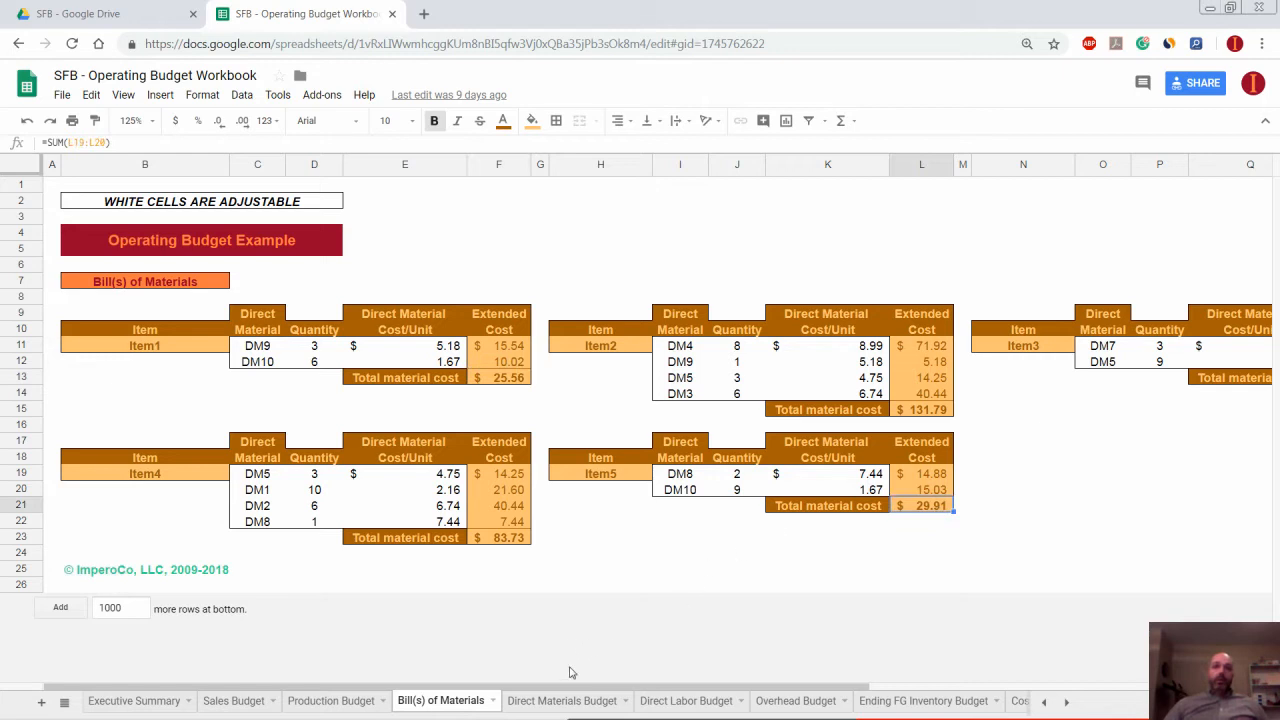
Step: View the Direct Materials Budget sheet and check Item1, its DM9 reference and the ending inventory percentage
{"action": "left_click", "coordinate": [556, 704]}
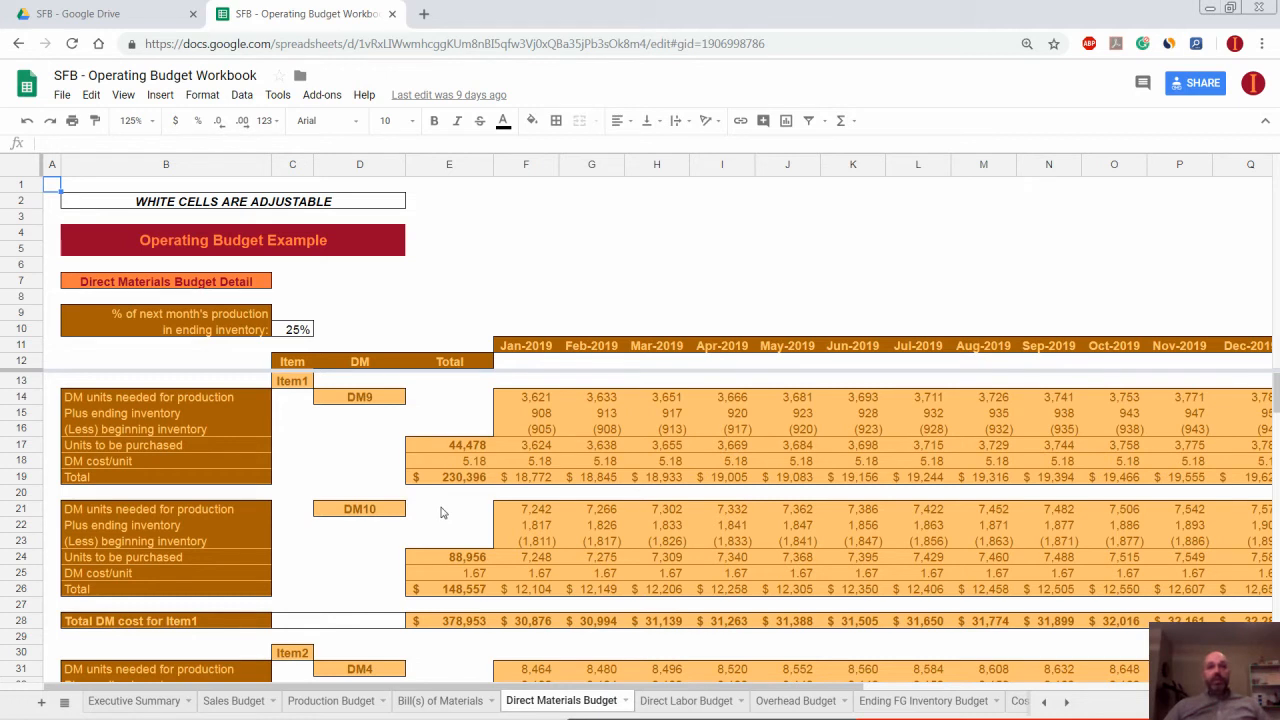
{"action": "left_click", "coordinate": [301, 383]}
{"action": "left_click", "coordinate": [352, 401]}
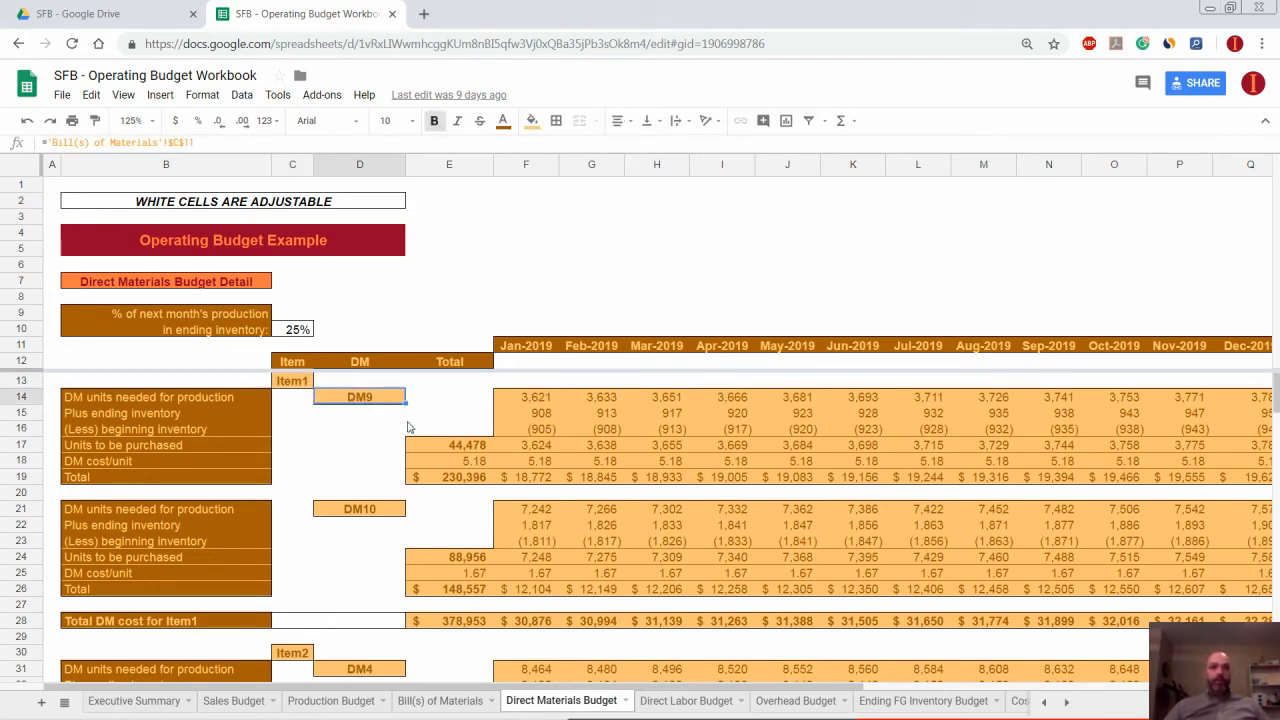
{"action": "left_click", "coordinate": [305, 333]}
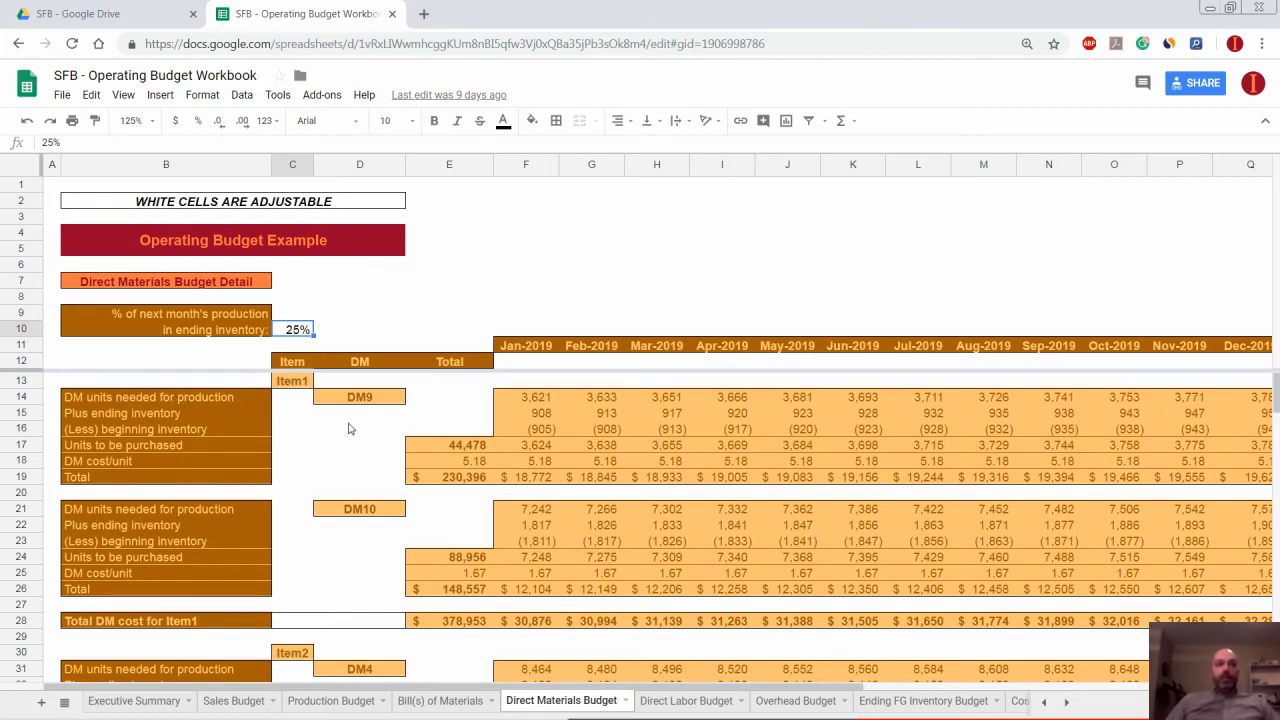
Step: Trace Item1's Jan-2019 DM9 units needed for production from the Direct Materials Budget to the DM9 quantity in the Bill(s) of Materials
{"action": "left_click", "coordinate": [453, 702]}
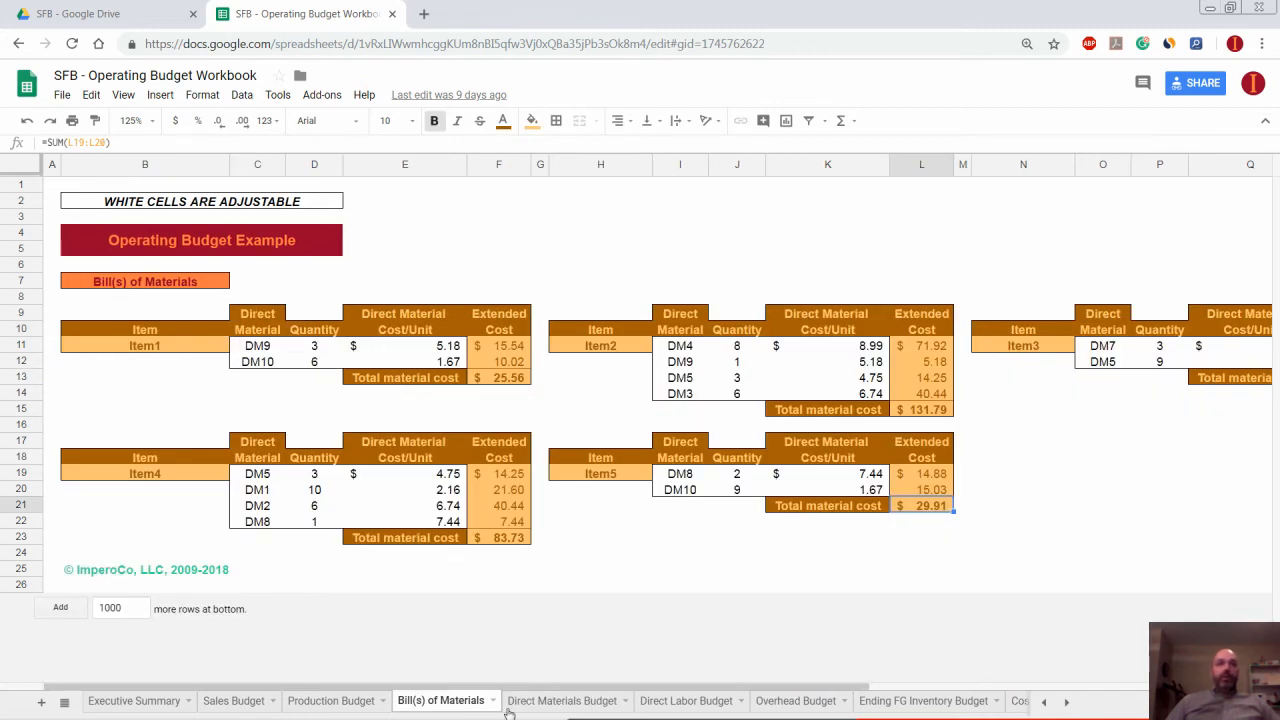
{"action": "left_click", "coordinate": [563, 706]}
{"action": "left_click", "coordinate": [531, 398]}
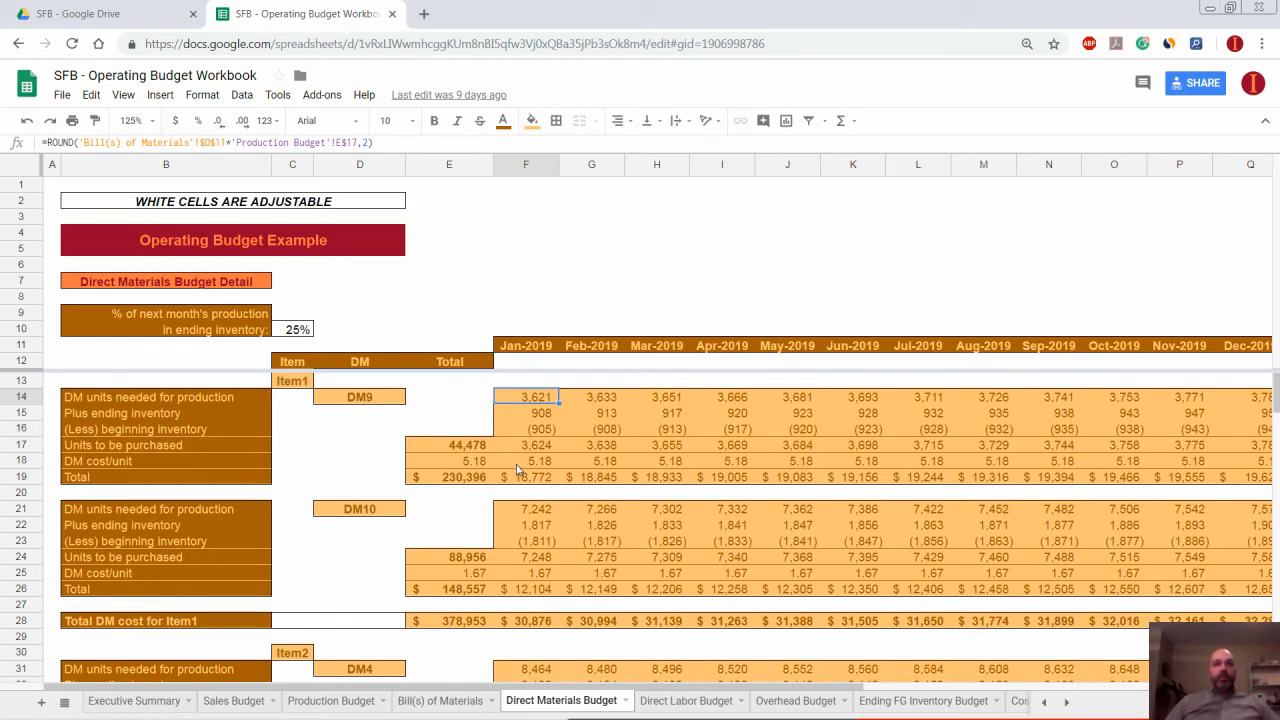
{"action": "left_click", "coordinate": [438, 708]}
{"action": "left_click", "coordinate": [316, 349]}
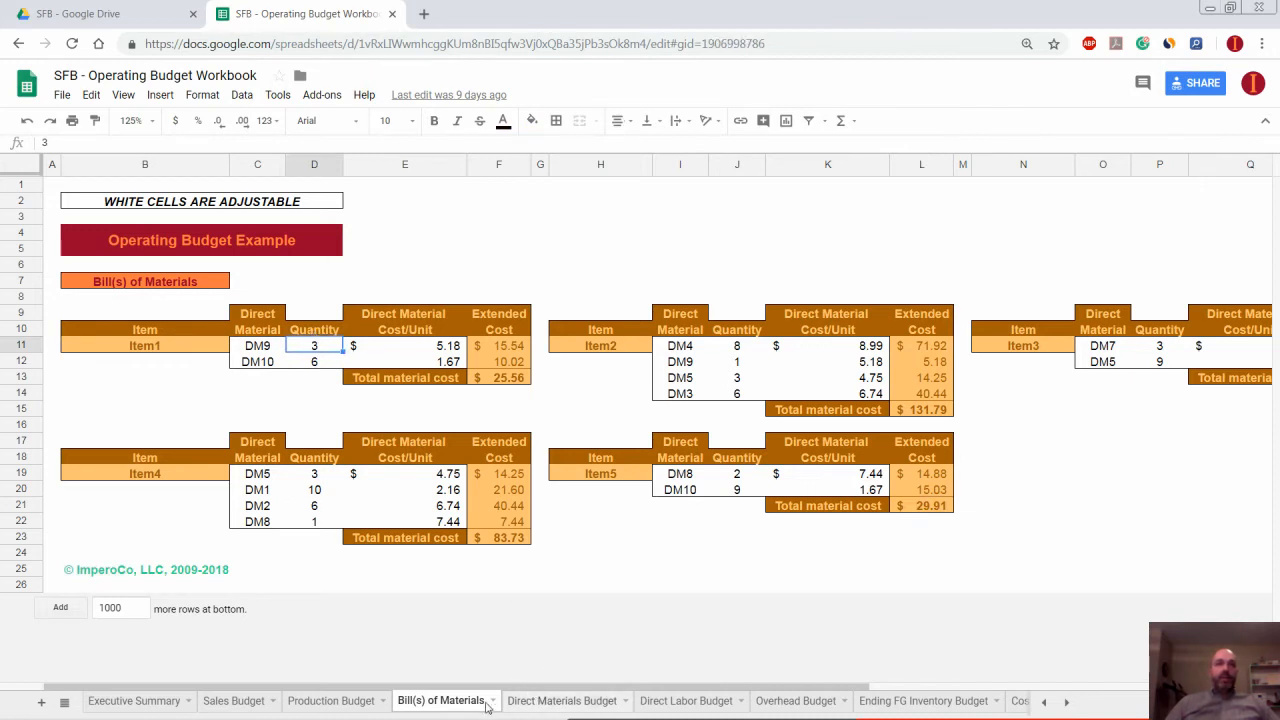
Step: Review the Sales Budget and Item1's Jan-2019 units to be produced on the Production Budget, and return to the Direct Materials Budget
{"action": "left_click", "coordinate": [537, 704]}
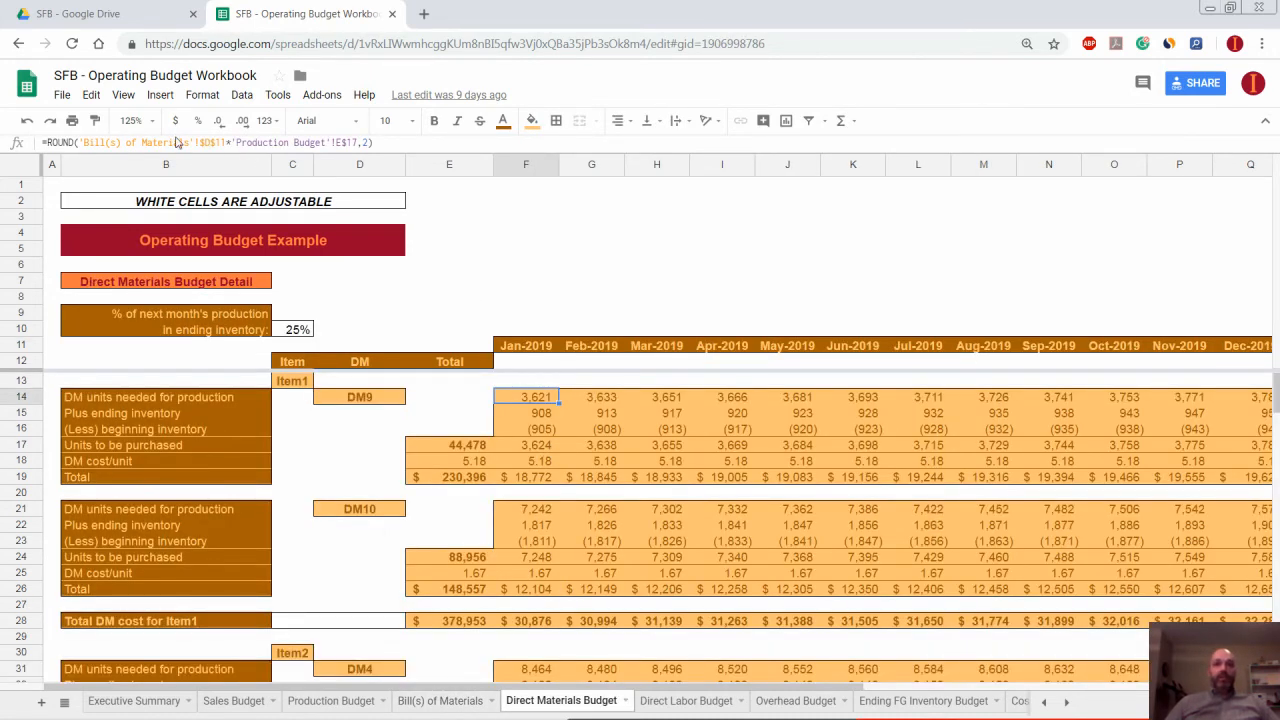
{"action": "left_click", "coordinate": [245, 704]}
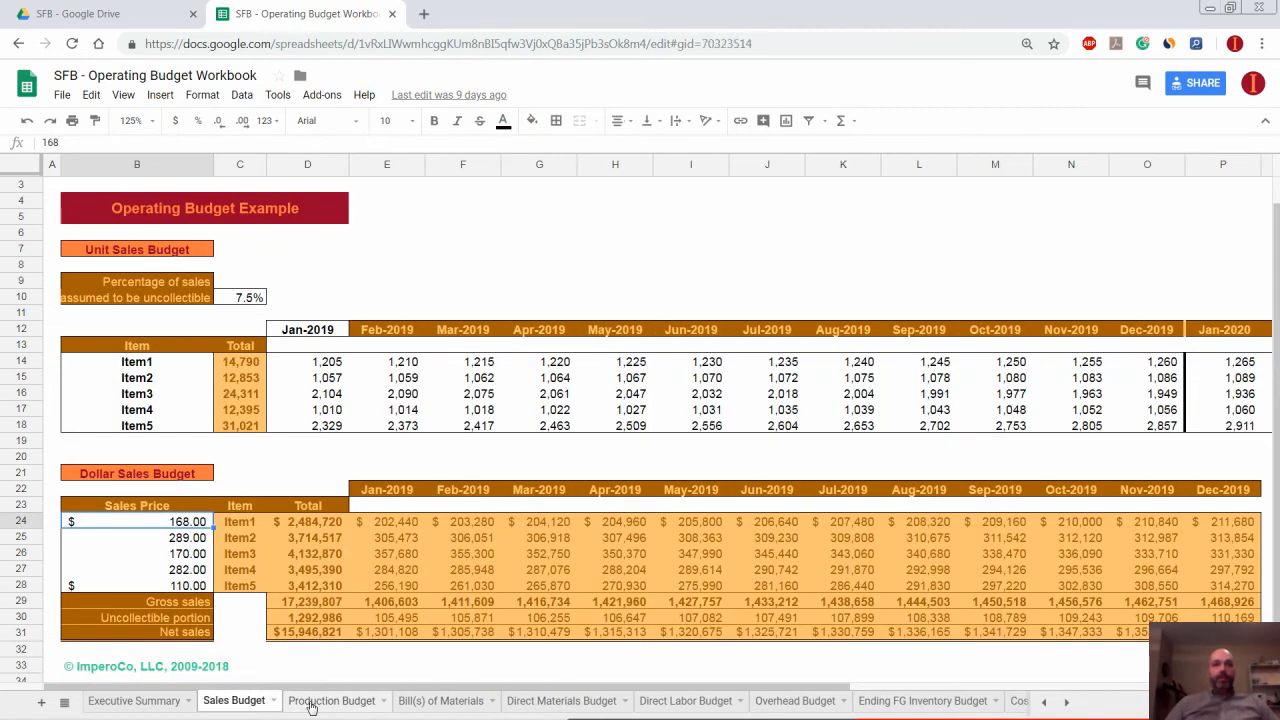
{"action": "left_click", "coordinate": [310, 704]}
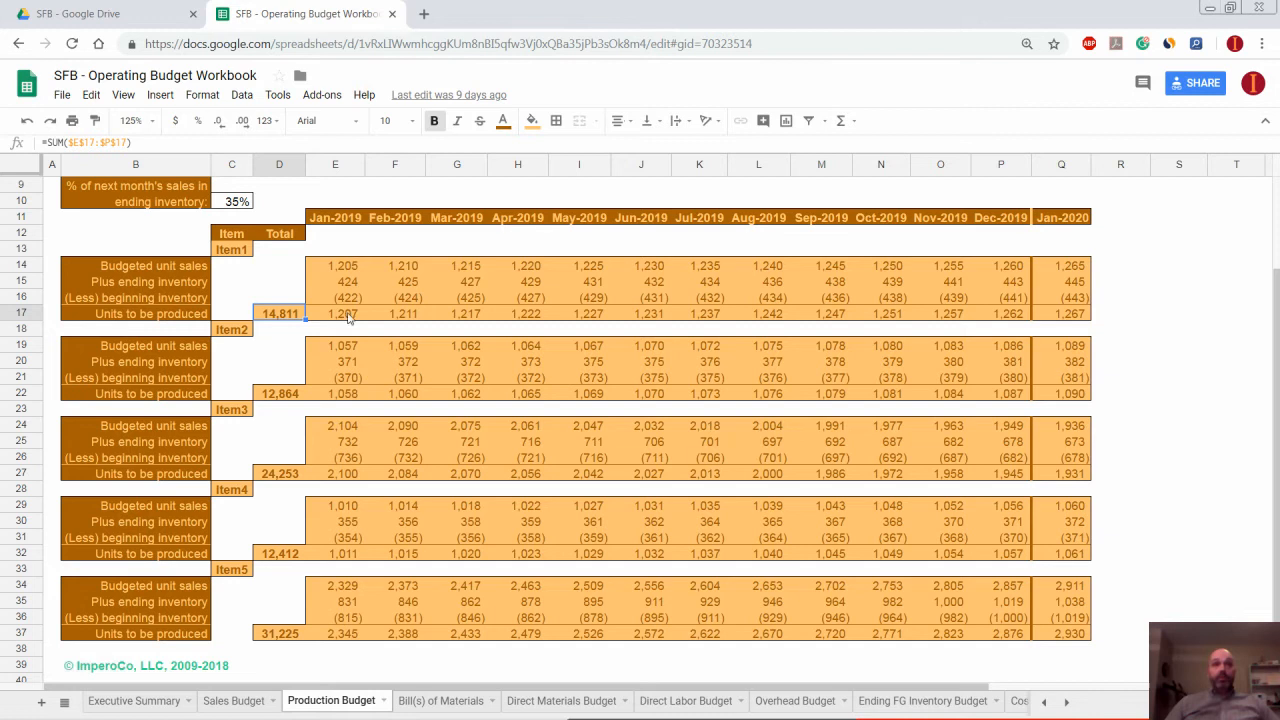
{"action": "left_click", "coordinate": [436, 705]}
{"action": "left_click", "coordinate": [530, 704]}
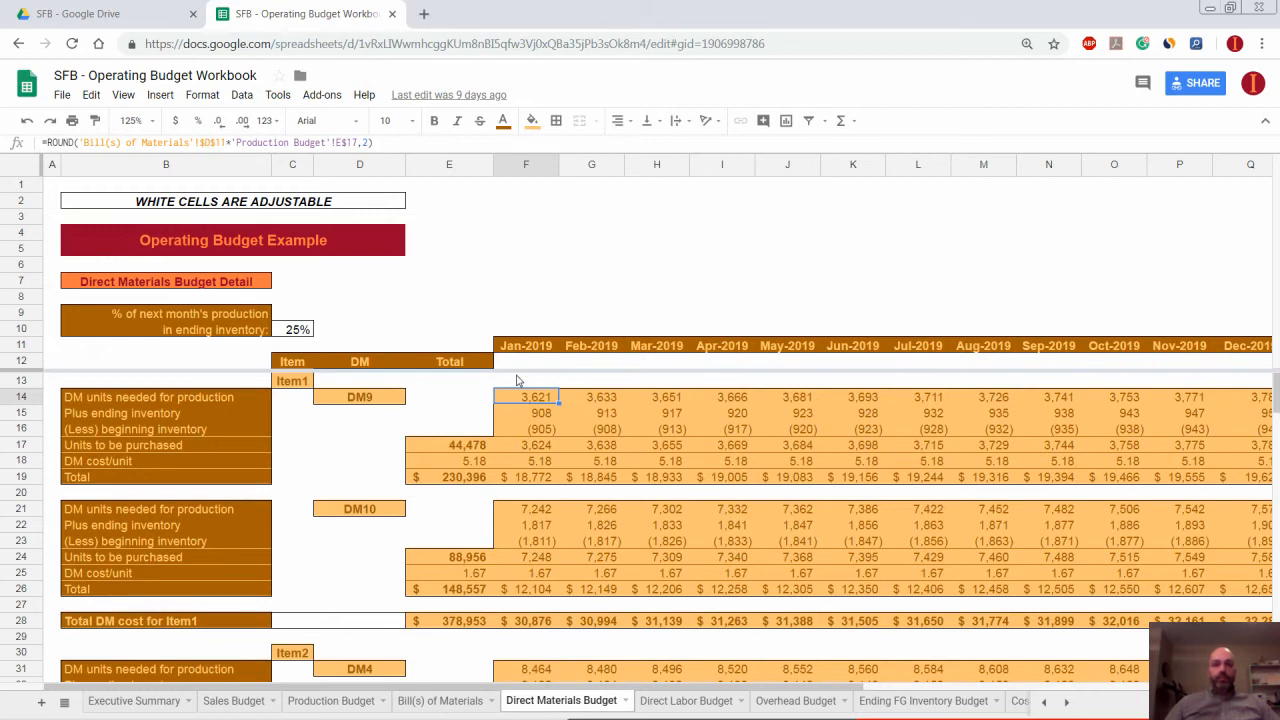
Step: Enter the check calculation =3*1207 in cell F7 above the Jan-2019 column
{"action": "left_click", "coordinate": [528, 278]}
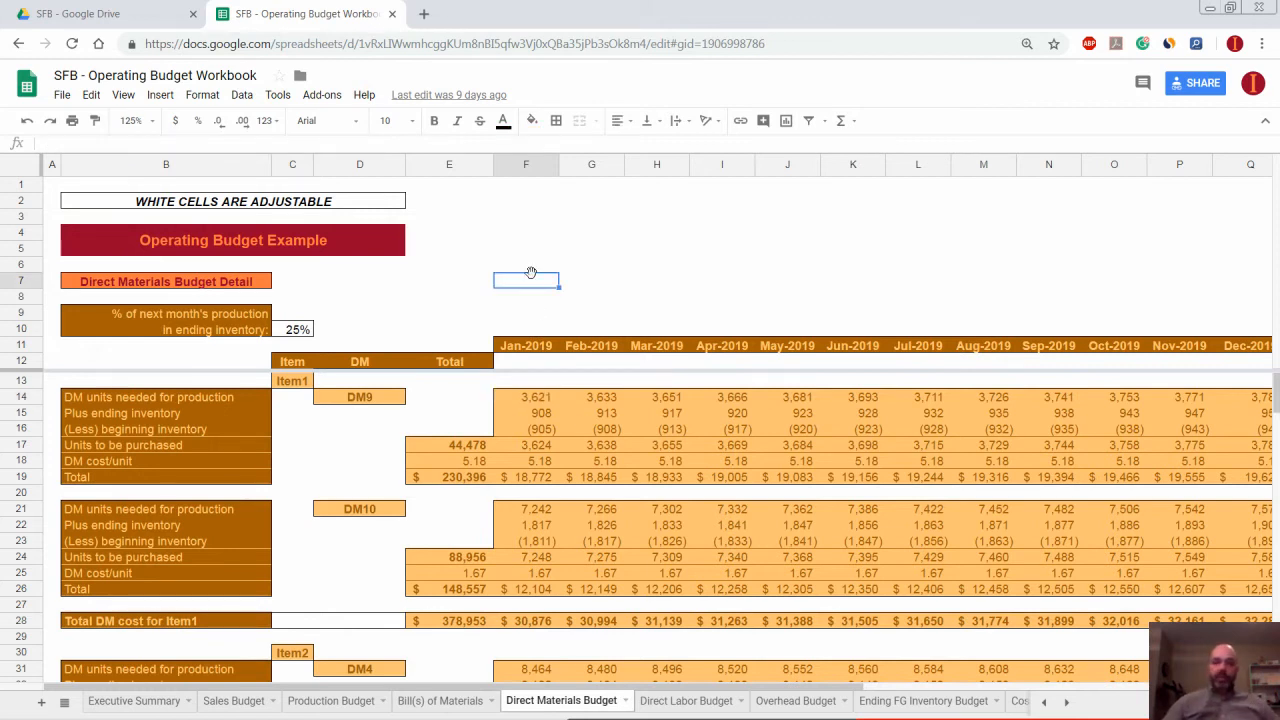
{"action": "type", "text": "=3*1"}
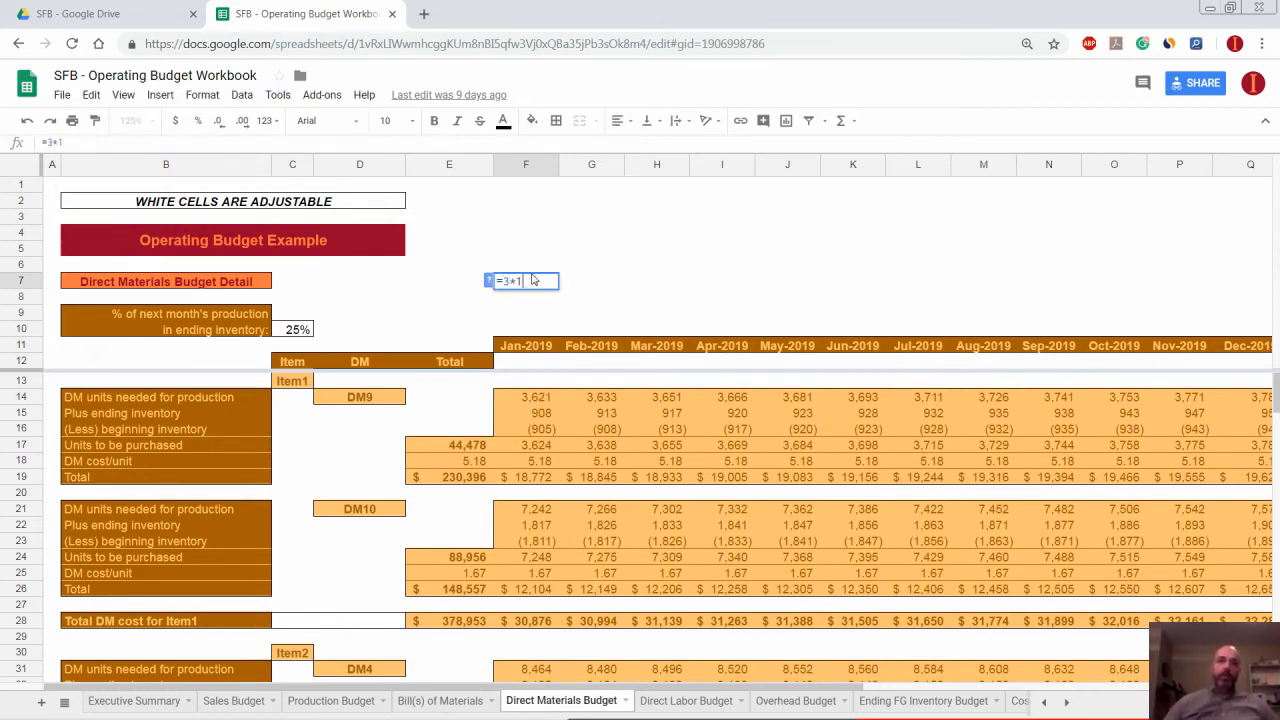
{"action": "type", "text": "207"}
{"action": "key", "text": "Return"}
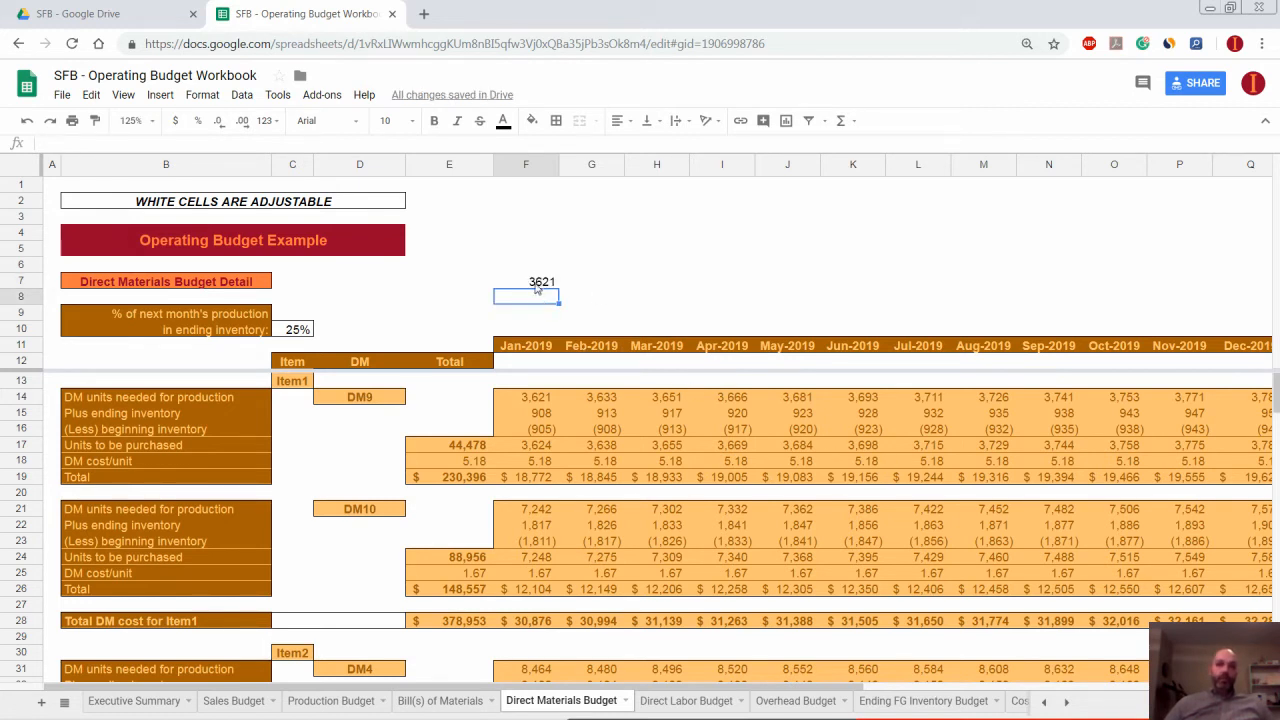
Step: Compare the F7 check calculation with Item1's Jan-2019 DM9 units needed for production, and clear F7
{"action": "left_click", "coordinate": [541, 283]}
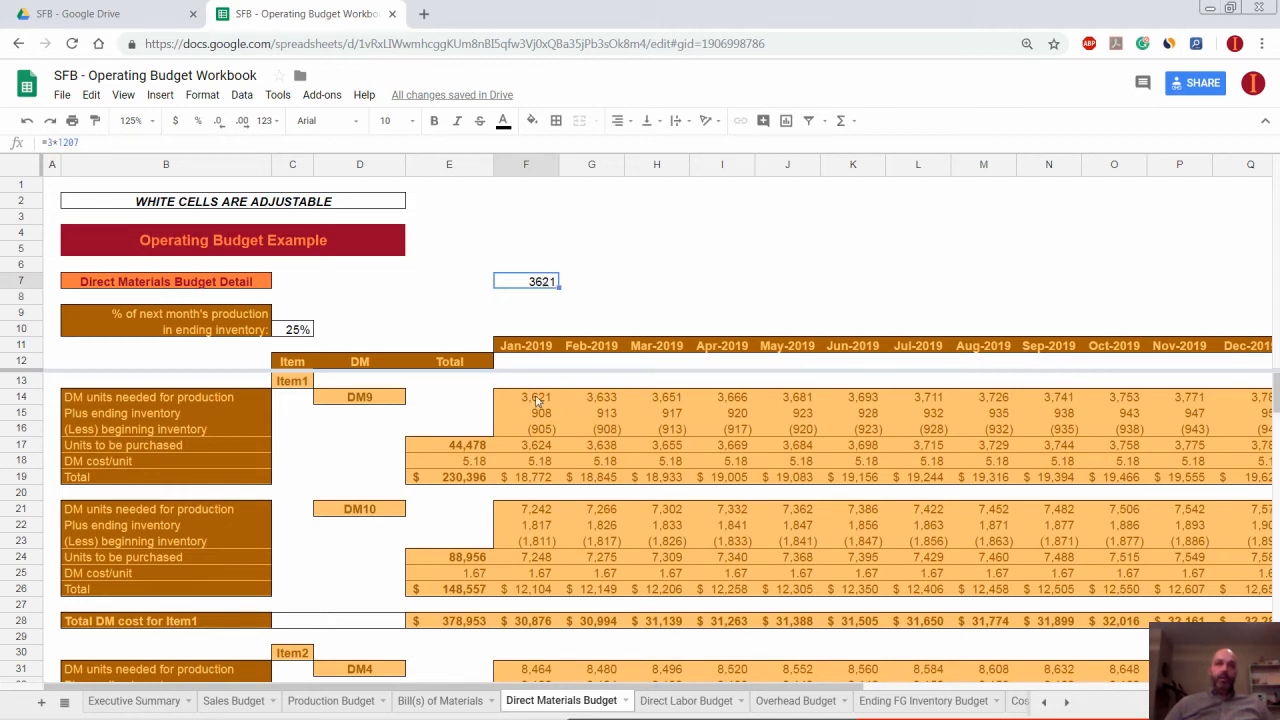
{"action": "left_click", "coordinate": [537, 400]}
{"action": "left_click", "coordinate": [540, 283]}
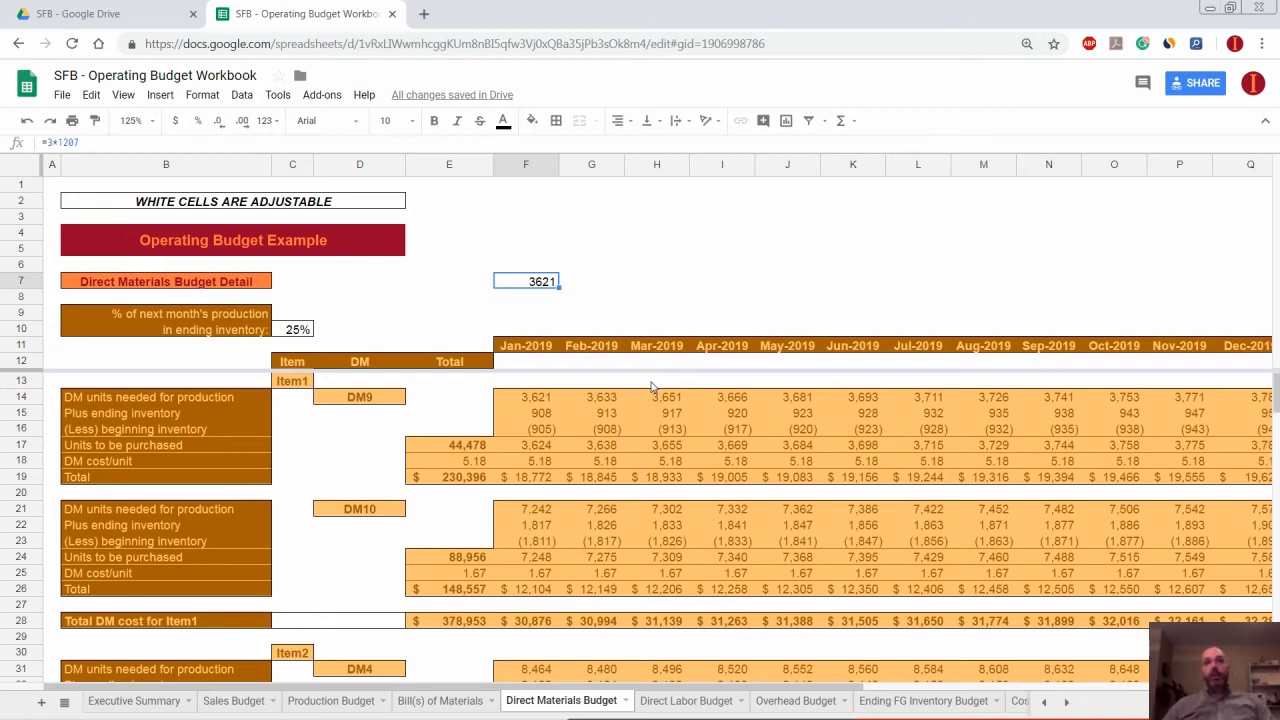
{"action": "left_click", "coordinate": [529, 402]}
{"action": "left_click", "coordinate": [538, 288]}
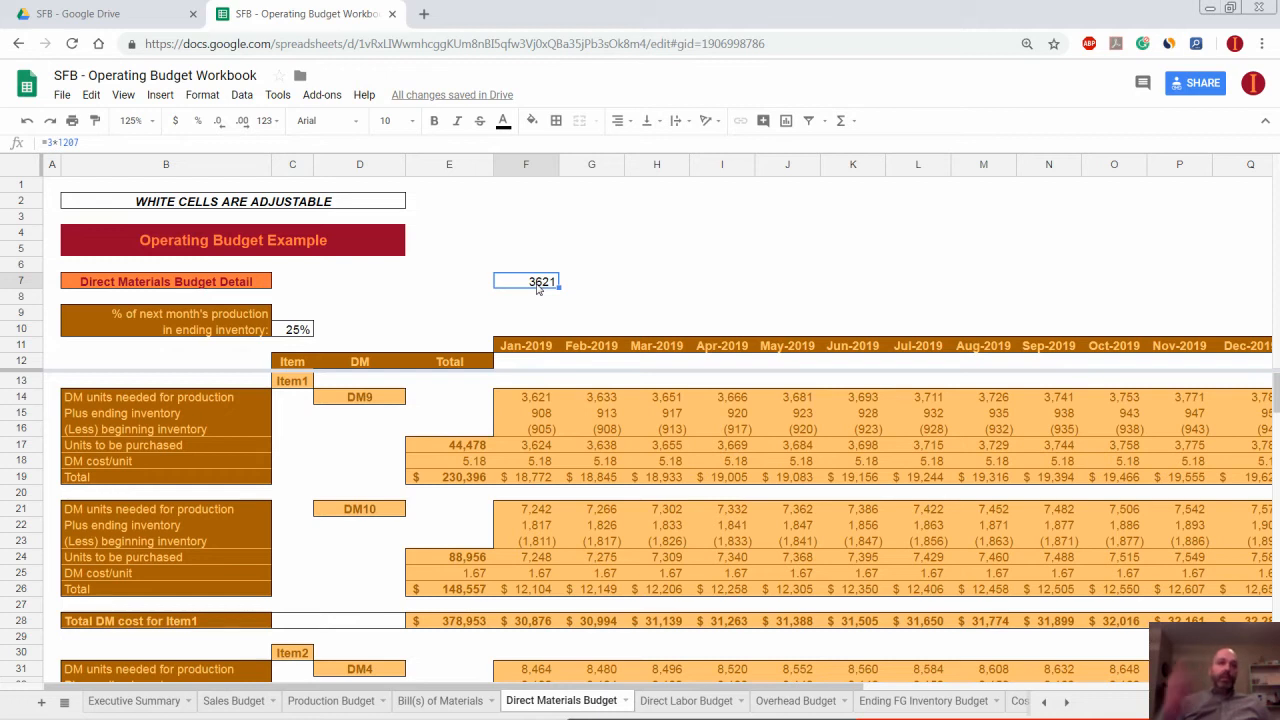
{"action": "key", "text": "Delete"}
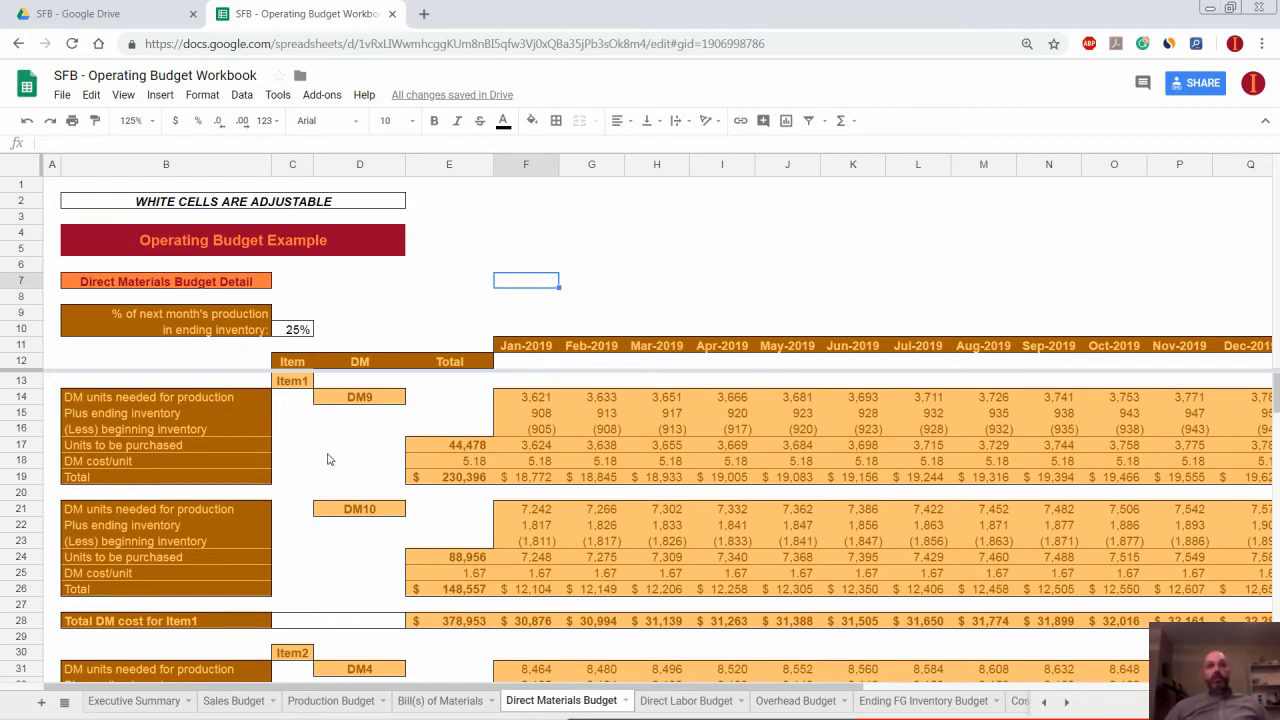
Step: Inspect the Item1, Item2 and Item2 DM9 references and the formula for Item2's Jan-2019 DM9 units needed for production
{"action": "left_click", "coordinate": [286, 385]}
{"action": "scroll", "coordinate": [345, 458], "scroll_direction": "down", "scroll_amount": 1}
{"action": "scroll", "coordinate": [345, 460], "scroll_direction": "down", "scroll_amount": 2}
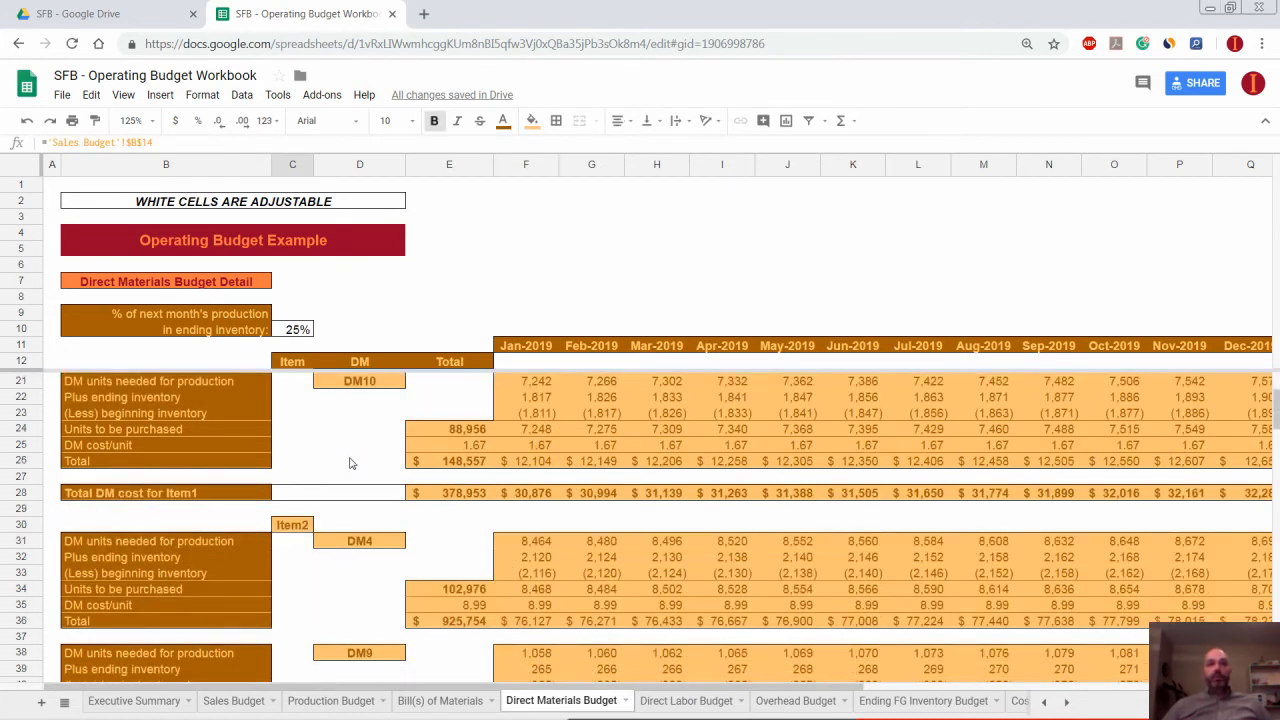
{"action": "scroll", "coordinate": [350, 463], "scroll_direction": "down", "scroll_amount": 2}
{"action": "left_click", "coordinate": [348, 577]}
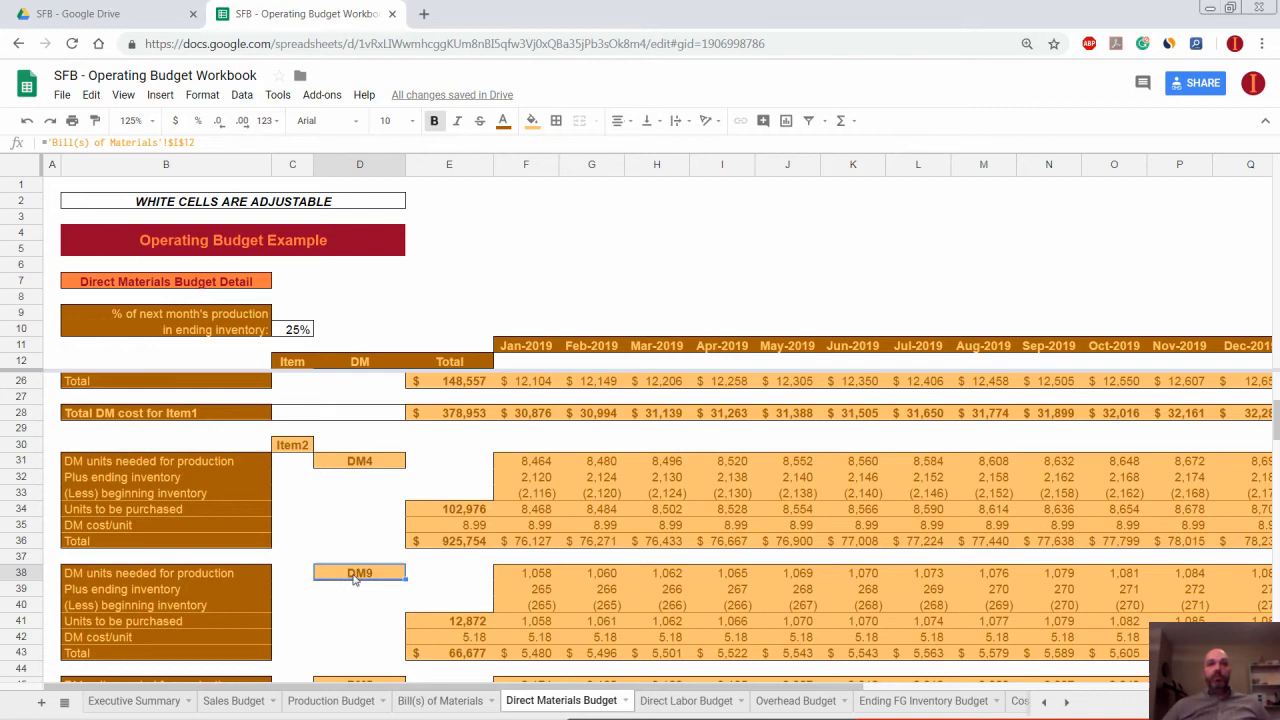
{"action": "left_click", "coordinate": [295, 448]}
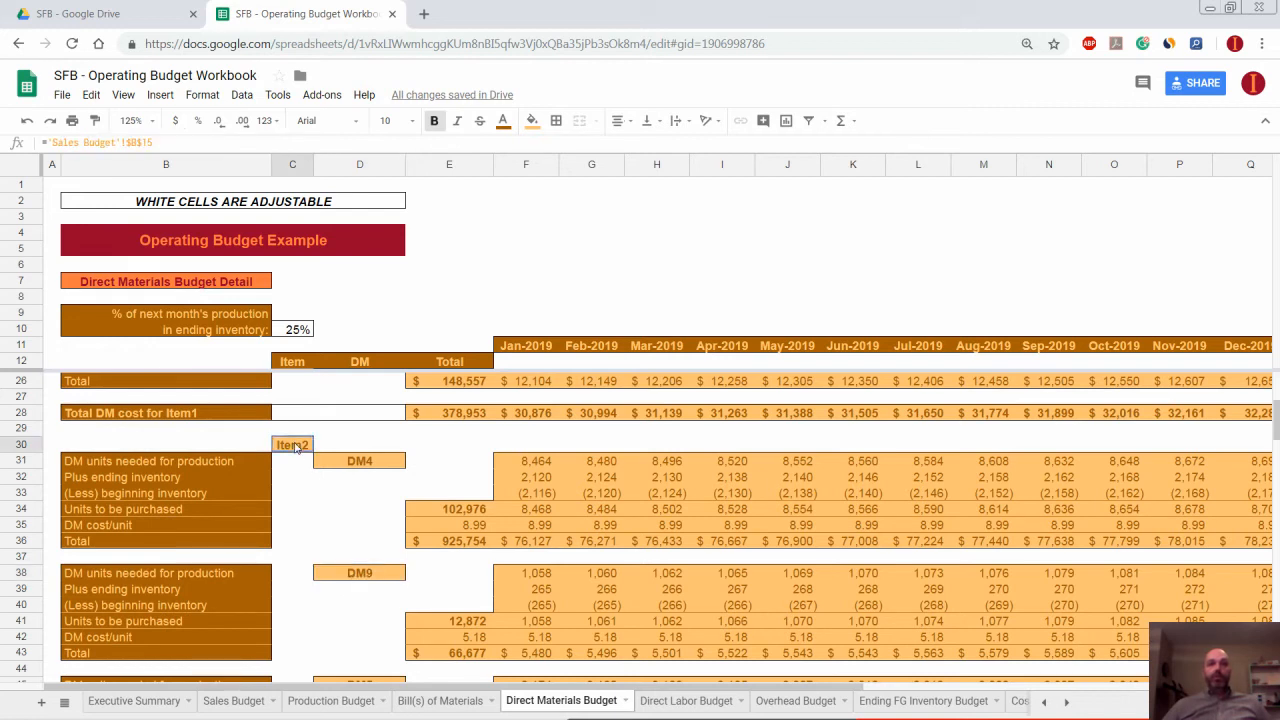
{"action": "left_click", "coordinate": [547, 575]}
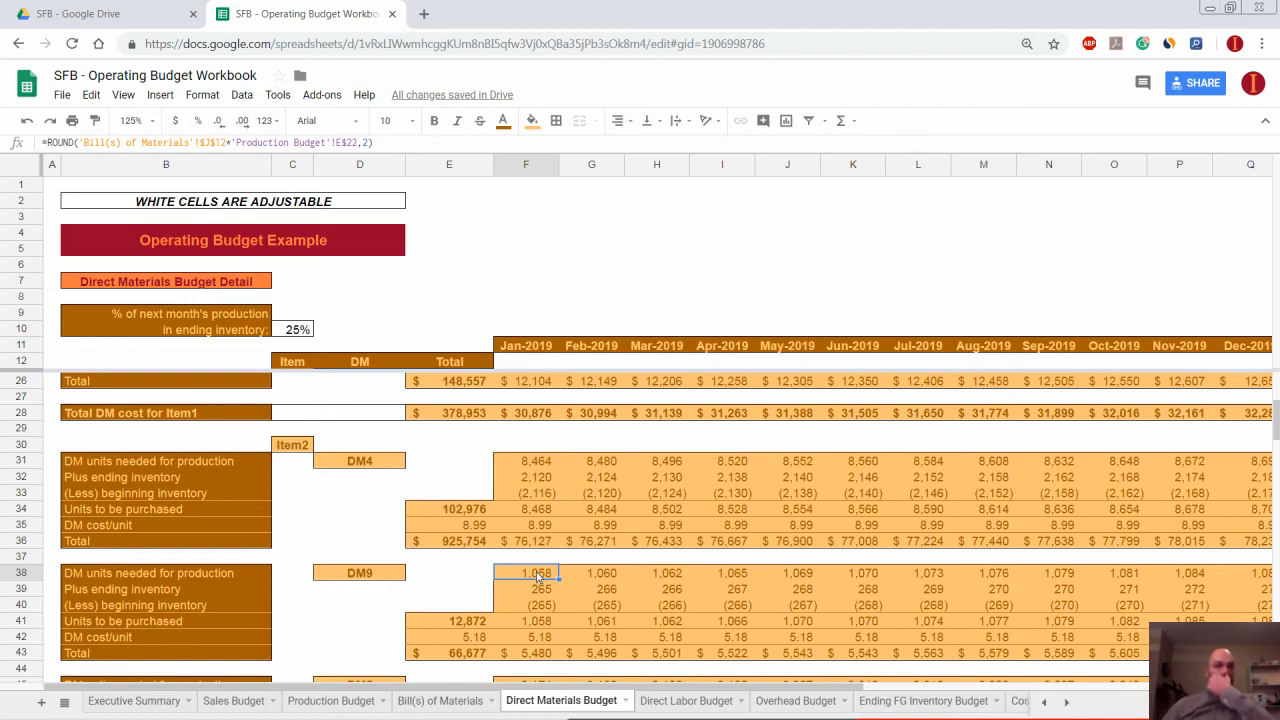
Step: Trace Item2's DM9 requirement to its quantity in the Bill(s) of Materials and return to the Direct Materials Budget
{"action": "scroll", "coordinate": [537, 577], "scroll_direction": "up", "scroll_amount": 3}
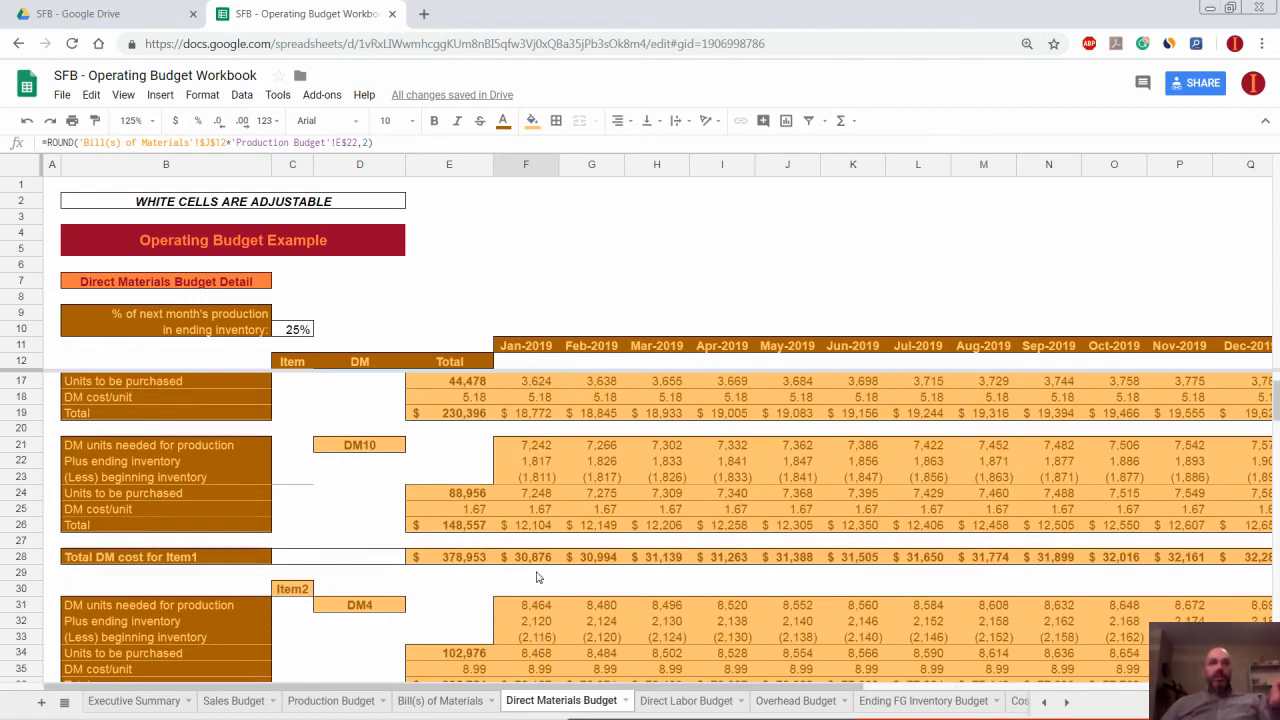
{"action": "scroll", "coordinate": [540, 570], "scroll_direction": "down", "scroll_amount": 2}
{"action": "scroll", "coordinate": [545, 565], "scroll_direction": "down", "scroll_amount": 2}
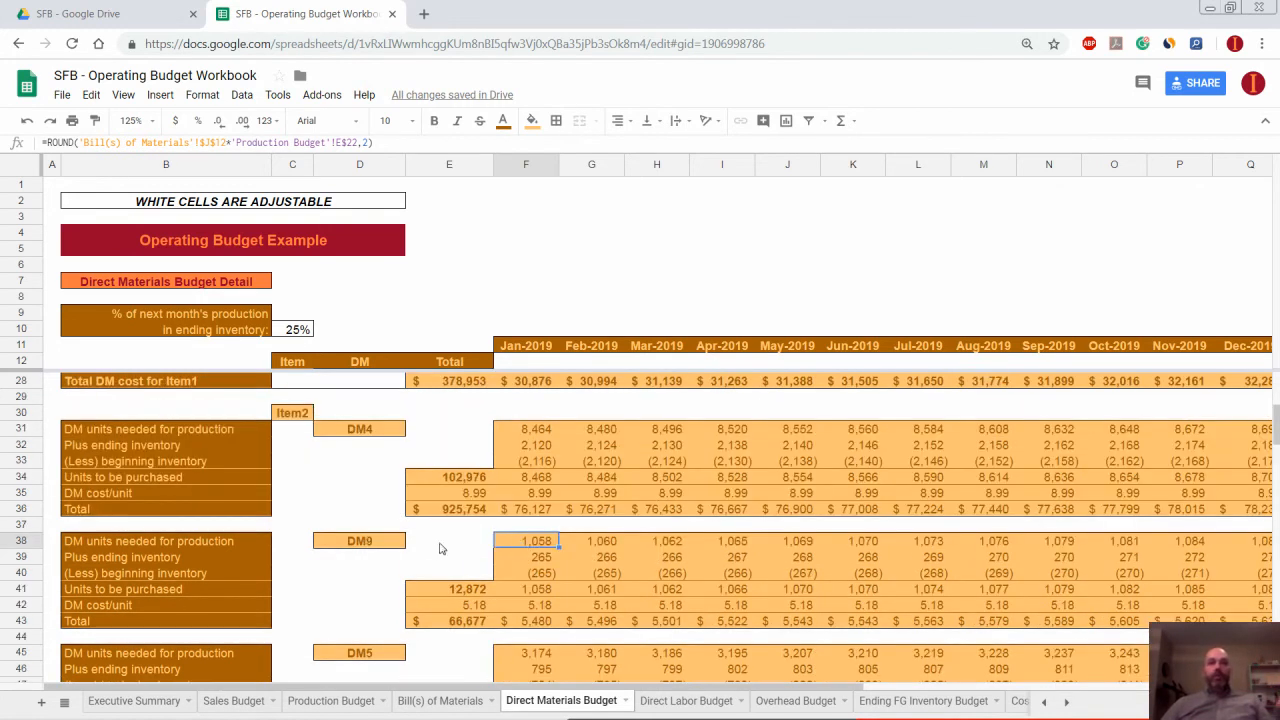
{"action": "left_click", "coordinate": [295, 418]}
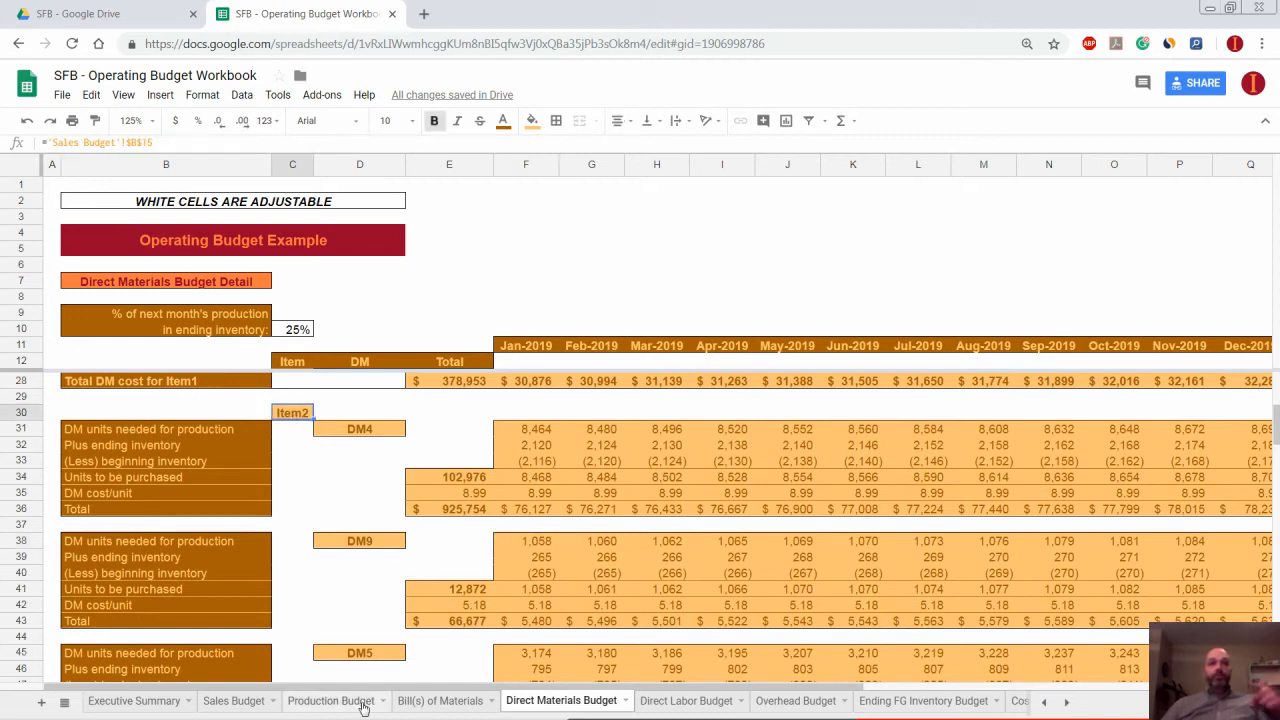
{"action": "left_click", "coordinate": [467, 703]}
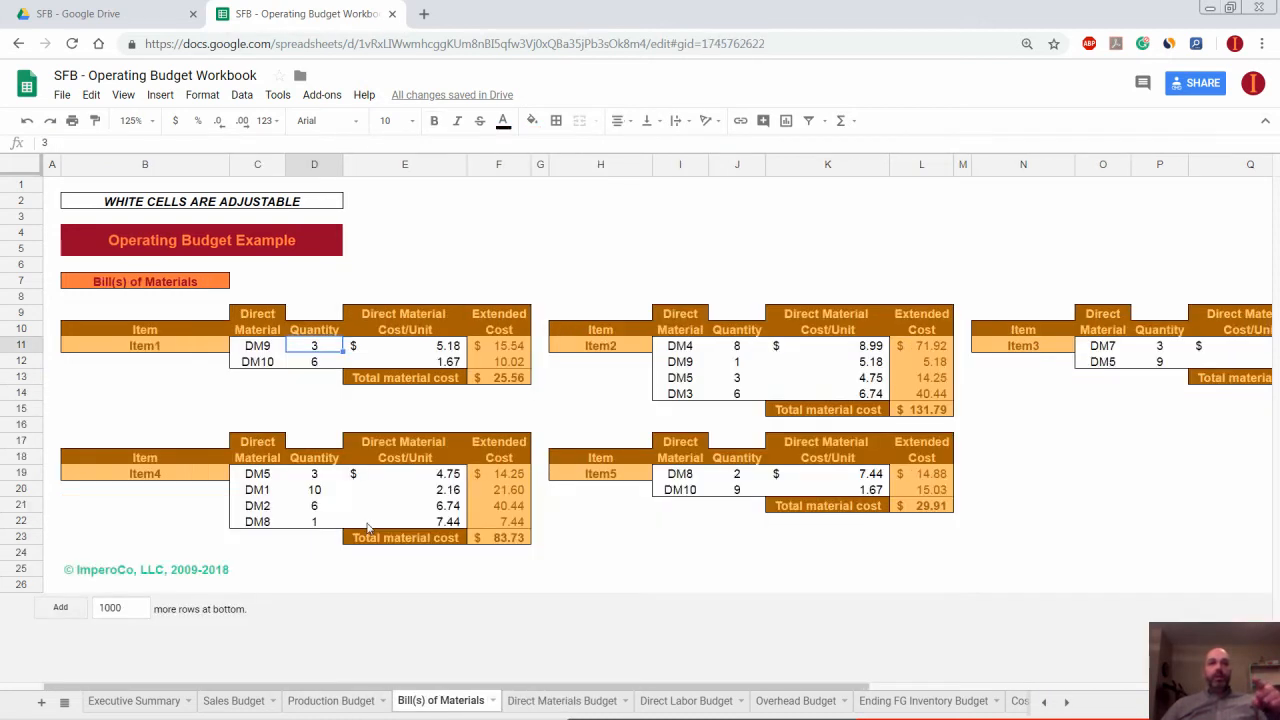
{"action": "left_click", "coordinate": [736, 366]}
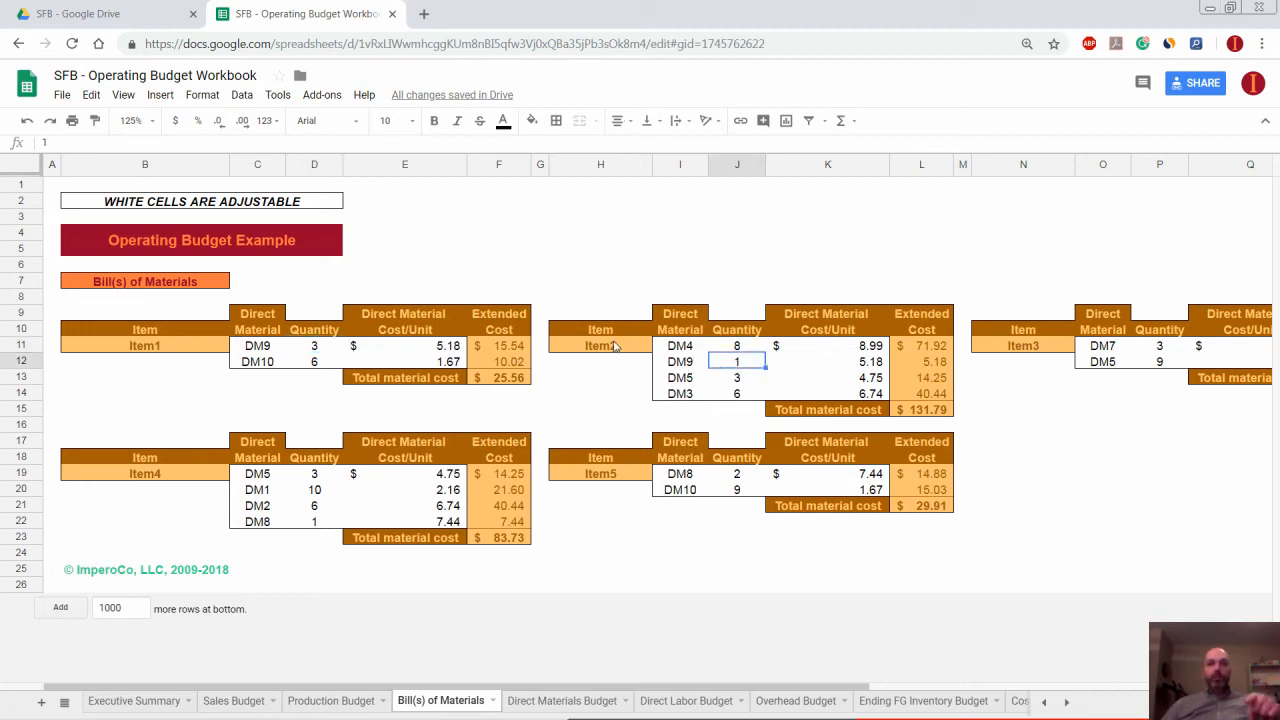
{"action": "left_click", "coordinate": [558, 702]}
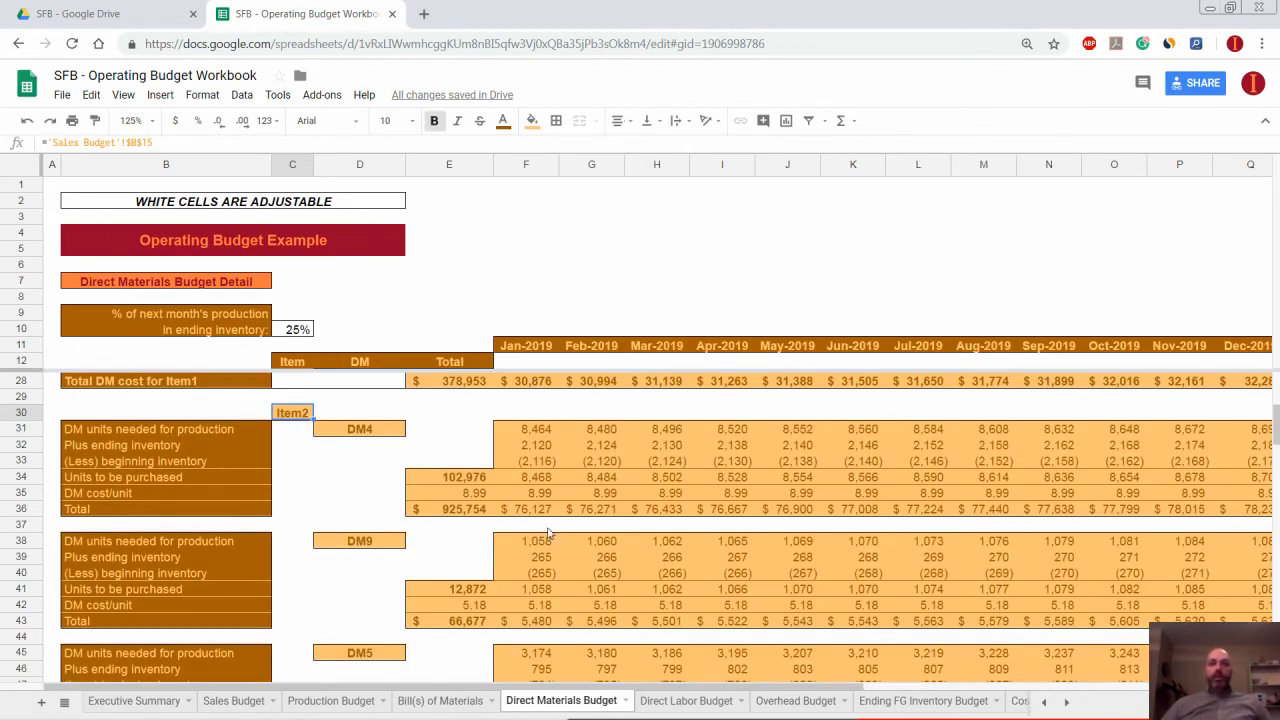
Step: Inspect the Jan-2019 ending inventory formulas for DM9 under Item1 and Item2, including the cells they reference
{"action": "scroll", "coordinate": [548, 533], "scroll_direction": "up", "scroll_amount": 5}
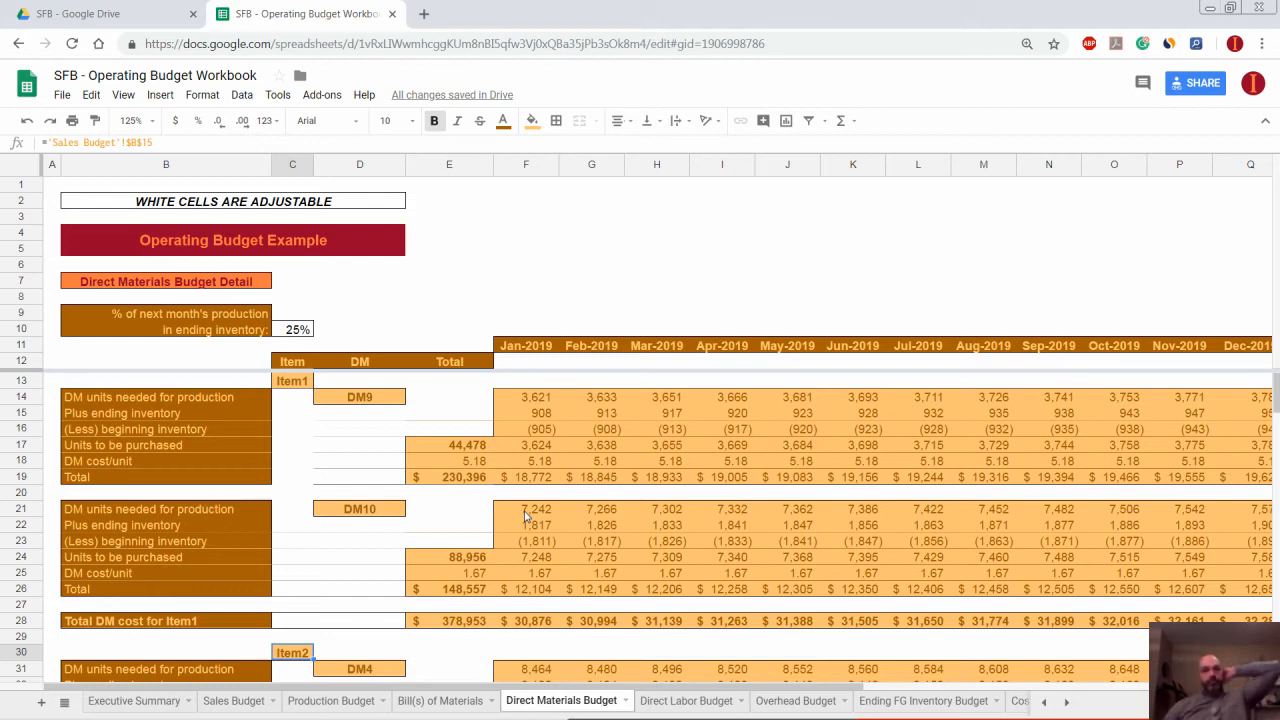
{"action": "left_click", "coordinate": [542, 417]}
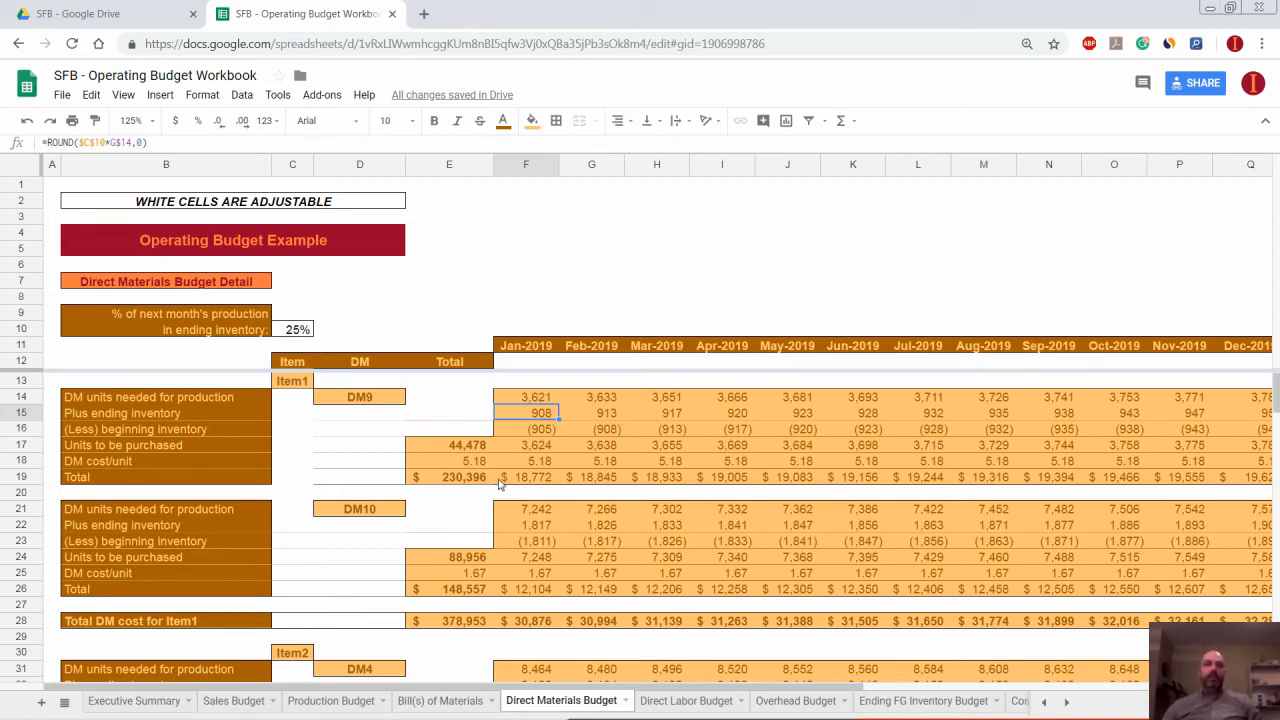
{"action": "key", "text": "F2"}
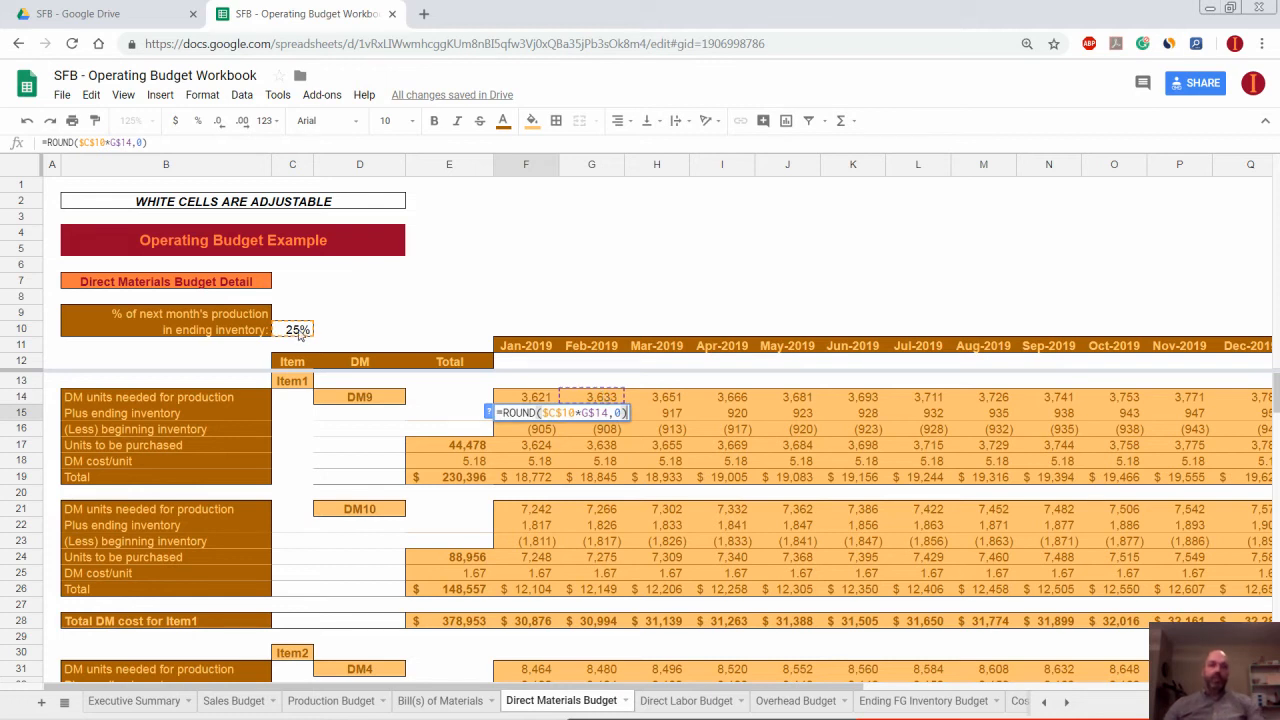
{"action": "key", "text": "Escape"}
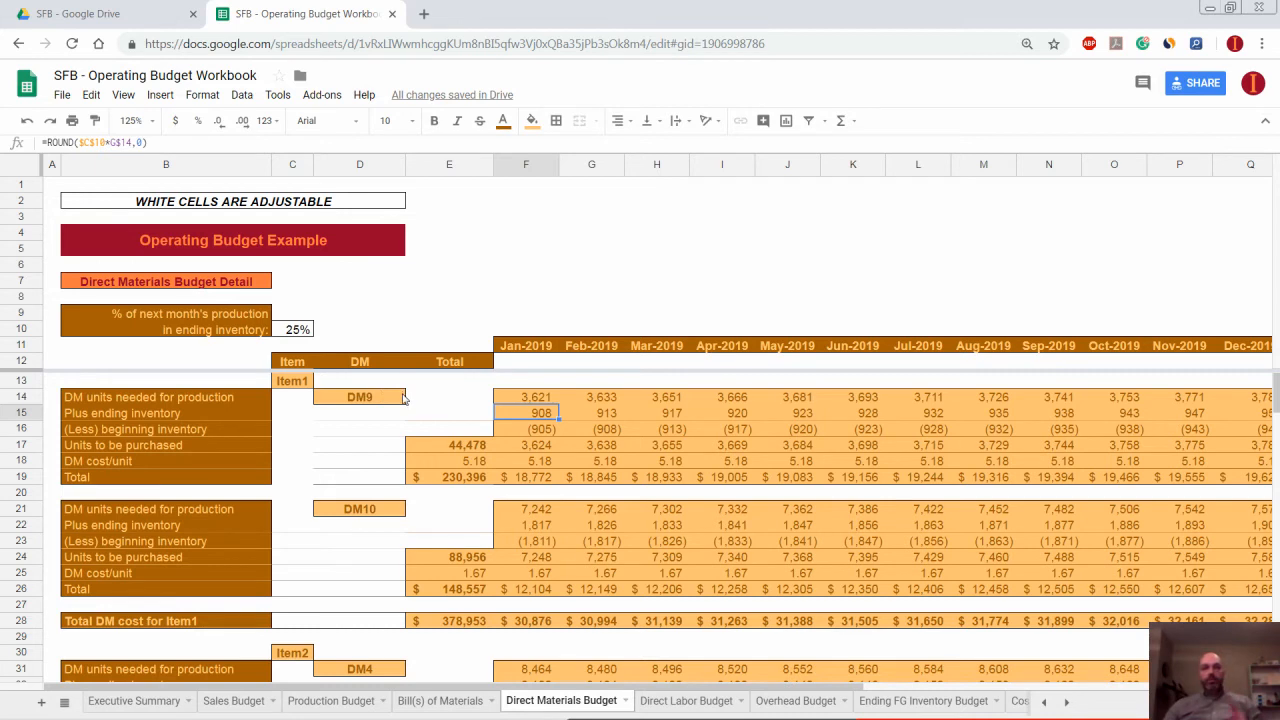
{"action": "scroll", "coordinate": [395, 430], "scroll_direction": "down", "scroll_amount": 3}
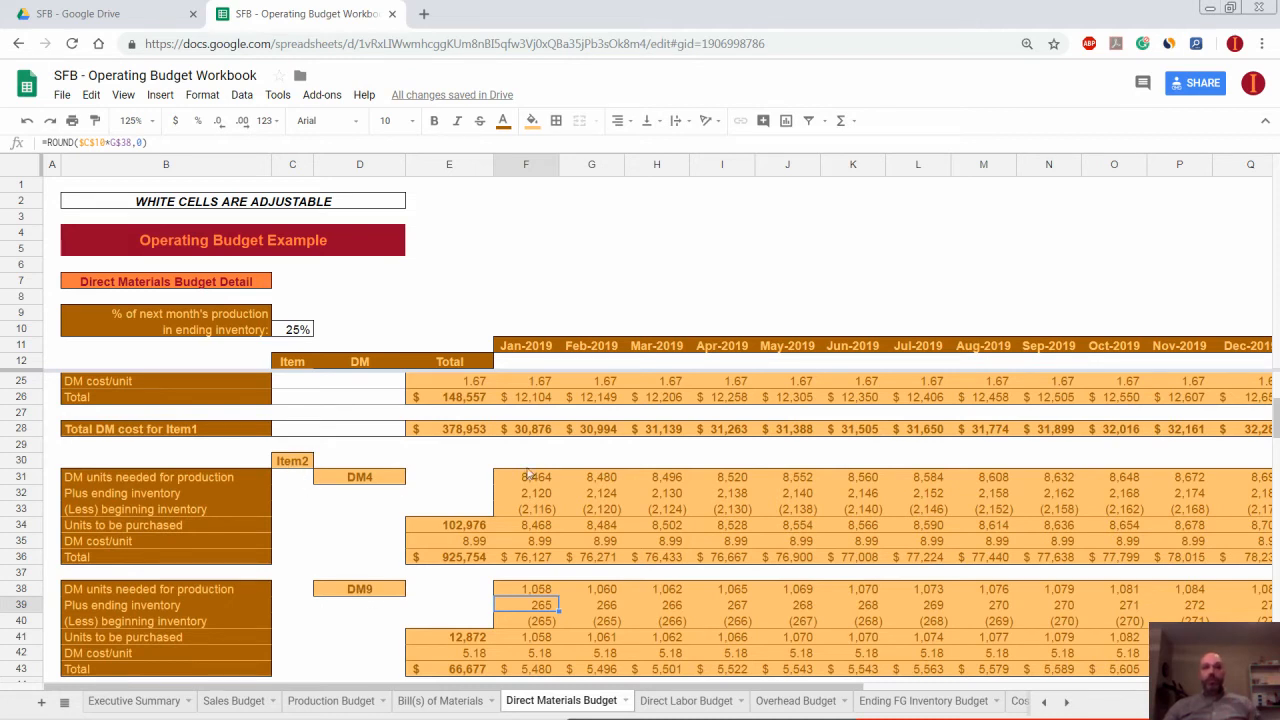
{"action": "scroll", "coordinate": [520, 482], "scroll_direction": "up", "scroll_amount": 5}
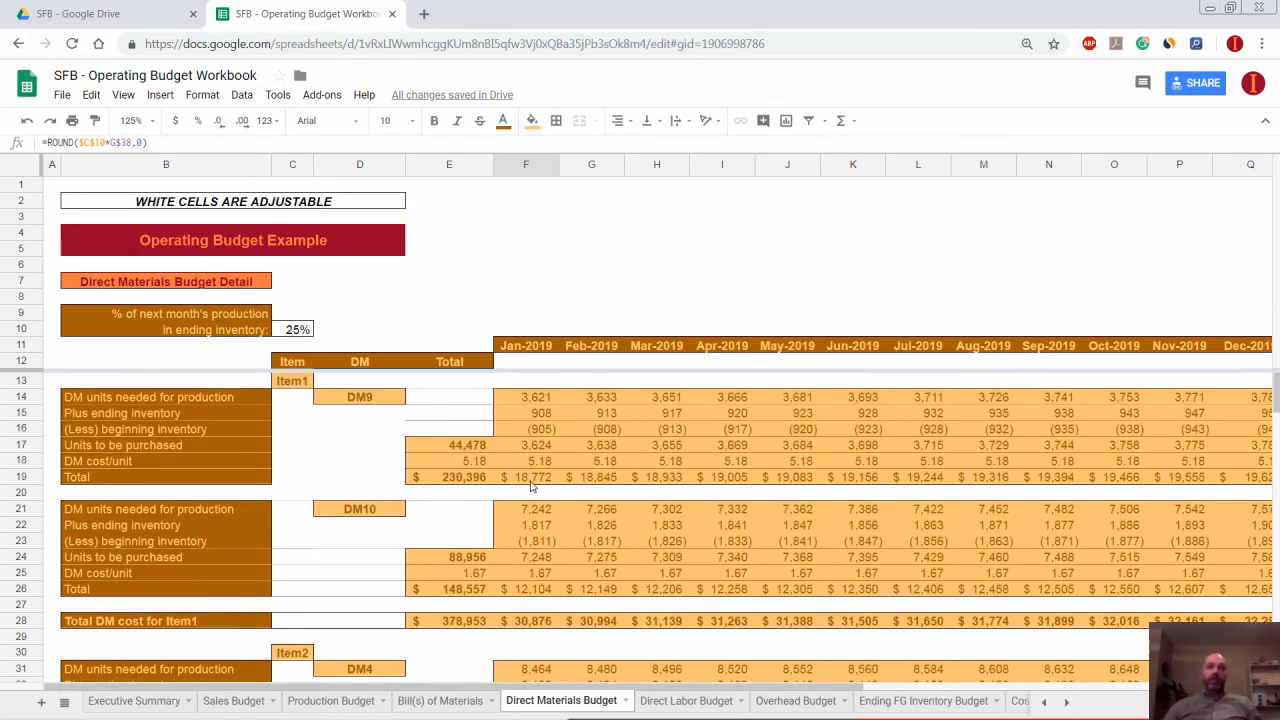
Step: Check the Jan-2019 beginning inventory formula for Item1's DM9 and the rows that make up its units to be purchased
{"action": "left_click", "coordinate": [538, 430]}
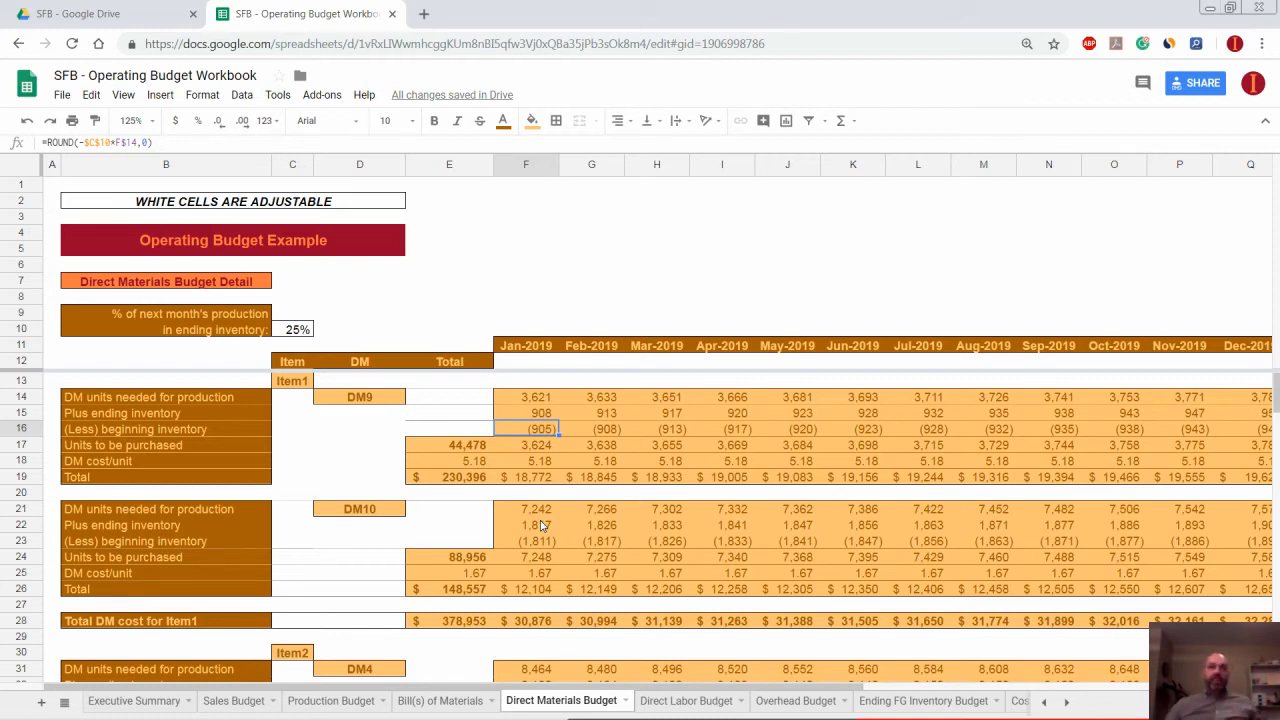
{"action": "left_click", "coordinate": [535, 450]}
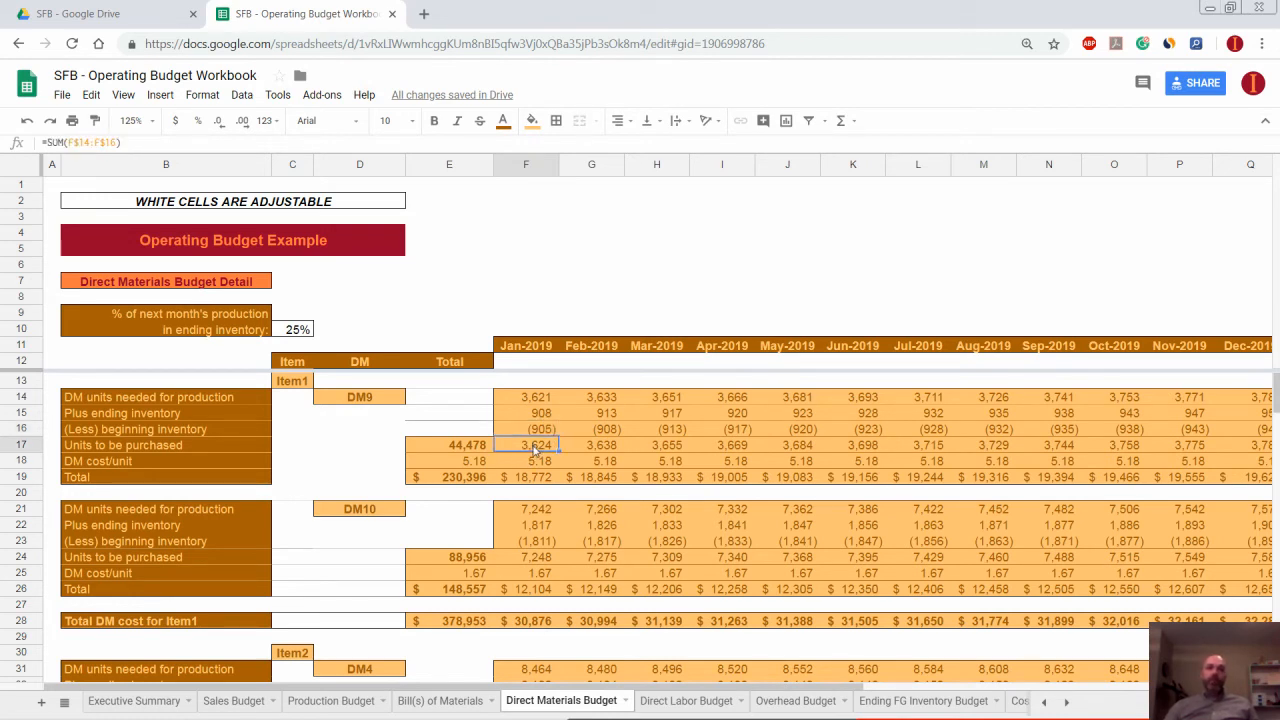
{"action": "left_click", "coordinate": [550, 400]}
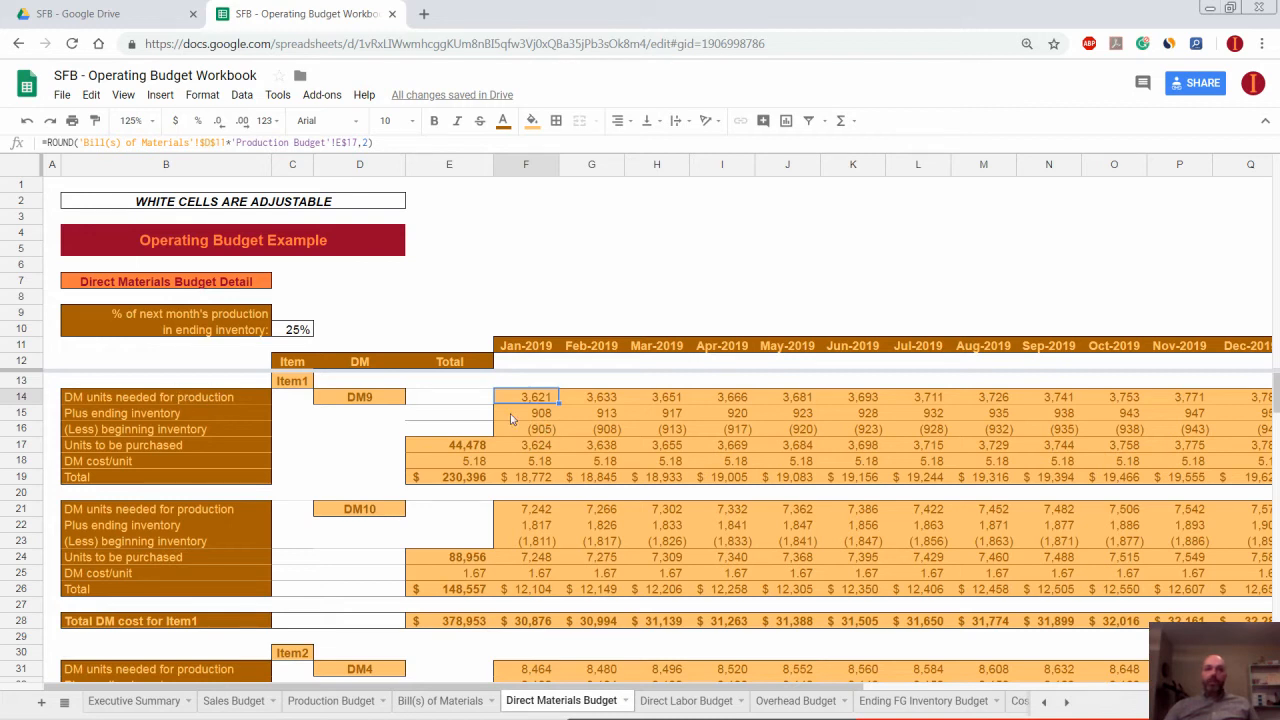
{"action": "left_click_drag", "start_coordinate": [532, 400], "coordinate": [533, 418]}
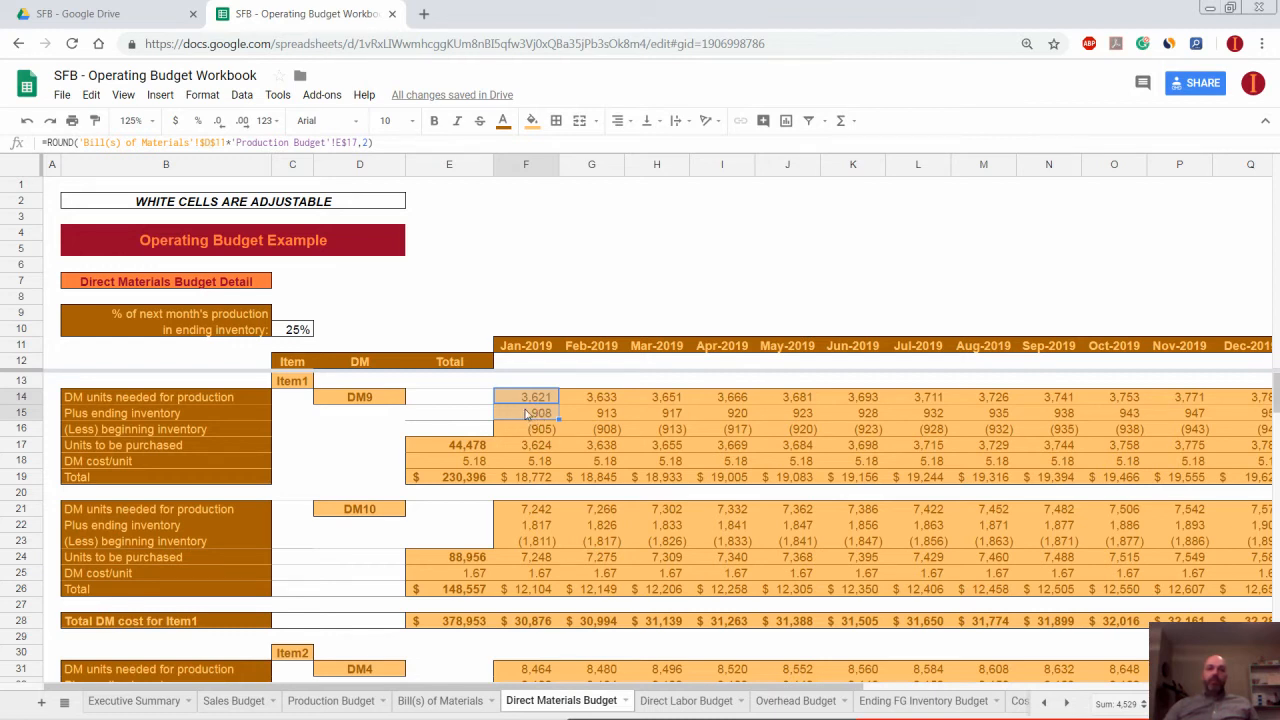
{"action": "left_click", "coordinate": [534, 431]}
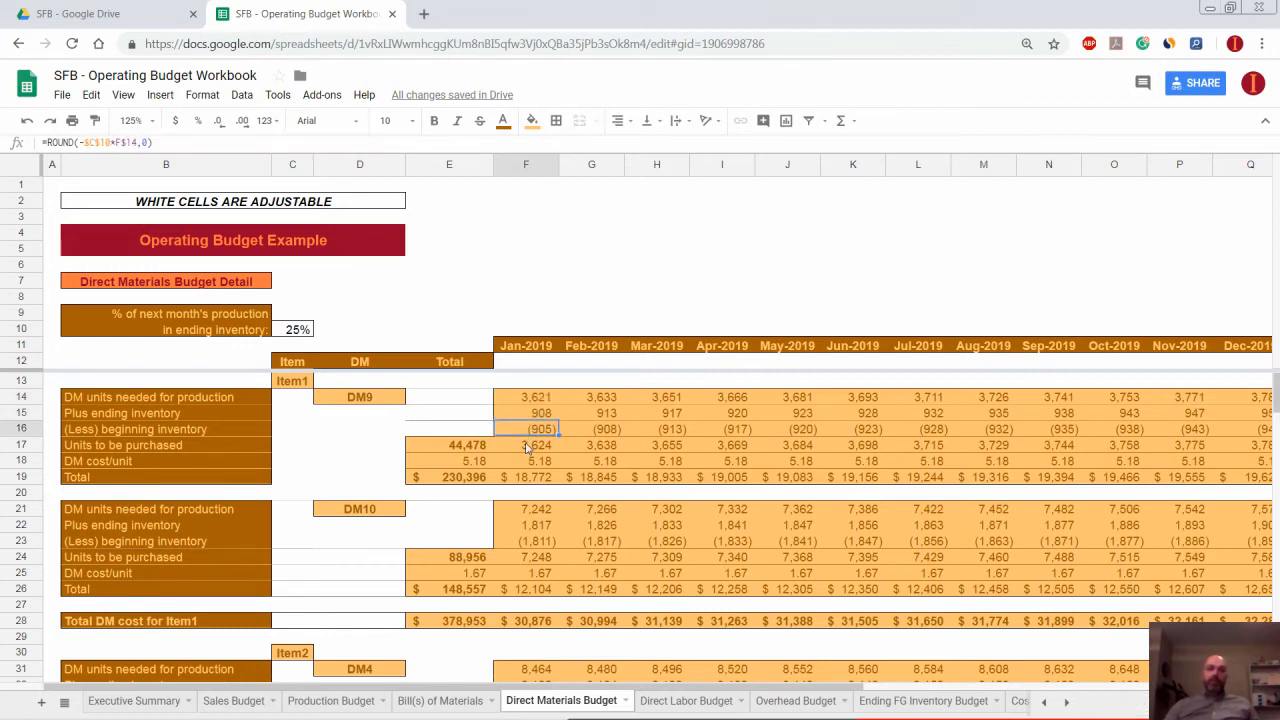
Step: Inspect the Jan-2019 and total units to be purchased formulas for Item1's DM9 and its Jan-2019 cost per unit reference
{"action": "left_click", "coordinate": [532, 447]}
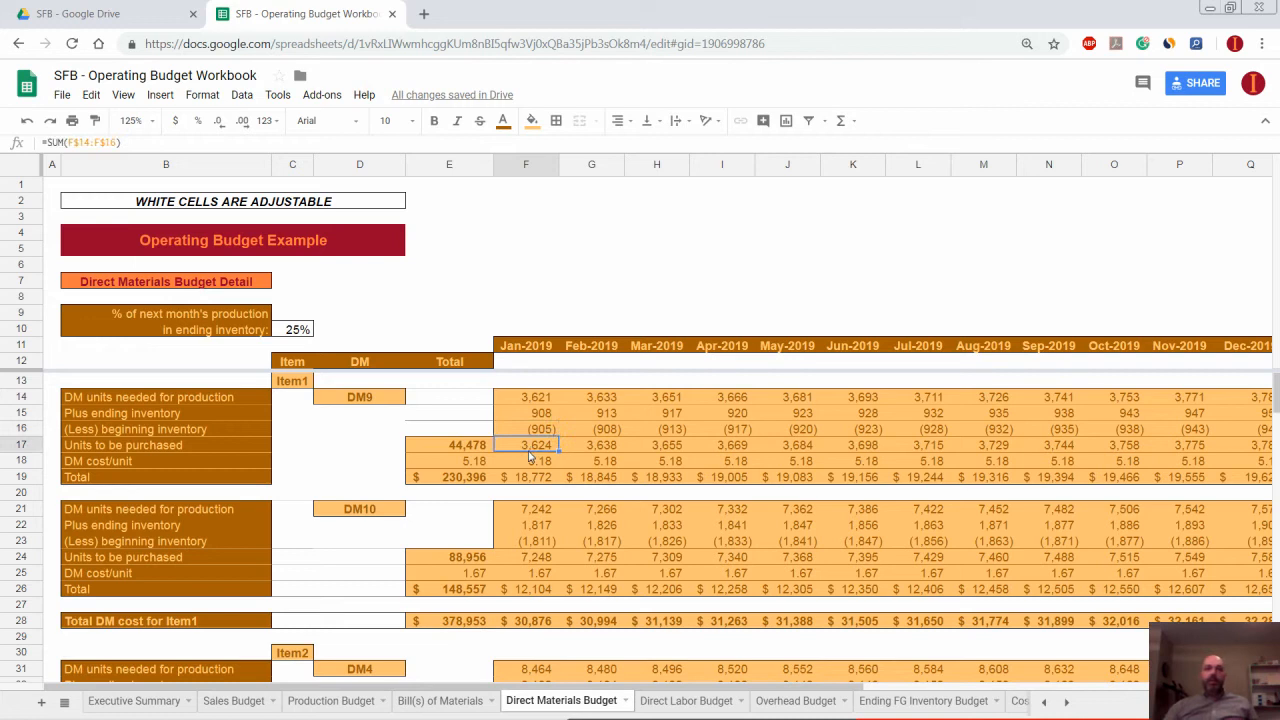
{"action": "left_click", "coordinate": [465, 447]}
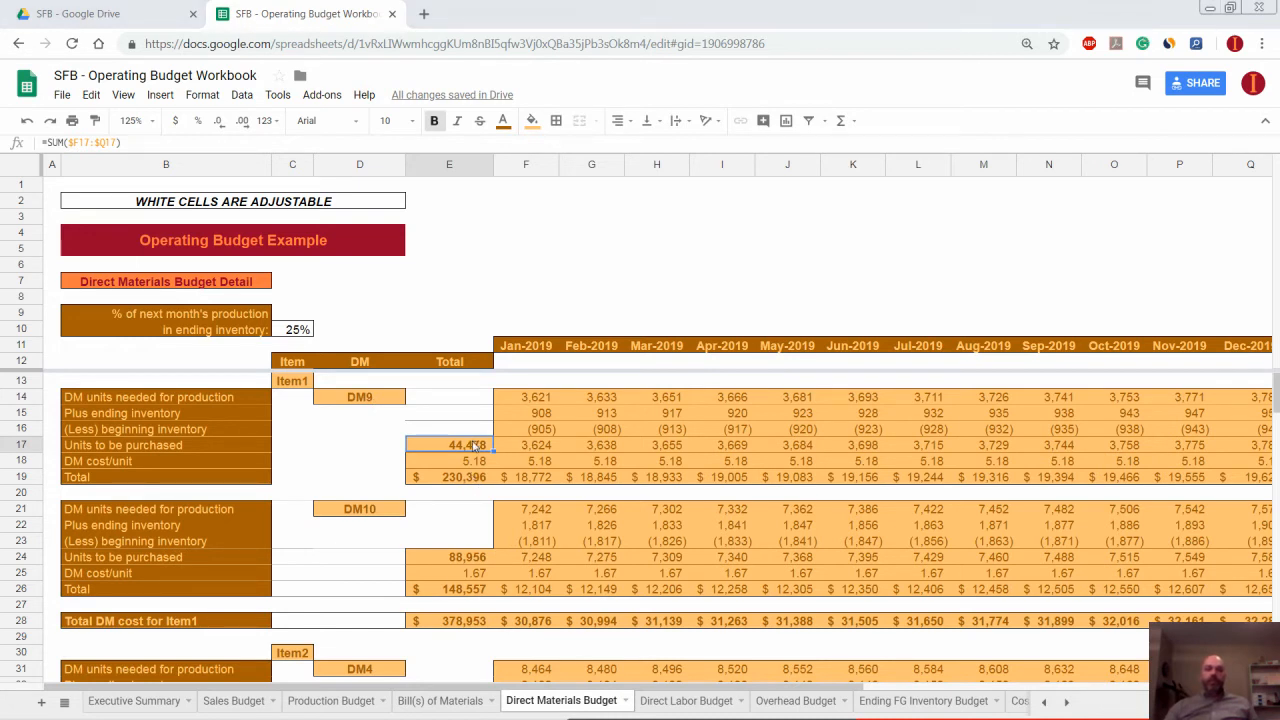
{"action": "left_click", "coordinate": [546, 468]}
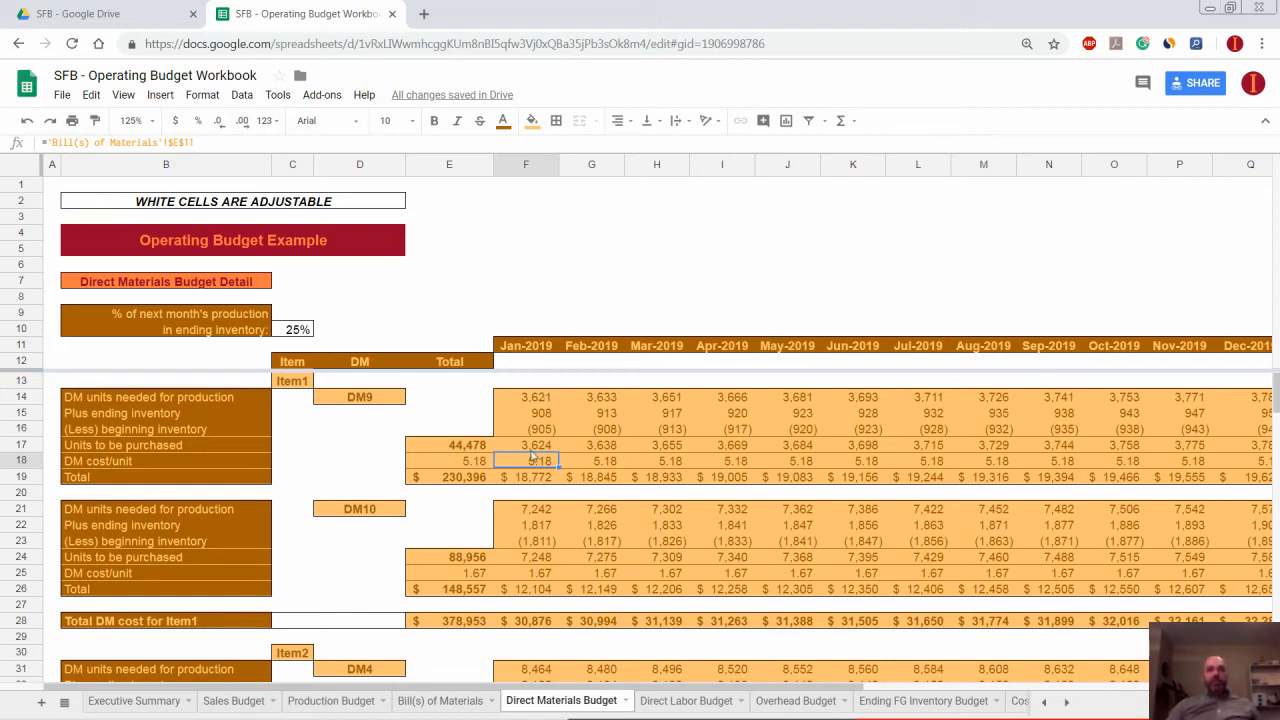
Step: Inspect the Jan-2019 units to be purchased, Jan-2019 total cost and full-year total cost formulas for Item1's DM9
{"action": "left_click", "coordinate": [540, 448]}
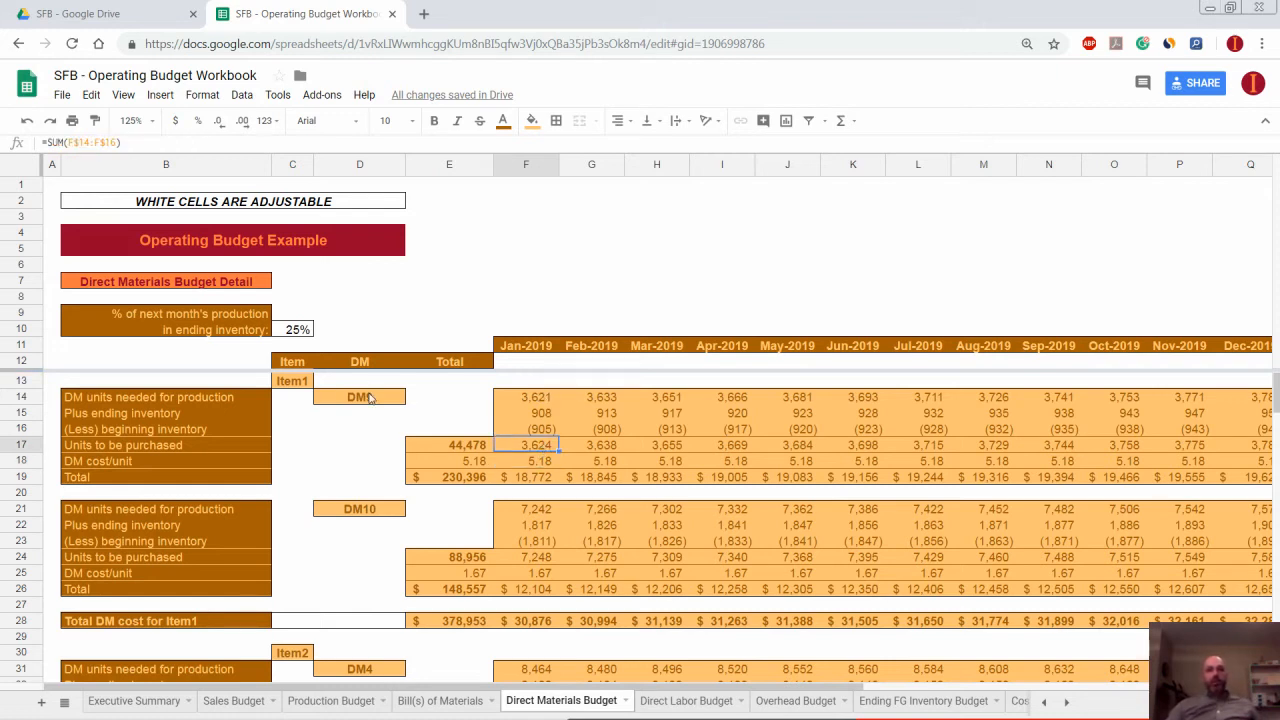
{"action": "left_click", "coordinate": [543, 480]}
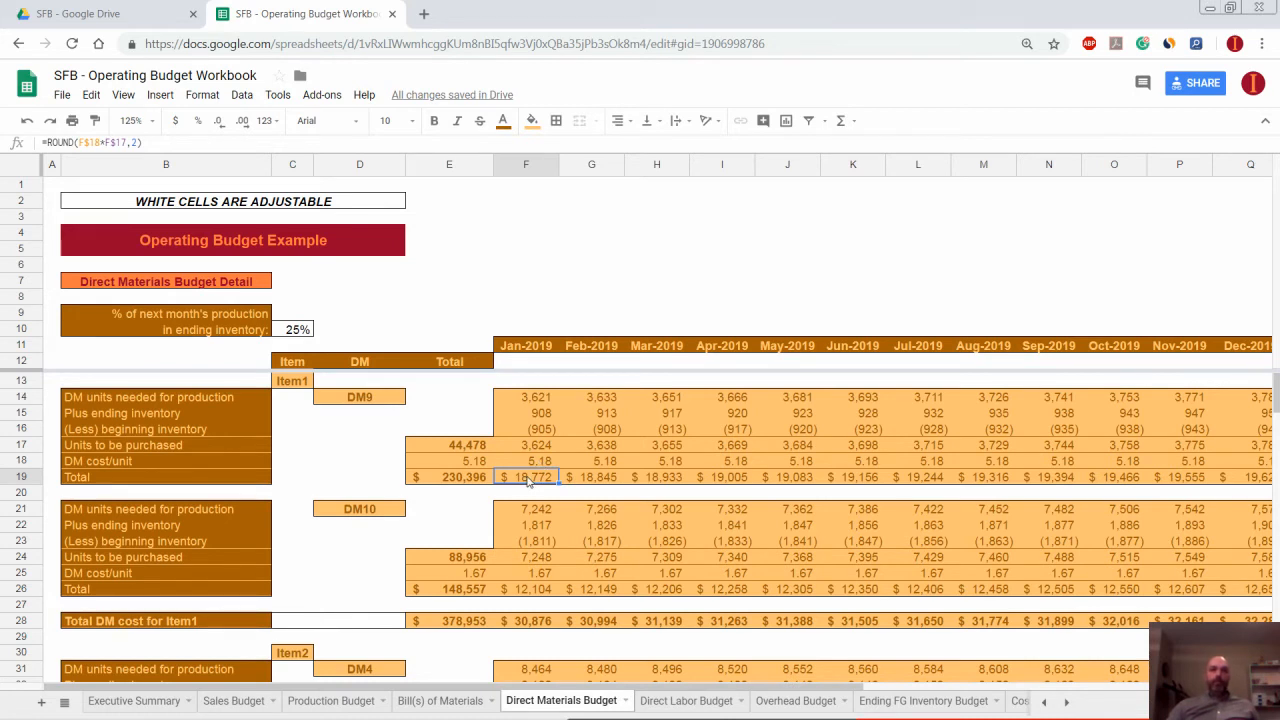
{"action": "left_click", "coordinate": [480, 482]}
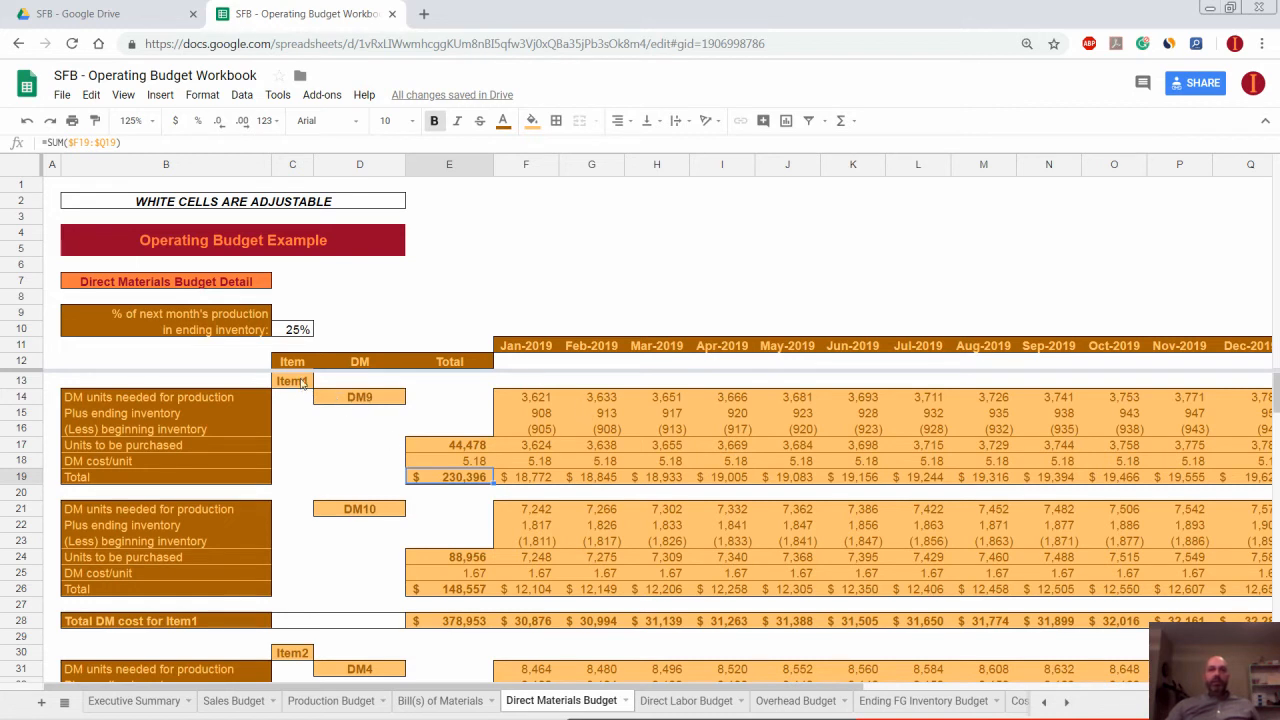
Step: Look through the Direct Materials Budget detail blocks for Item2 through Item5, down to the start of the summary
{"action": "scroll", "coordinate": [445, 472], "scroll_direction": "down", "scroll_amount": 3}
{"action": "scroll", "coordinate": [470, 457], "scroll_direction": "down", "scroll_amount": 3}
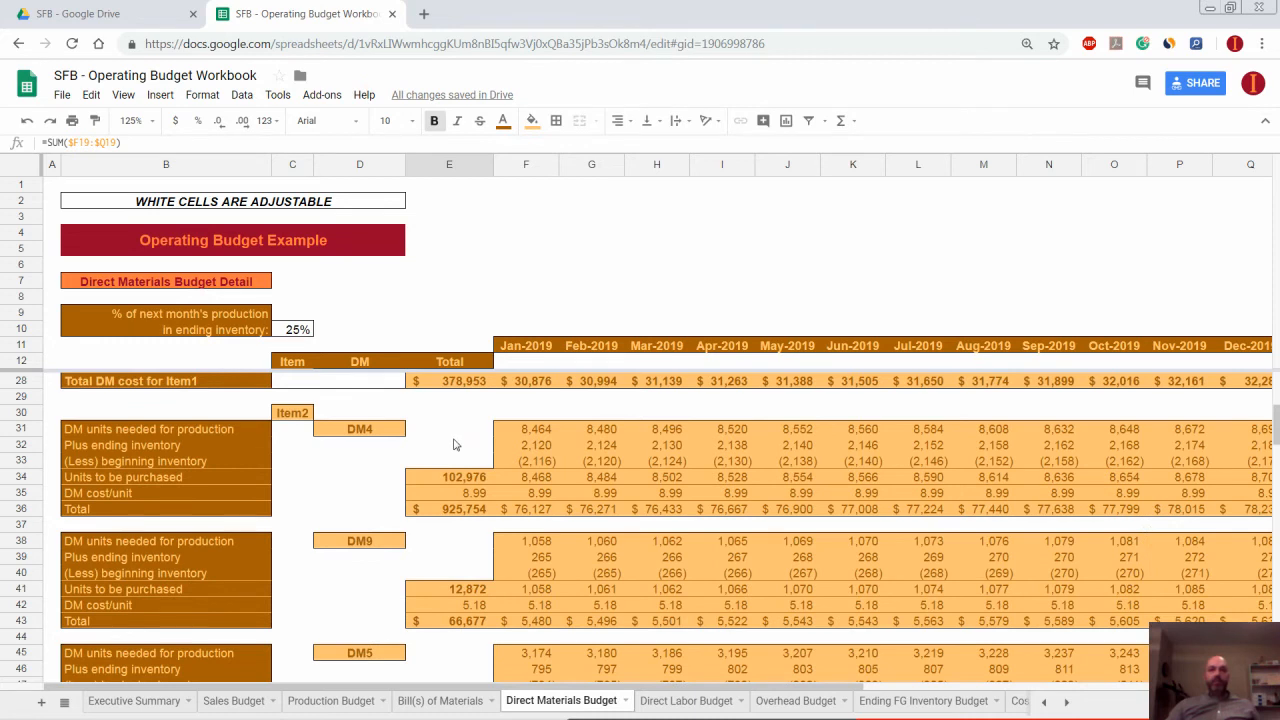
{"action": "scroll", "coordinate": [453, 444], "scroll_direction": "down", "scroll_amount": 1}
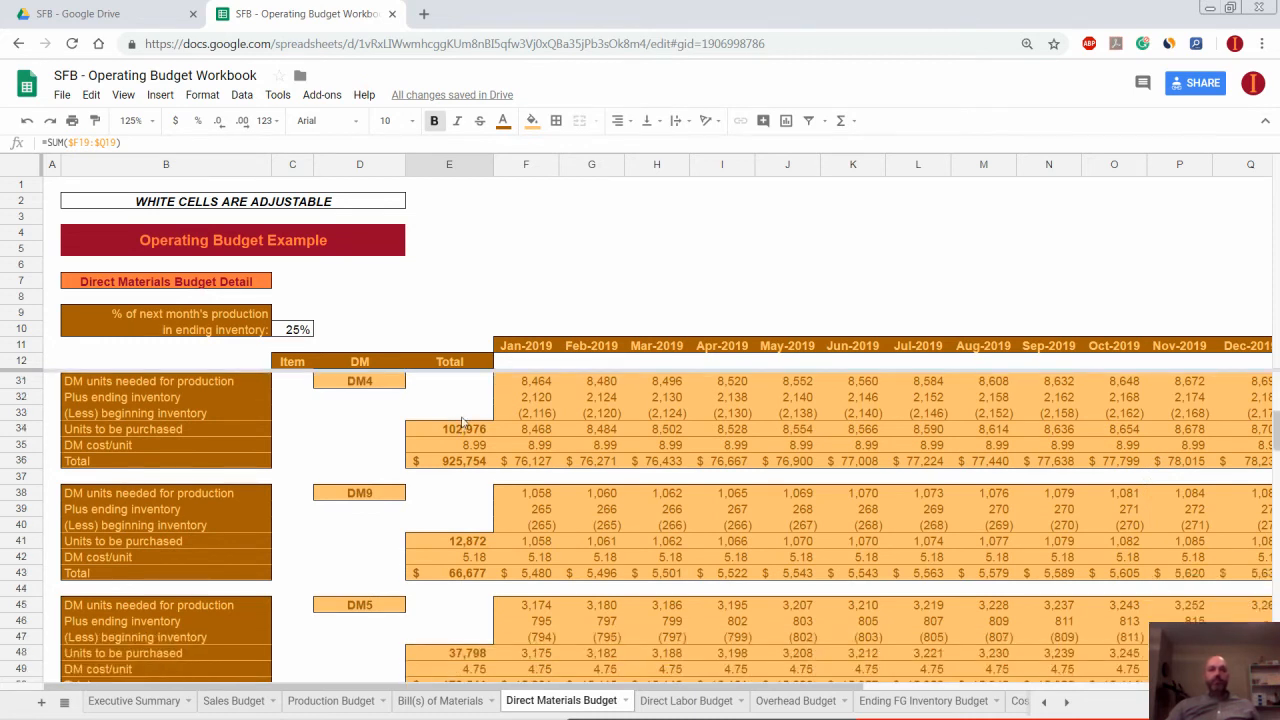
{"action": "scroll", "coordinate": [462, 421], "scroll_direction": "down", "scroll_amount": 10}
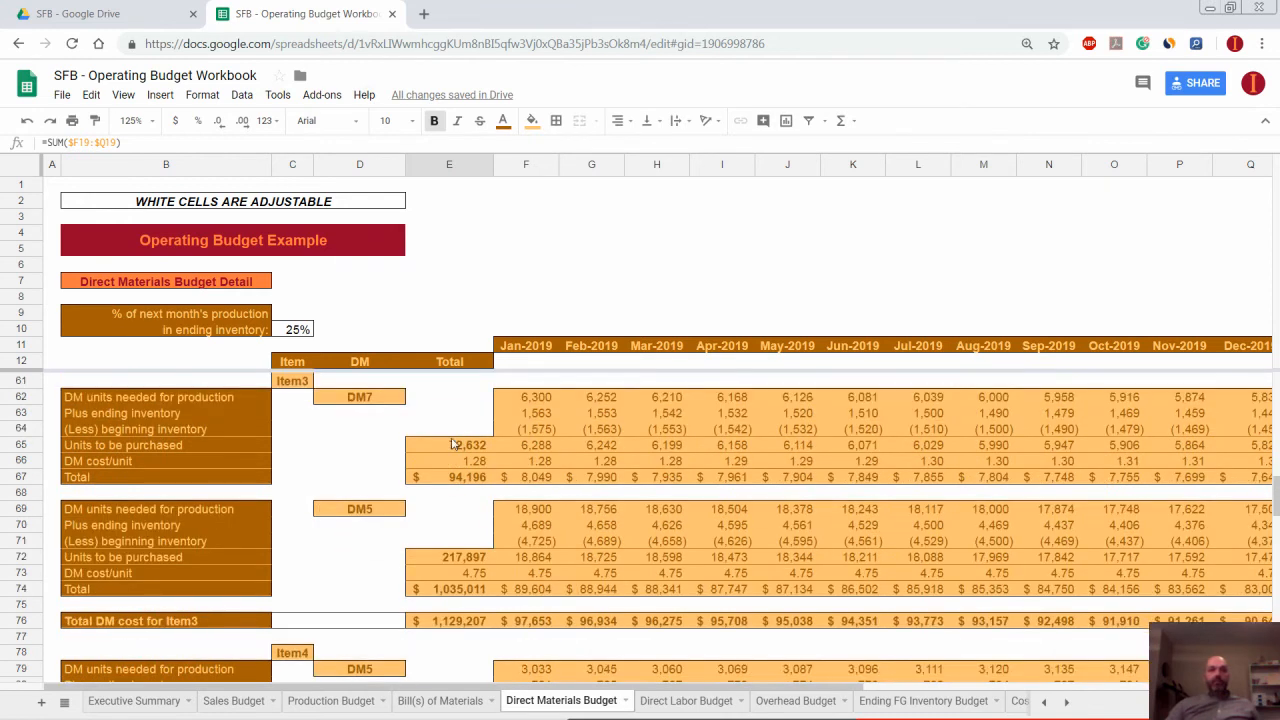
{"action": "scroll", "coordinate": [453, 444], "scroll_direction": "down", "scroll_amount": 3}
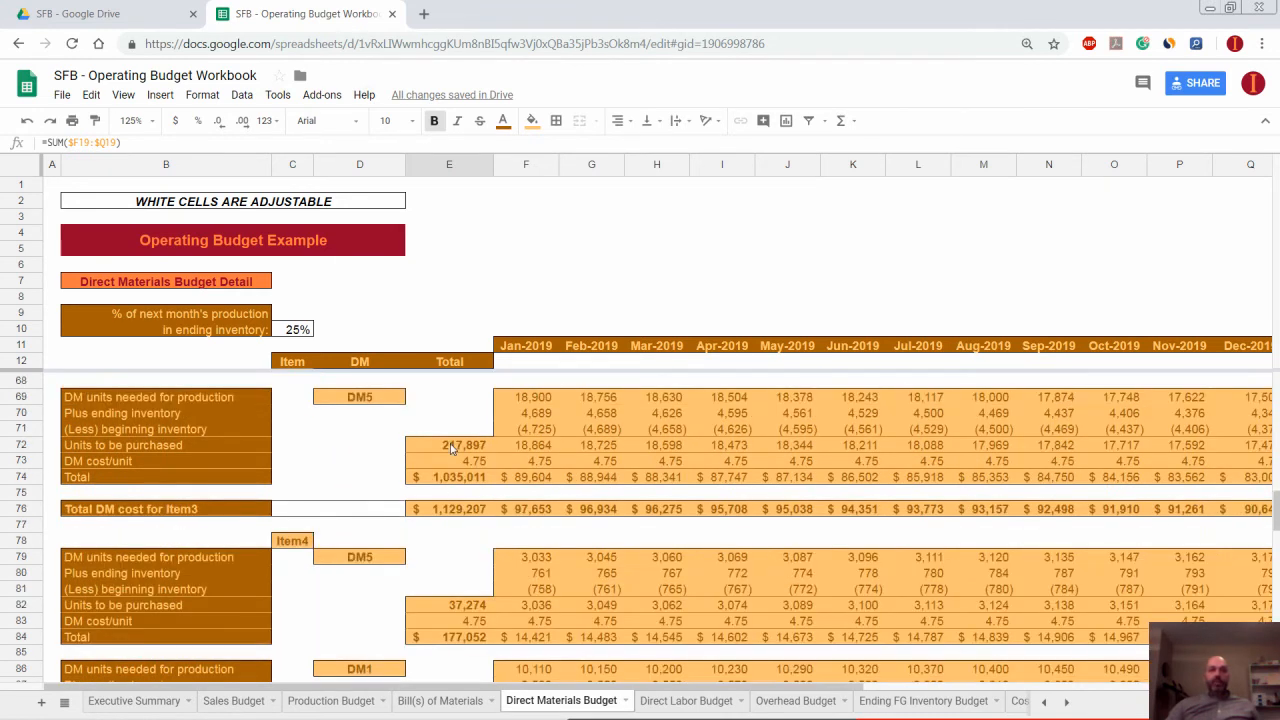
{"action": "scroll", "coordinate": [451, 450], "scroll_direction": "down", "scroll_amount": 3}
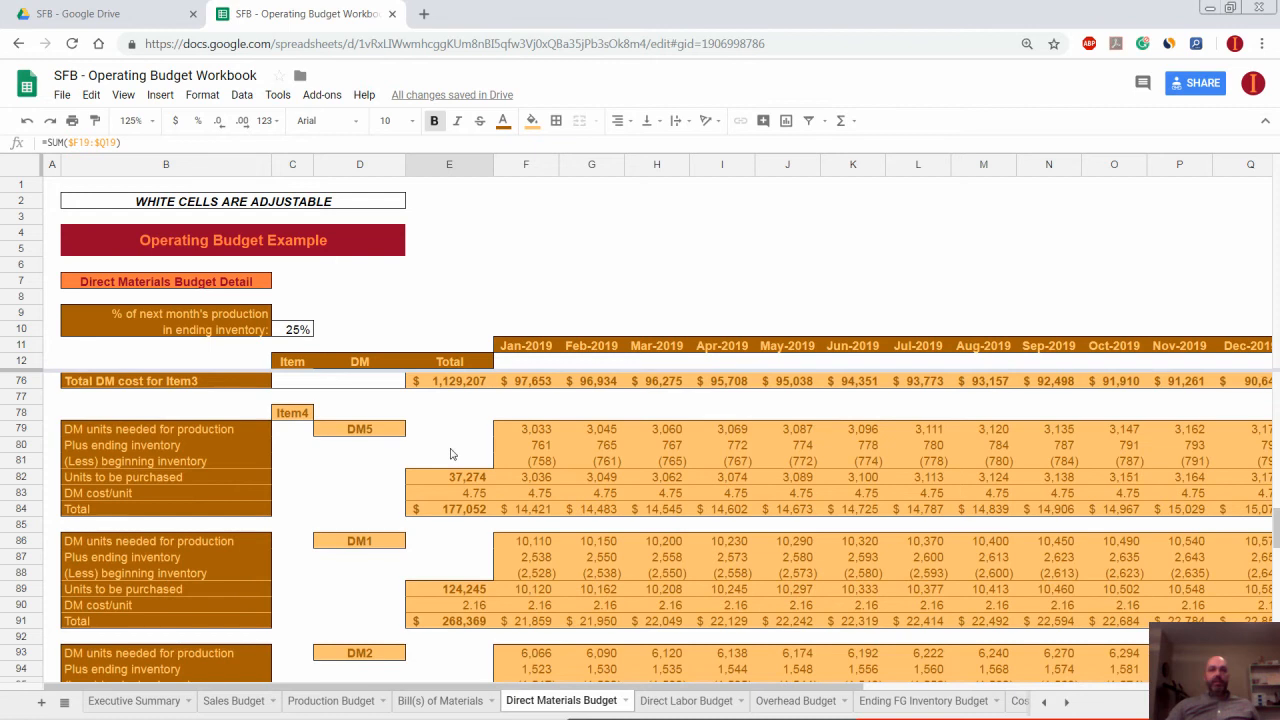
{"action": "scroll", "coordinate": [450, 454], "scroll_direction": "down", "scroll_amount": 10}
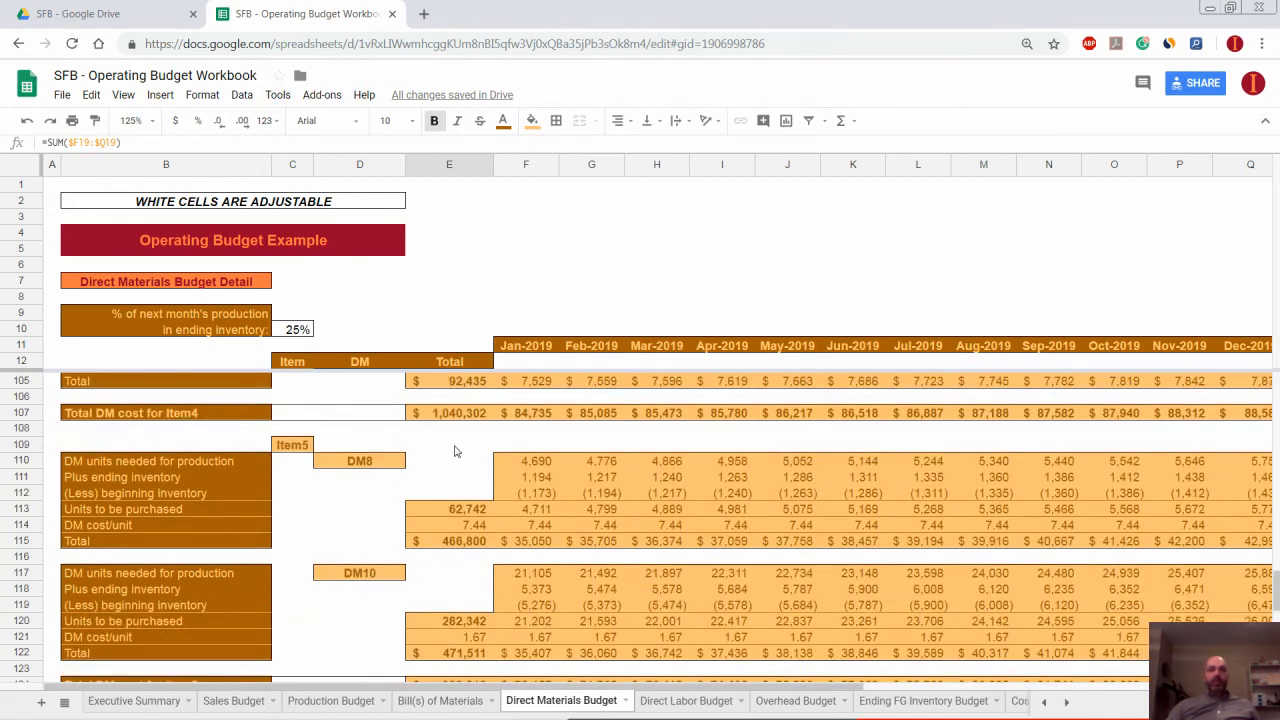
{"action": "scroll", "coordinate": [453, 451], "scroll_direction": "down", "scroll_amount": 3}
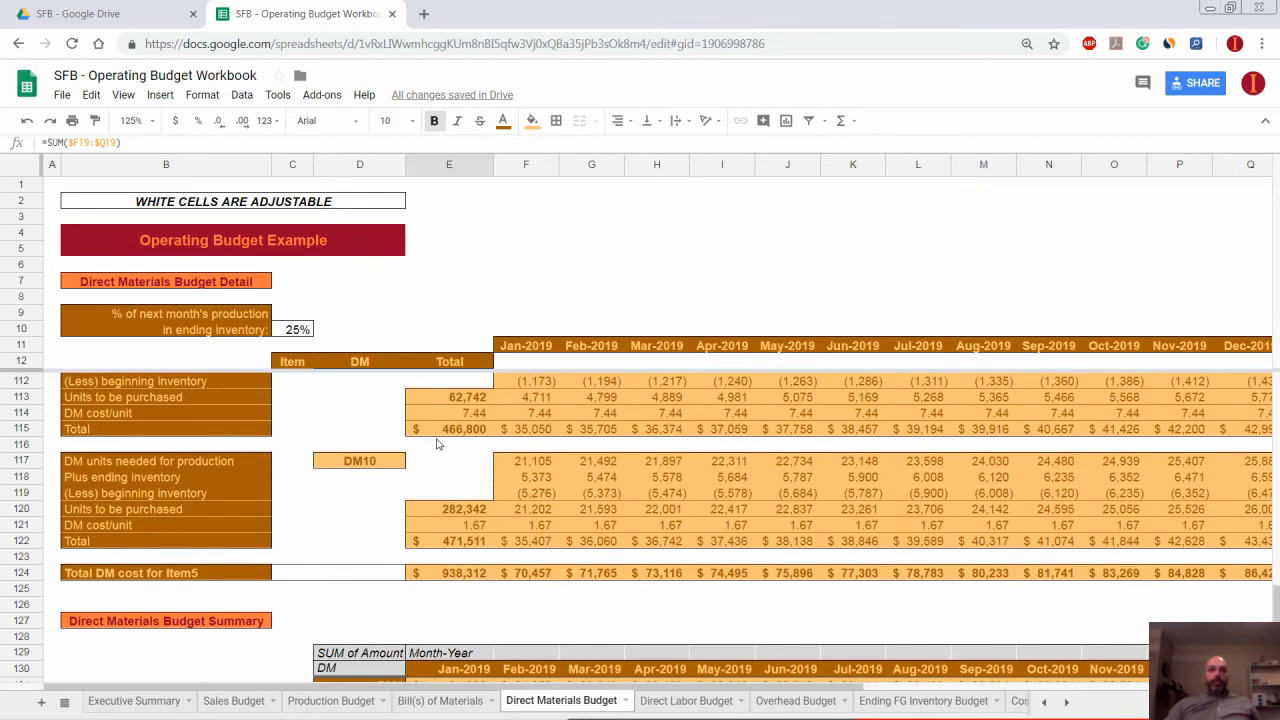
Step: Check the Item5 label's Sales Budget reference and the formula for the full-year total DM cost for Item4
{"action": "scroll", "coordinate": [485, 466], "scroll_direction": "up", "scroll_amount": 3}
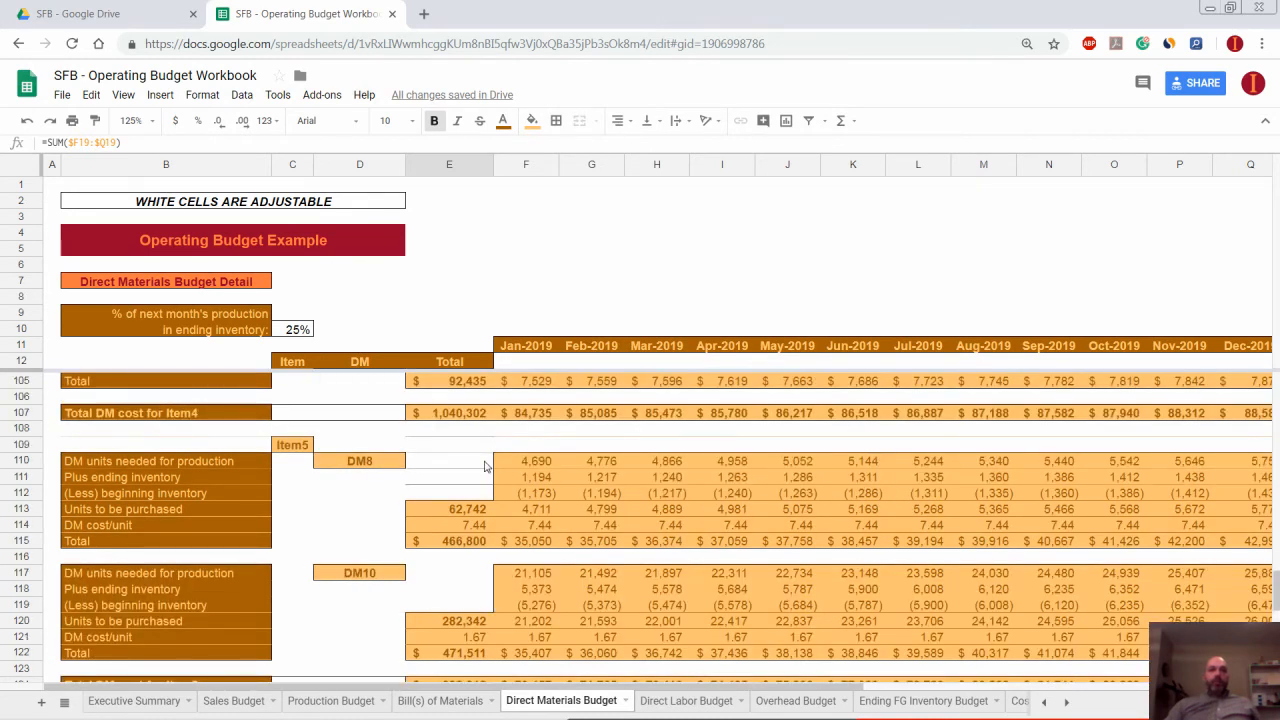
{"action": "scroll", "coordinate": [485, 466], "scroll_direction": "up", "scroll_amount": 4}
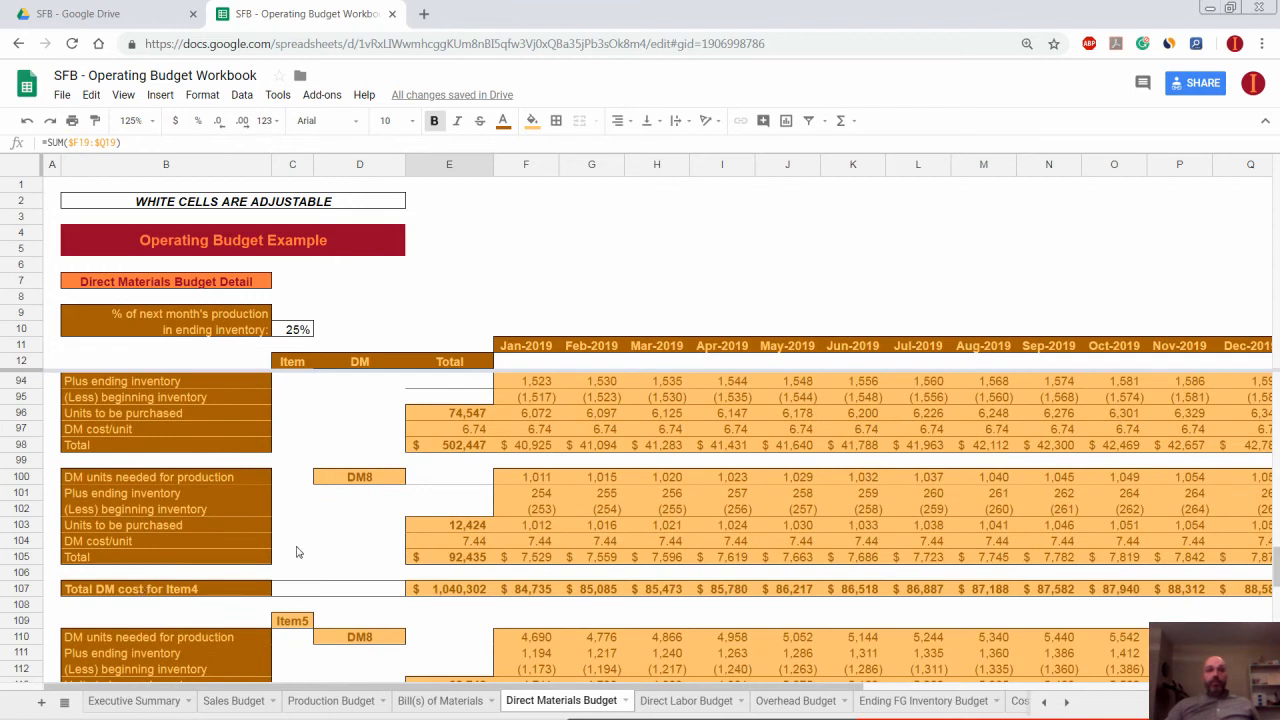
{"action": "left_click", "coordinate": [300, 620]}
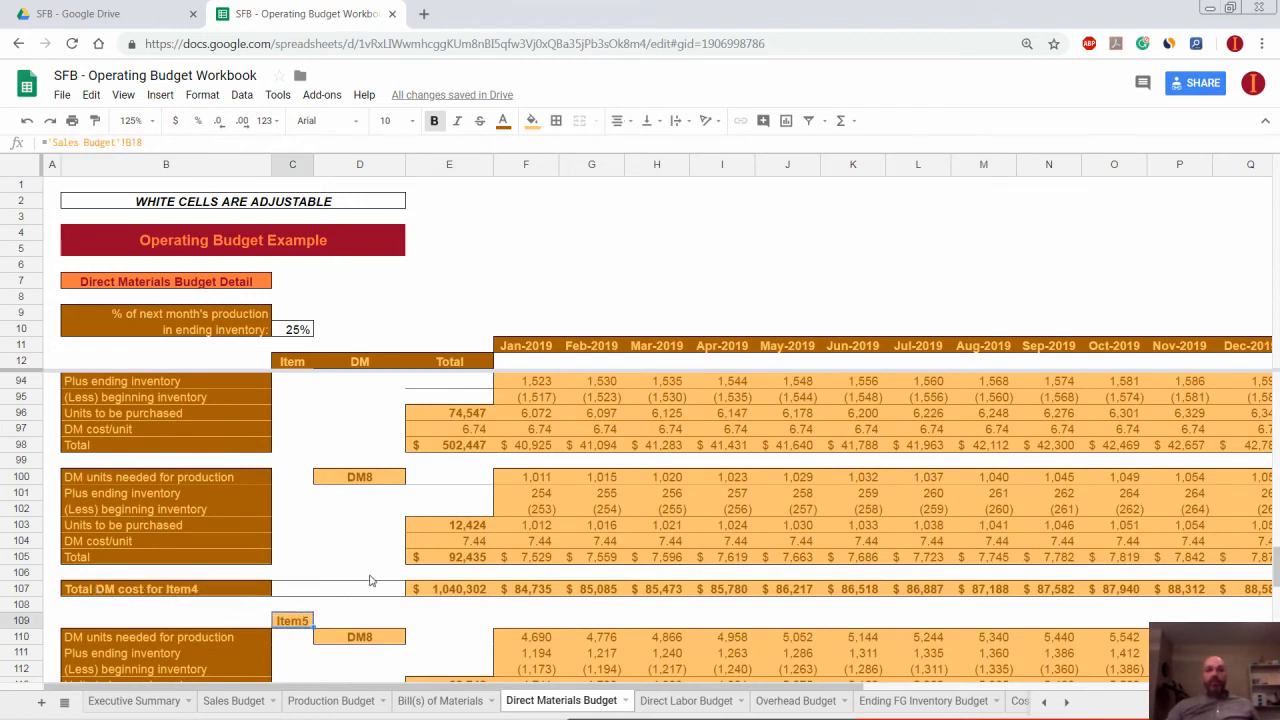
{"action": "left_click", "coordinate": [438, 585]}
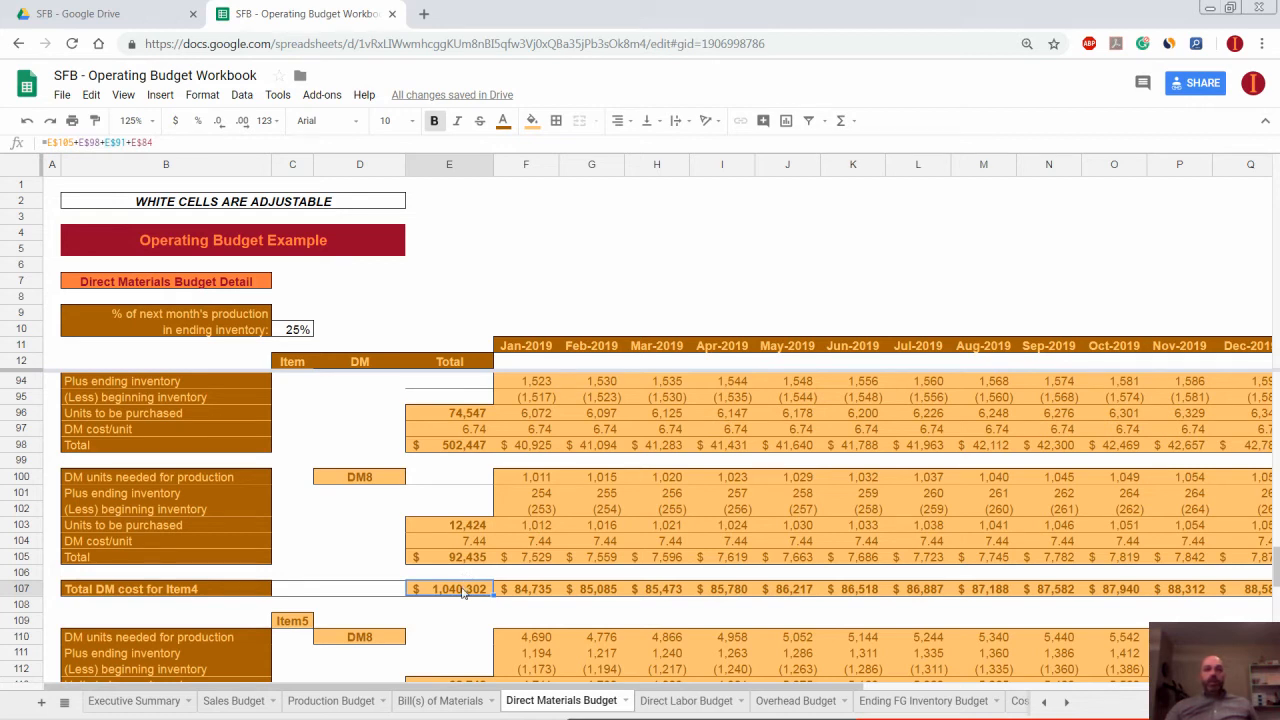
Step: Examine the Direct Materials Budget Summary by DM and month, across to its Grand Total column
{"action": "scroll", "coordinate": [465, 591], "scroll_direction": "down", "scroll_amount": 3}
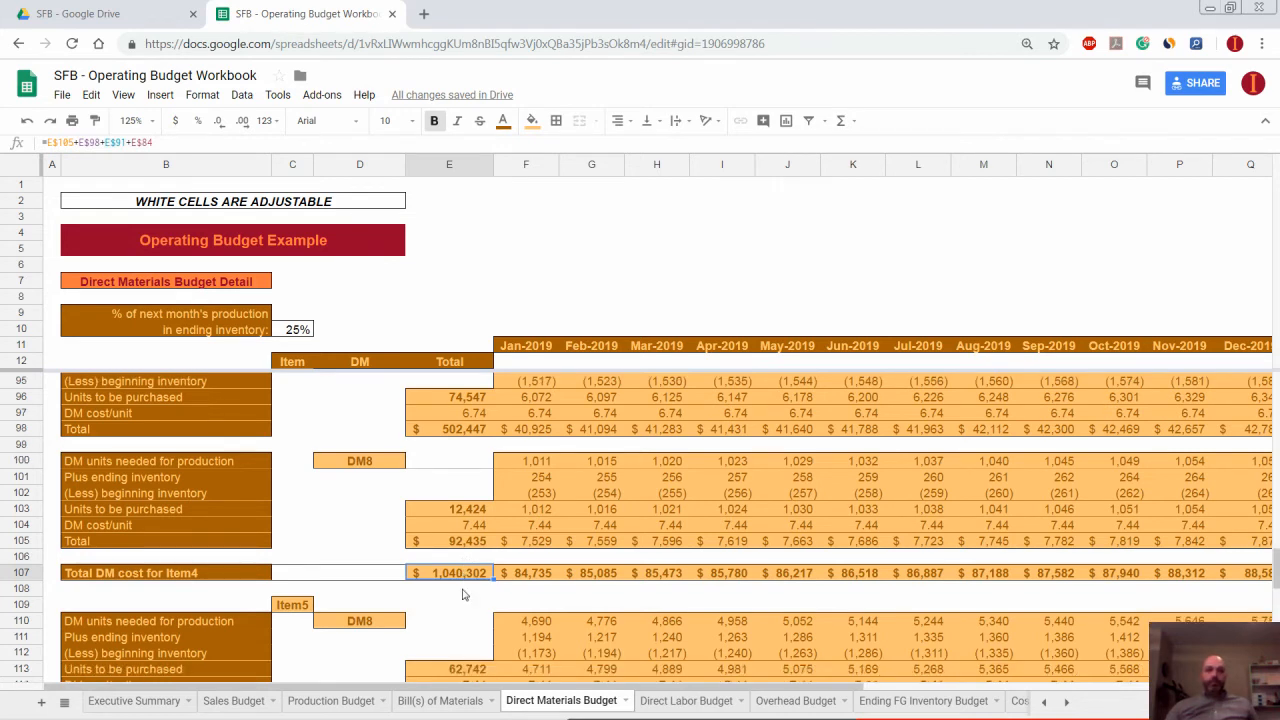
{"action": "scroll", "coordinate": [465, 591], "scroll_direction": "down", "scroll_amount": 5}
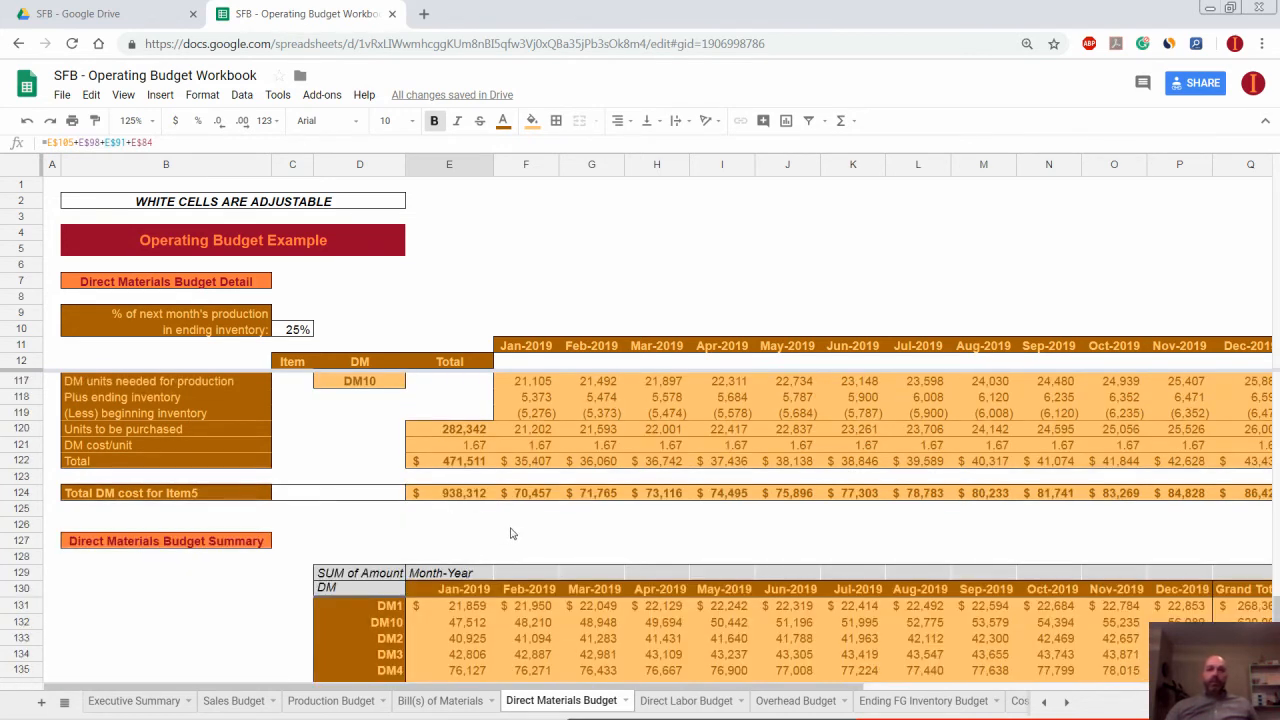
{"action": "scroll", "coordinate": [510, 533], "scroll_direction": "down", "scroll_amount": 3}
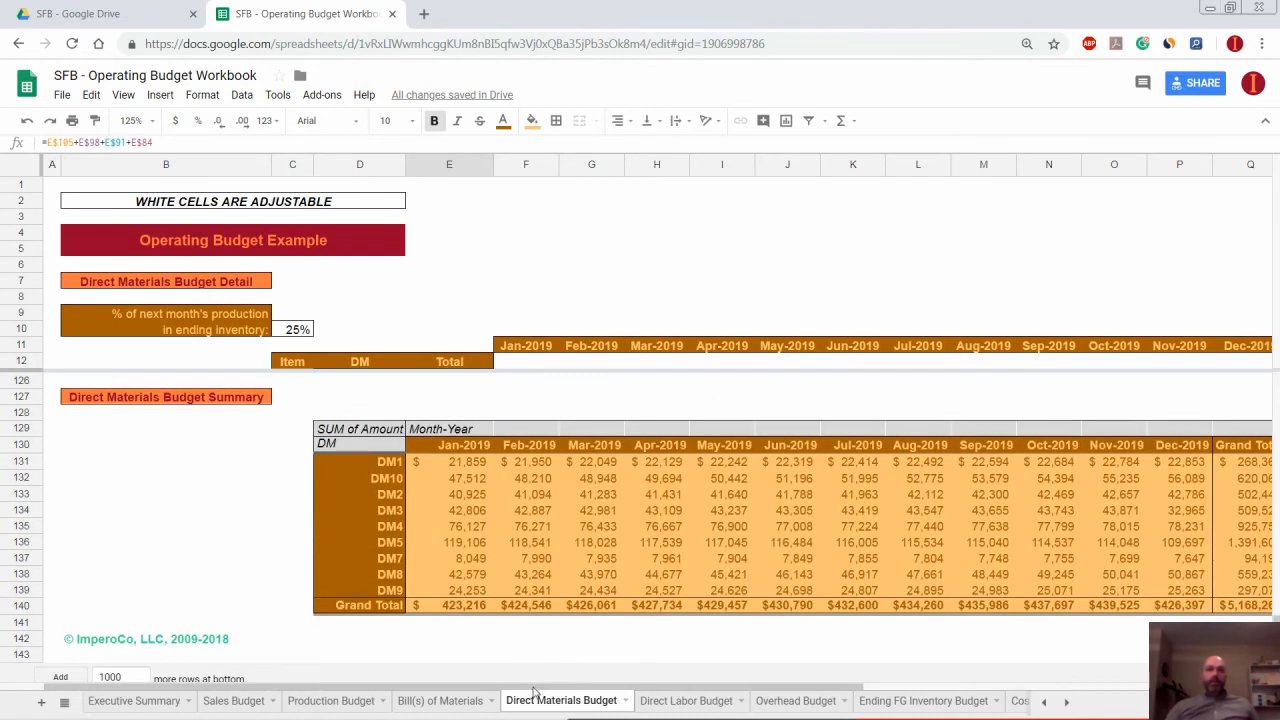
{"action": "left_click_drag", "start_coordinate": [541, 690], "coordinate": [617, 673]}
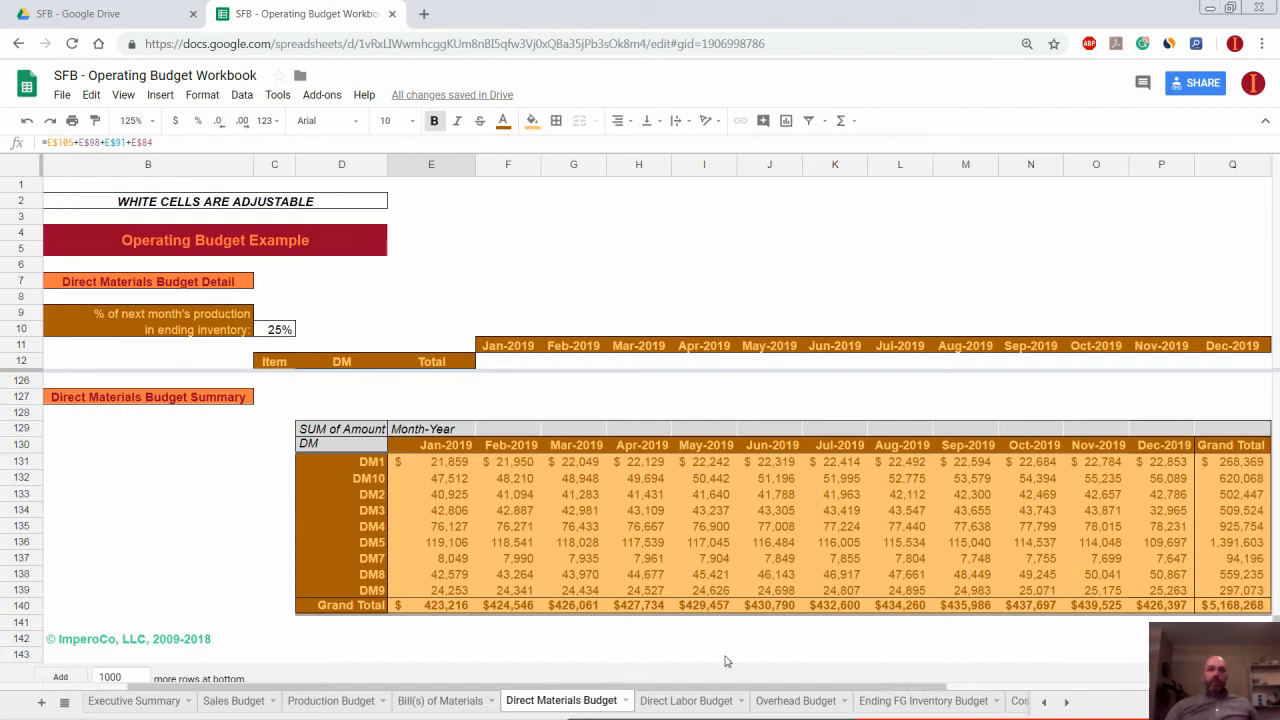
{"action": "left_click_drag", "start_coordinate": [617, 688], "coordinate": [686, 688]}
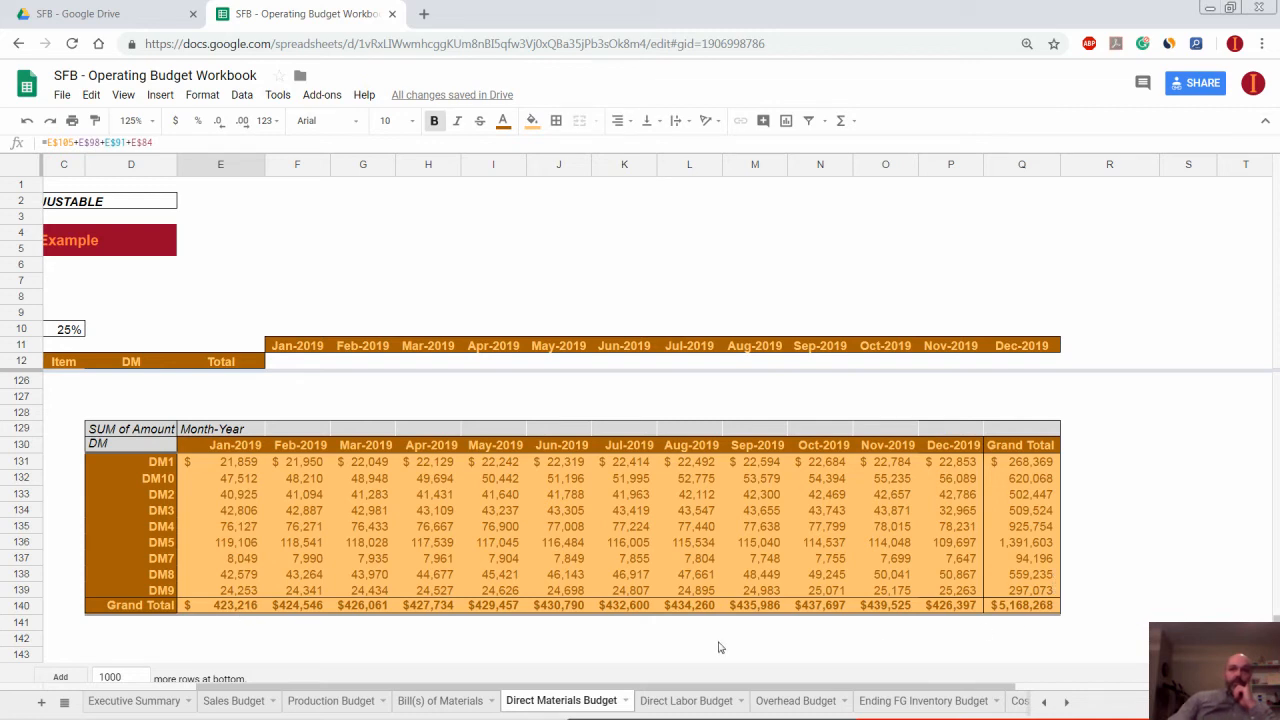
{"action": "left_click_drag", "start_coordinate": [865, 693], "coordinate": [750, 694]}
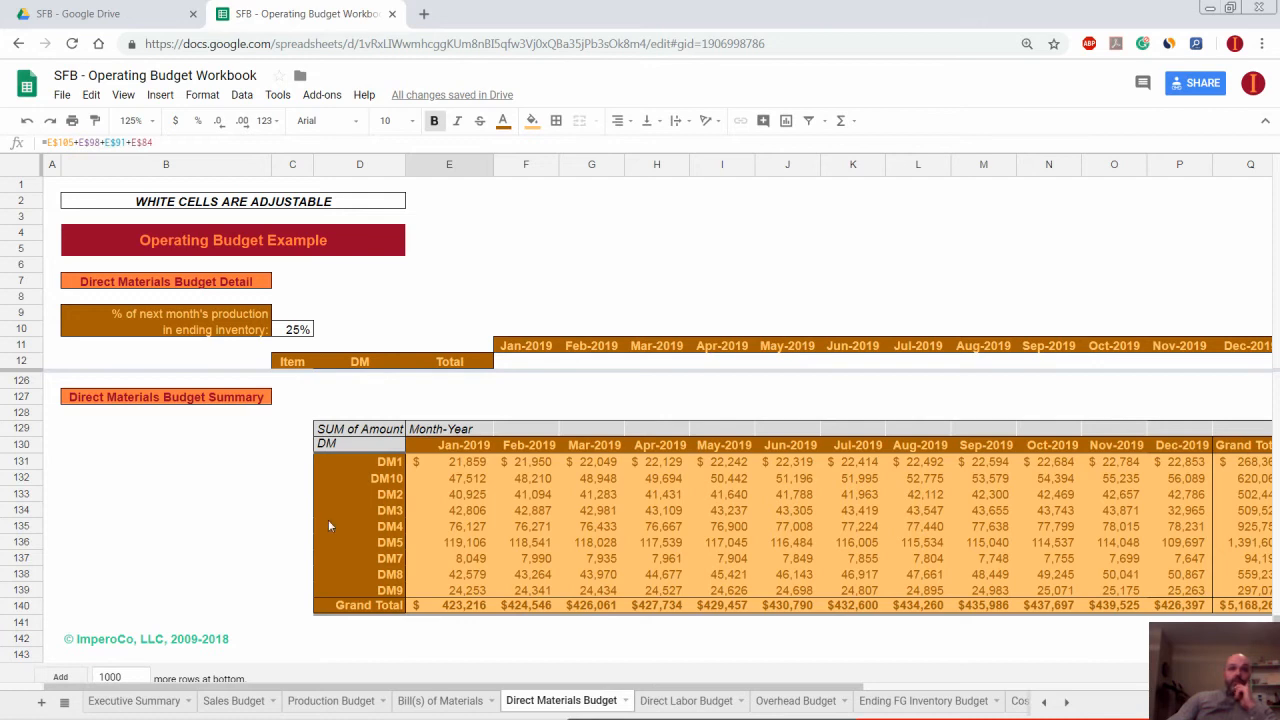
Step: Look back over the direct materials detail blocks from Item5 up to Item2
{"action": "scroll", "coordinate": [330, 524], "scroll_direction": "up", "scroll_amount": 3}
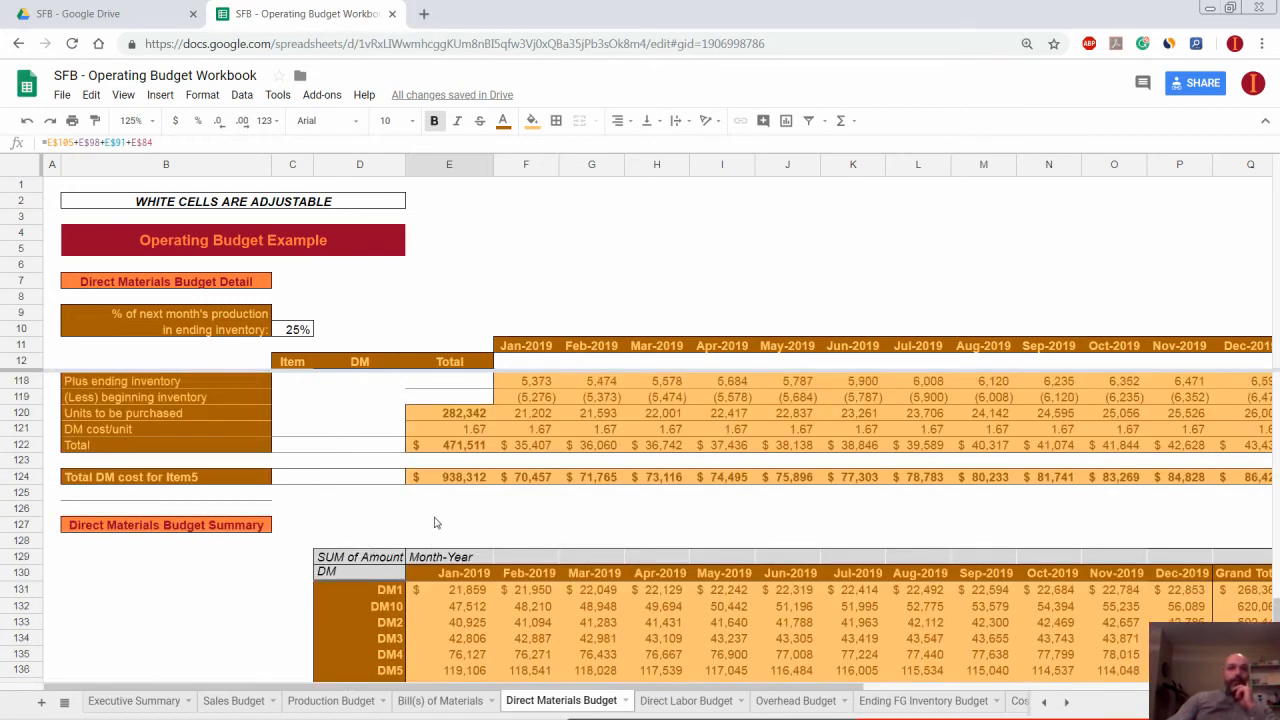
{"action": "scroll", "coordinate": [445, 525], "scroll_direction": "up", "scroll_amount": 2}
{"action": "scroll", "coordinate": [497, 540], "scroll_direction": "up", "scroll_amount": 3}
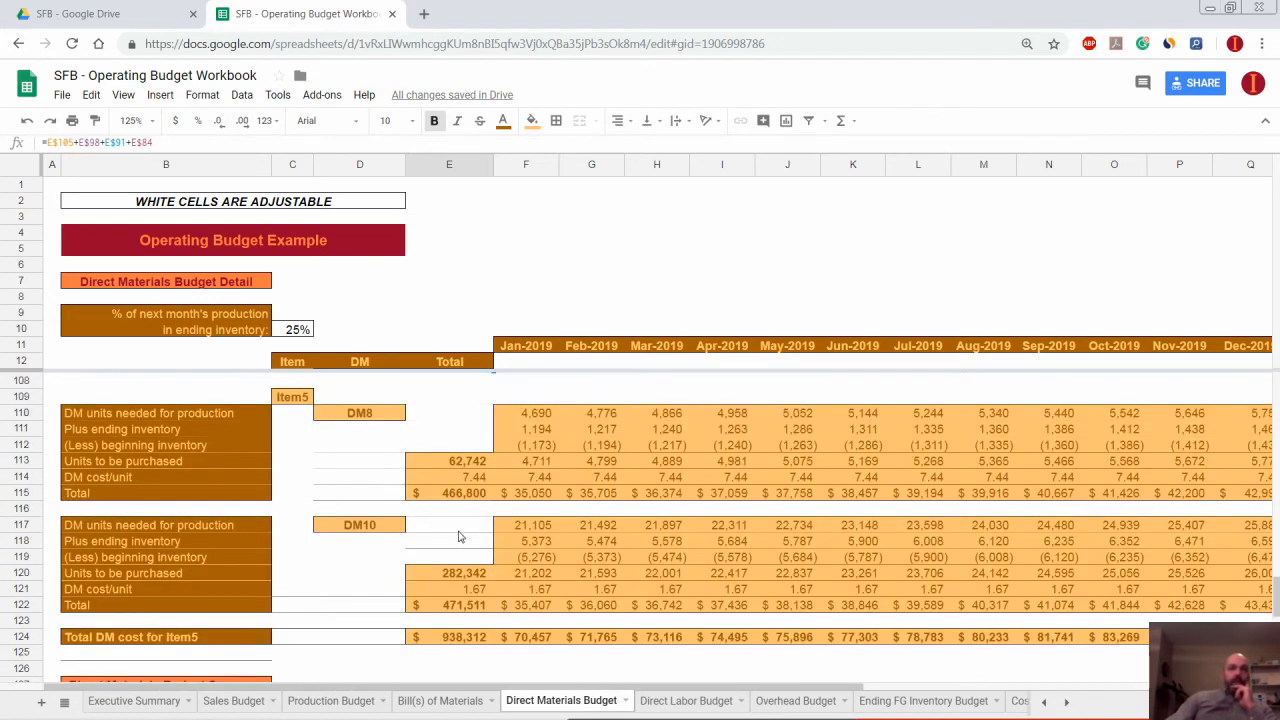
{"action": "scroll", "coordinate": [377, 507], "scroll_direction": "up", "scroll_amount": 3}
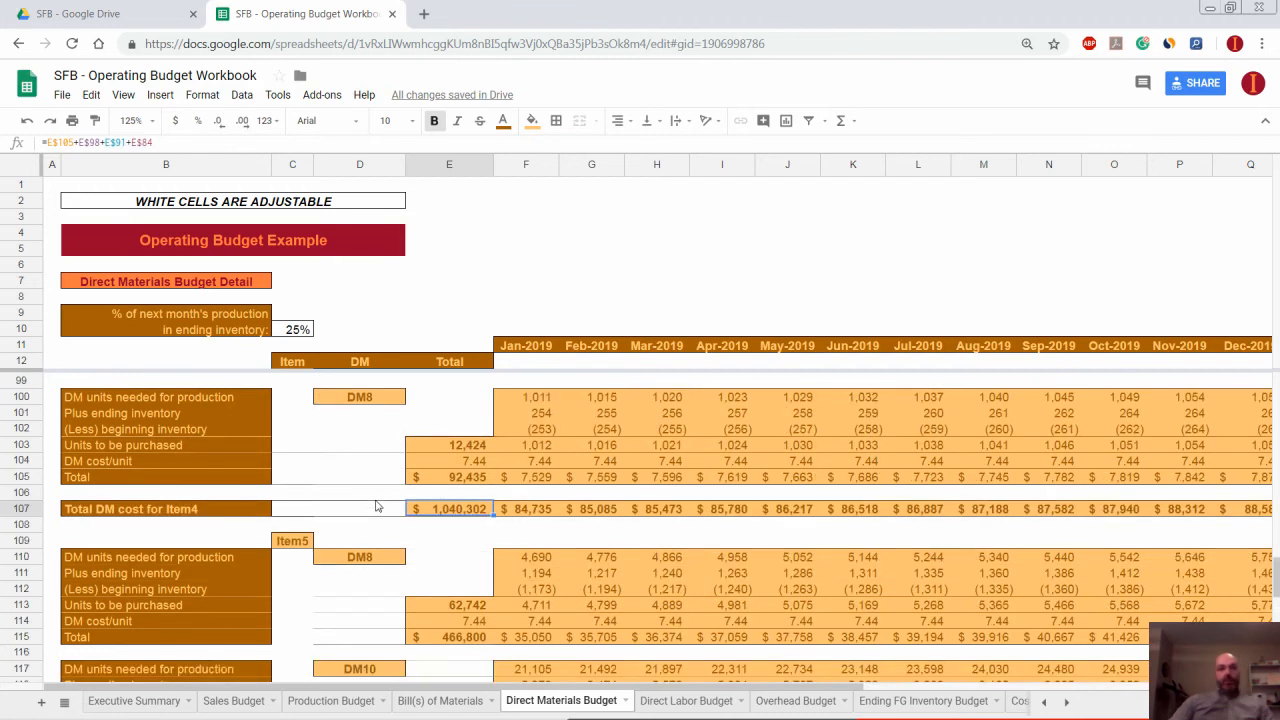
{"action": "scroll", "coordinate": [377, 507], "scroll_direction": "up", "scroll_amount": 20}
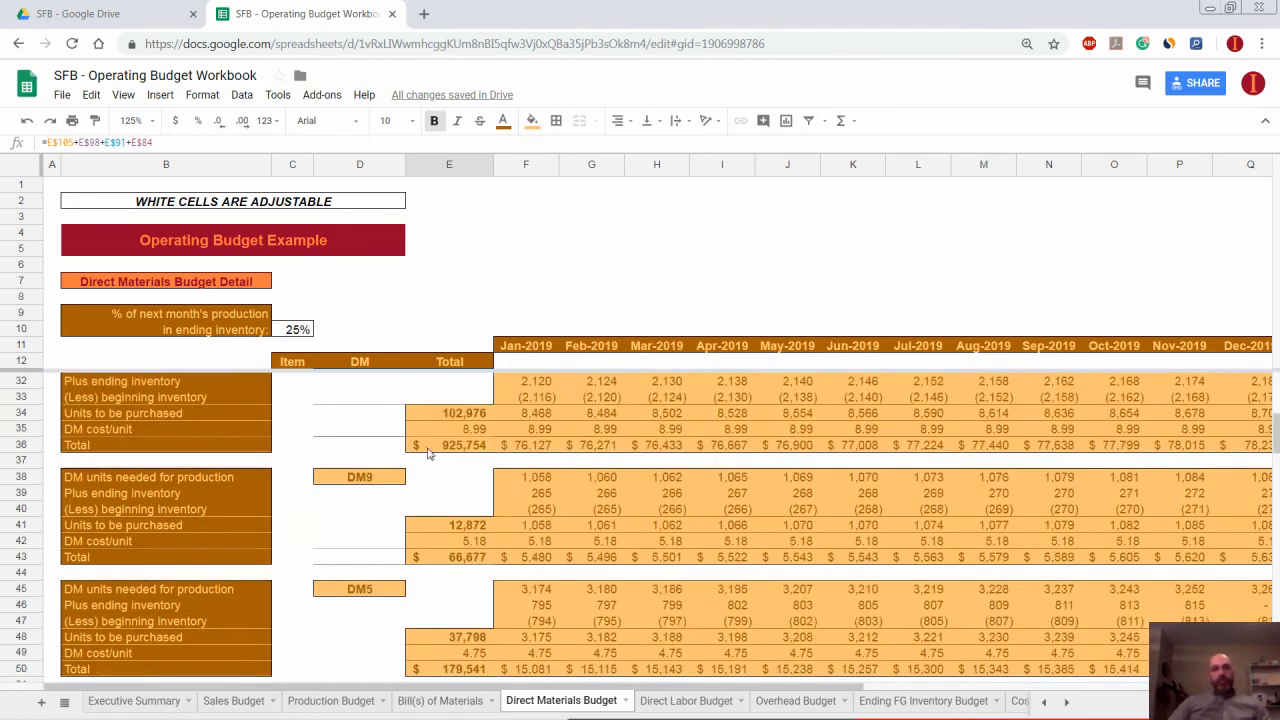
Step: Open the Direct Labor Budget sheet and inspect Item1's label, hours, rate and cost per unit, plus Item4's hours
{"action": "left_click", "coordinate": [686, 700]}
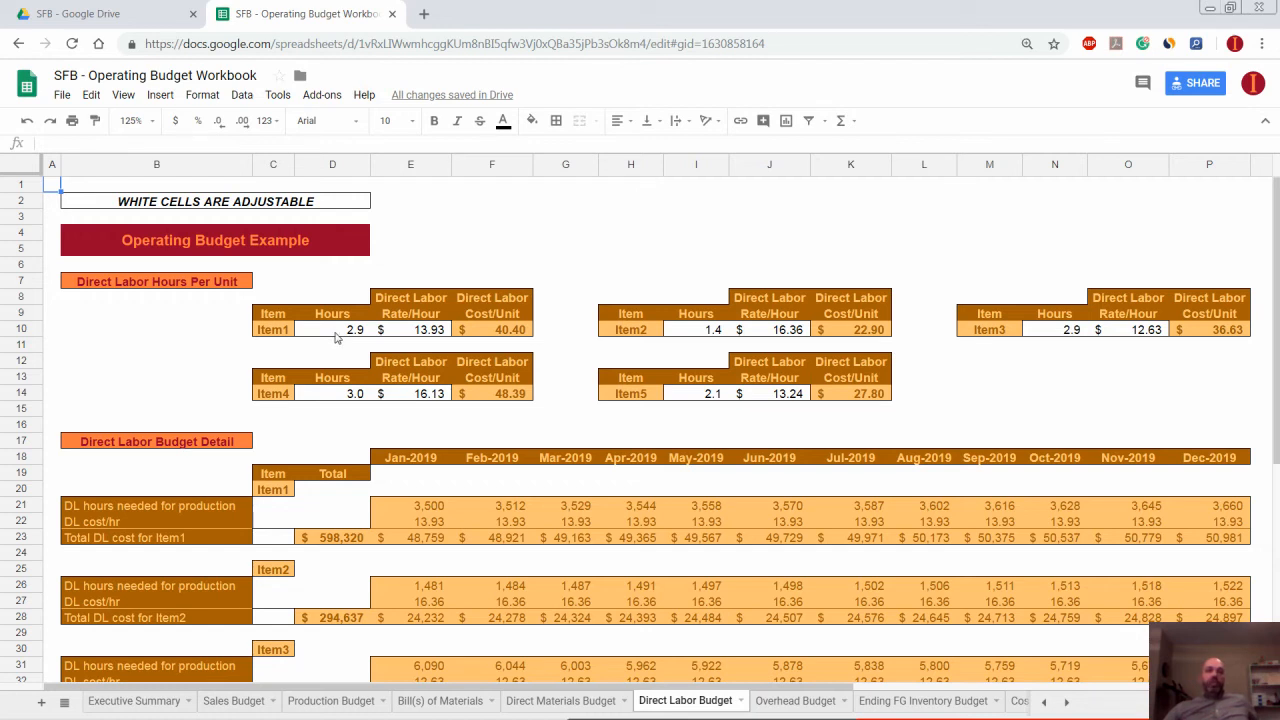
{"action": "left_click", "coordinate": [272, 336]}
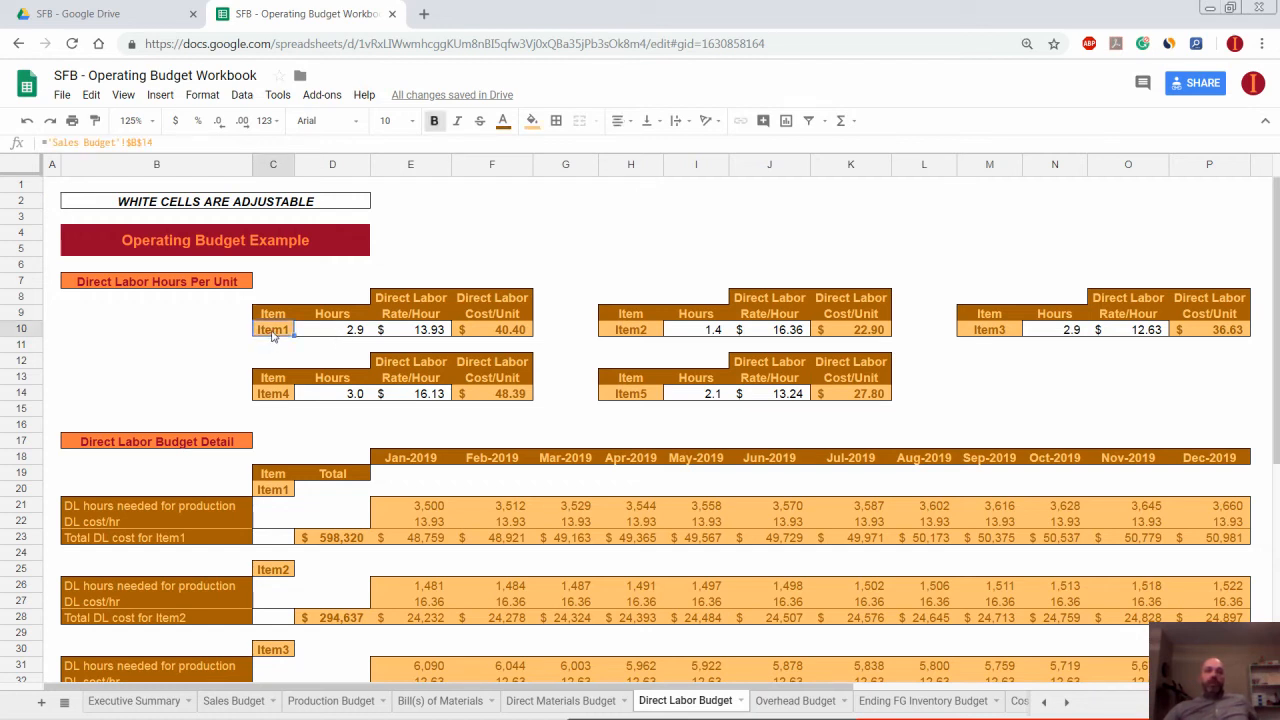
{"action": "left_click", "coordinate": [352, 333]}
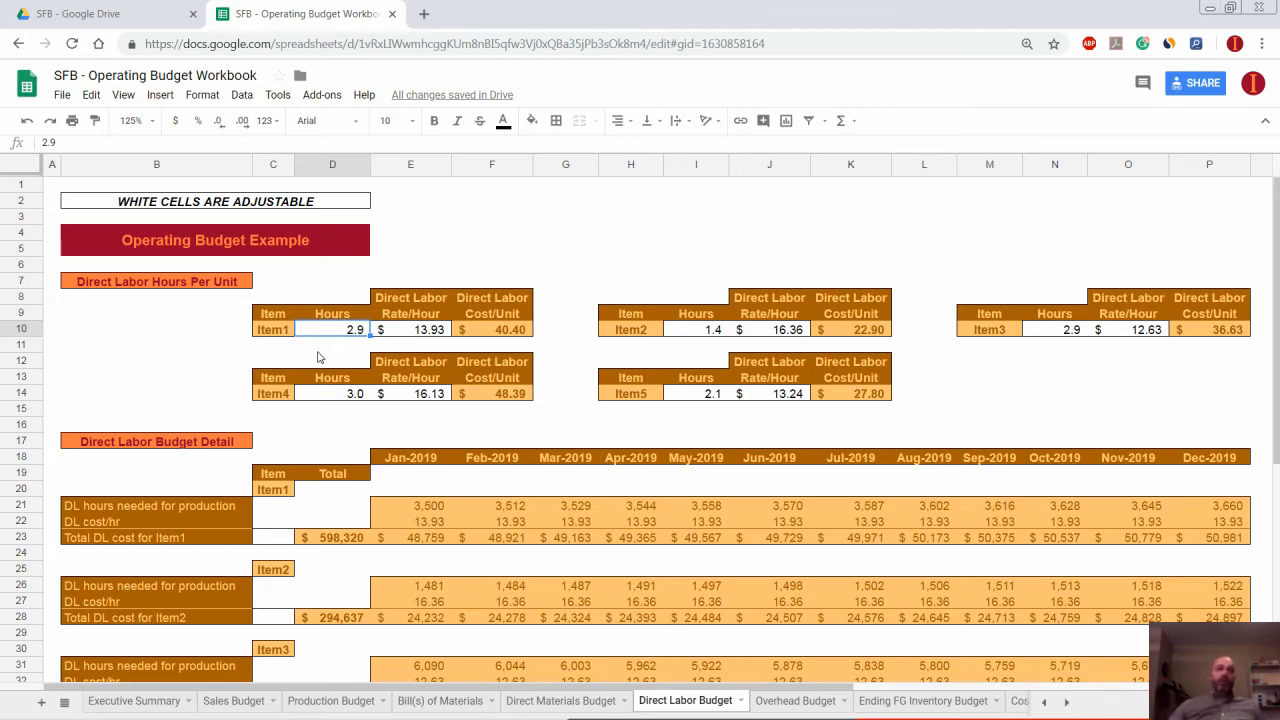
{"action": "left_click", "coordinate": [352, 398]}
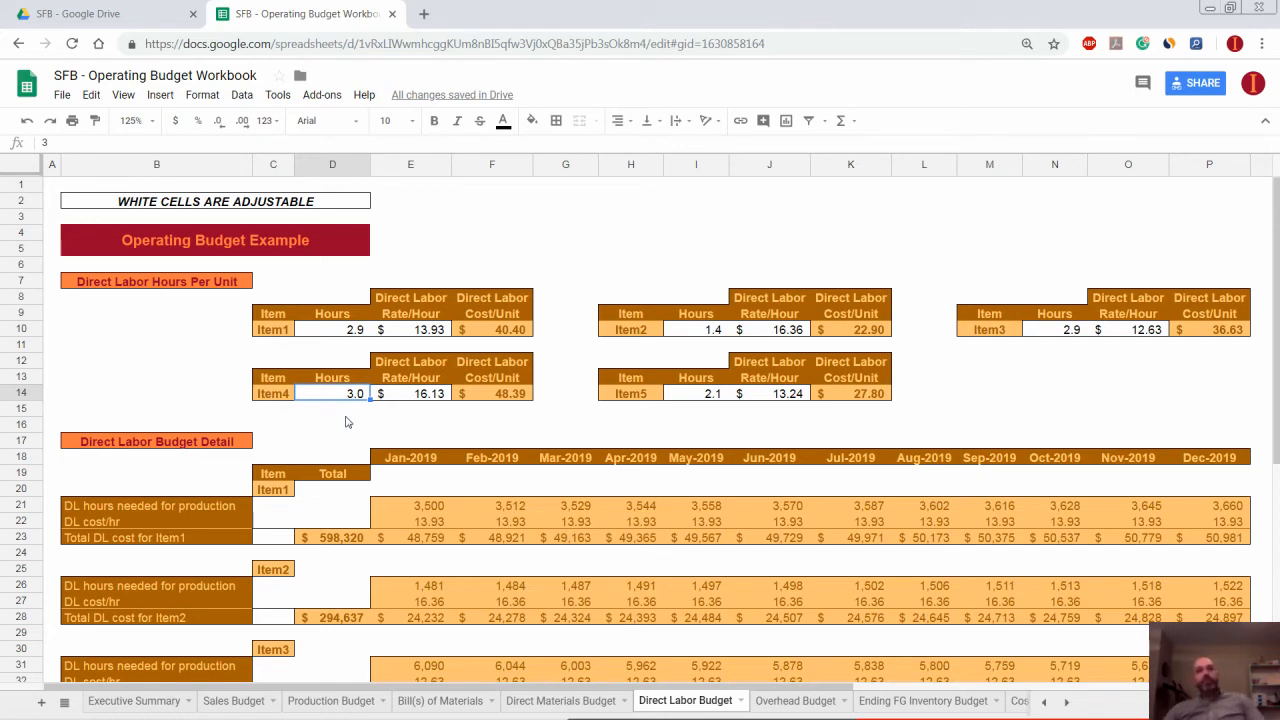
{"action": "left_click", "coordinate": [411, 322]}
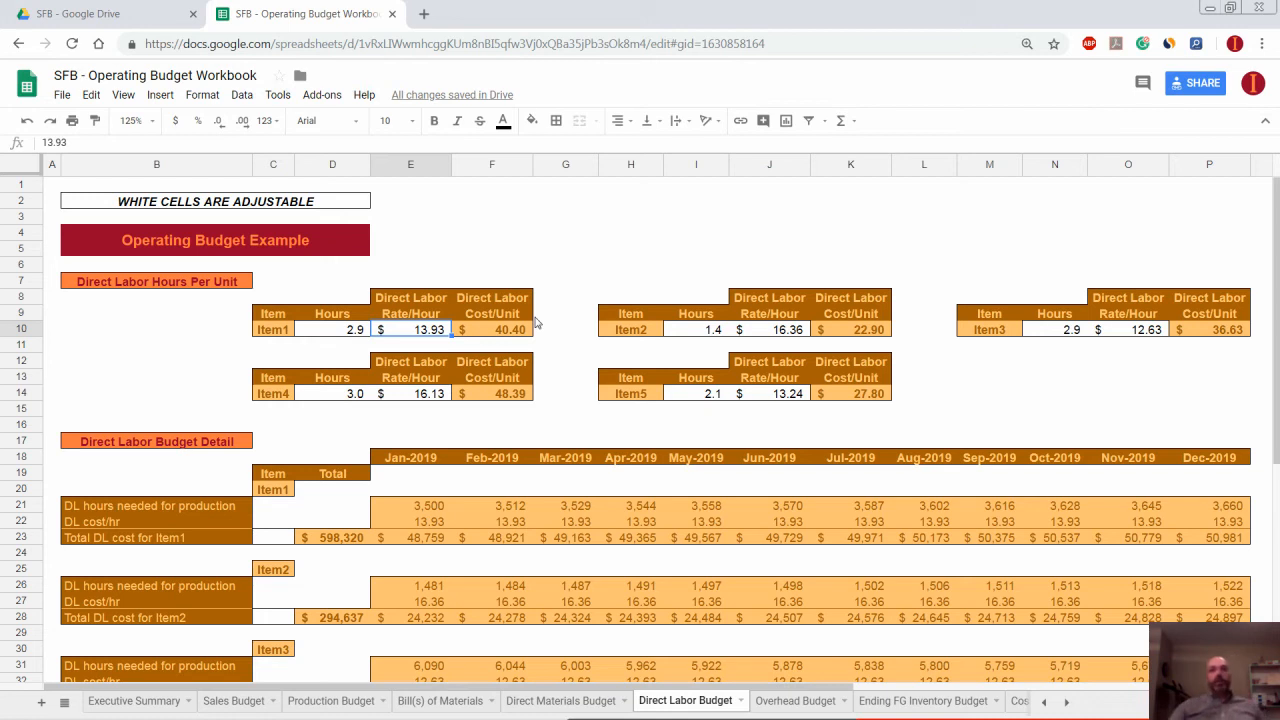
{"action": "left_click", "coordinate": [493, 329]}
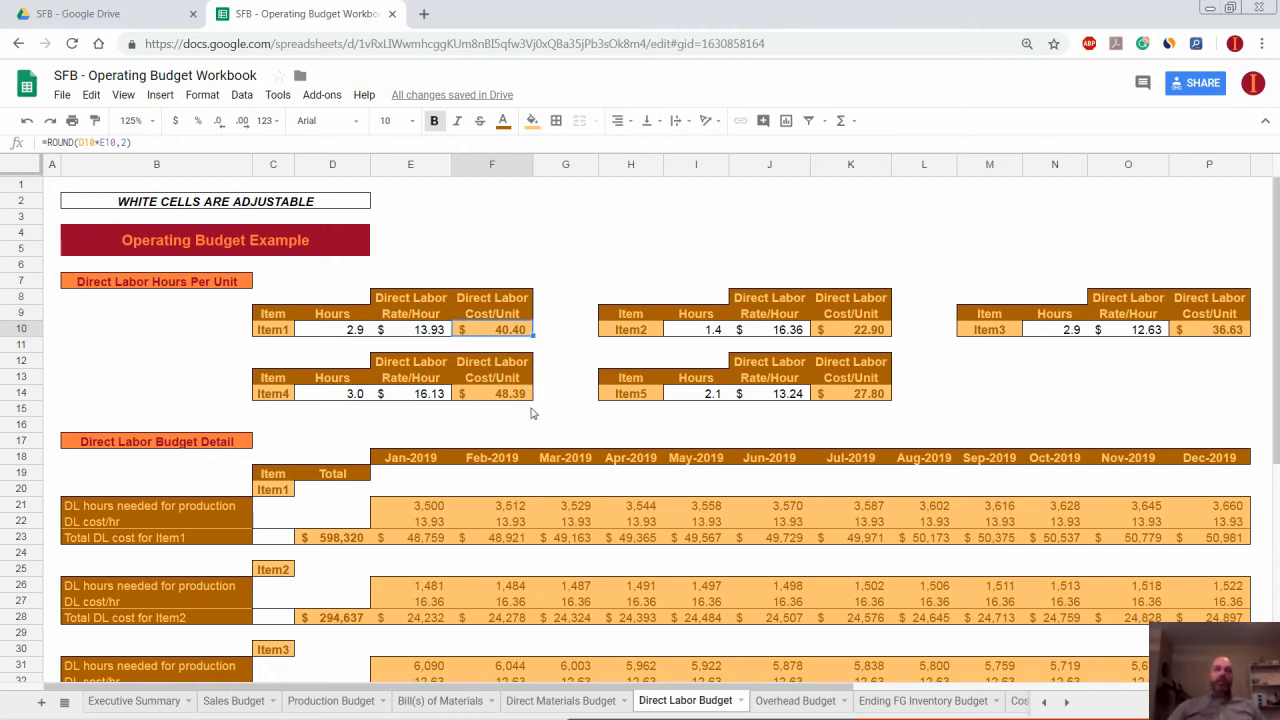
Step: Trace the Jan-2019 DL hours needed for production formula for Item1 to its hours per unit input
{"action": "scroll", "coordinate": [522, 440], "scroll_direction": "down", "scroll_amount": 1}
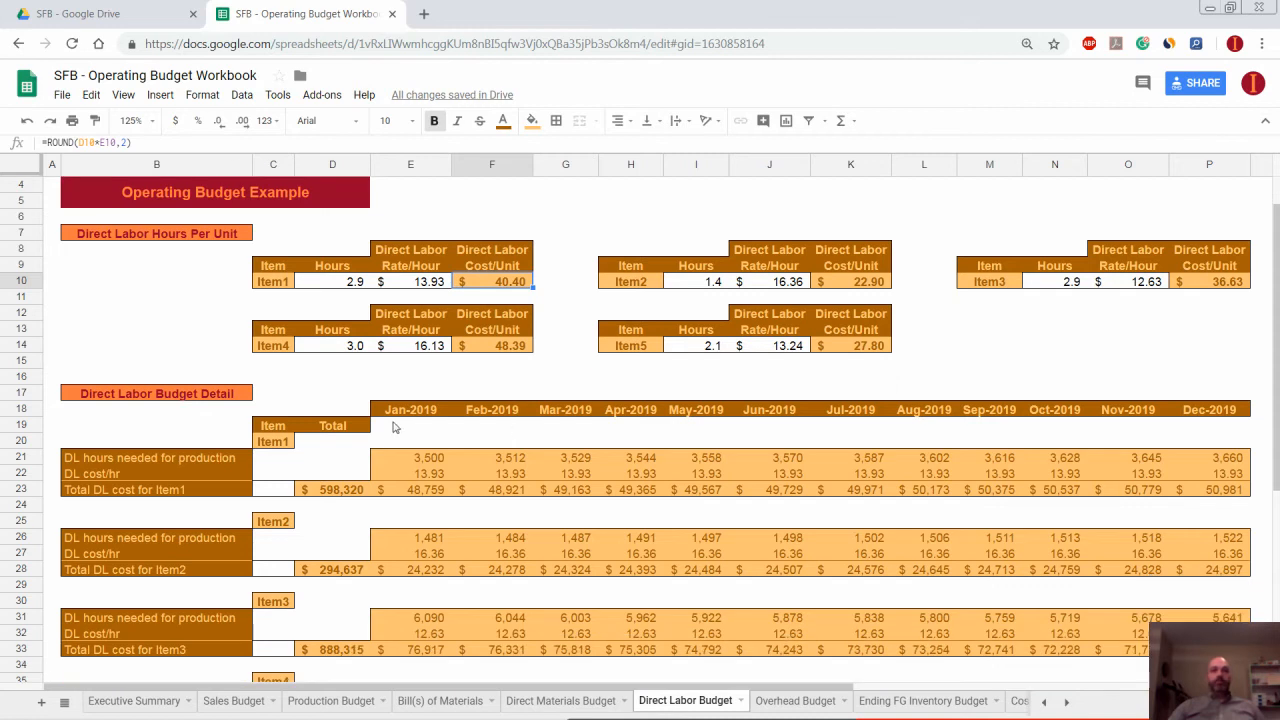
{"action": "left_click", "coordinate": [410, 458]}
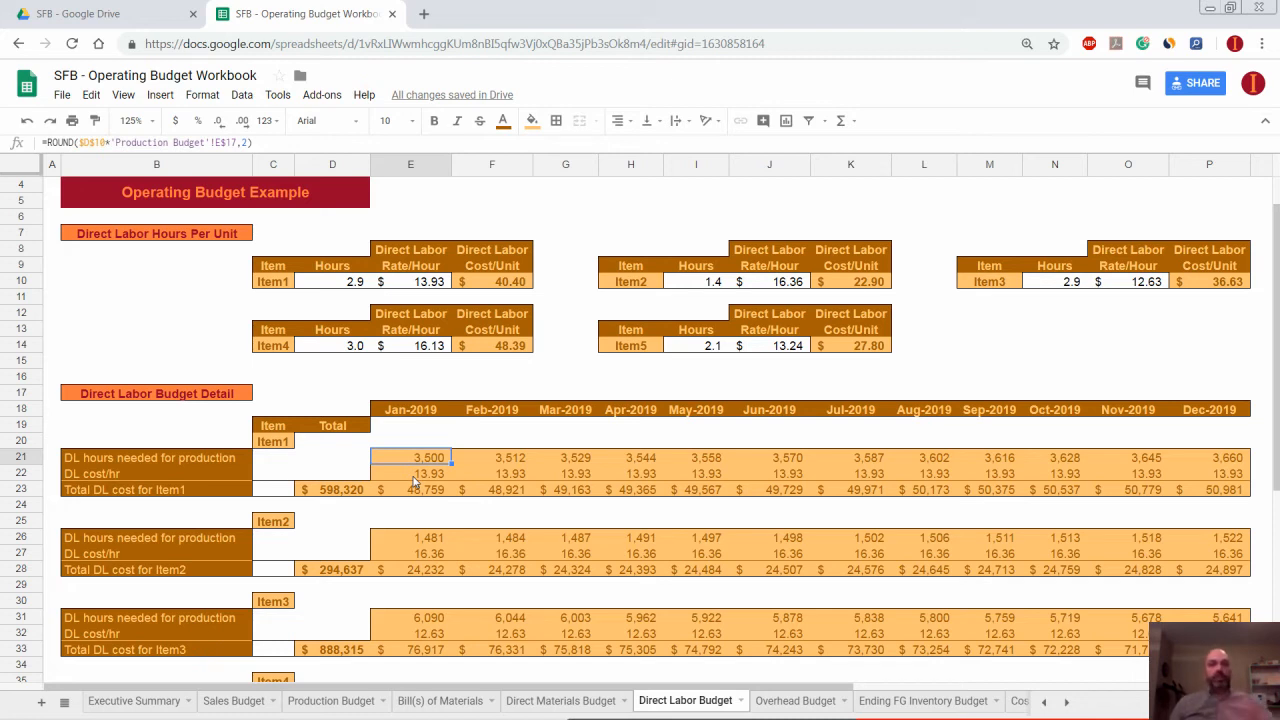
{"action": "key", "text": "F2"}
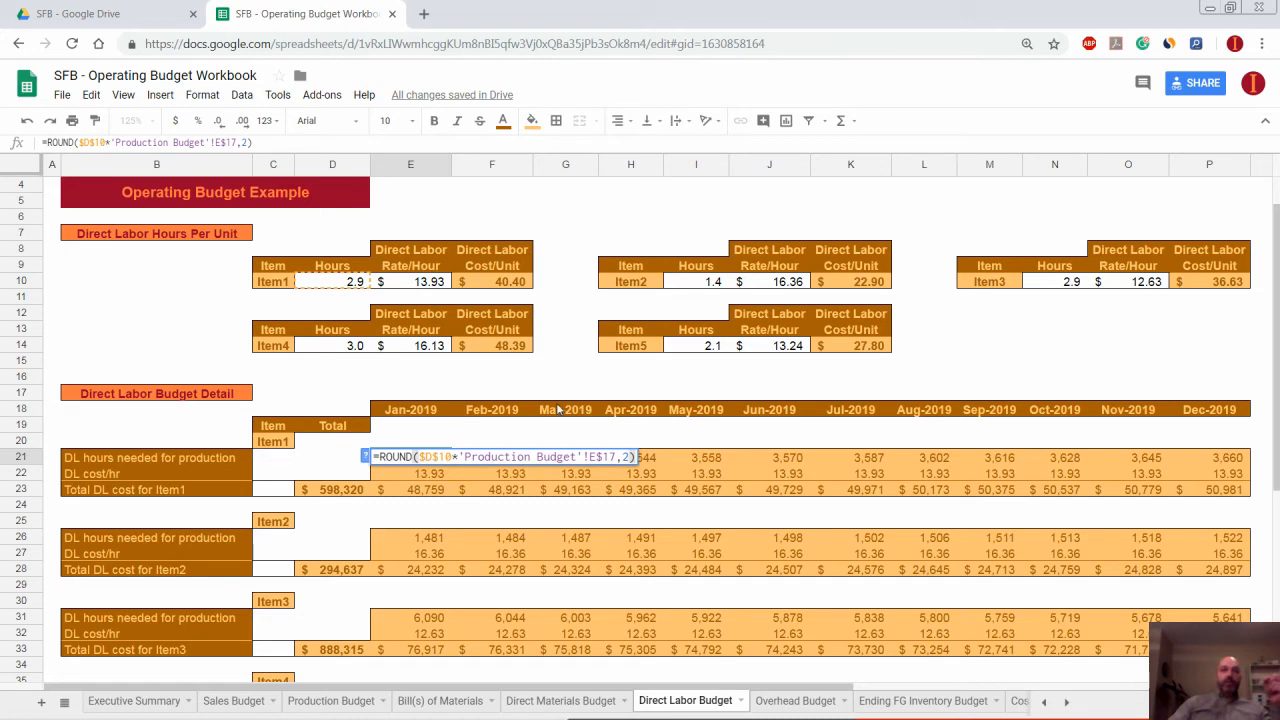
{"action": "left_click", "coordinate": [340, 286]}
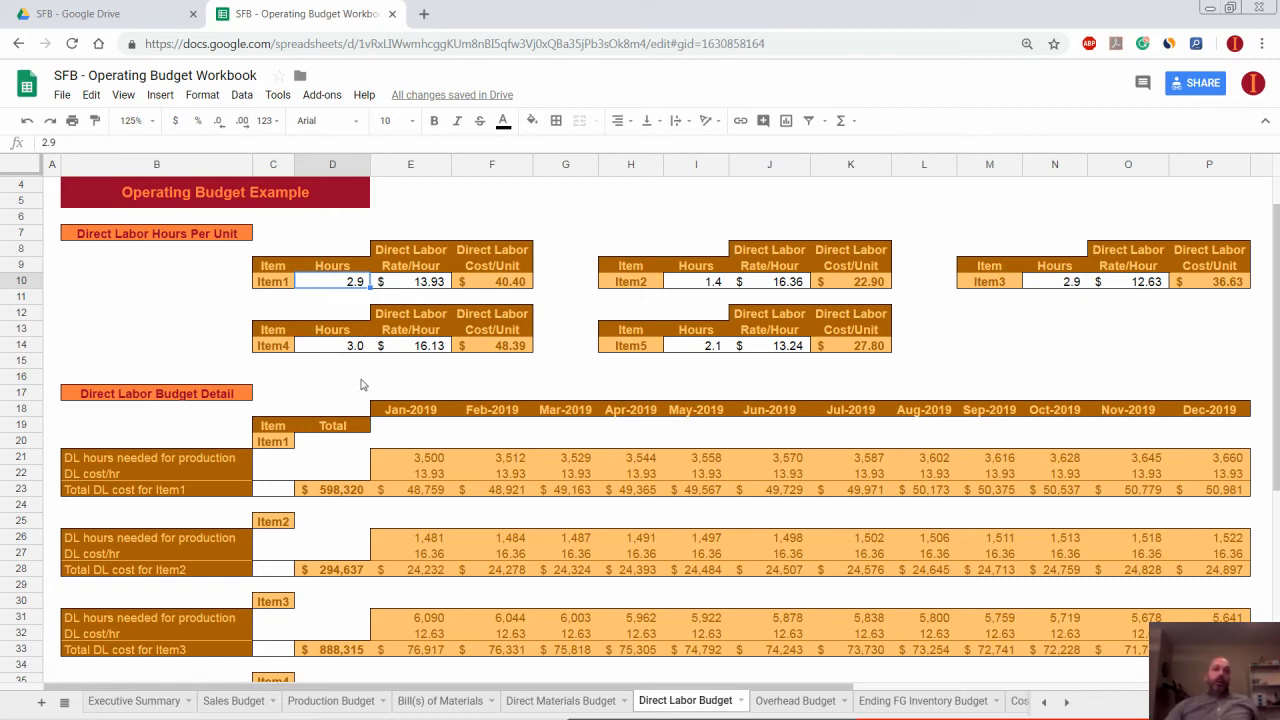
{"action": "left_click", "coordinate": [418, 462]}
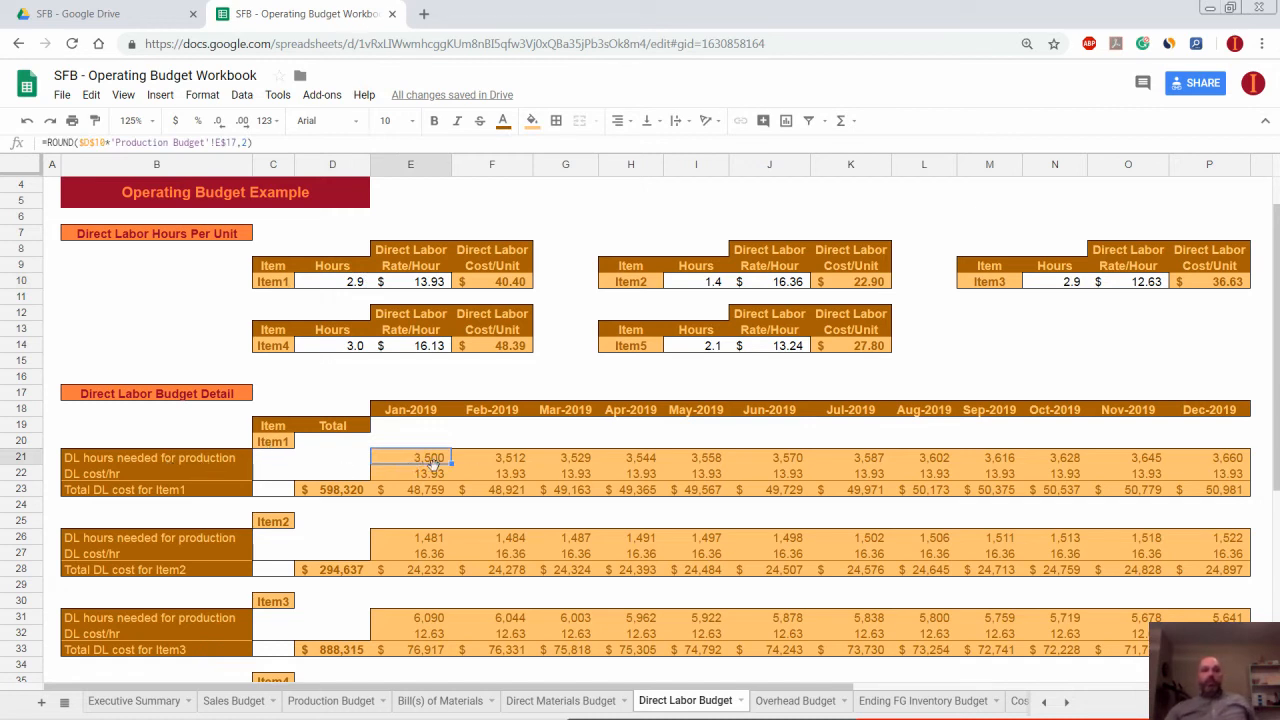
Step: Inspect Item1's hours per unit and hourly rate inputs, plus its Jan-2019 DL cost/hr and Total DL cost formulas
{"action": "left_click", "coordinate": [329, 283]}
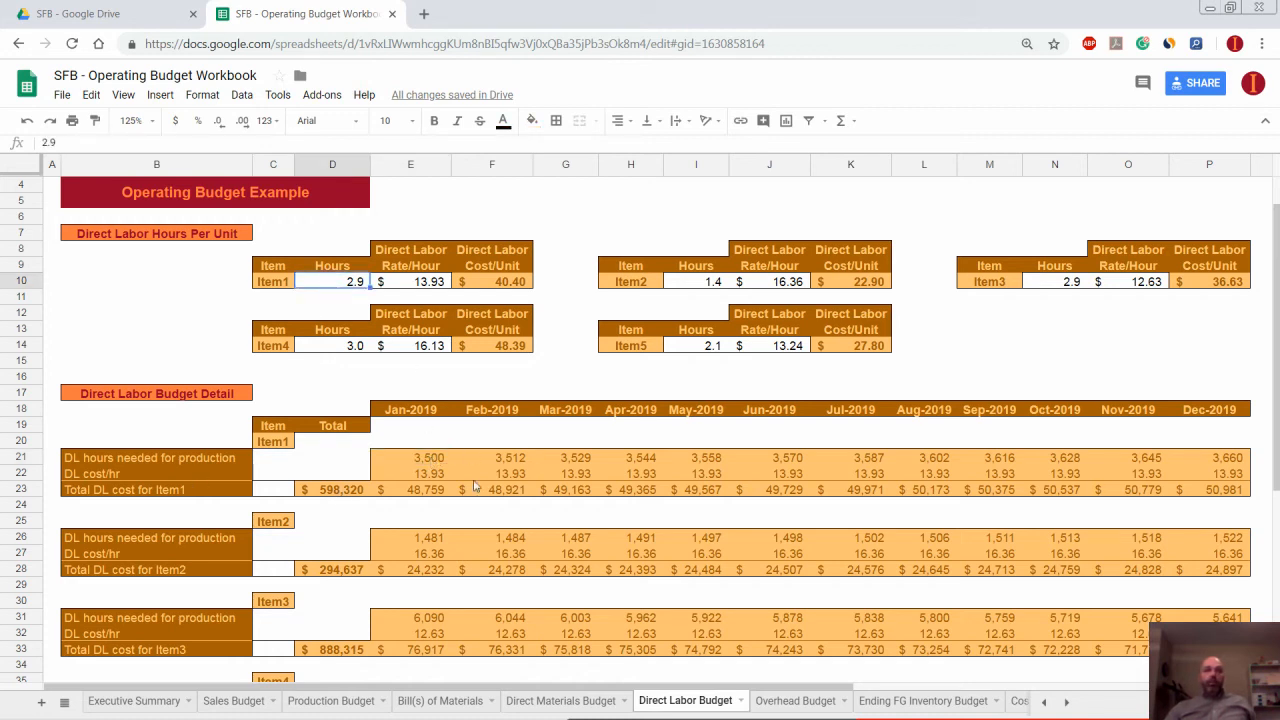
{"action": "left_click", "coordinate": [438, 476]}
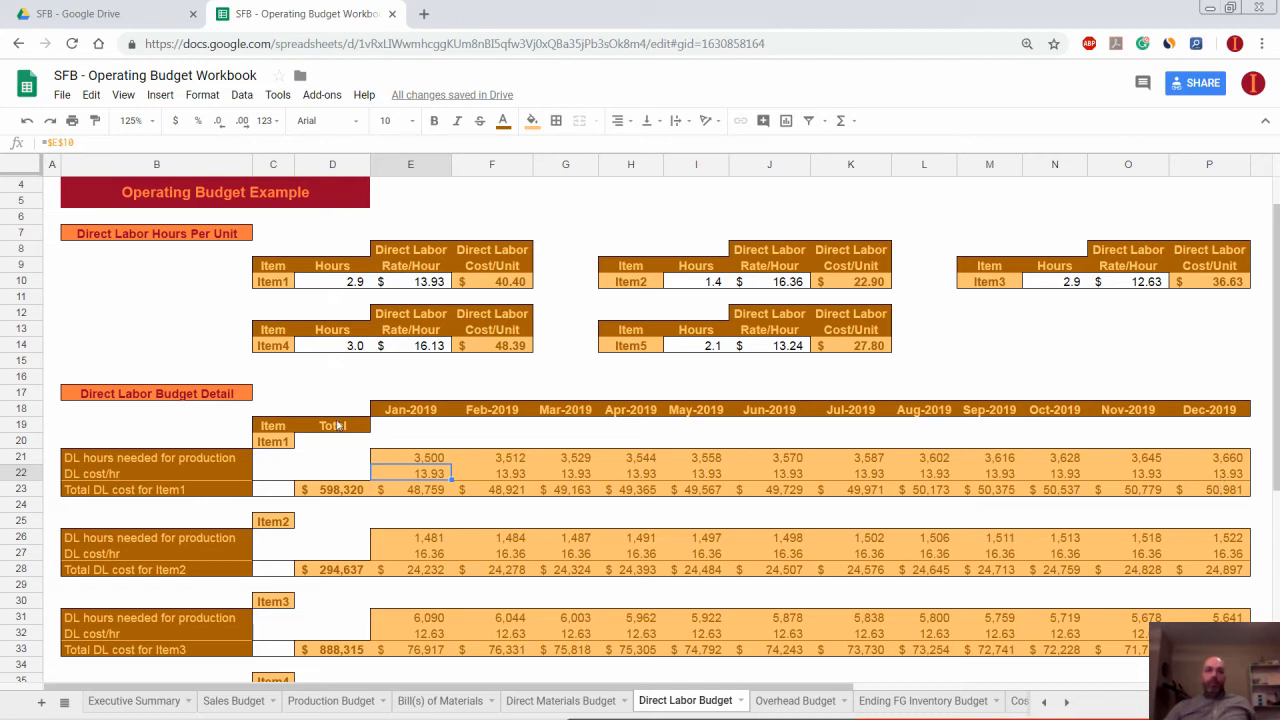
{"action": "left_click", "coordinate": [416, 284]}
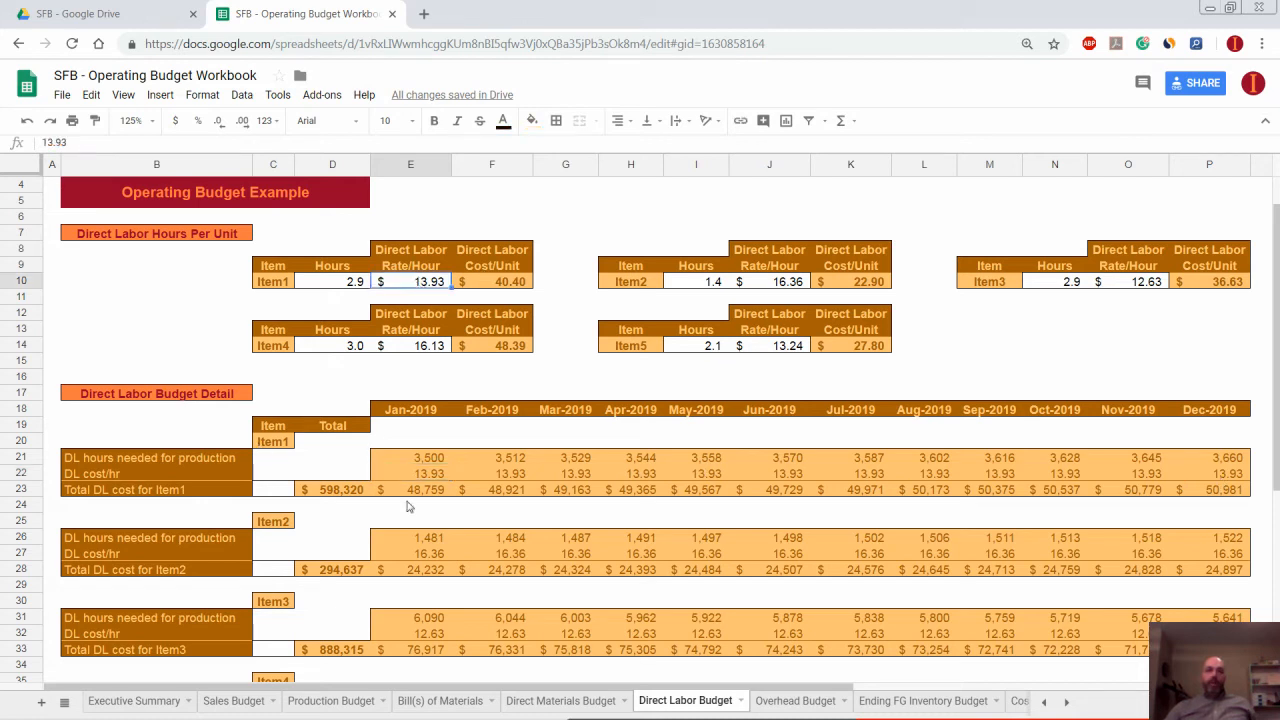
{"action": "left_click", "coordinate": [426, 494]}
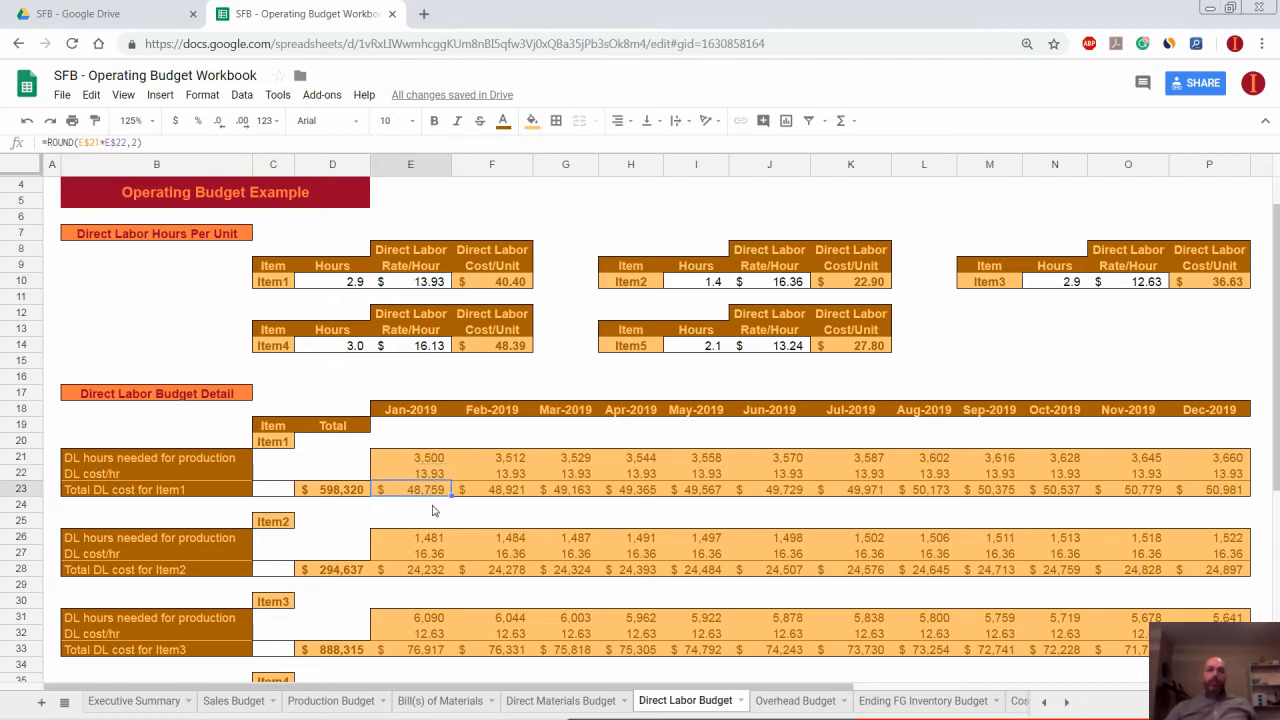
Step: Check the yearly Total DL cost formulas for Item1, Item2 and Item3 in the Total column
{"action": "scroll", "coordinate": [433, 510], "scroll_direction": "down", "scroll_amount": 2}
{"action": "scroll", "coordinate": [434, 509], "scroll_direction": "down", "scroll_amount": 2}
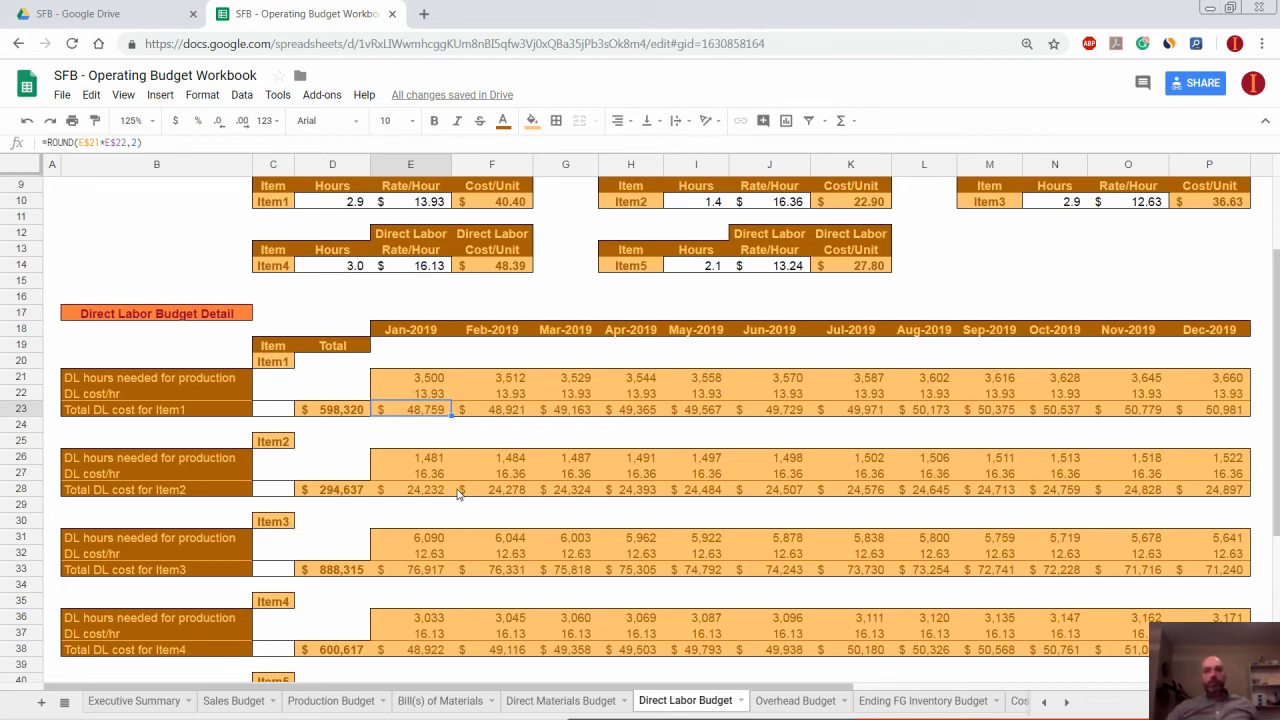
{"action": "left_click", "coordinate": [345, 410]}
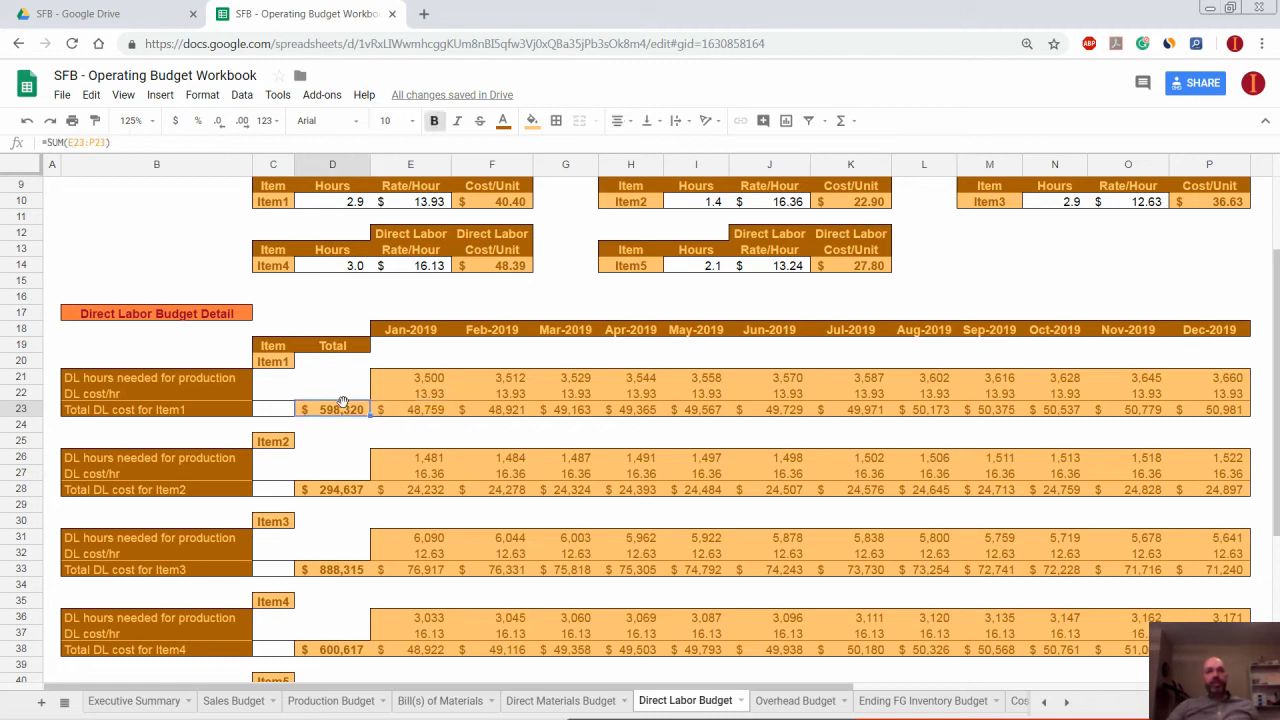
{"action": "scroll", "coordinate": [287, 432], "scroll_direction": "down", "scroll_amount": 1}
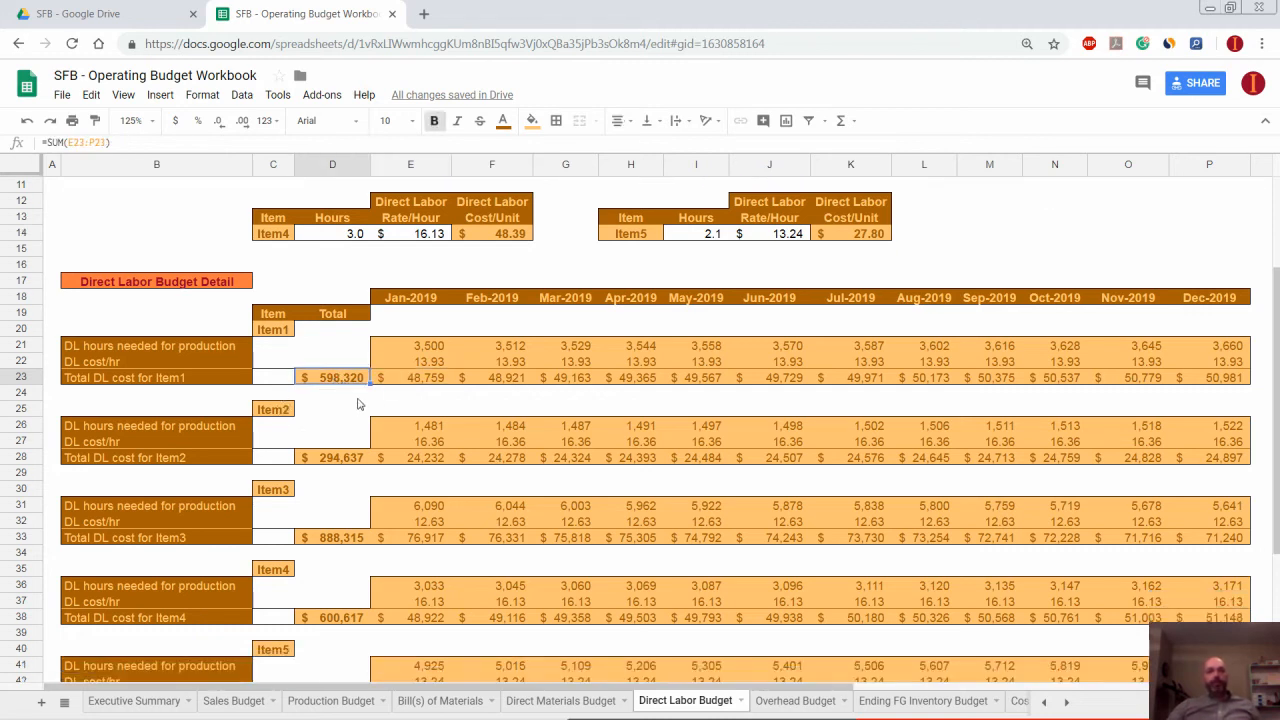
{"action": "left_click", "coordinate": [337, 458]}
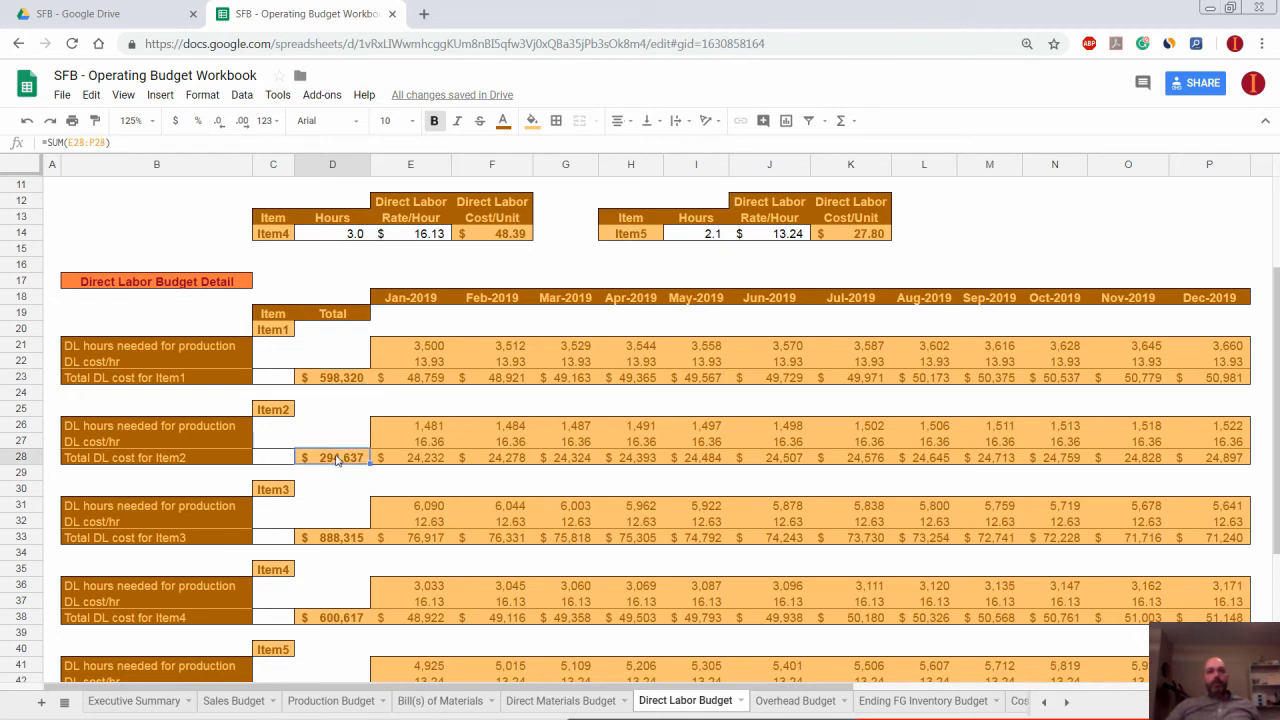
{"action": "left_click", "coordinate": [345, 540]}
{"action": "scroll", "coordinate": [335, 558], "scroll_direction": "down", "scroll_amount": 1}
{"action": "scroll", "coordinate": [335, 558], "scroll_direction": "down", "scroll_amount": 1}
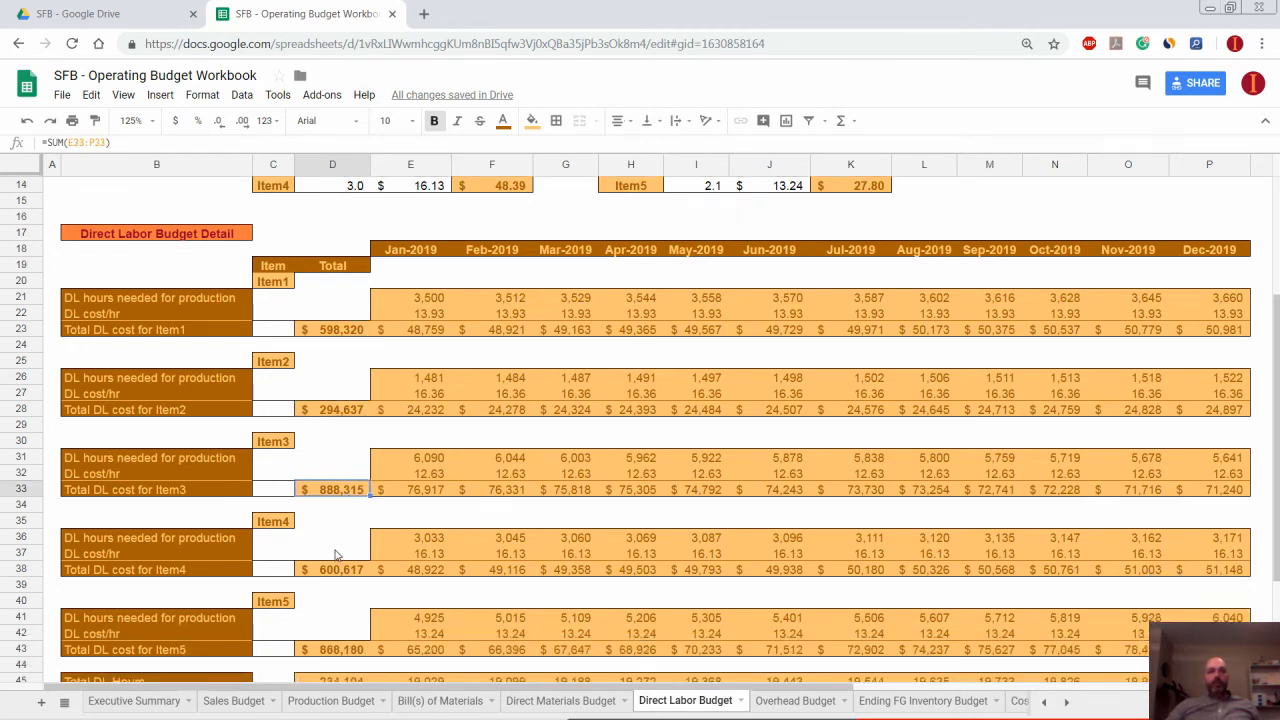
Step: Inspect the yearly Total DL Hours formula and the Grand total formulas for Jan-2019 and the year
{"action": "scroll", "coordinate": [336, 555], "scroll_direction": "down", "scroll_amount": 3}
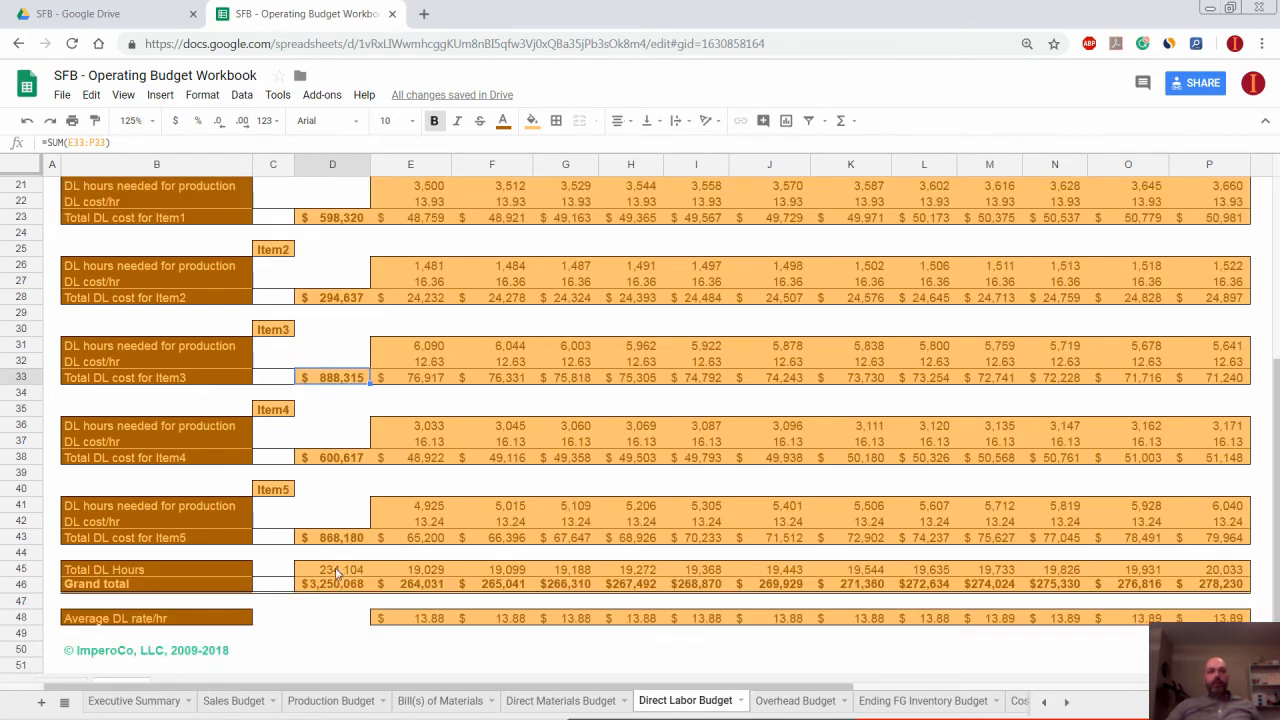
{"action": "left_click", "coordinate": [337, 570]}
{"action": "scroll", "coordinate": [337, 572], "scroll_direction": "down", "scroll_amount": 1}
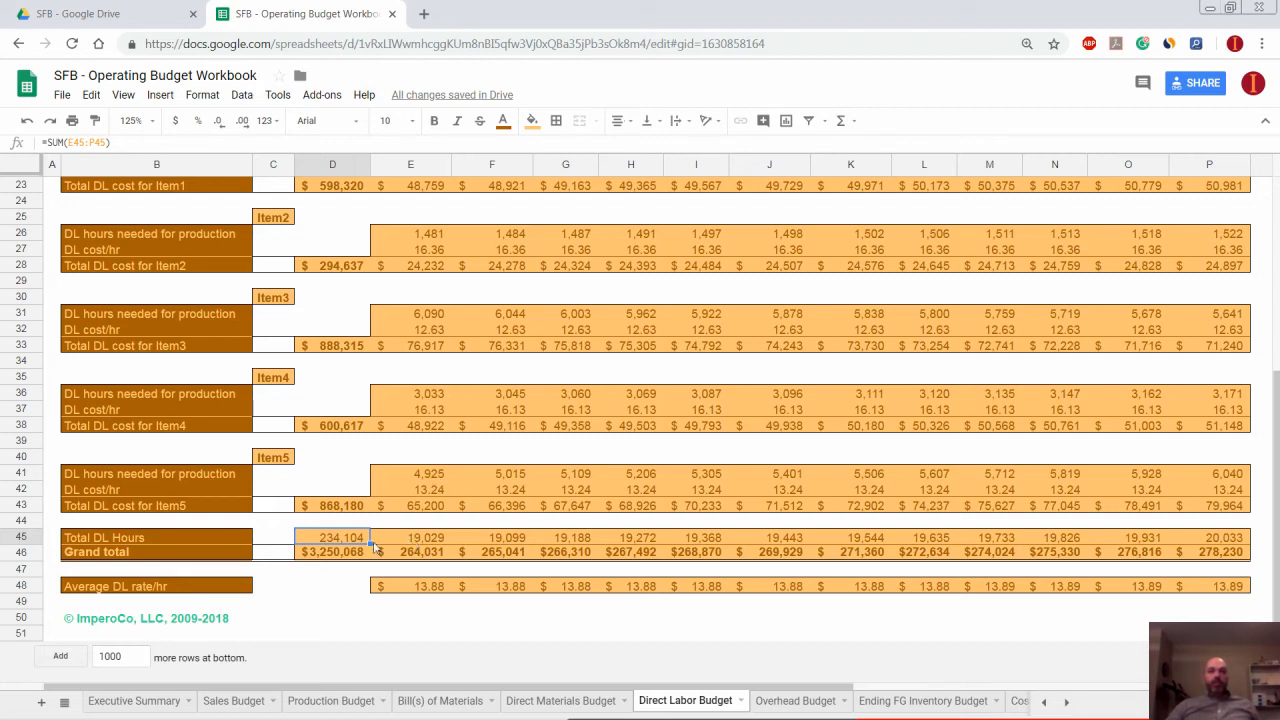
{"action": "left_click", "coordinate": [428, 556]}
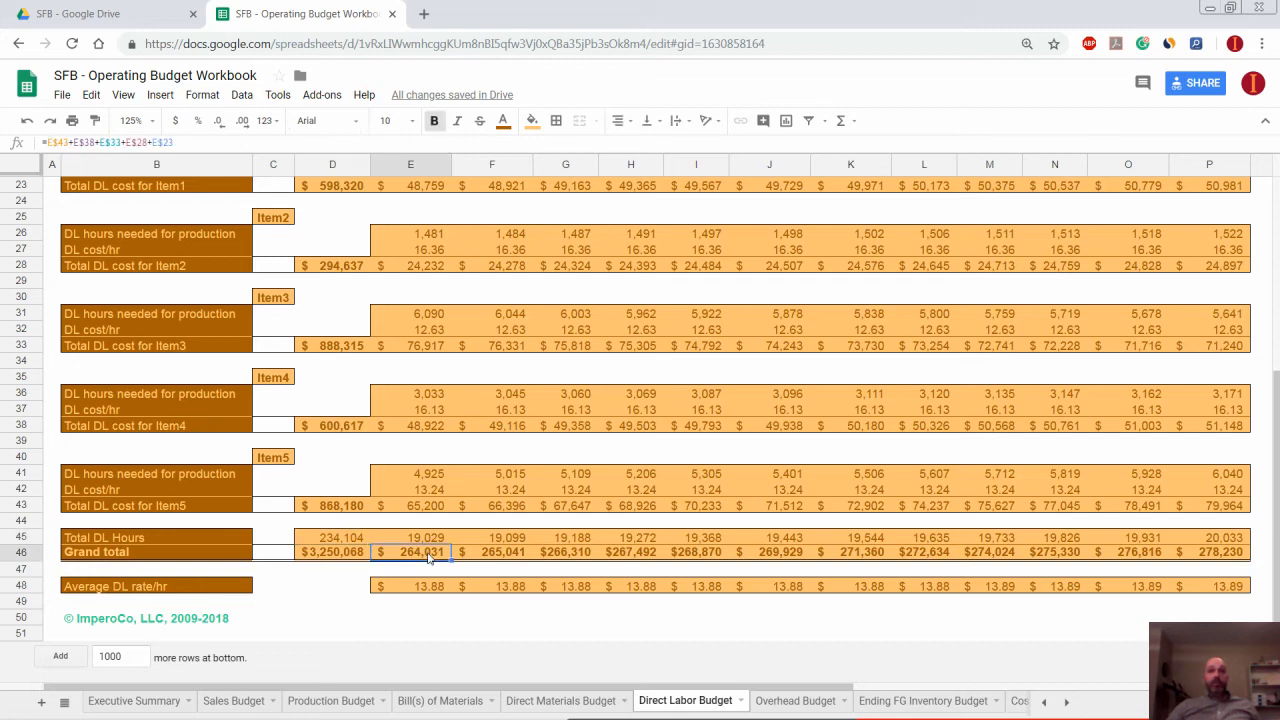
{"action": "left_click", "coordinate": [360, 558]}
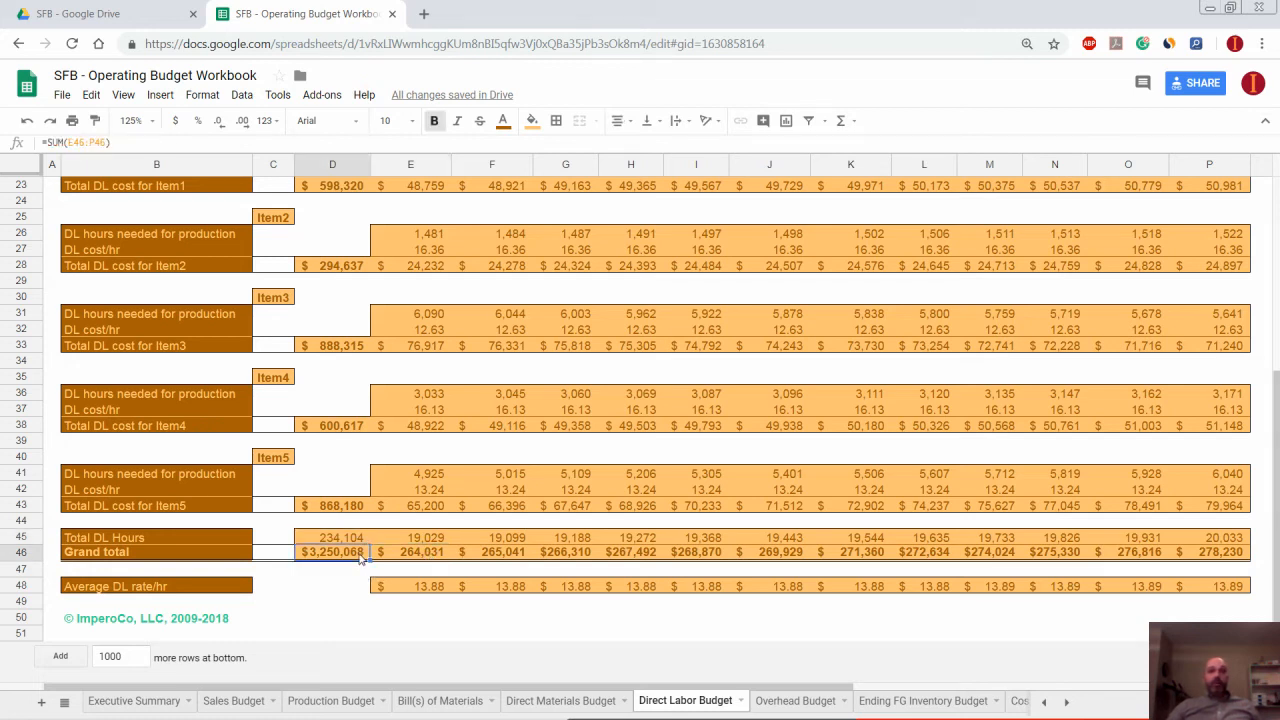
Step: Trace the Jan-2019 Average DL rate/hr formula to its source cells and compare it with Item3's monthly DL cost/hr row
{"action": "left_click", "coordinate": [410, 589]}
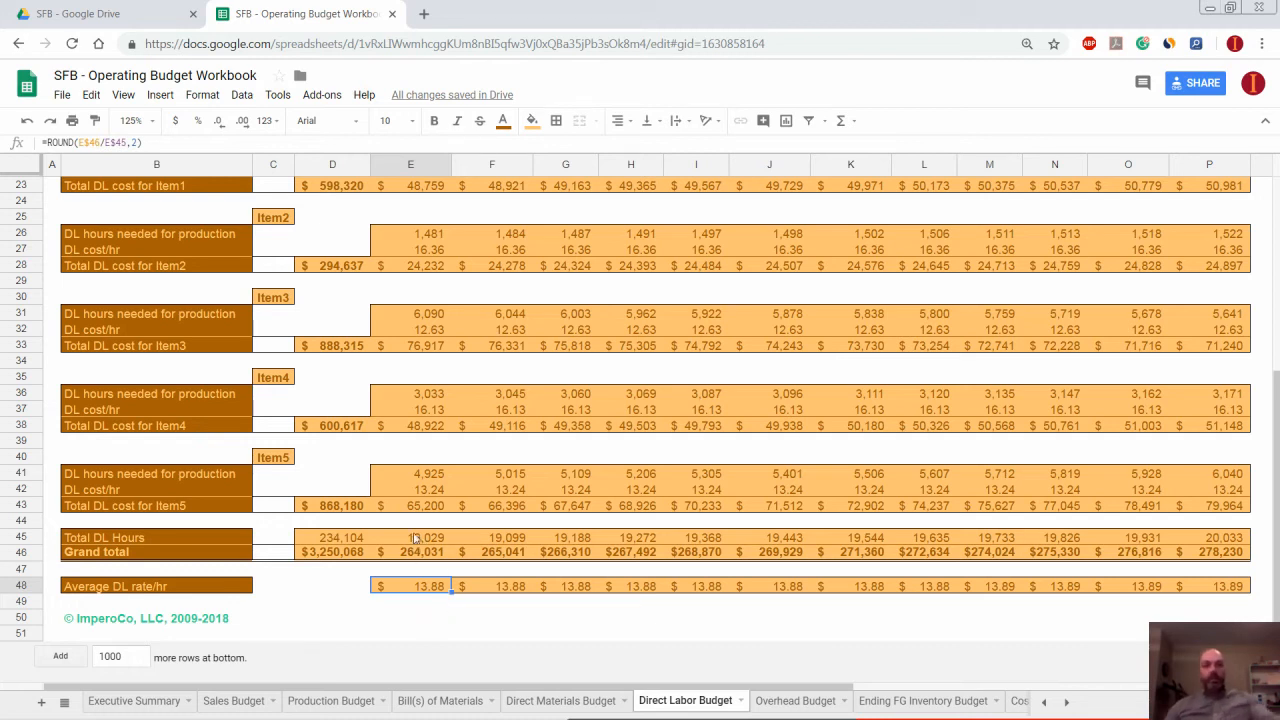
{"action": "double_click", "coordinate": [421, 586]}
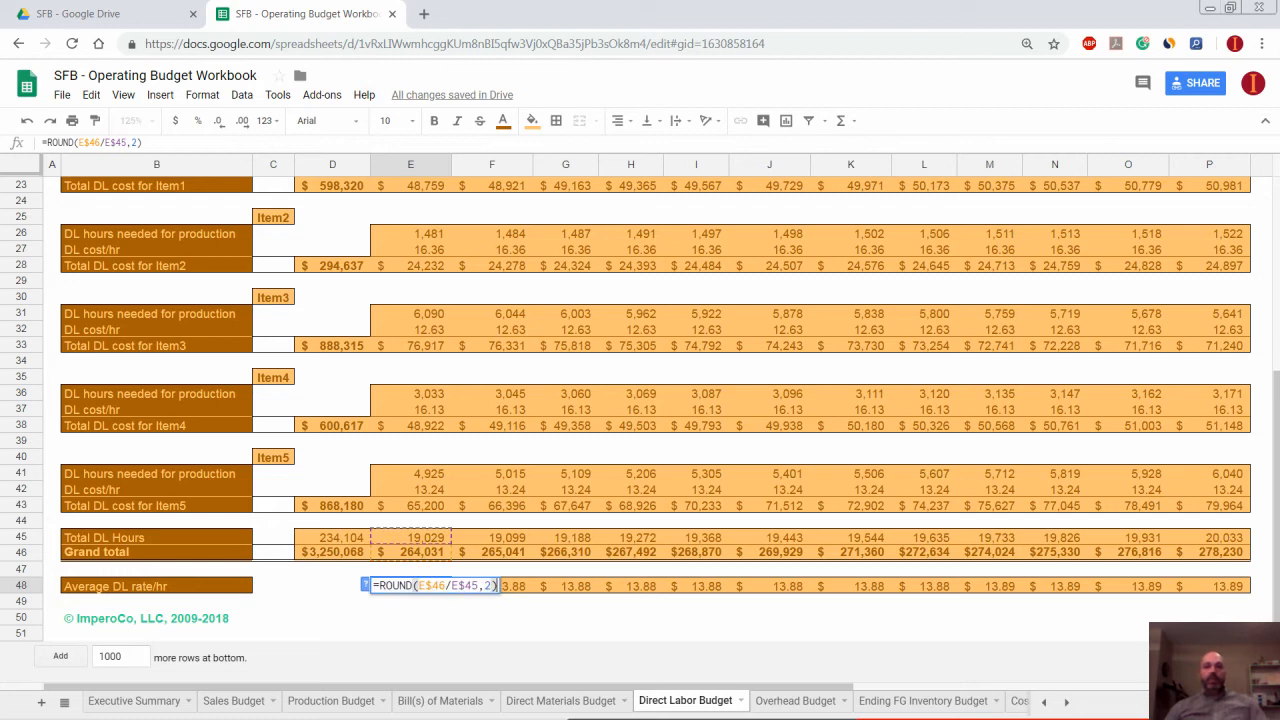
{"action": "key", "text": "Escape"}
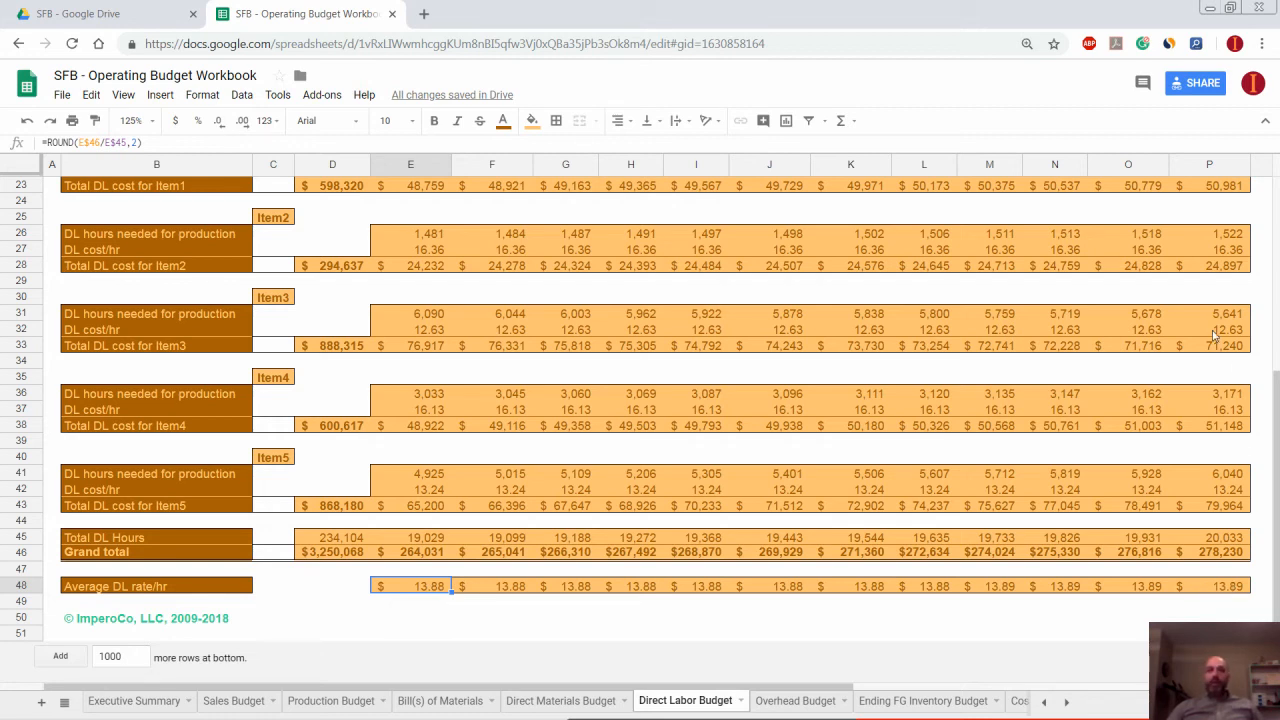
{"action": "left_click_drag", "start_coordinate": [1220, 333], "coordinate": [397, 331]}
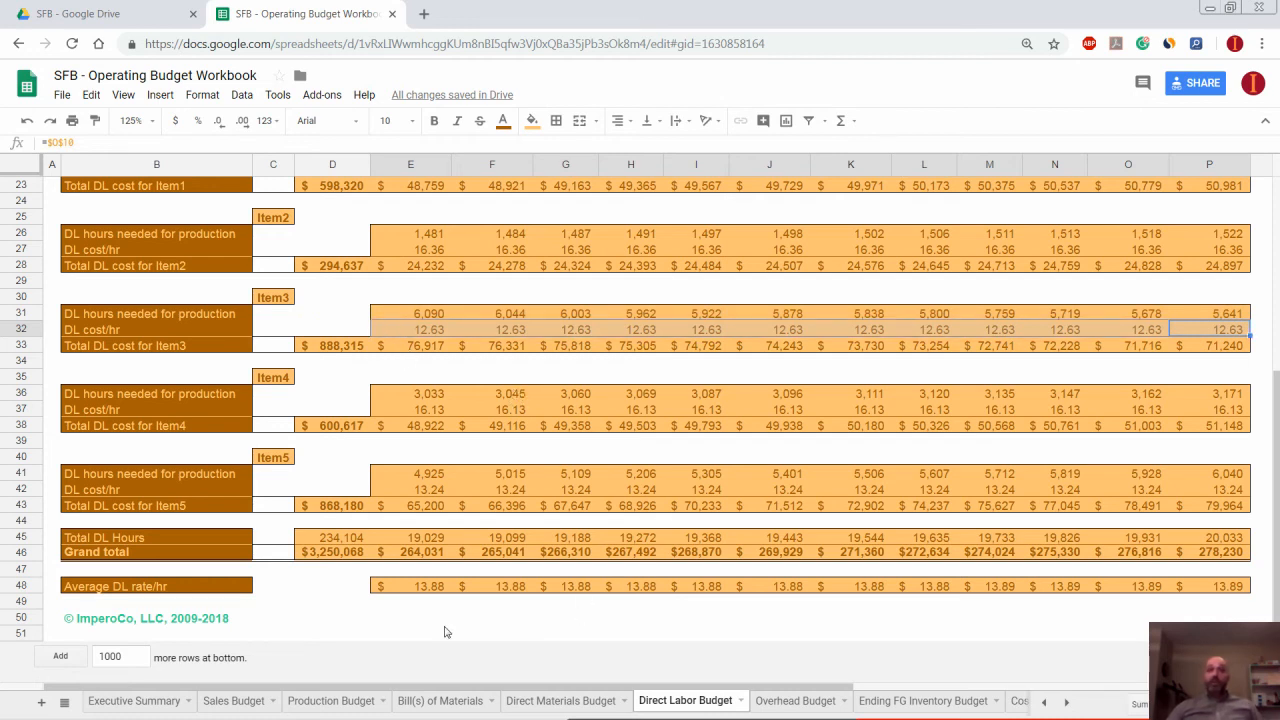
{"action": "left_click", "coordinate": [420, 604]}
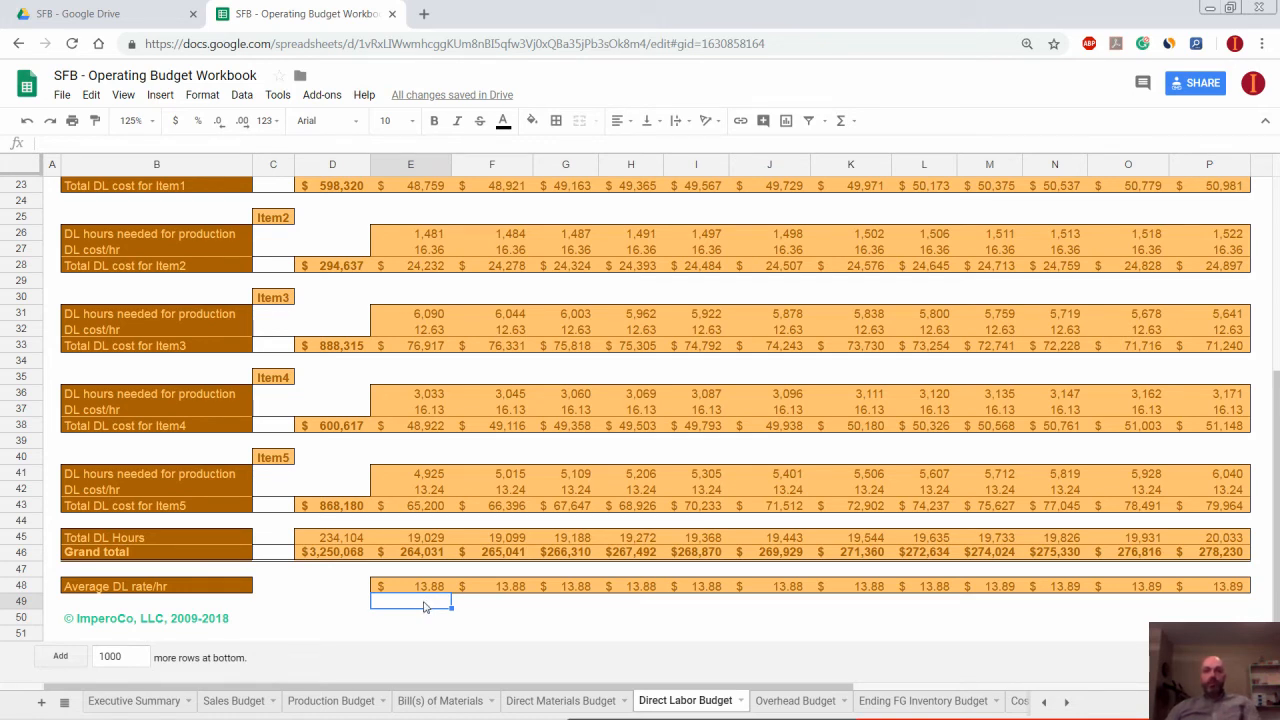
Step: Look back over the direct labor item blocks and the Total column cell of the Average DL rate/hr row
{"action": "scroll", "coordinate": [423, 607], "scroll_direction": "up", "scroll_amount": 4}
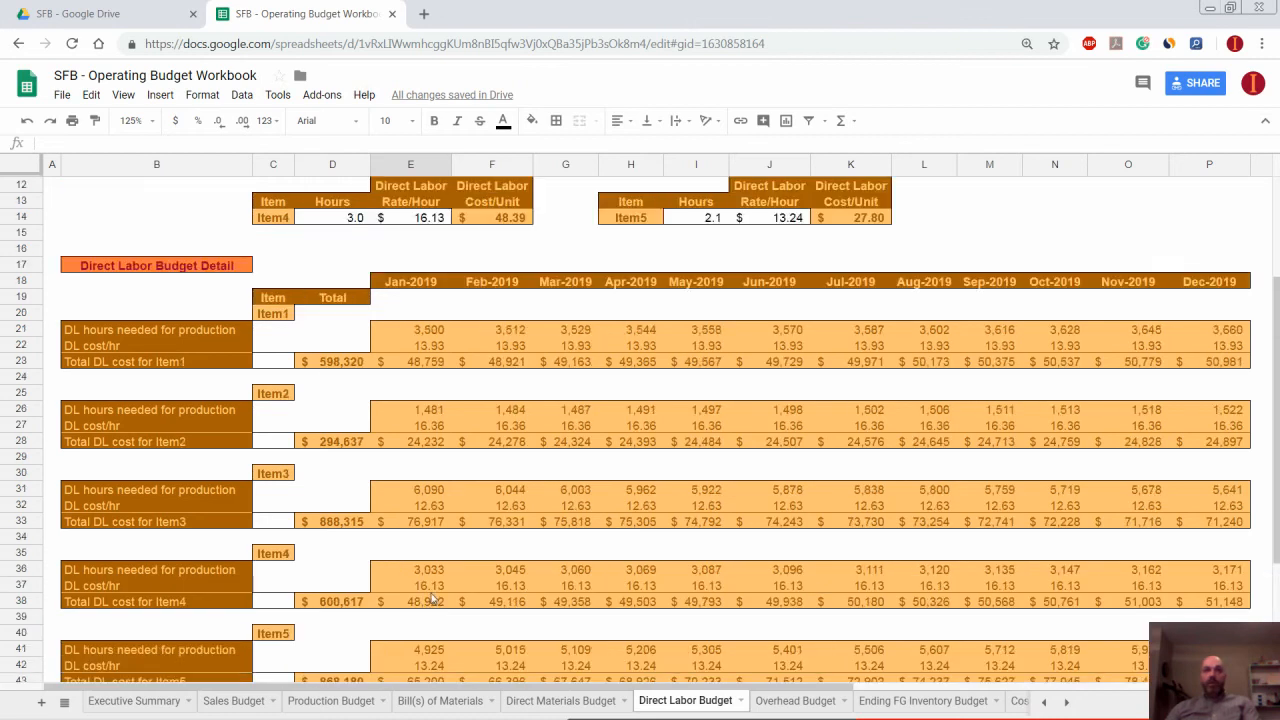
{"action": "scroll", "coordinate": [432, 598], "scroll_direction": "up", "scroll_amount": 1}
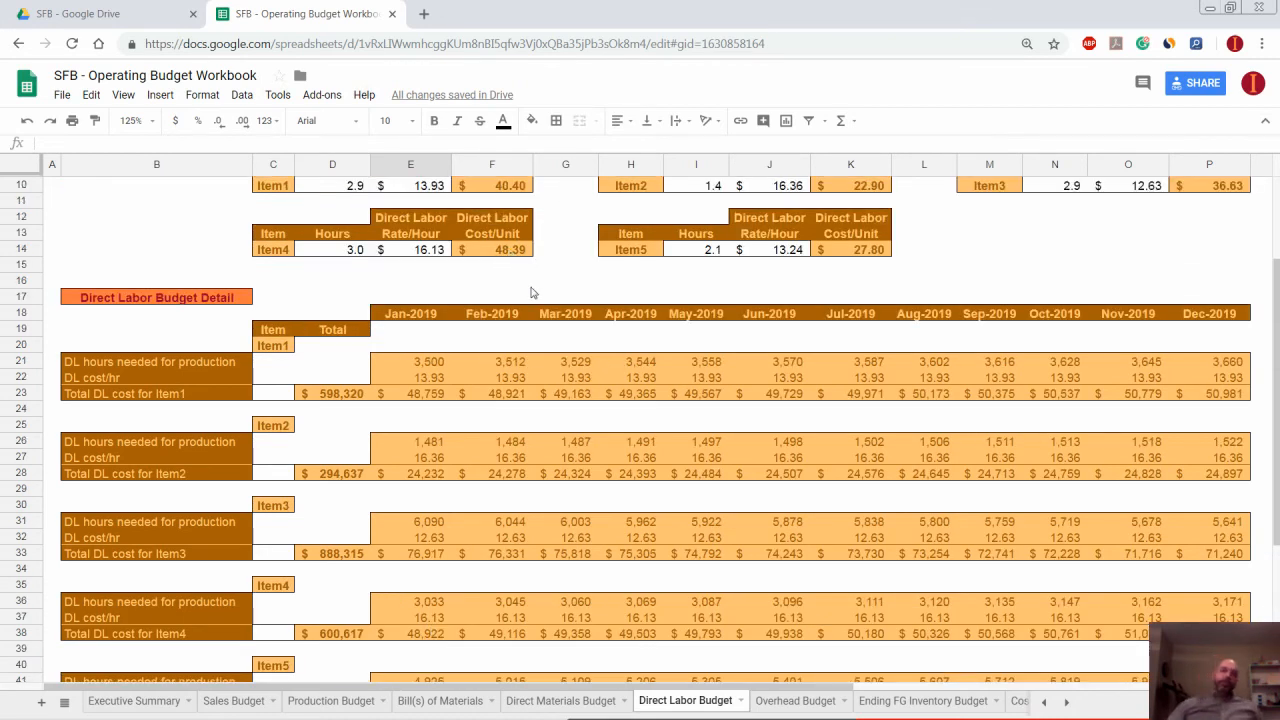
{"action": "scroll", "coordinate": [541, 460], "scroll_direction": "down", "scroll_amount": 5}
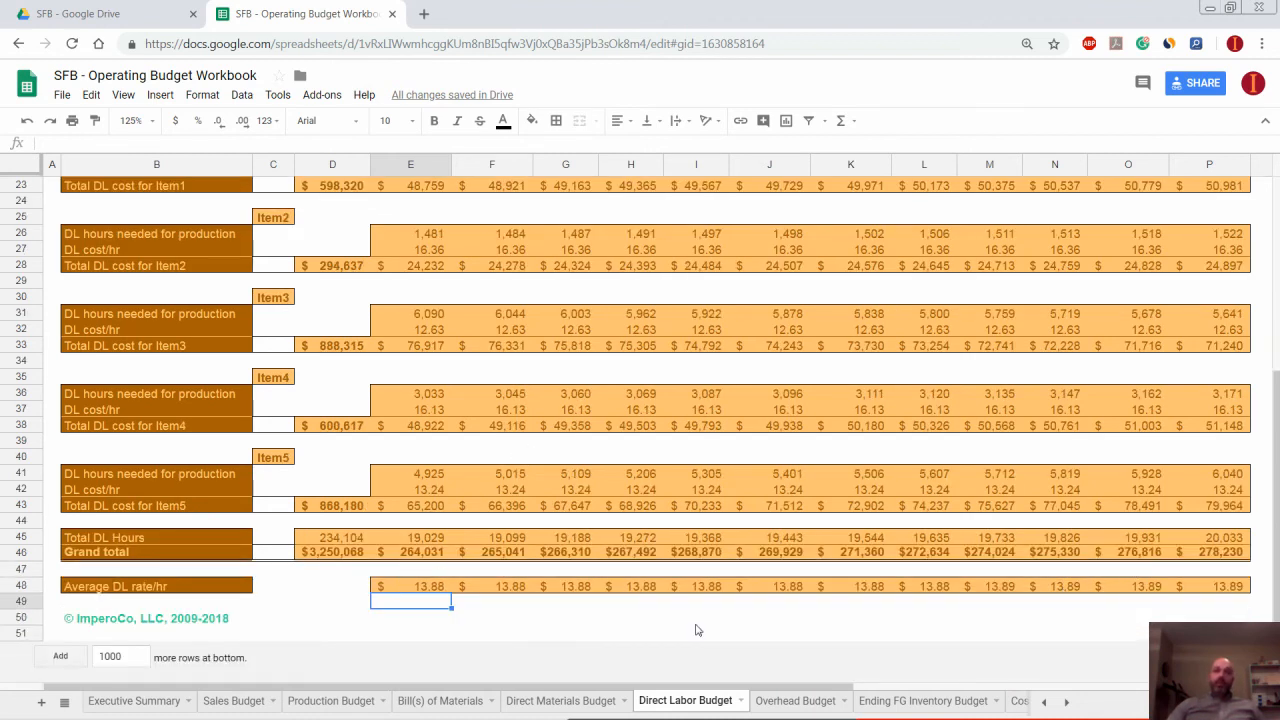
{"action": "left_click", "coordinate": [343, 588]}
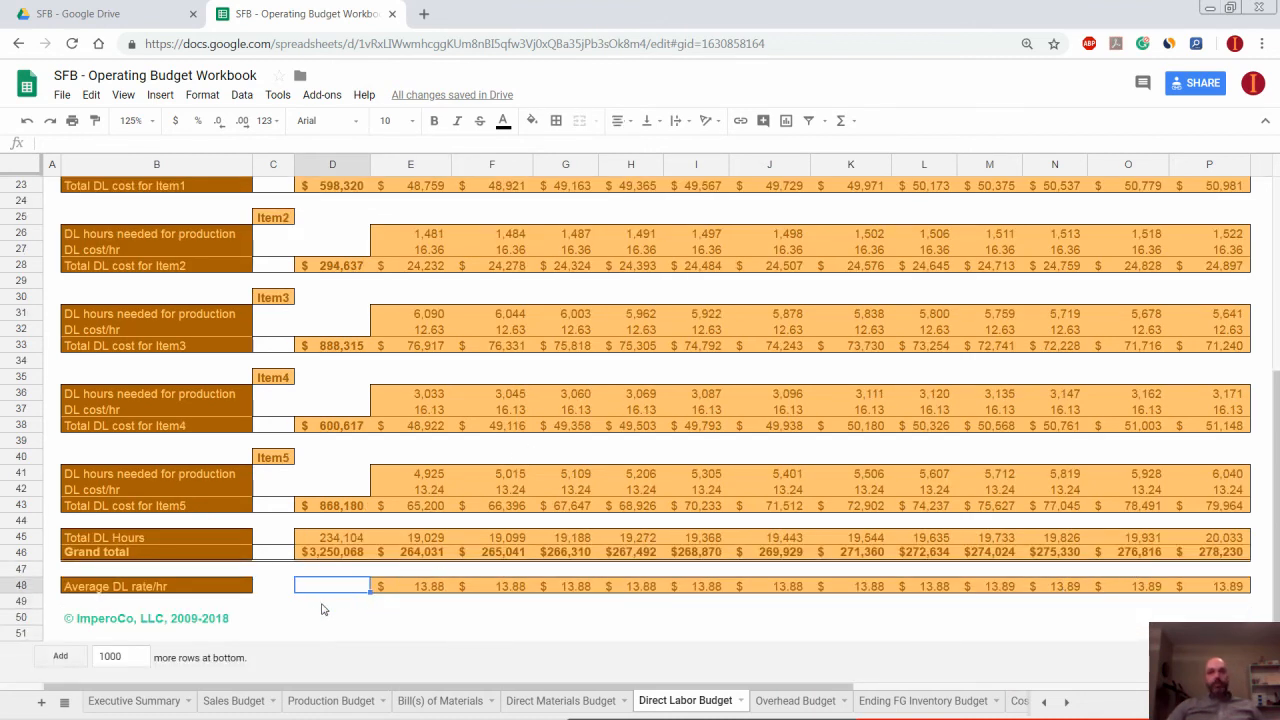
{"action": "scroll", "coordinate": [349, 466], "scroll_direction": "up", "scroll_amount": 5}
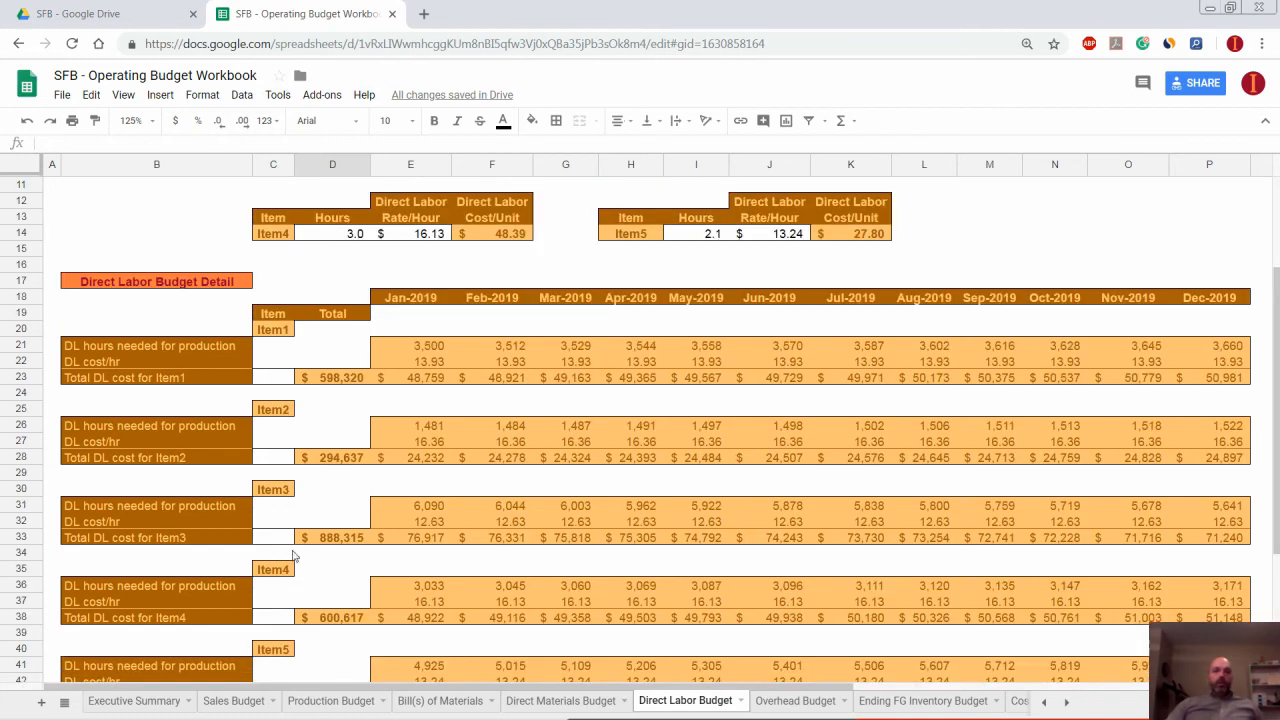
Step: Open the Overhead Budget sheet, glancing back at Direct Labor Budget, and inspect the total budgeted variable overhead input
{"action": "left_click", "coordinate": [776, 702]}
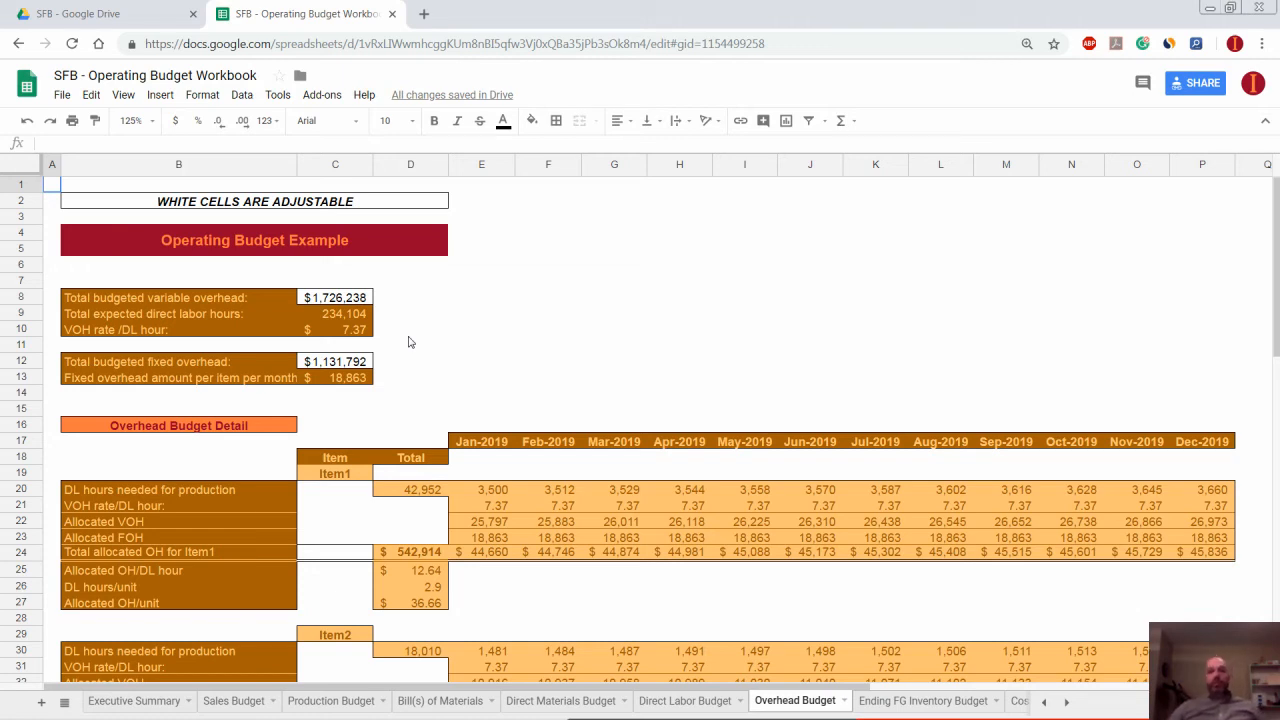
{"action": "left_click", "coordinate": [682, 700]}
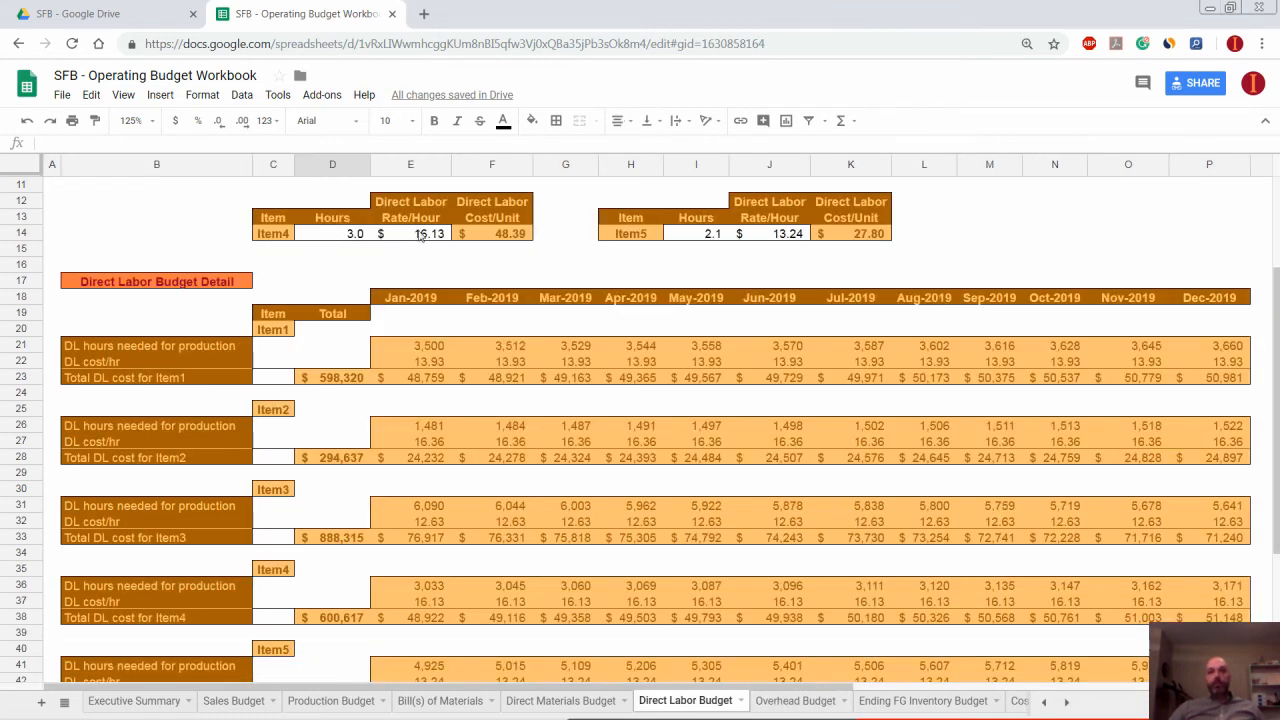
{"action": "left_click", "coordinate": [793, 702]}
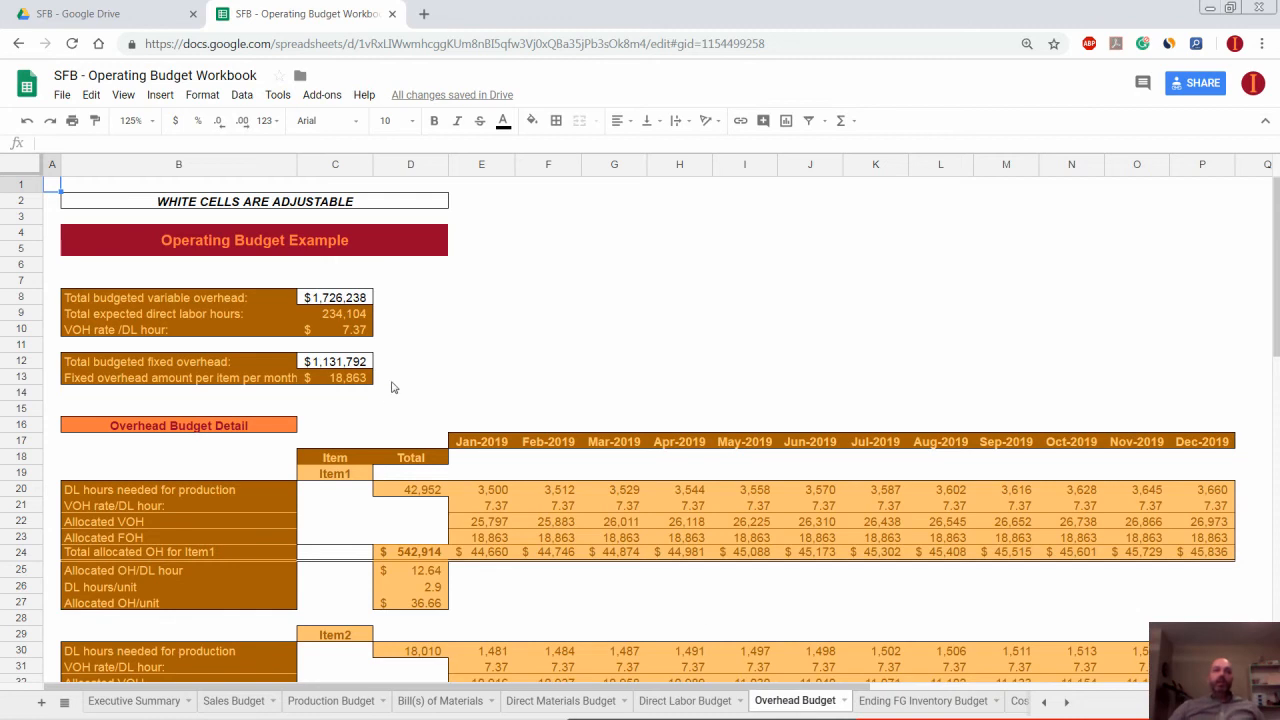
{"action": "left_click", "coordinate": [380, 301]}
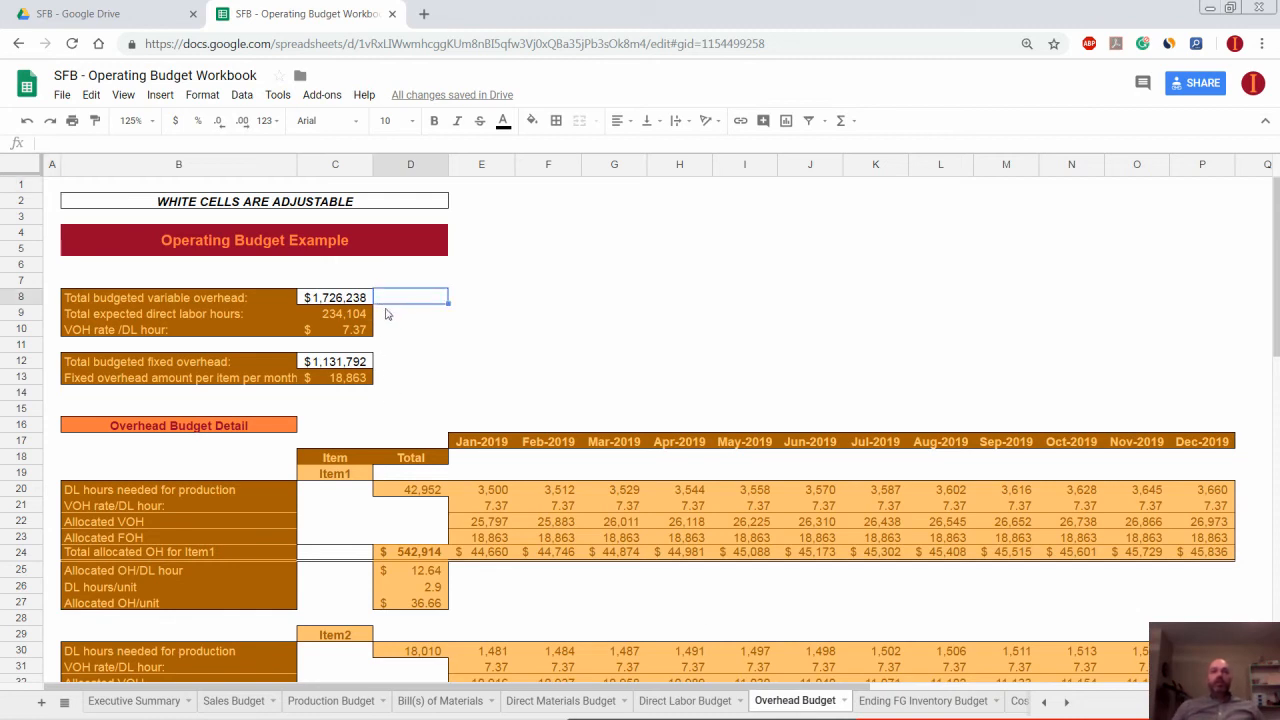
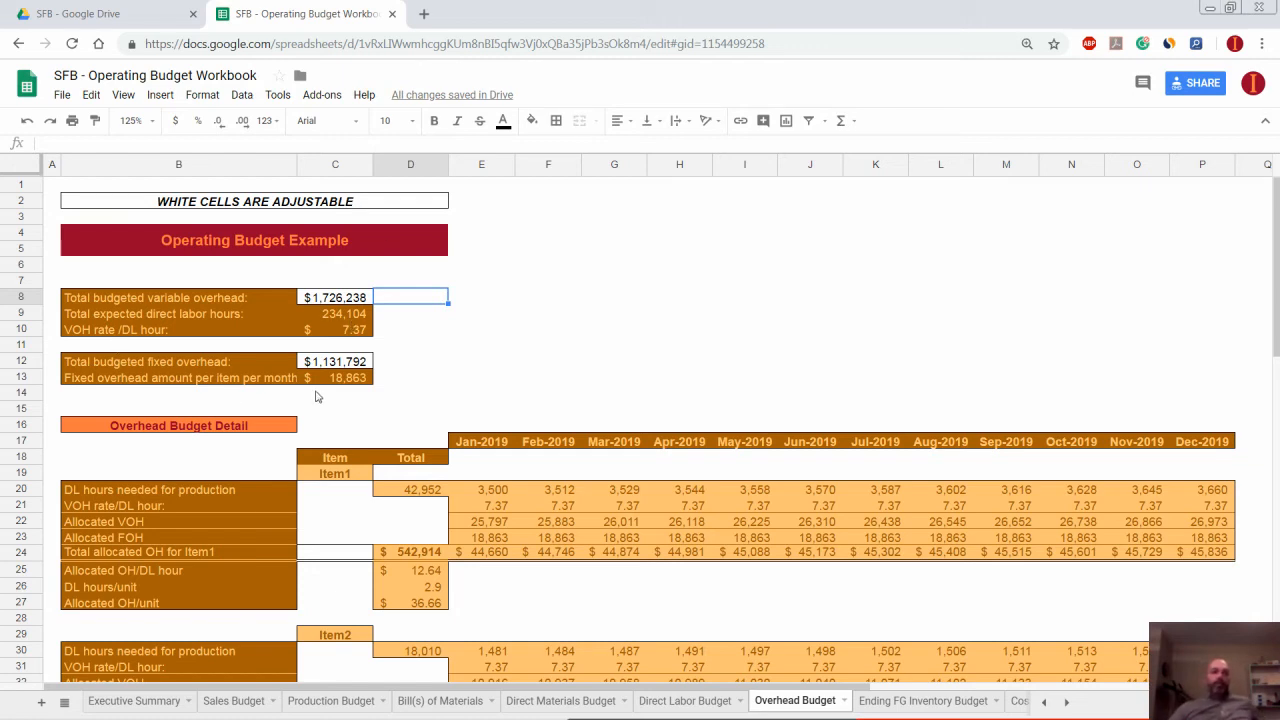
{"action": "left_click", "coordinate": [339, 305]}
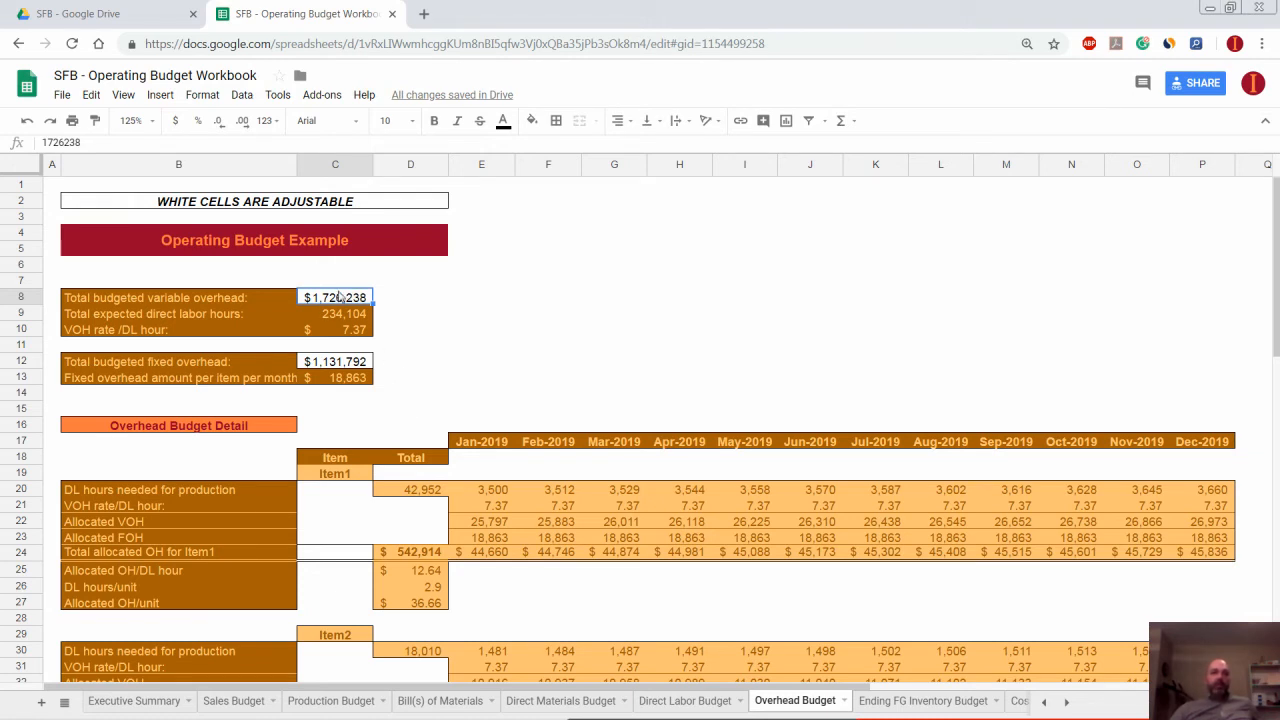
Step: Trace total expected direct labor hours to Total DL Hours on the Direct Labor Budget sheet, and inspect the VOH rate/DL hour formula
{"action": "left_click", "coordinate": [330, 316]}
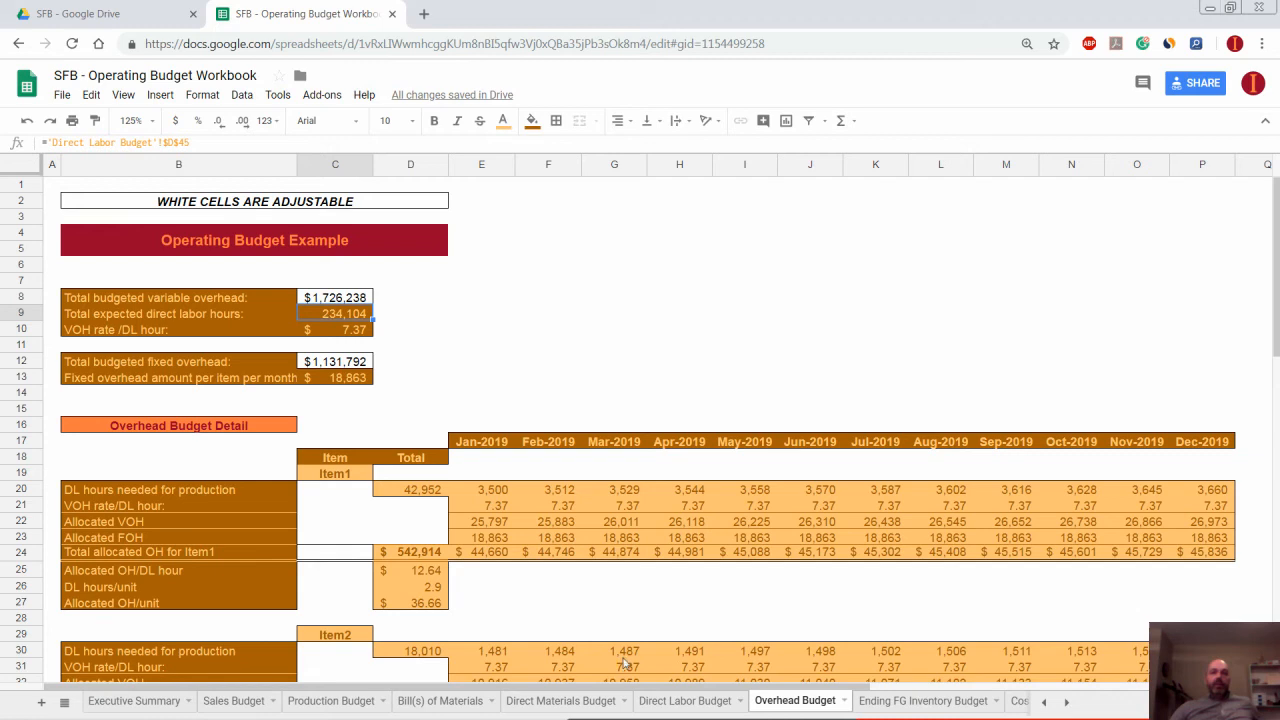
{"action": "left_click", "coordinate": [675, 700]}
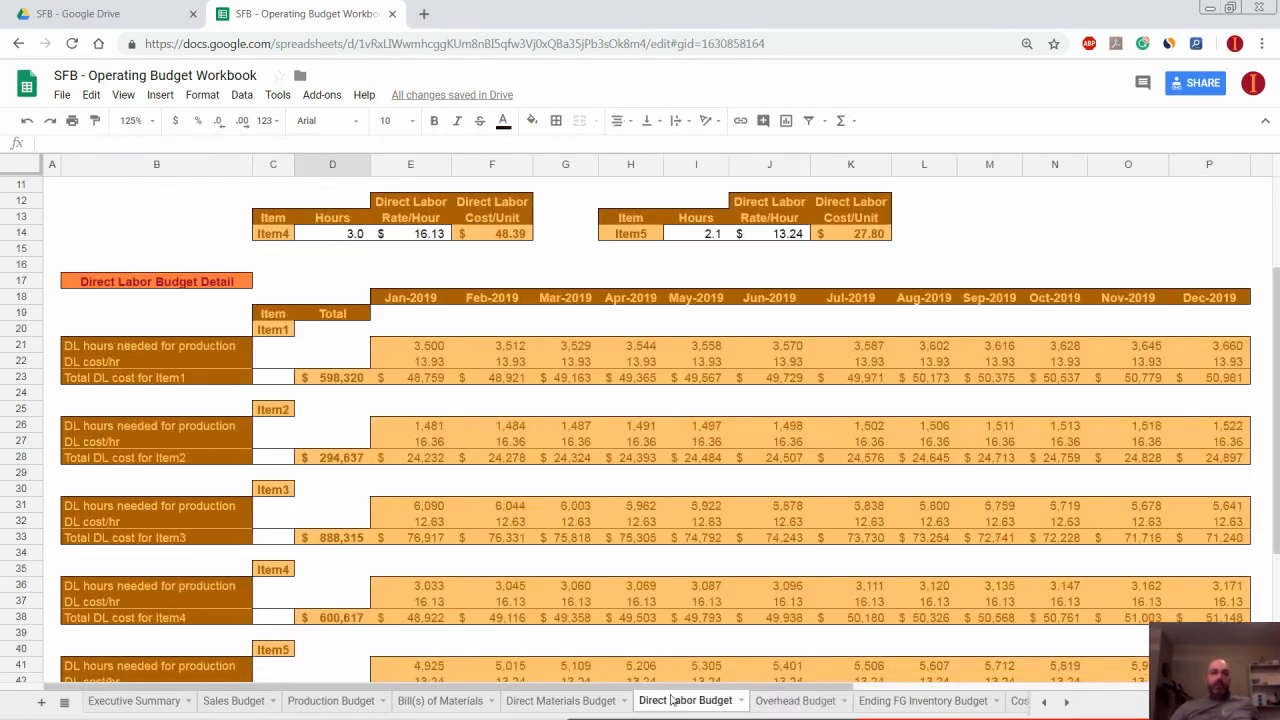
{"action": "scroll", "coordinate": [420, 540], "scroll_direction": "down", "scroll_amount": 4}
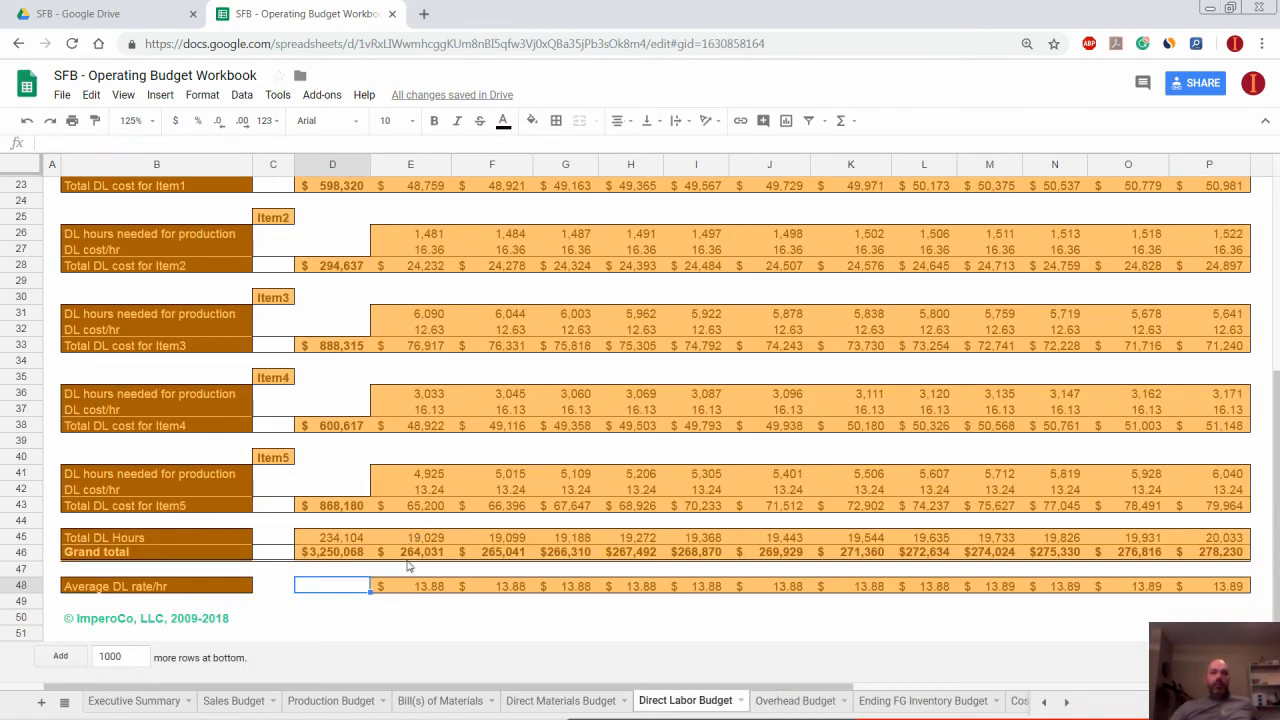
{"action": "left_click", "coordinate": [338, 538]}
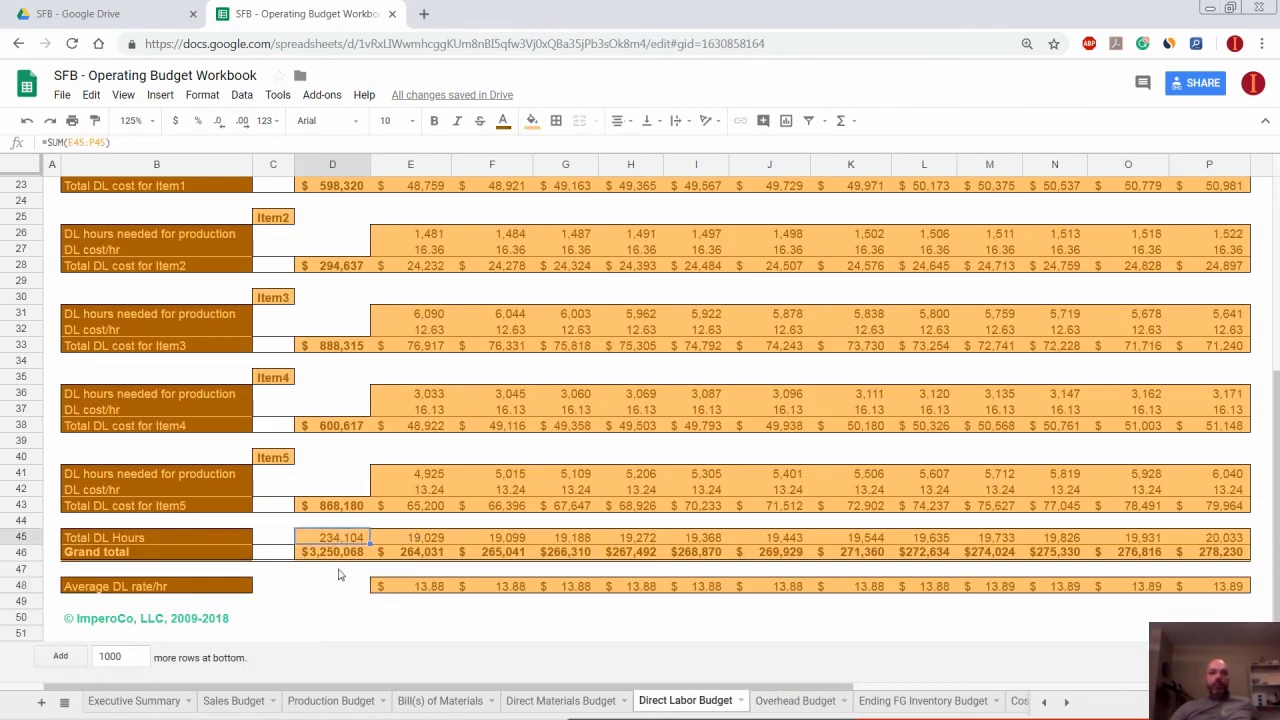
{"action": "left_click", "coordinate": [793, 701]}
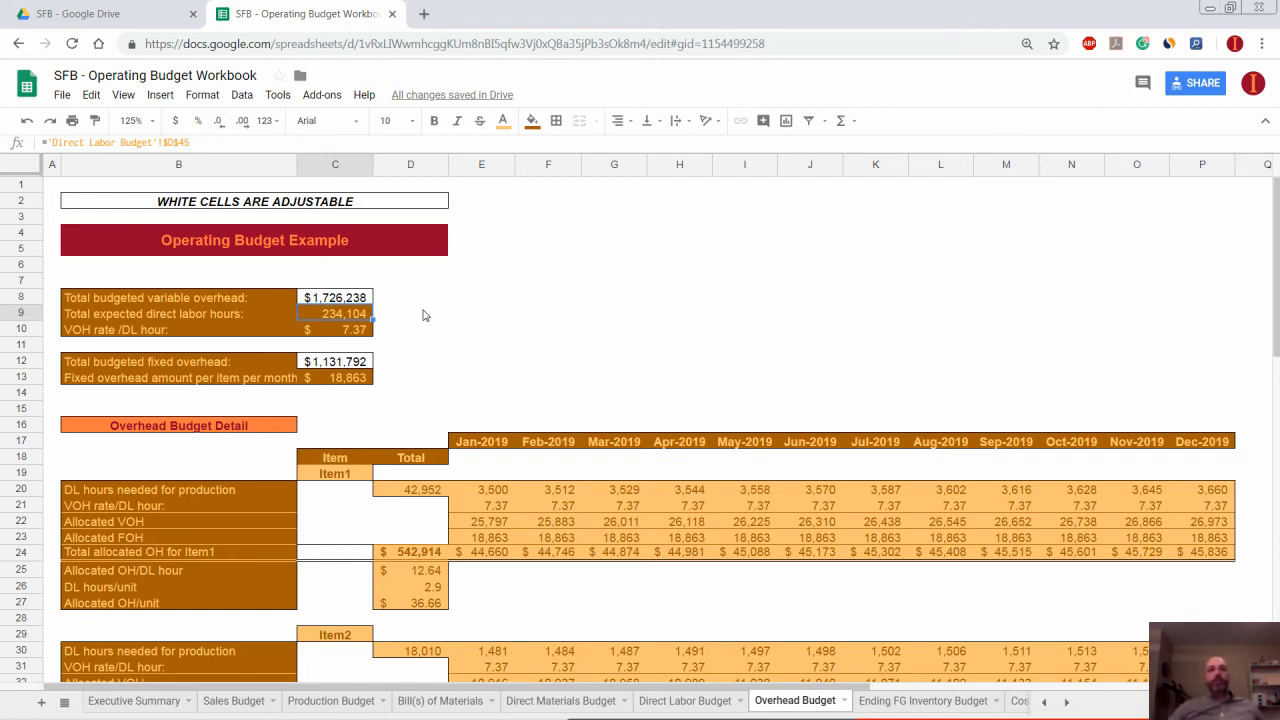
{"action": "key", "text": "Down"}
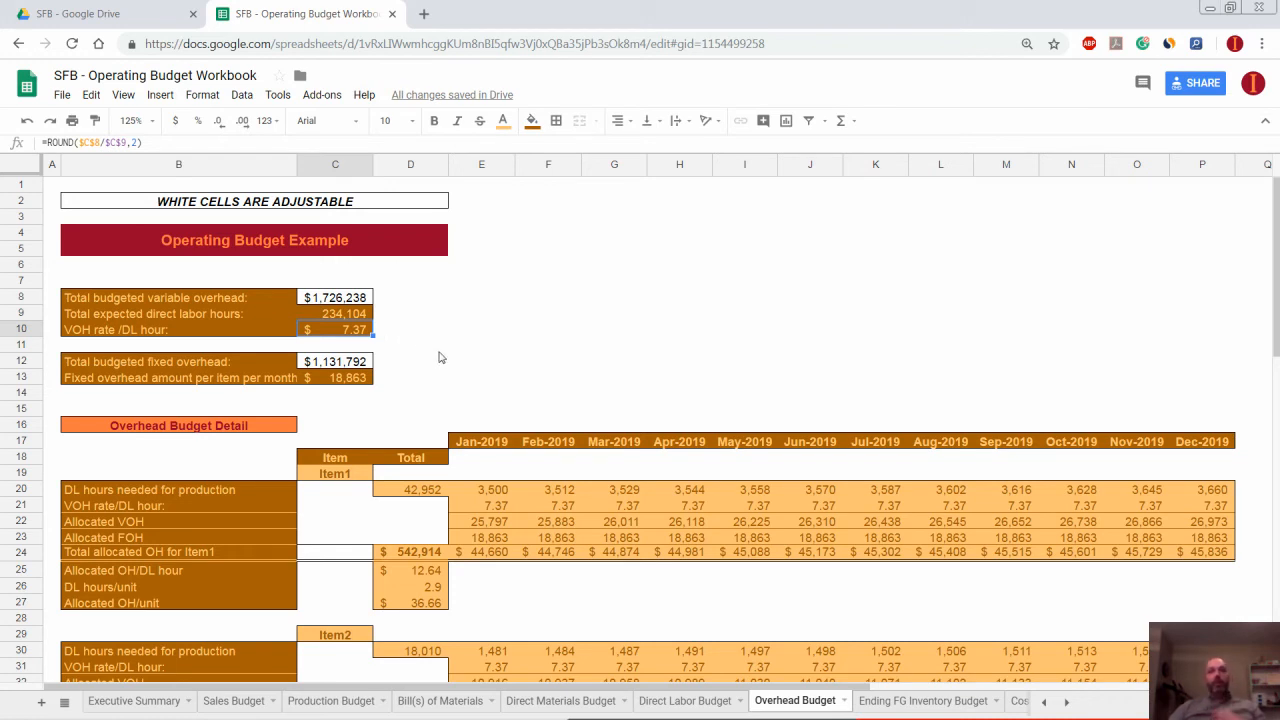
Step: Inspect the fixed overhead amount per item per month formula, check it with =C12/60 in cell E12, and clear that cell
{"action": "left_click", "coordinate": [358, 383]}
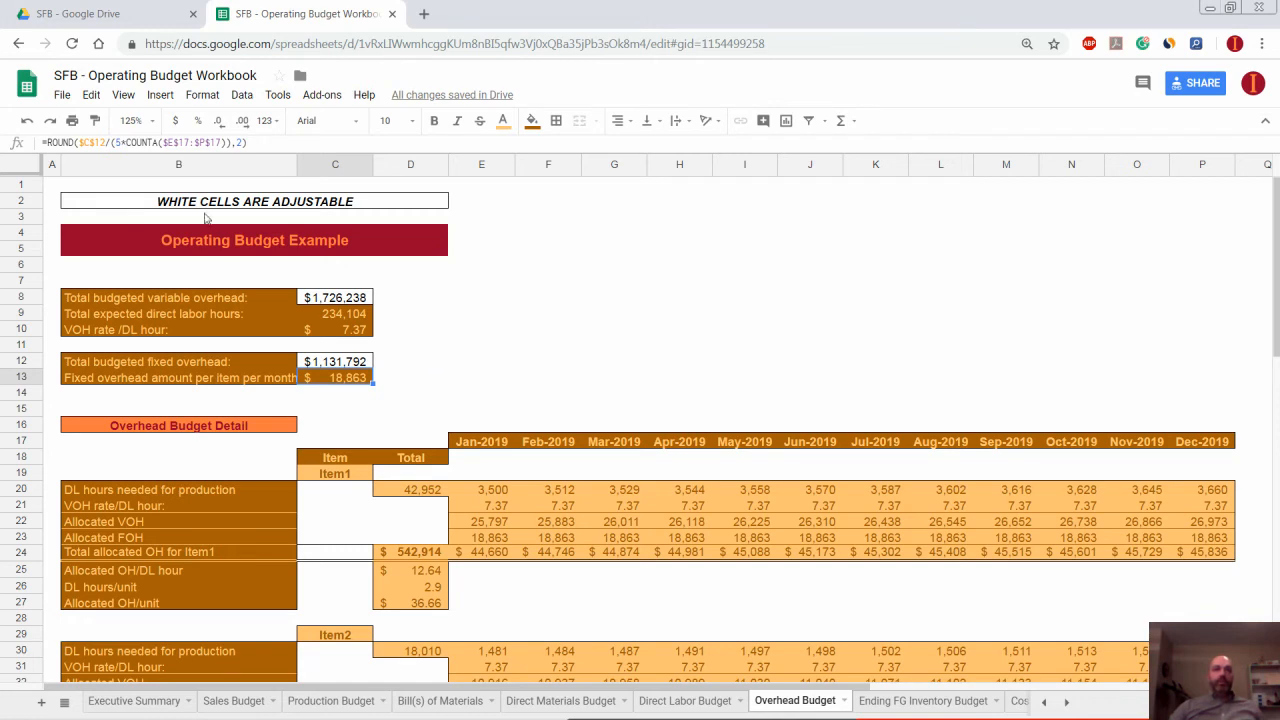
{"action": "left_click", "coordinate": [403, 363]}
{"action": "left_click", "coordinate": [466, 365]}
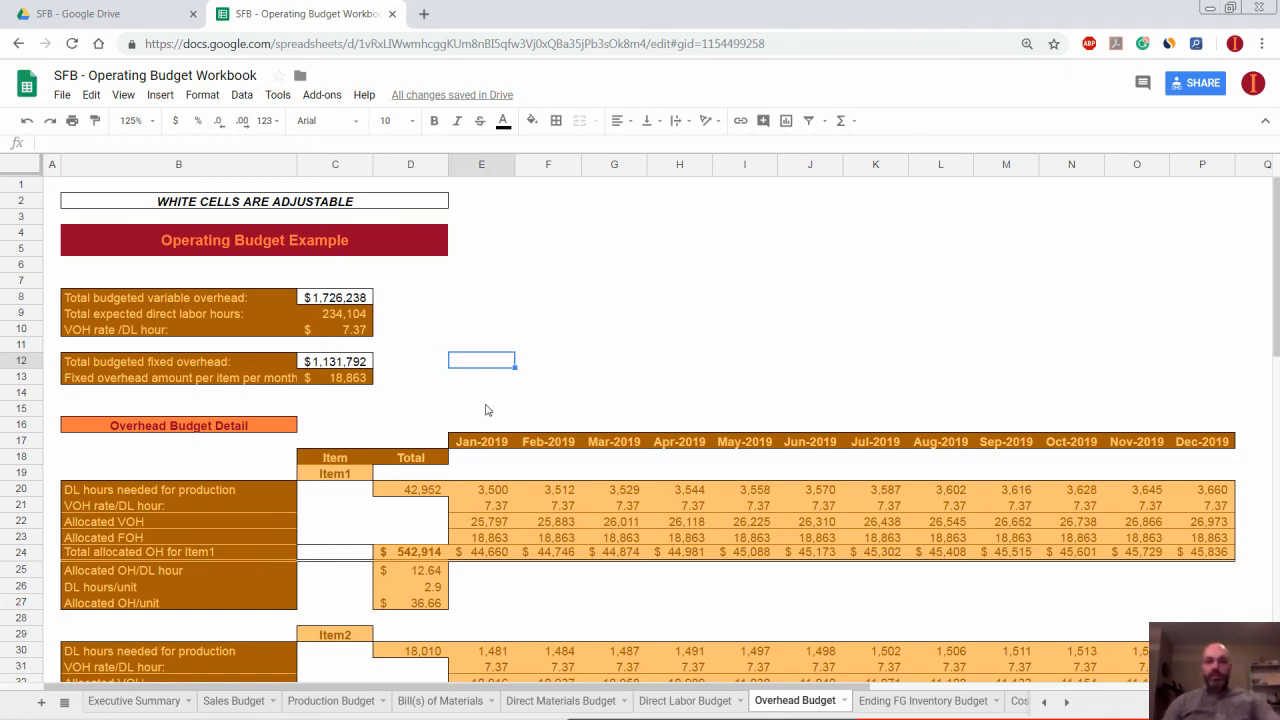
{"action": "type", "text": "="}
{"action": "key", "text": "Left"}
{"action": "key", "text": "Left"}
{"action": "type", "text": "/60"}
{"action": "key", "text": "Return"}
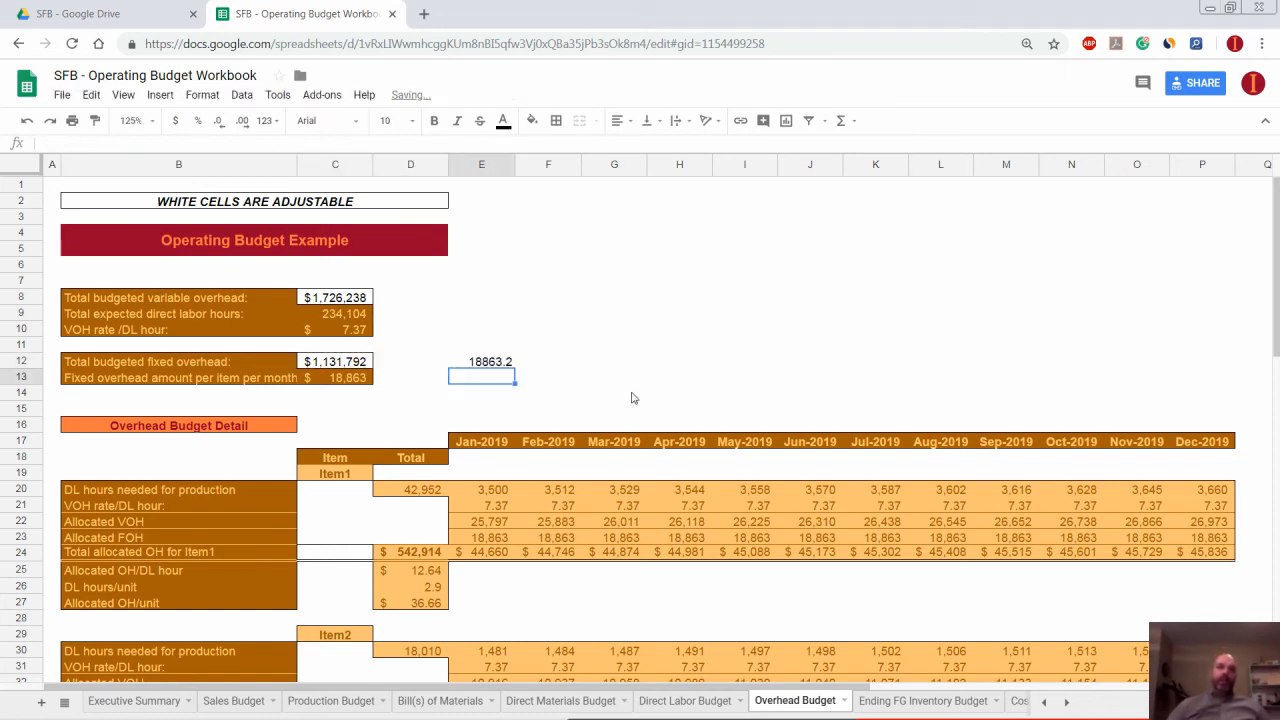
{"action": "left_click", "coordinate": [486, 367]}
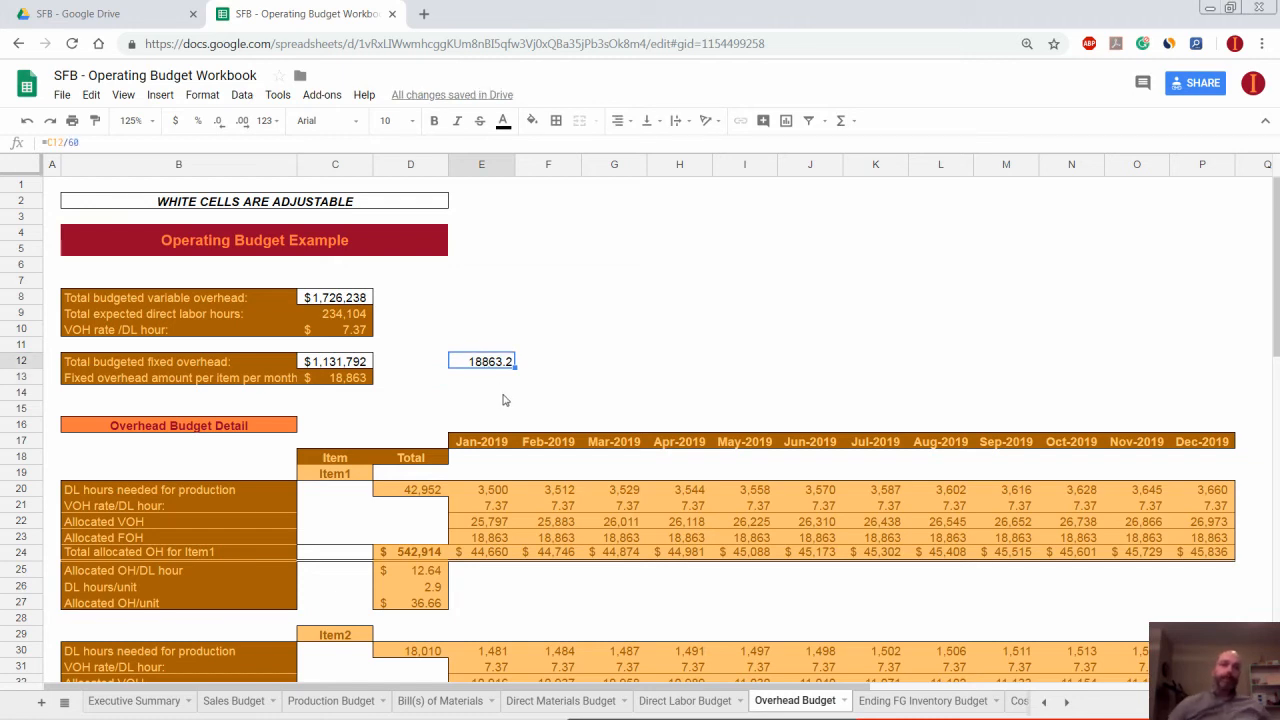
{"action": "key", "text": "Delete"}
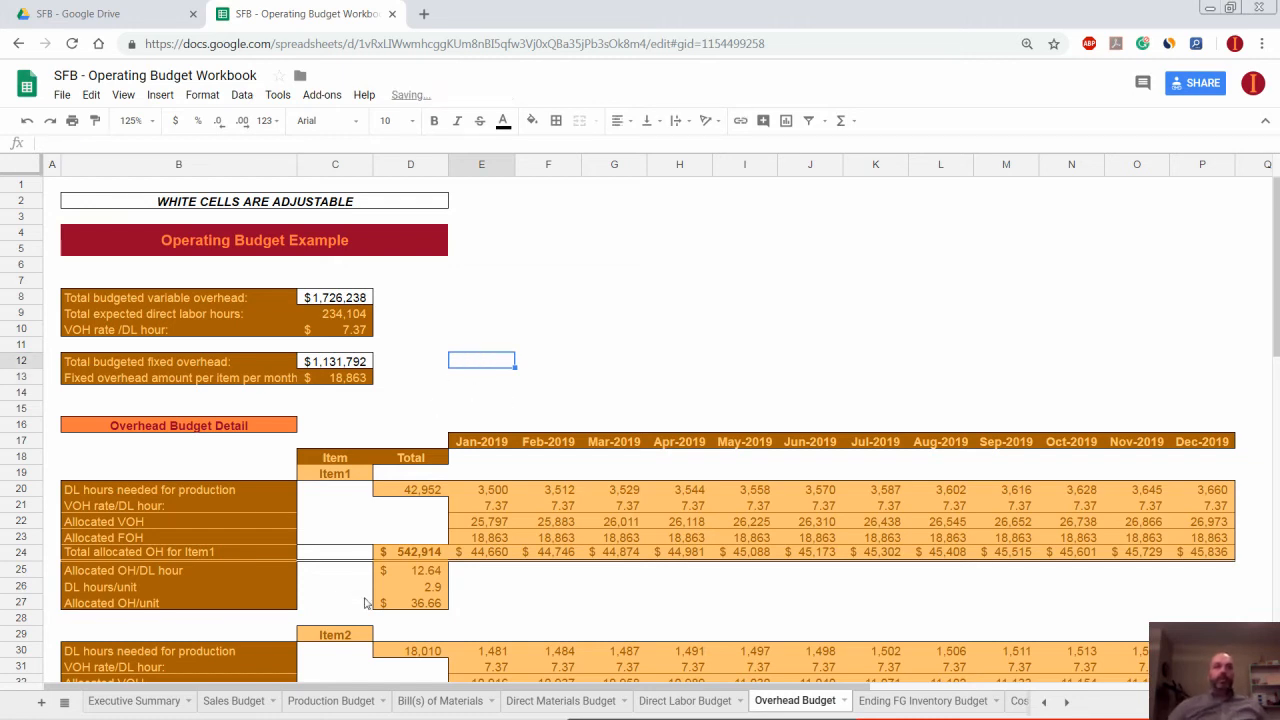
Step: Glance over the Production Budget, Bill(s) of Materials, Direct Materials Budget and Direct Labor Budget sheets and return to Overhead Budget
{"action": "left_click", "coordinate": [334, 700]}
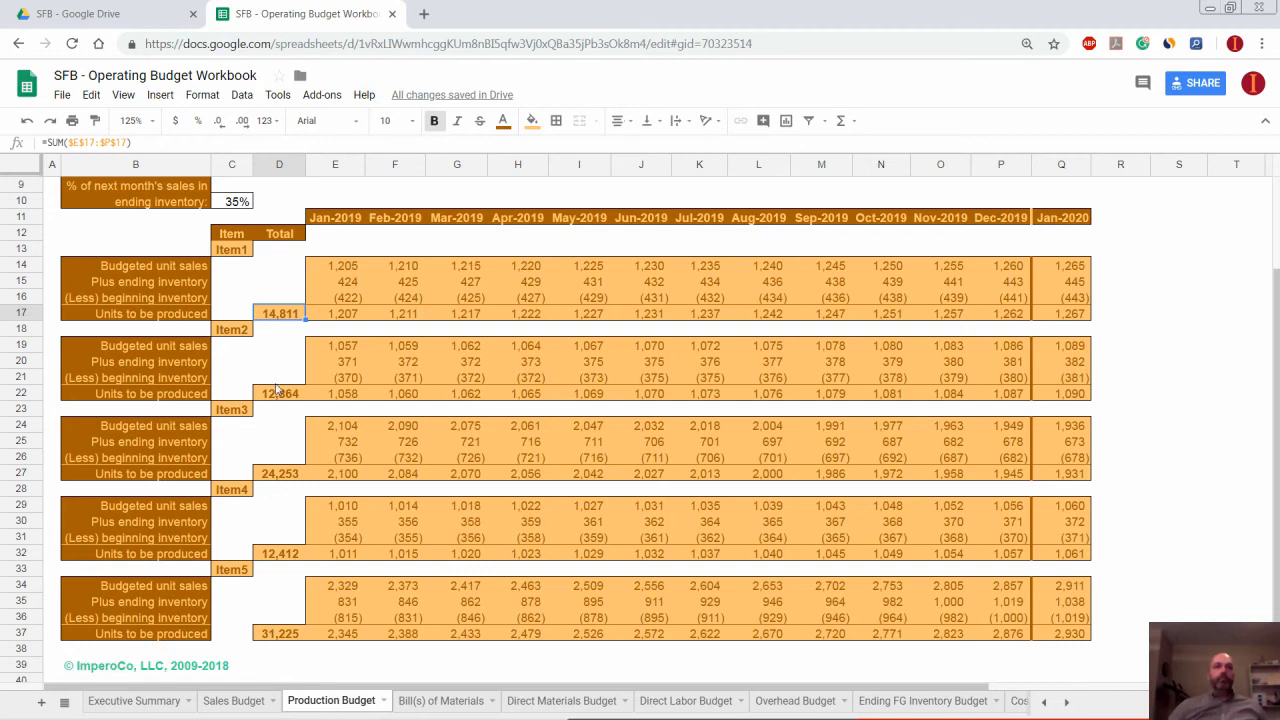
{"action": "scroll", "coordinate": [354, 337], "scroll_direction": "up", "scroll_amount": 3}
{"action": "left_click", "coordinate": [436, 701]}
{"action": "left_click", "coordinate": [566, 701]}
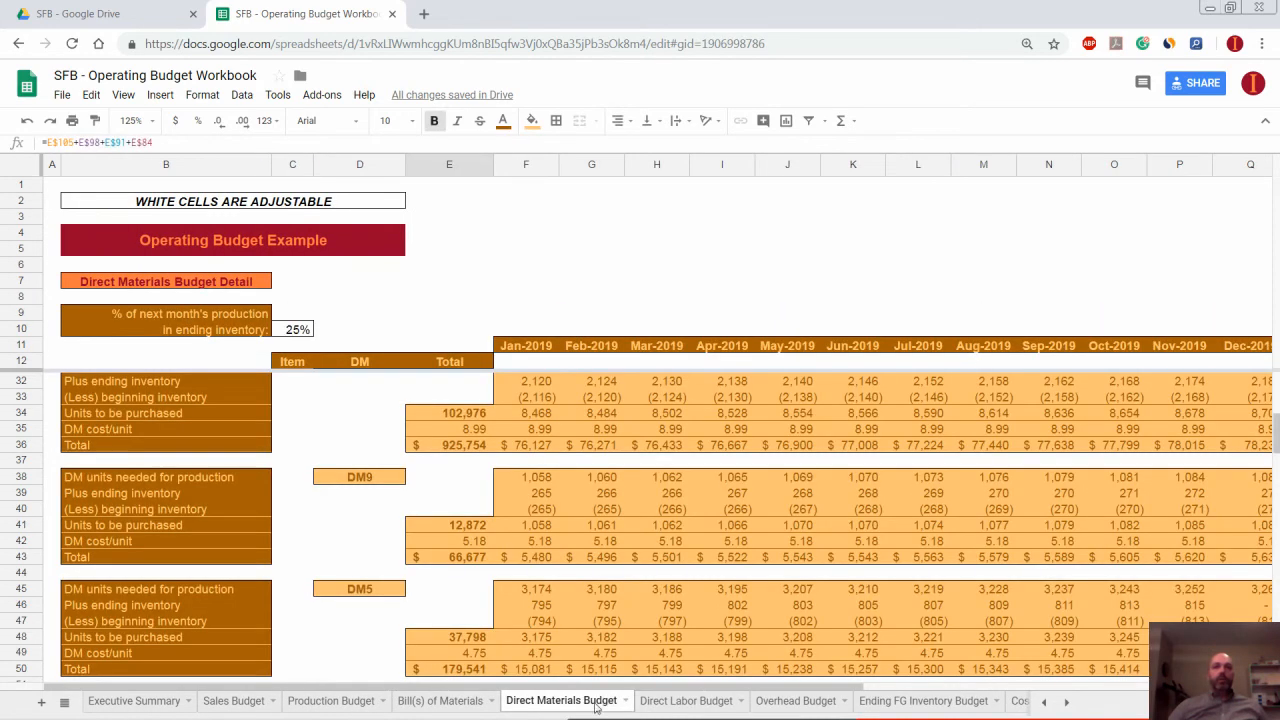
{"action": "left_click", "coordinate": [684, 701]}
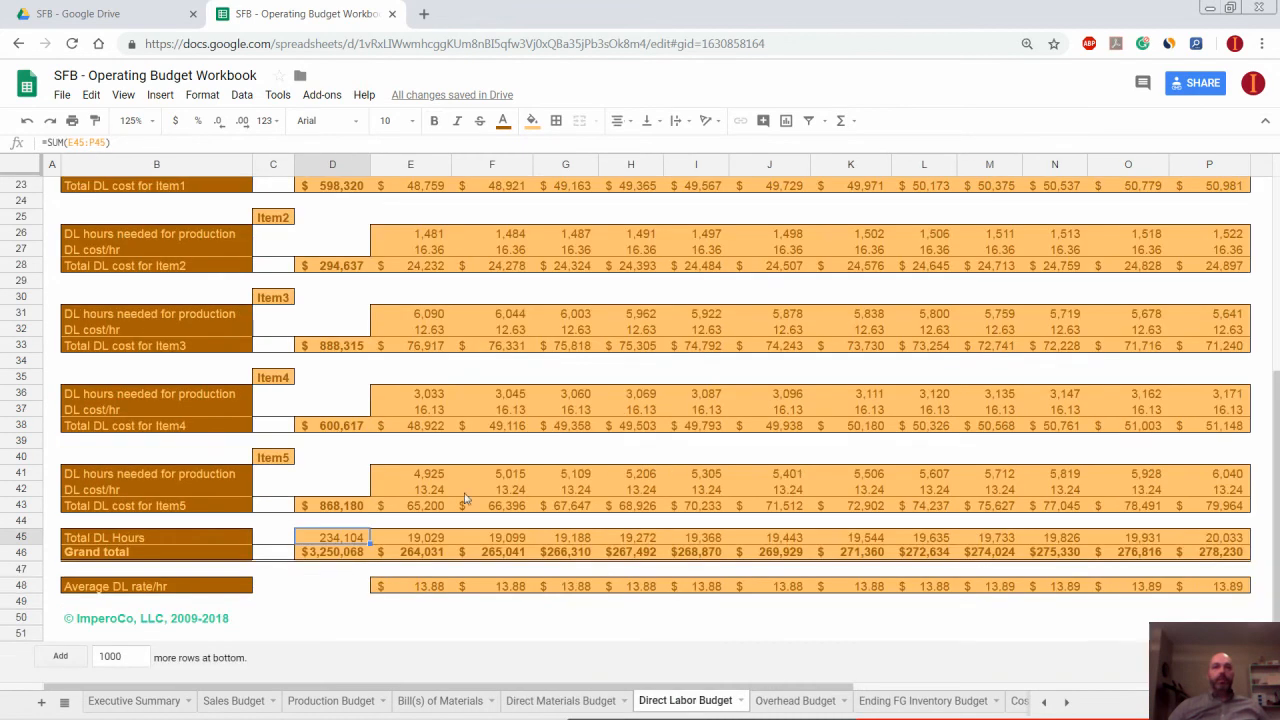
{"action": "scroll", "coordinate": [457, 432], "scroll_direction": "up", "scroll_amount": 5}
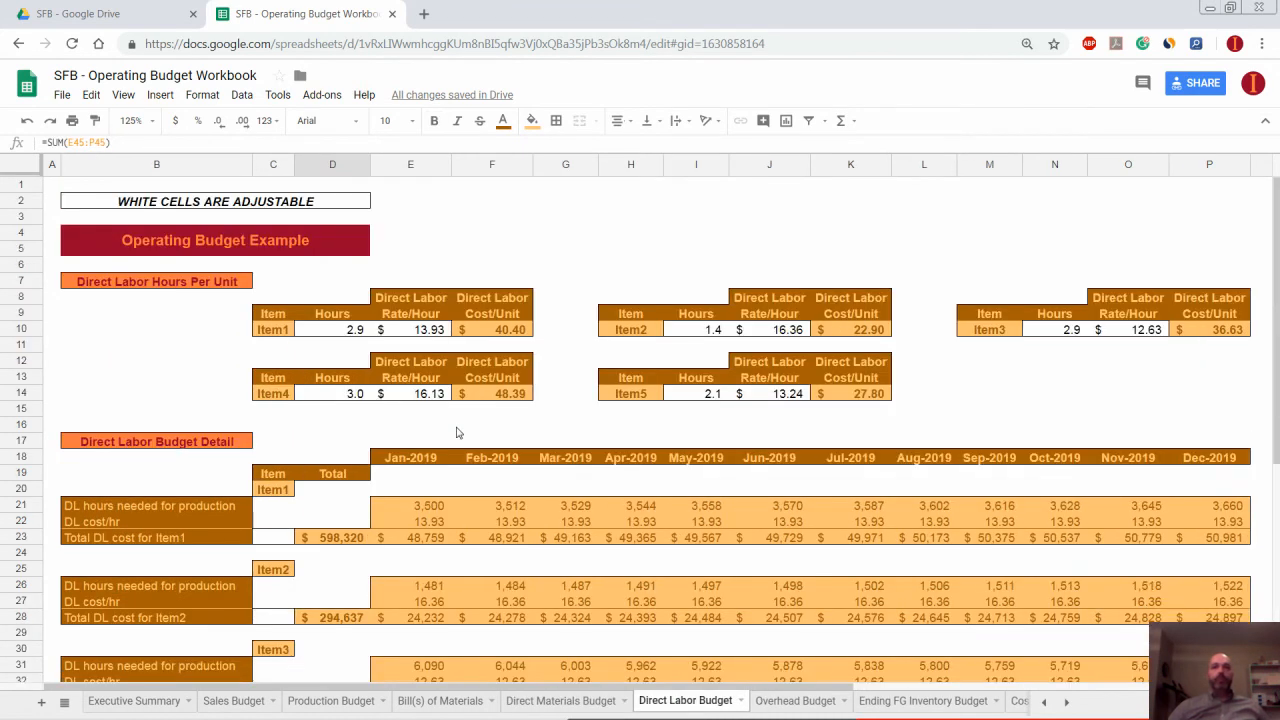
{"action": "left_click", "coordinate": [795, 701]}
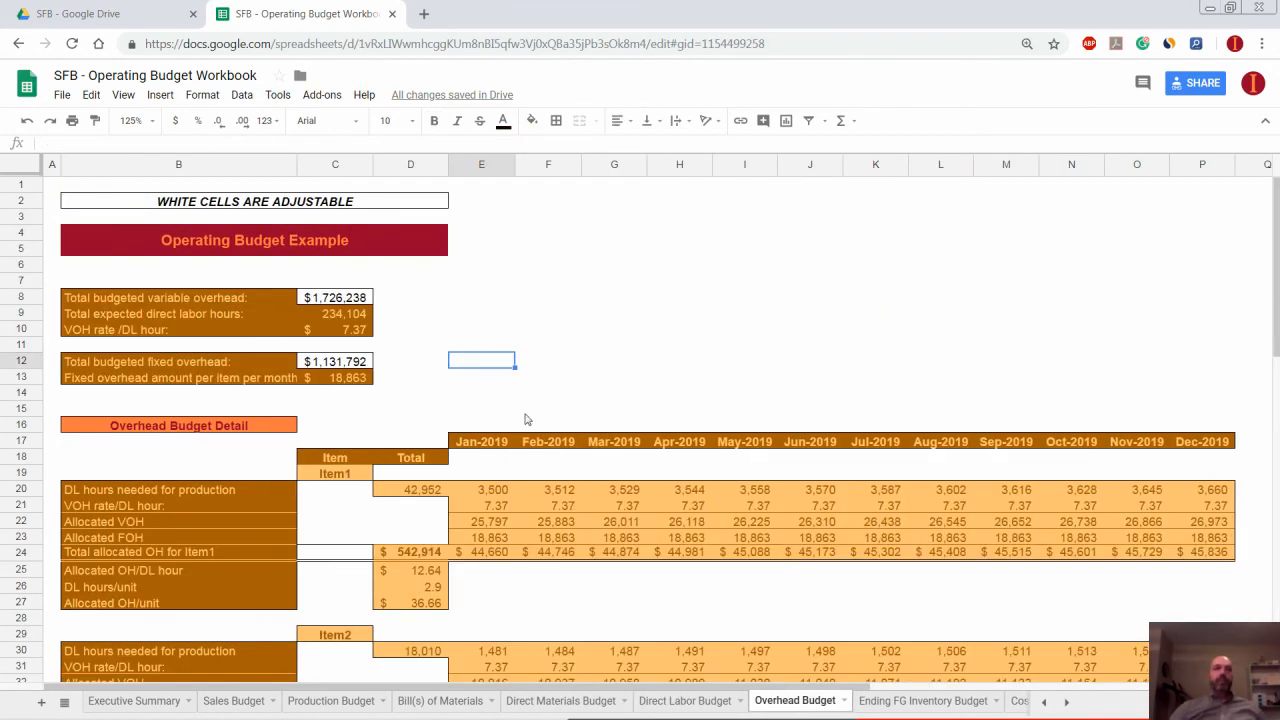
Step: Inspect Item1's monthly DL hours needed for production and the Jan-2019 VOH rate/DL hour and Allocated VOH formulas
{"action": "scroll", "coordinate": [523, 417], "scroll_direction": "down", "scroll_amount": 2}
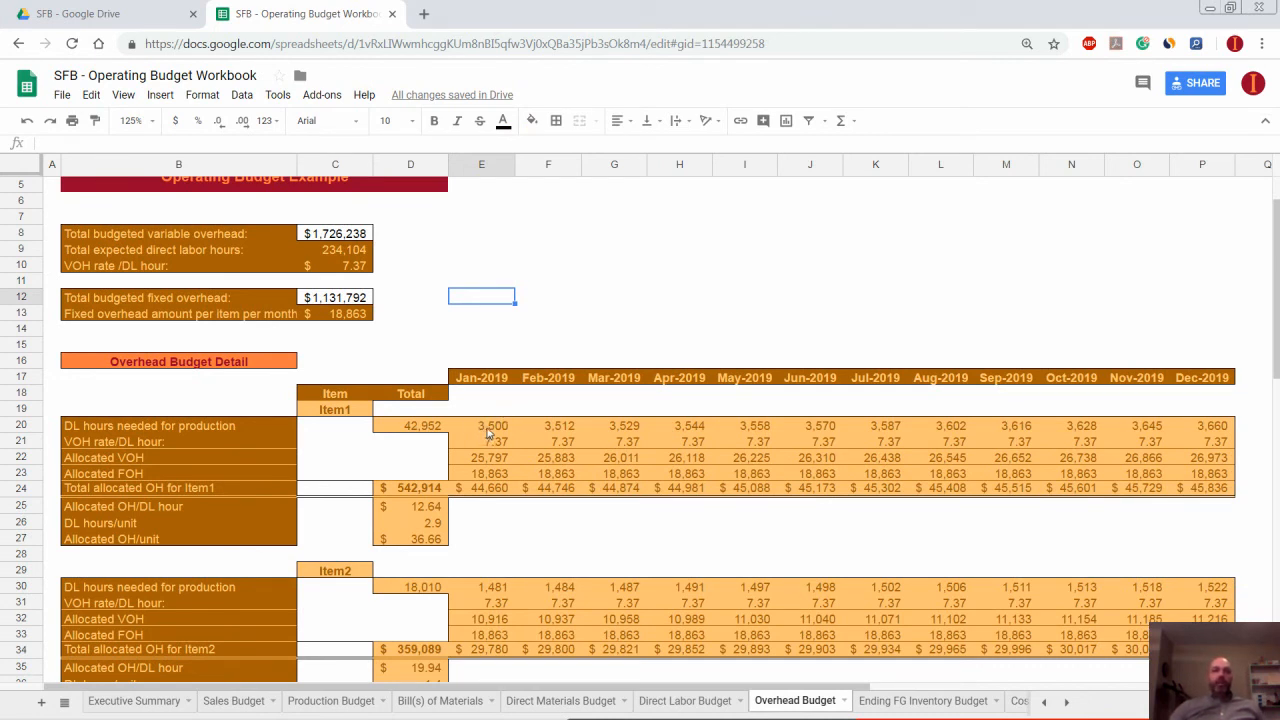
{"action": "left_click", "coordinate": [488, 428]}
{"action": "left_click", "coordinate": [117, 427]}
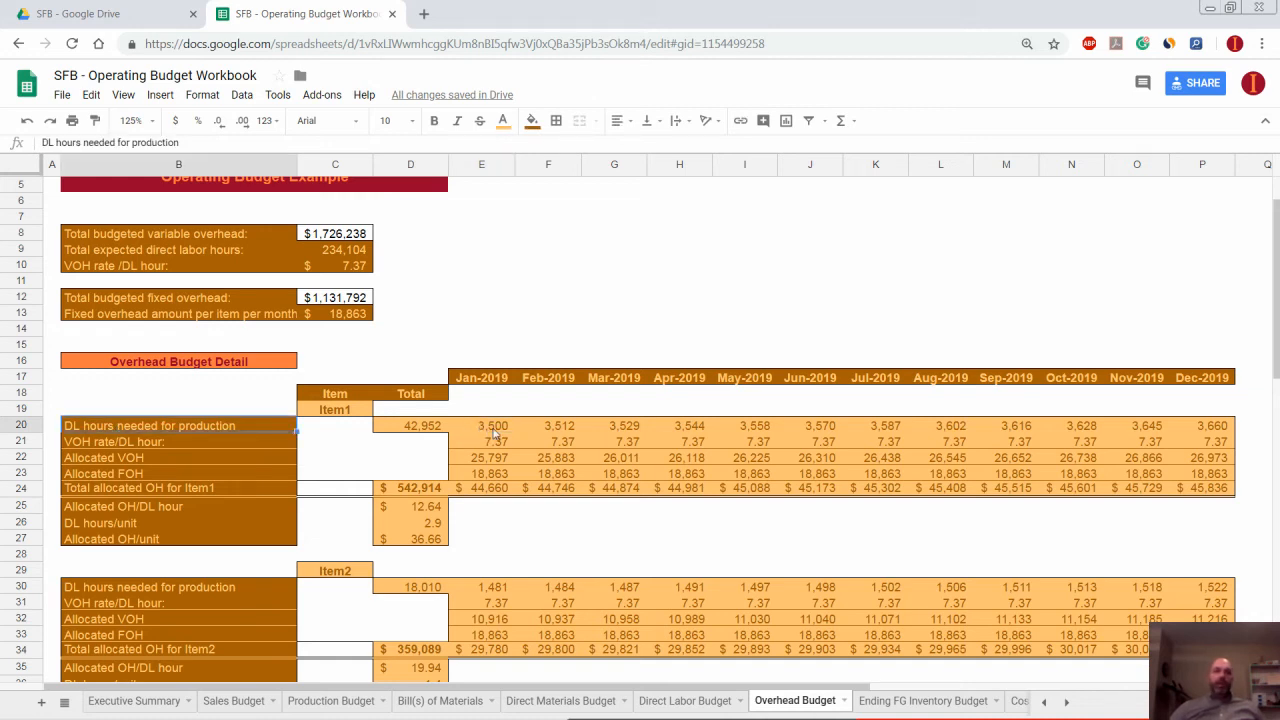
{"action": "left_click_drag", "start_coordinate": [500, 430], "coordinate": [1218, 430]}
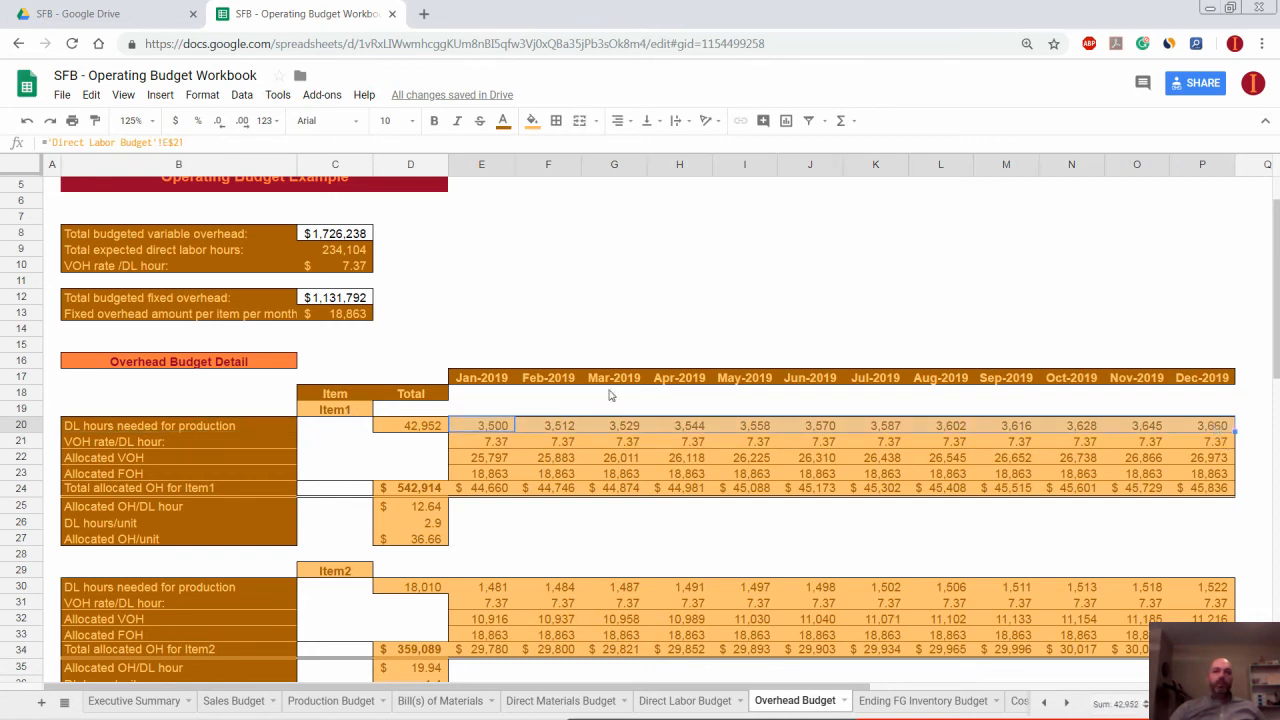
{"action": "left_click", "coordinate": [506, 448]}
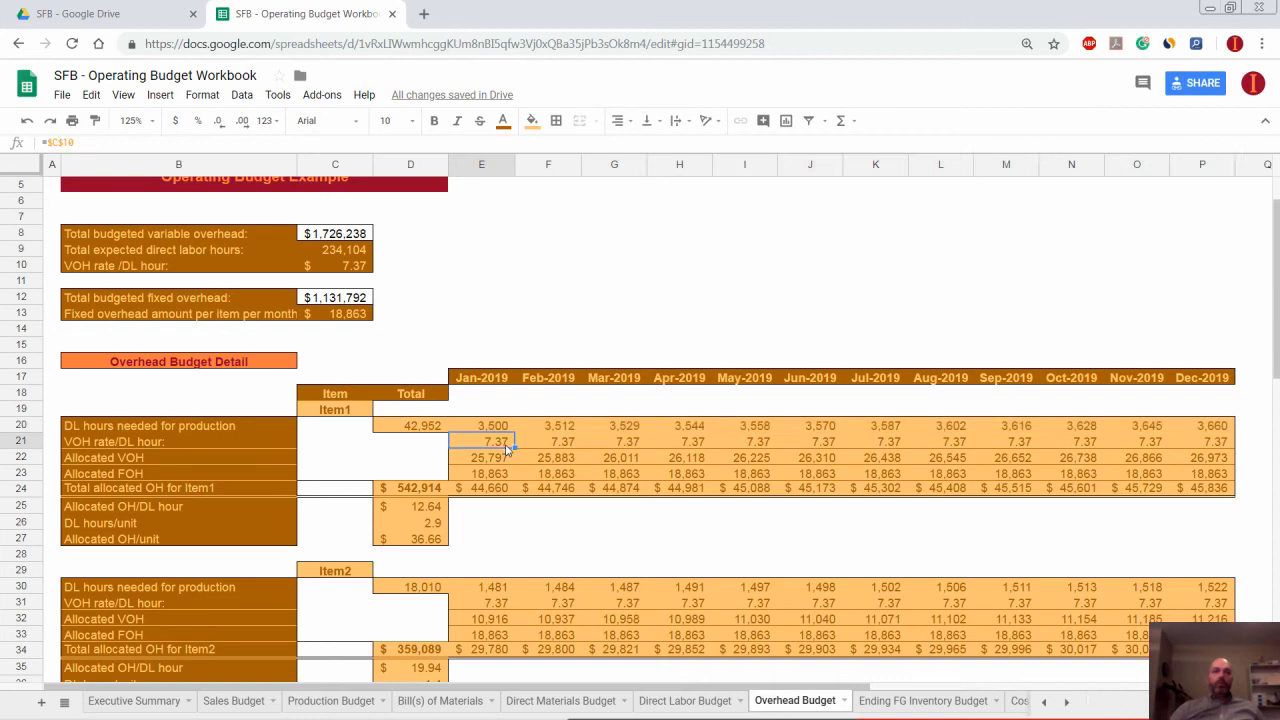
{"action": "left_click", "coordinate": [494, 466]}
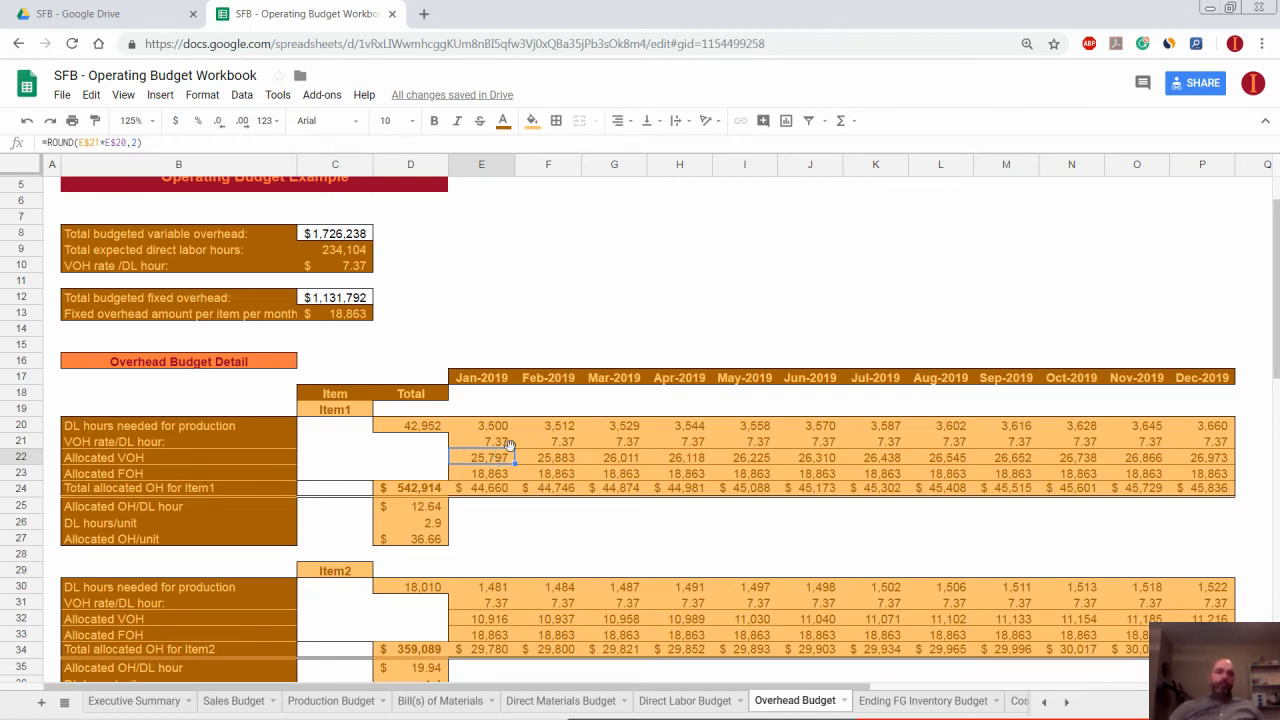
Step: Trace Item1's total DL hours needed for production to its monthly row on the Direct Labor Budget sheet and return to Overhead Budget
{"action": "scroll", "coordinate": [508, 460], "scroll_direction": "up", "scroll_amount": 1}
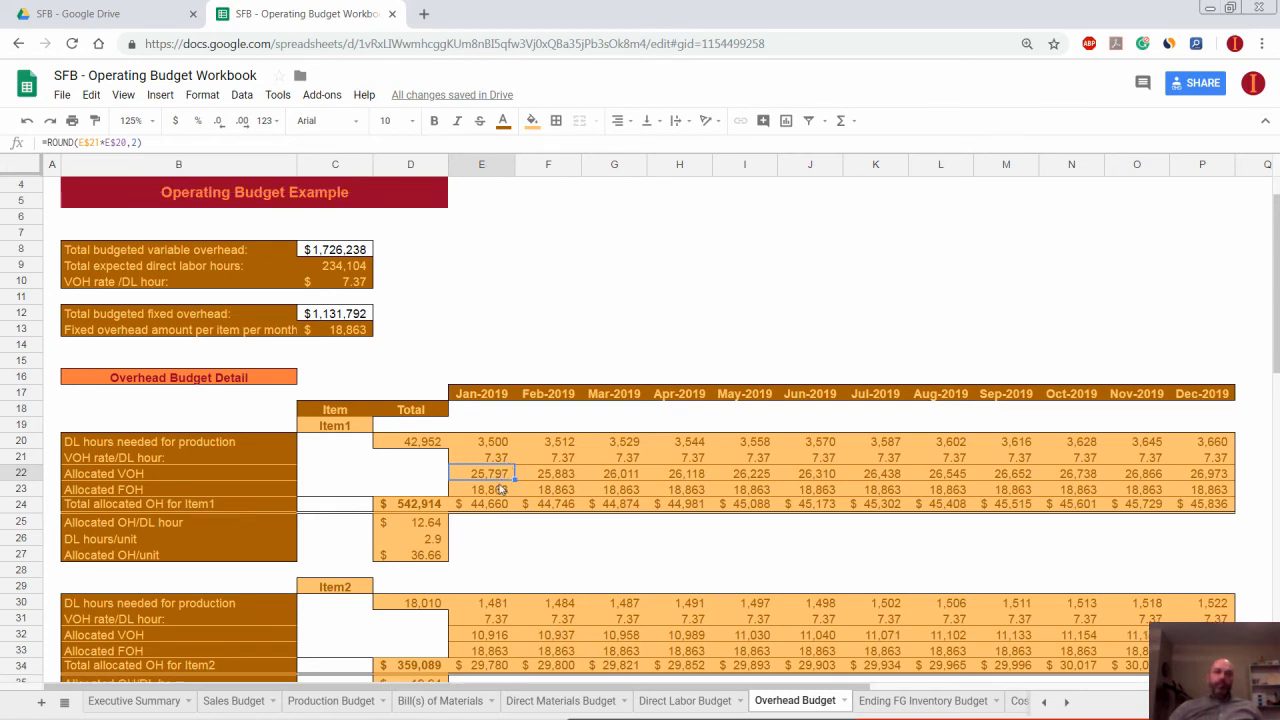
{"action": "left_click", "coordinate": [422, 441]}
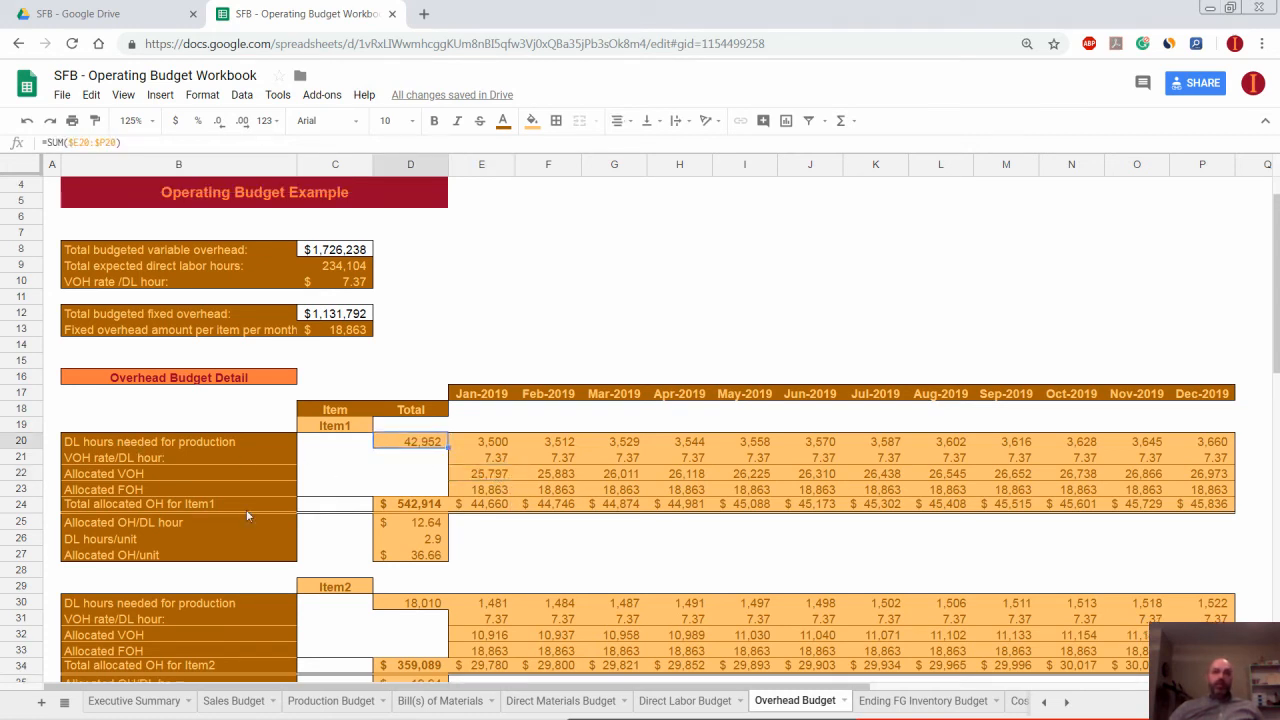
{"action": "left_click", "coordinate": [690, 703]}
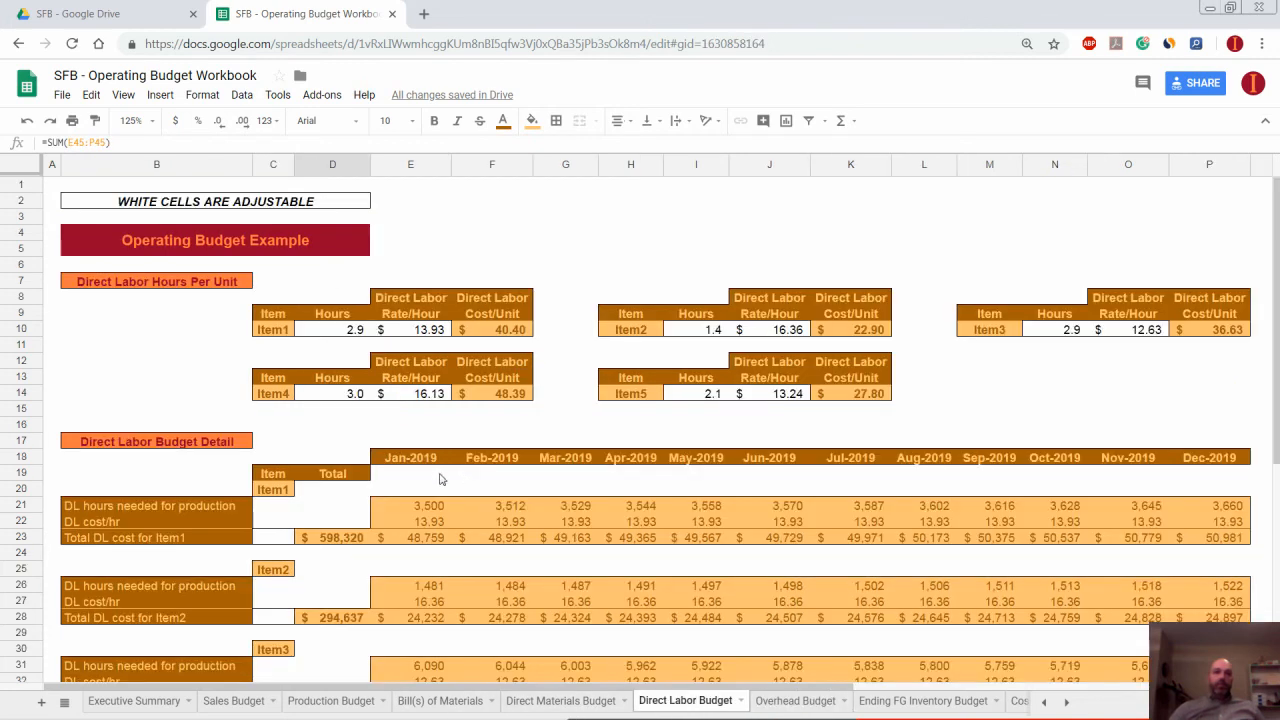
{"action": "scroll", "coordinate": [425, 503], "scroll_direction": "down", "scroll_amount": 2}
{"action": "scroll", "coordinate": [425, 500], "scroll_direction": "down", "scroll_amount": 1}
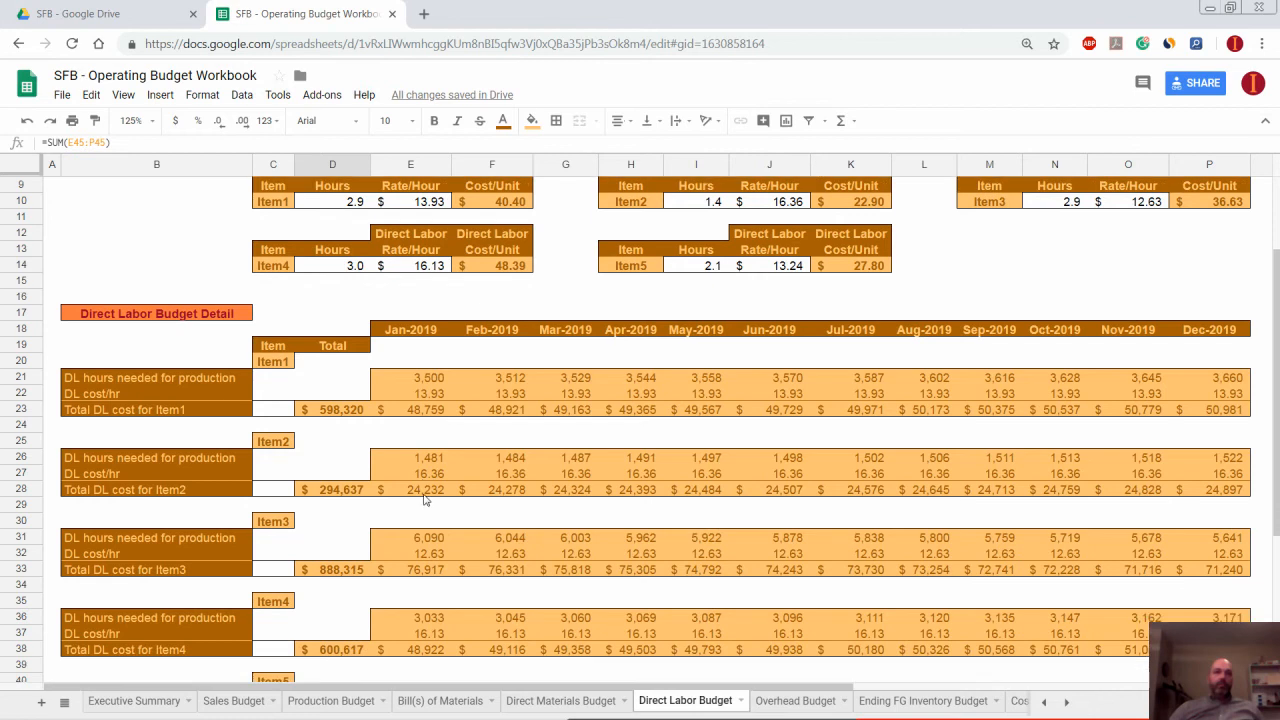
{"action": "scroll", "coordinate": [425, 500], "scroll_direction": "down", "scroll_amount": 5}
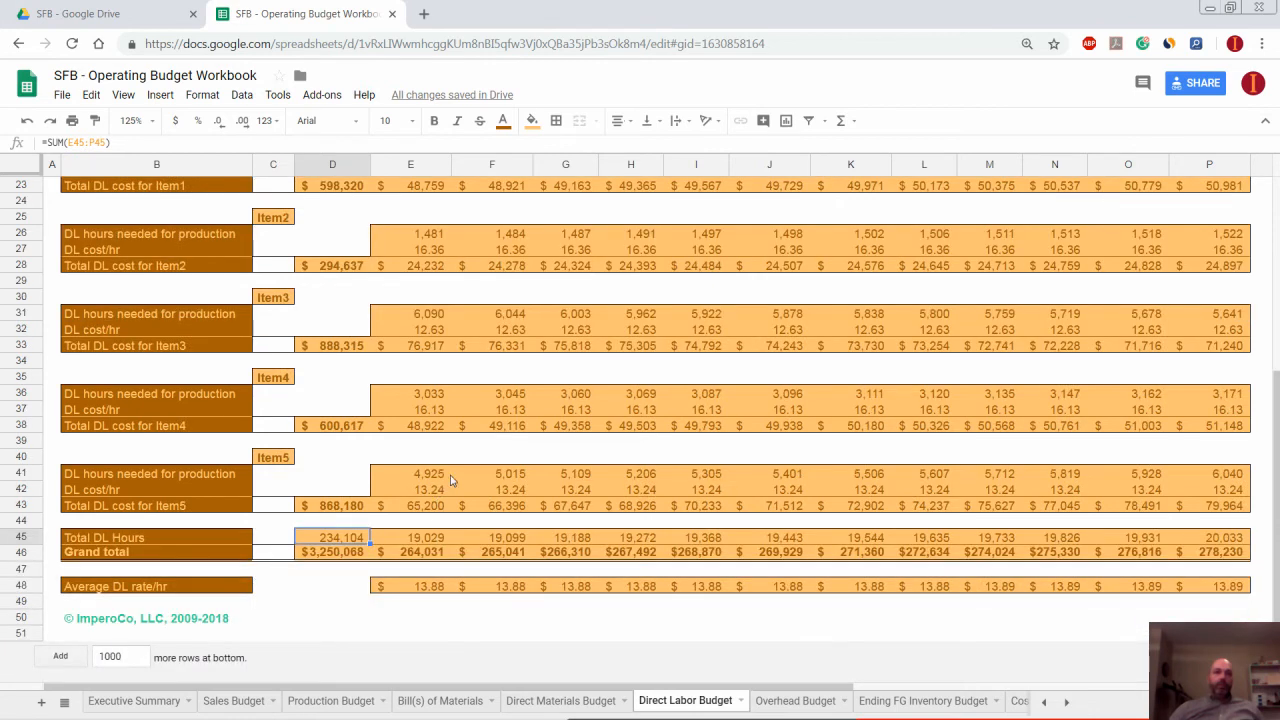
{"action": "scroll", "coordinate": [450, 481], "scroll_direction": "up", "scroll_amount": 4}
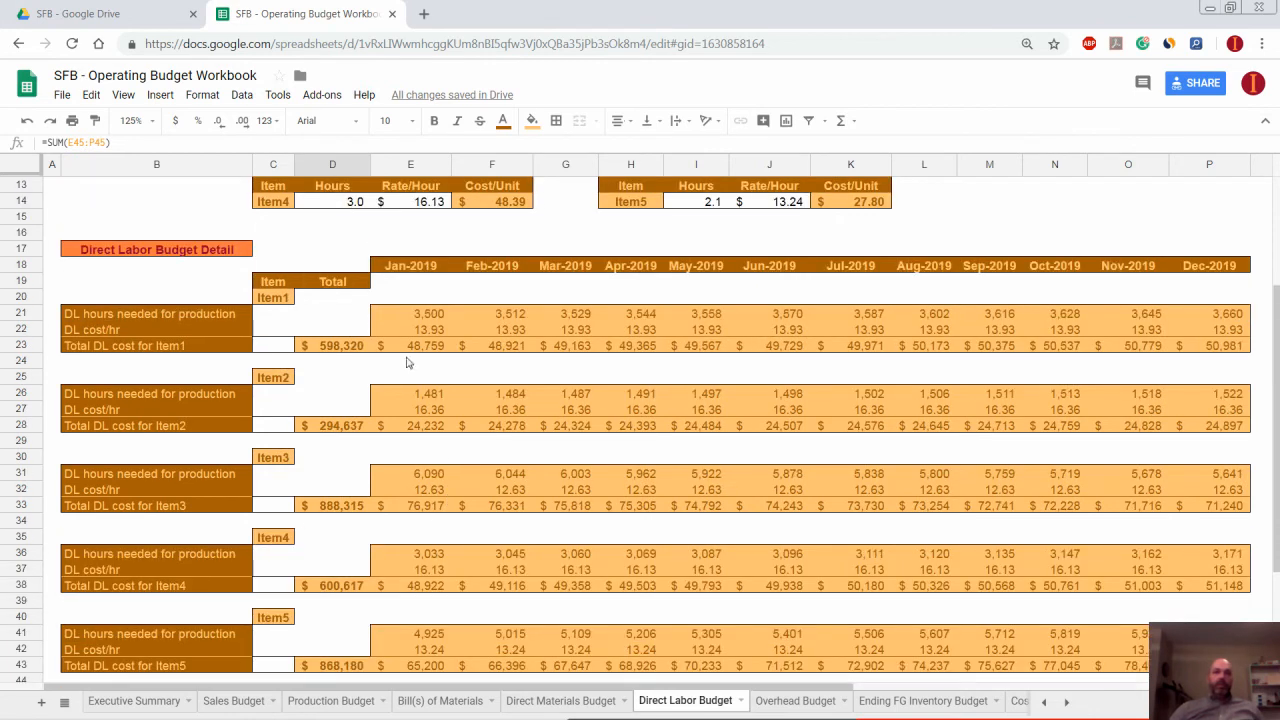
{"action": "left_click_drag", "start_coordinate": [408, 318], "coordinate": [1192, 323]}
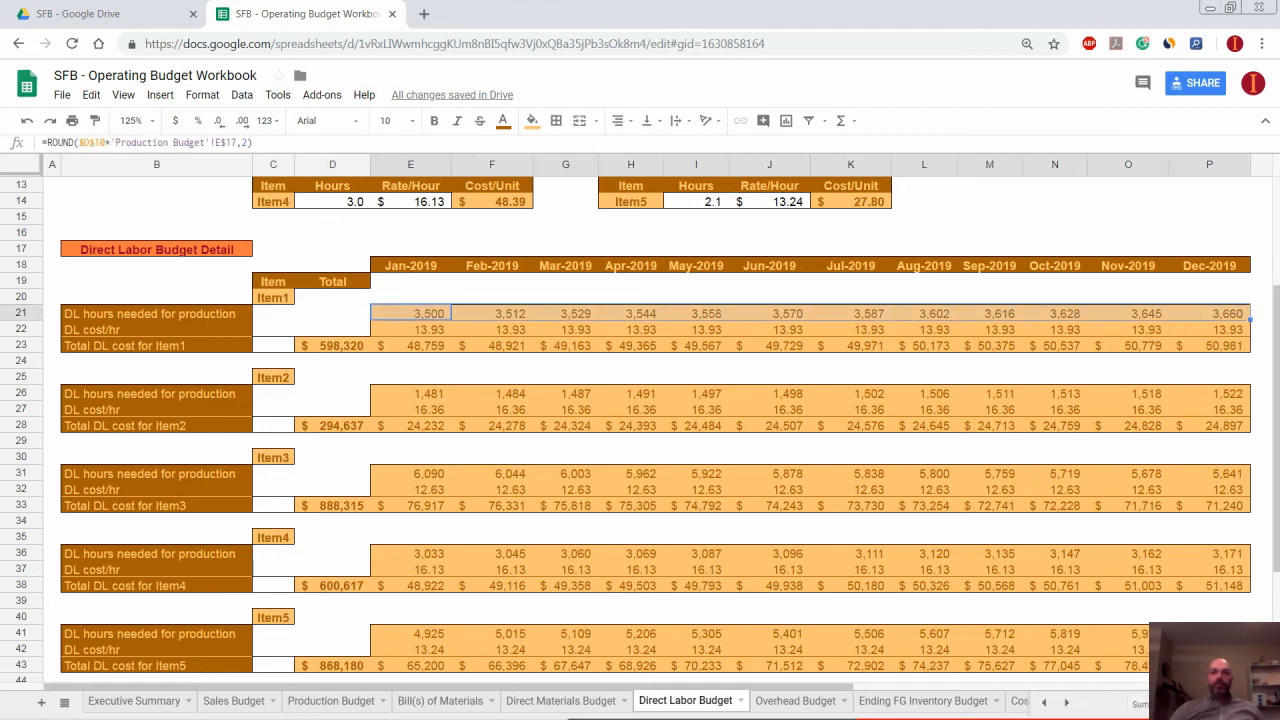
{"action": "left_click", "coordinate": [393, 318]}
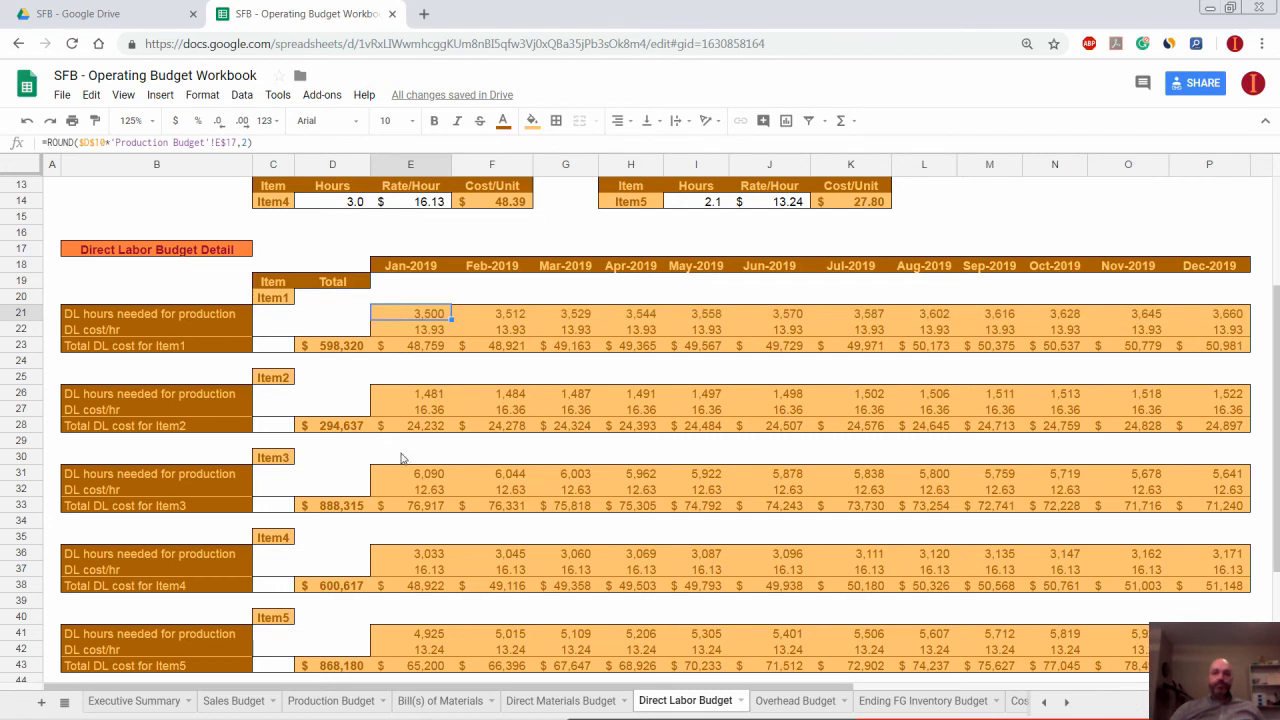
{"action": "left_click", "coordinate": [793, 703]}
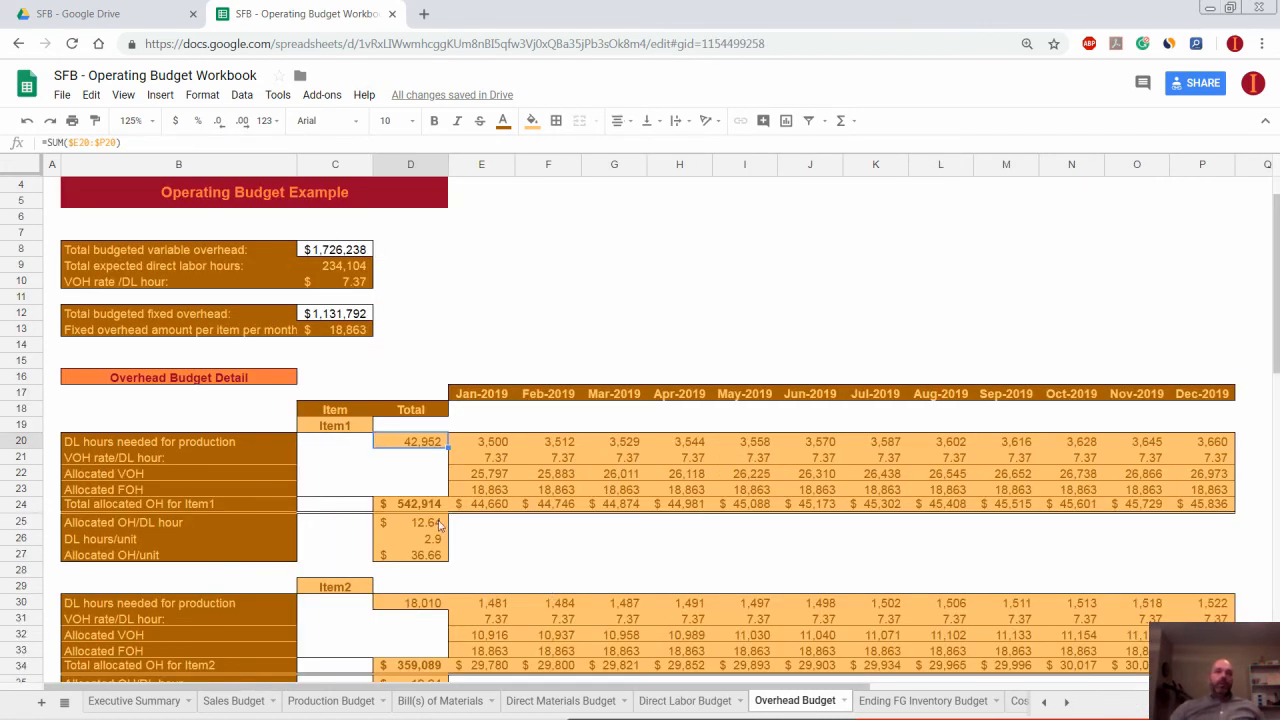
Step: Compare Item1's Jan-2019 Allocated VOH formula with the January and December DL hours cells it relates to
{"action": "left_click", "coordinate": [496, 476]}
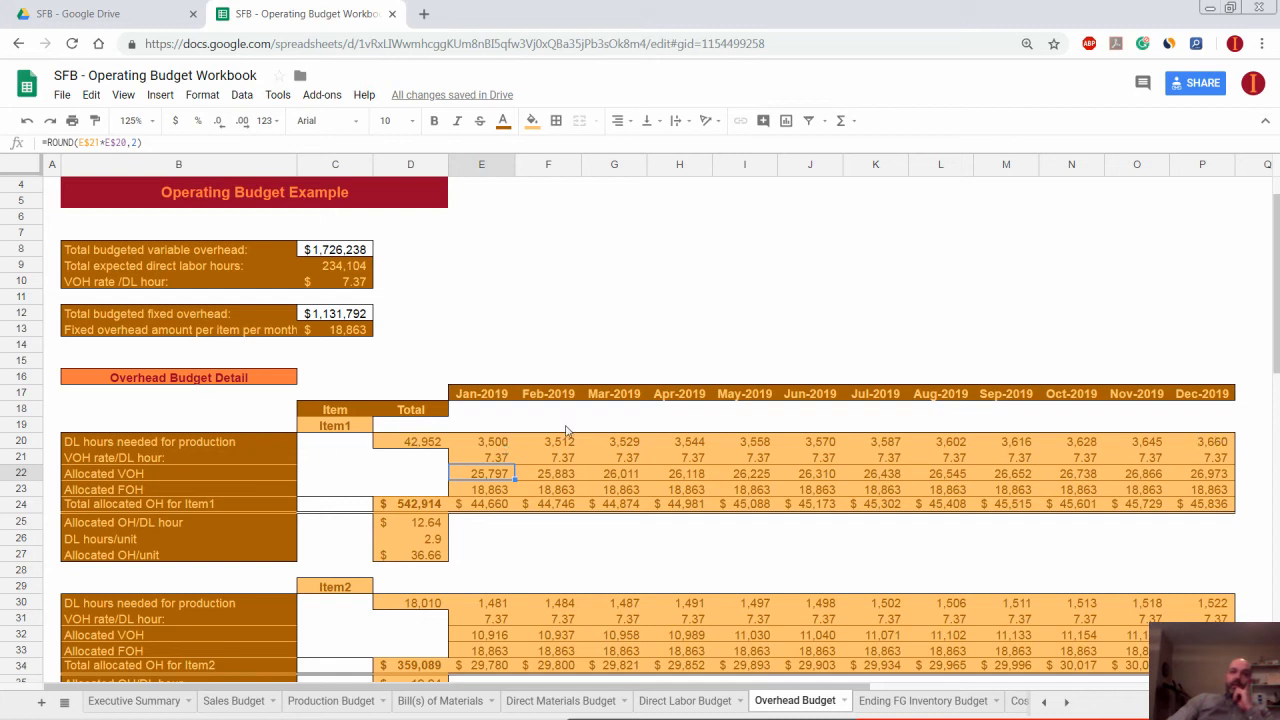
{"action": "left_click", "coordinate": [490, 446]}
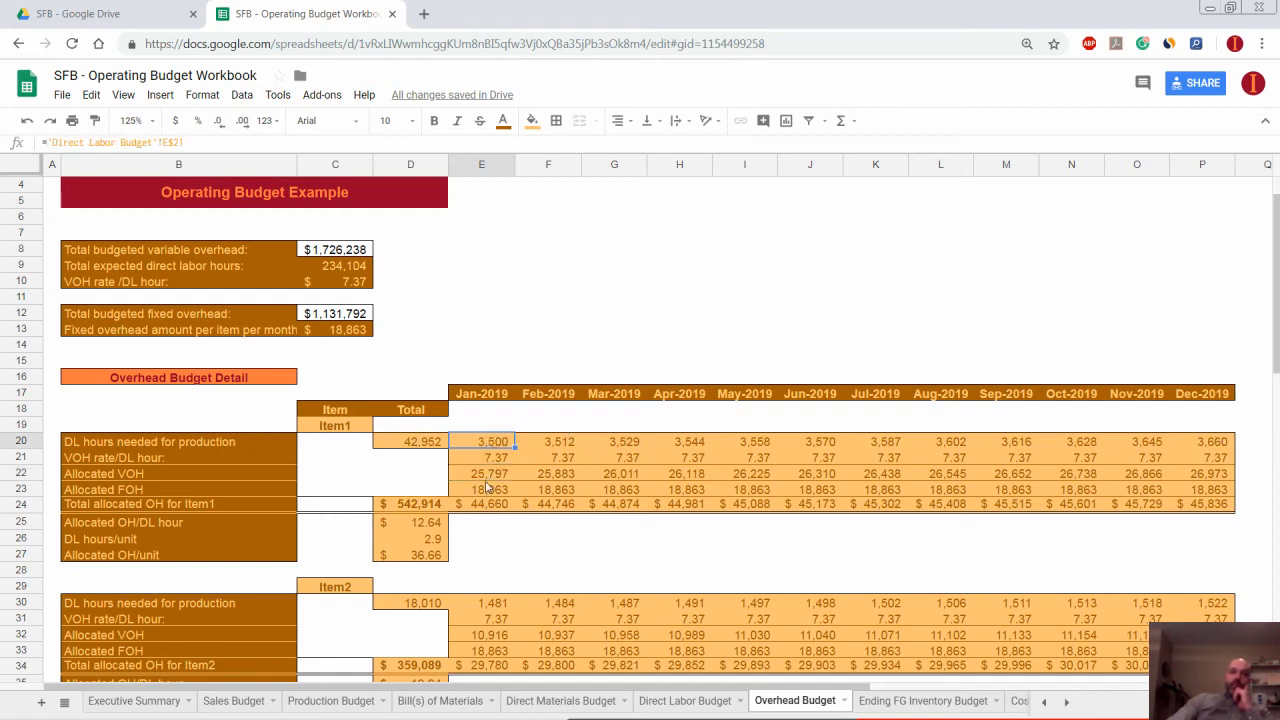
{"action": "left_click", "coordinate": [1227, 449]}
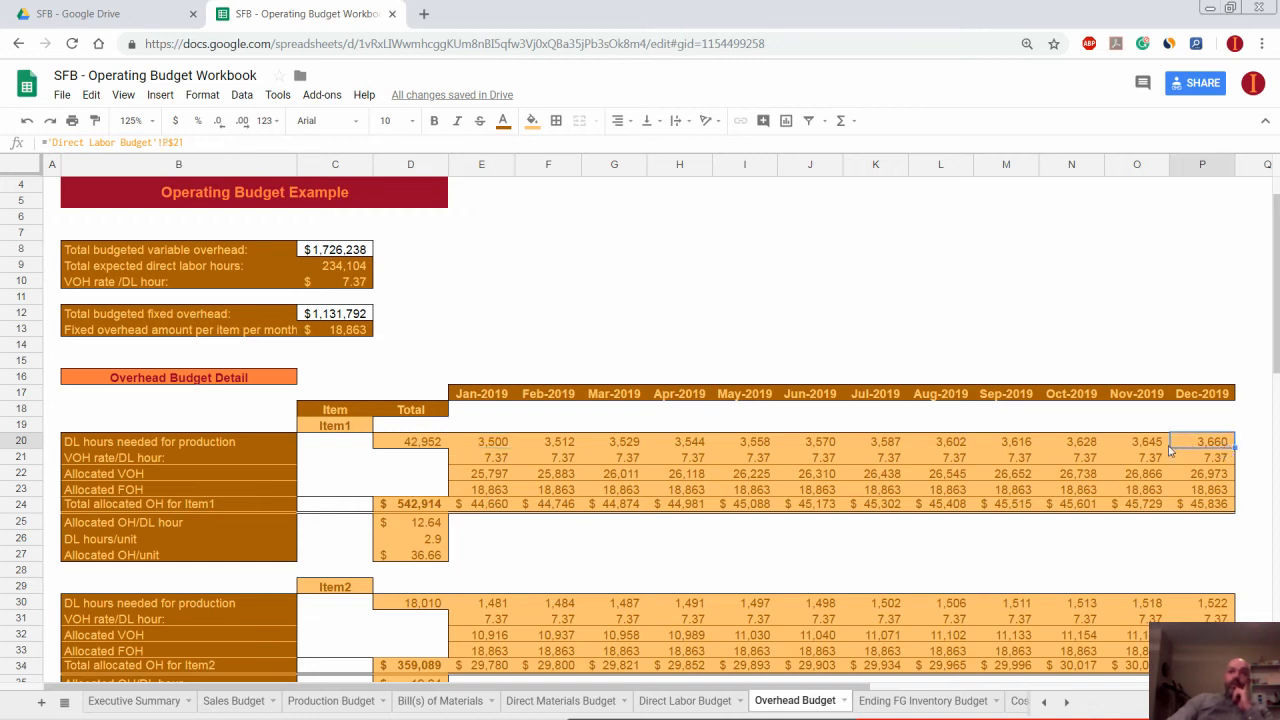
{"action": "left_click", "coordinate": [498, 476]}
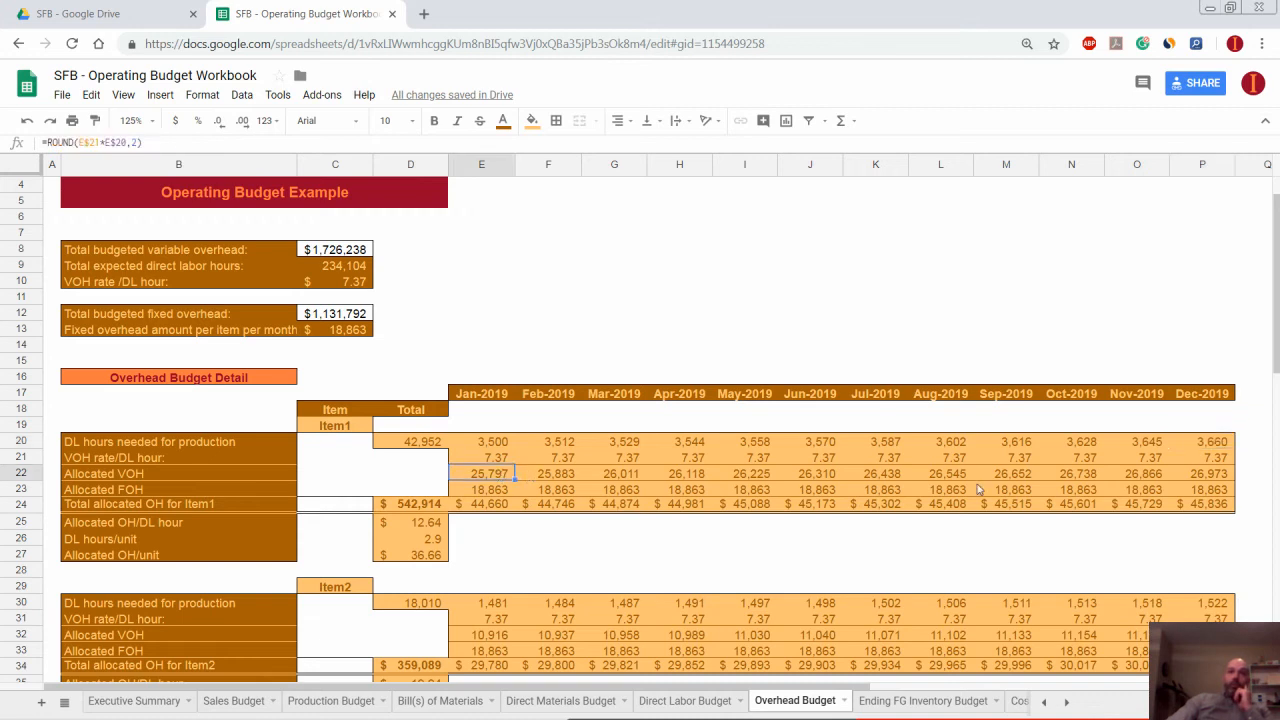
Step: Inspect Item1's Jan-2019 Allocated FOH and the monthly and annual formulas for Total allocated OH
{"action": "left_click", "coordinate": [500, 492]}
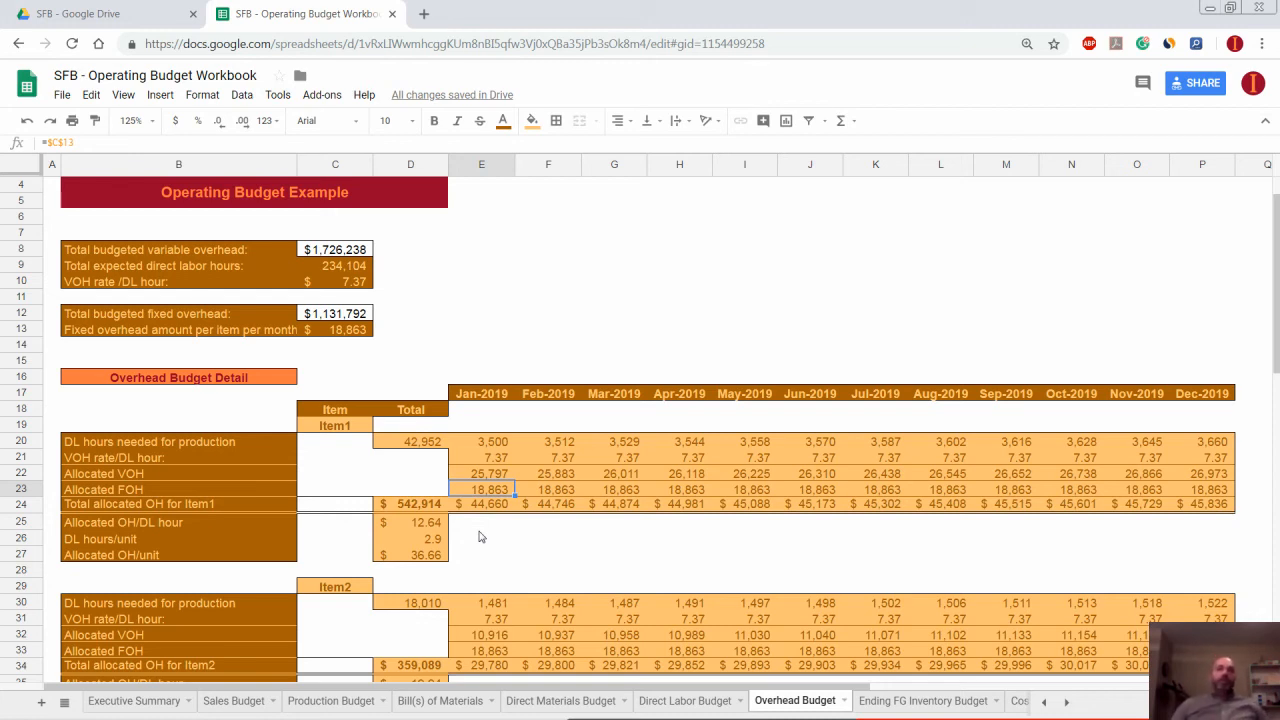
{"action": "left_click_drag", "start_coordinate": [478, 481], "coordinate": [470, 500]}
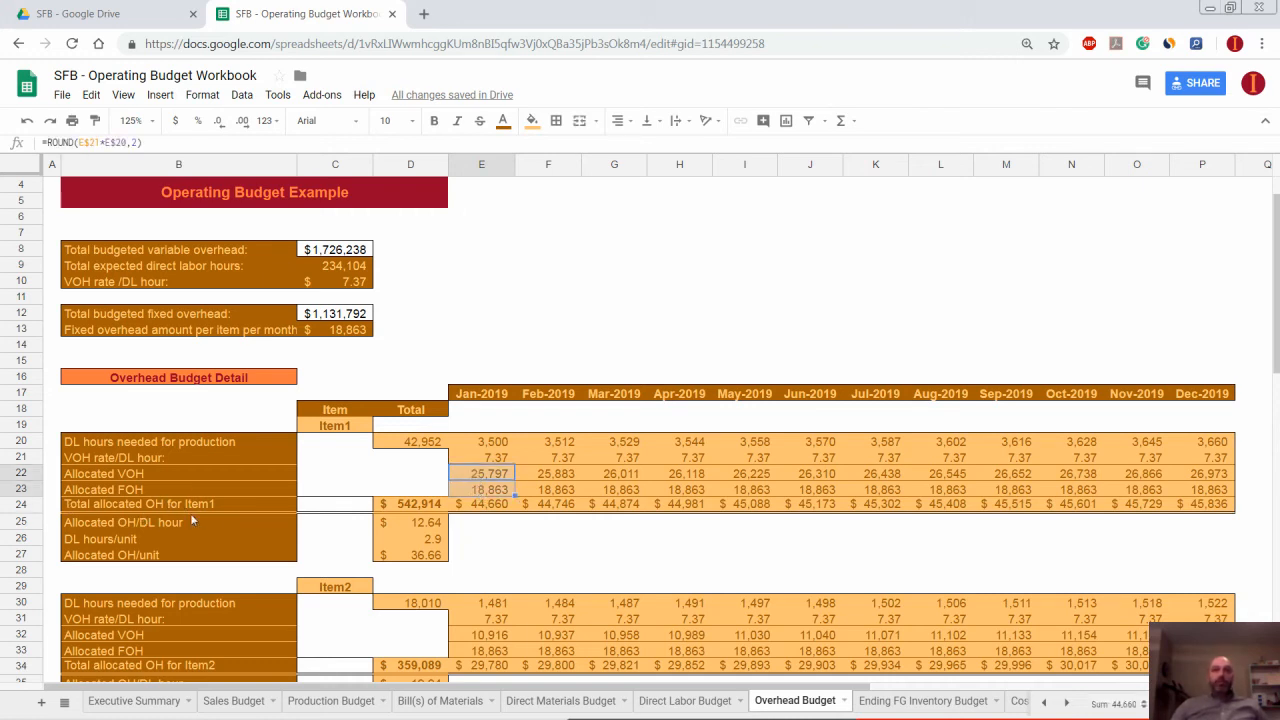
{"action": "left_click", "coordinate": [489, 506]}
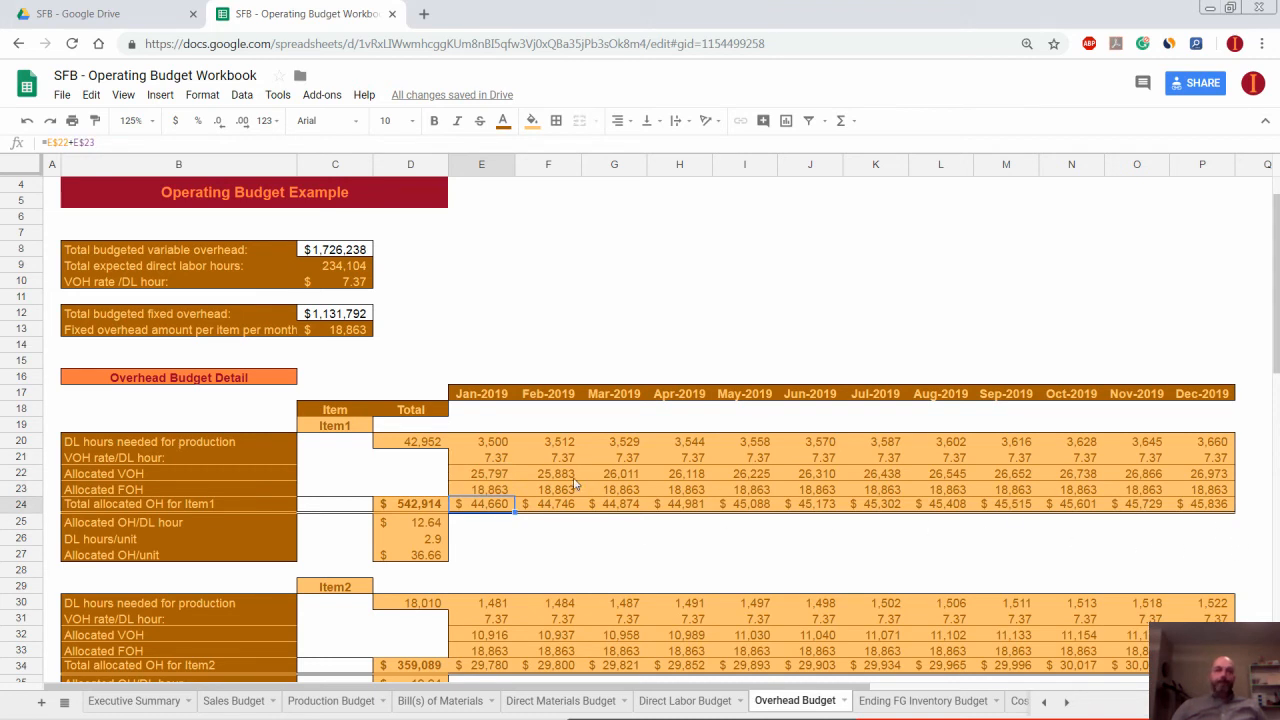
{"action": "left_click", "coordinate": [423, 506]}
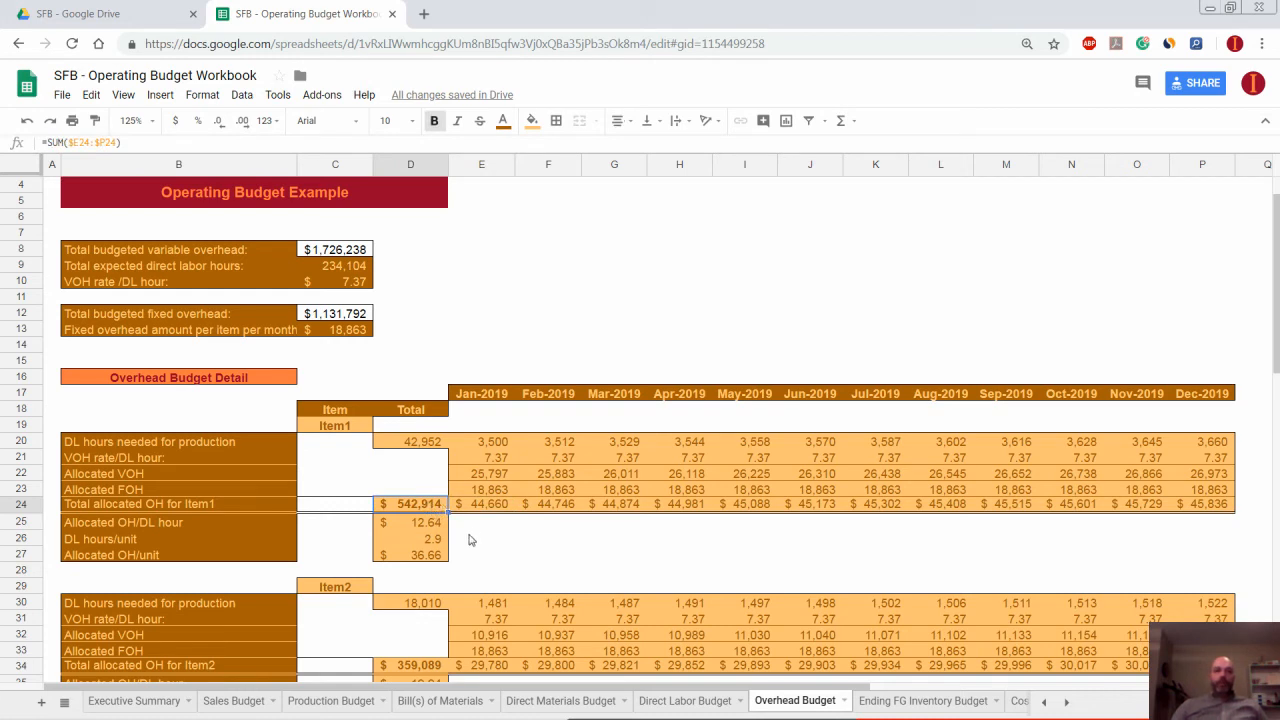
Step: Examine which cells Item1's Allocated OH/DL hour formula refers to, leaving the formula as it is
{"action": "left_click", "coordinate": [414, 530]}
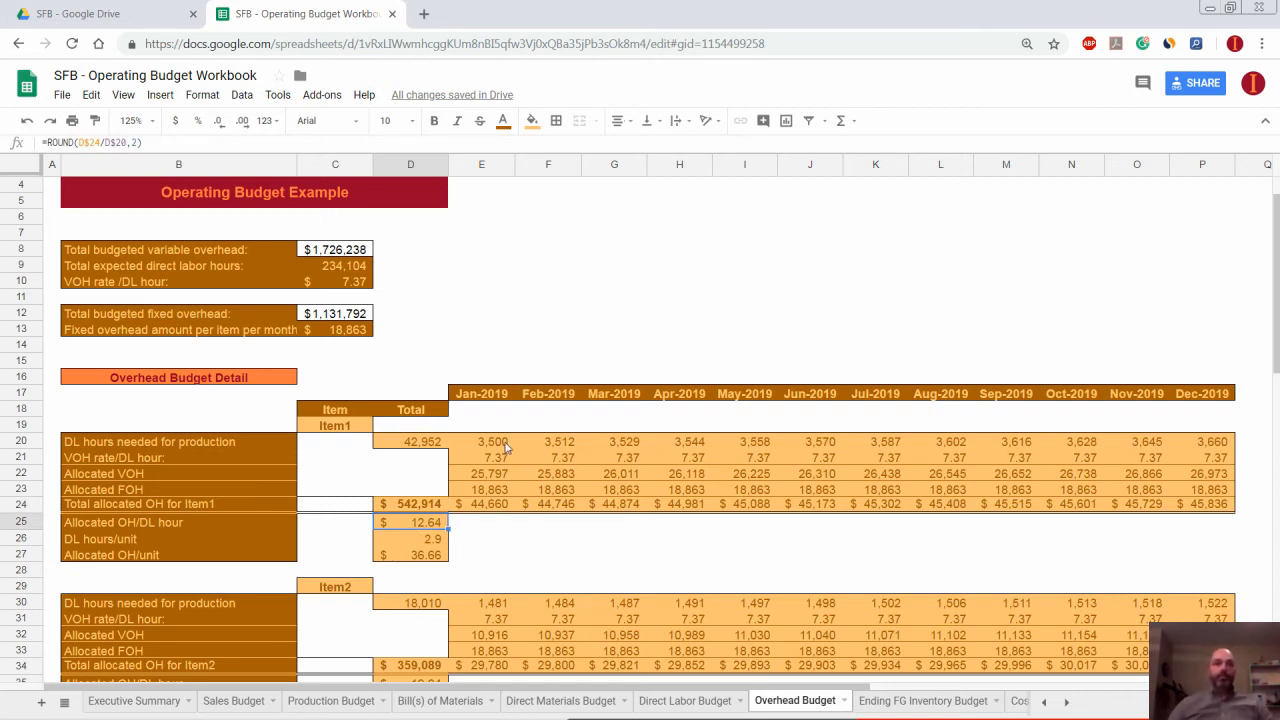
{"action": "key", "text": "F2"}
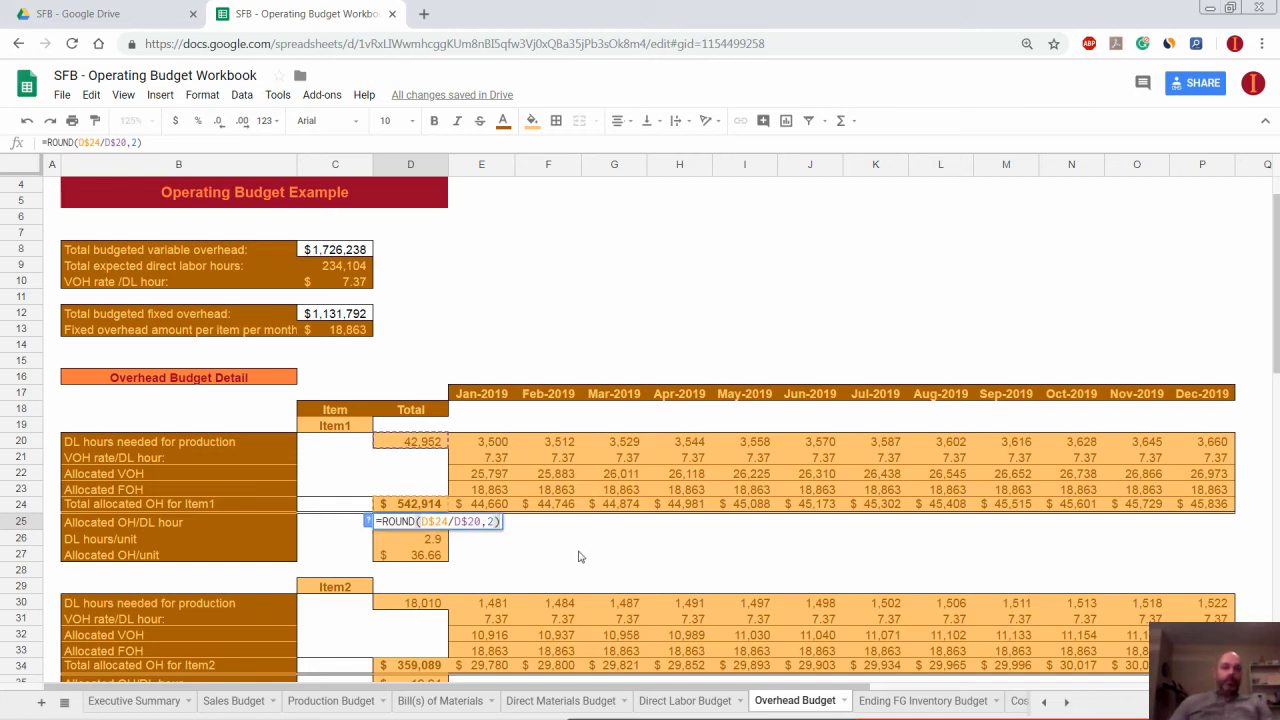
{"action": "key", "text": "Escape"}
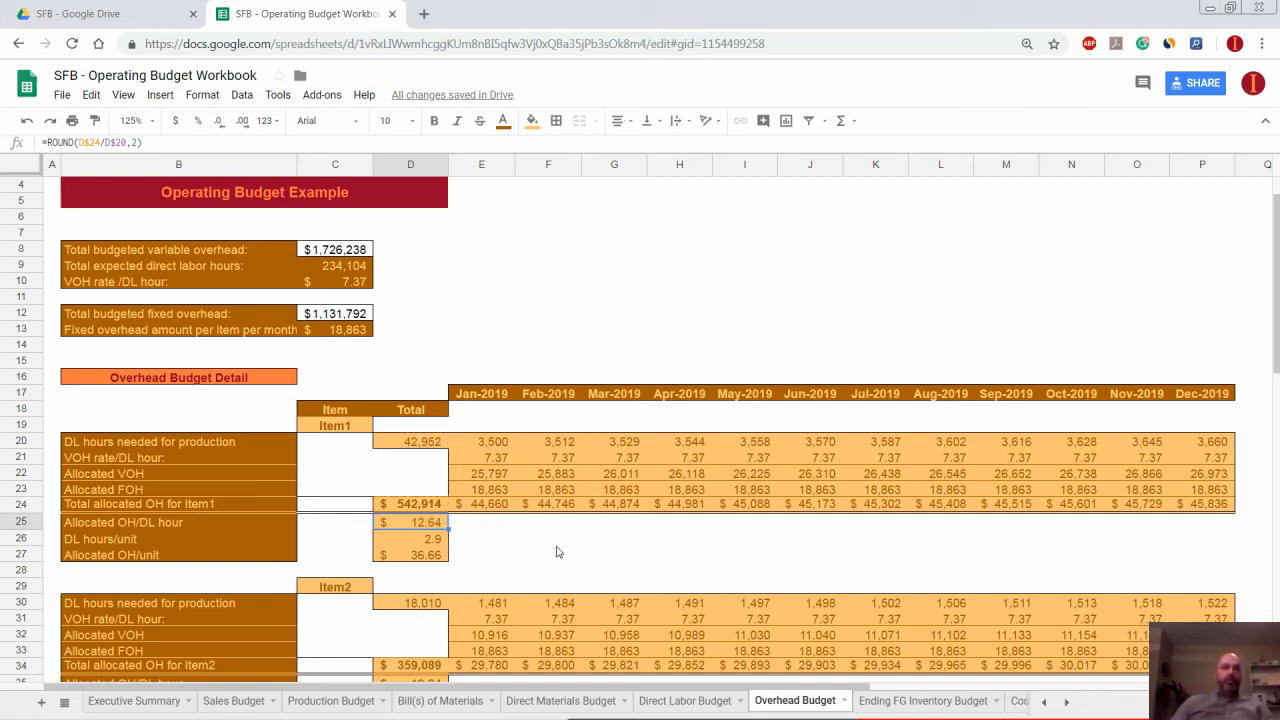
Step: Compare Item1's Allocated OH/DL hour formula with its annual allocated OH, total DL hours and DL hours/unit cells
{"action": "left_click", "coordinate": [403, 504]}
{"action": "left_click", "coordinate": [420, 447]}
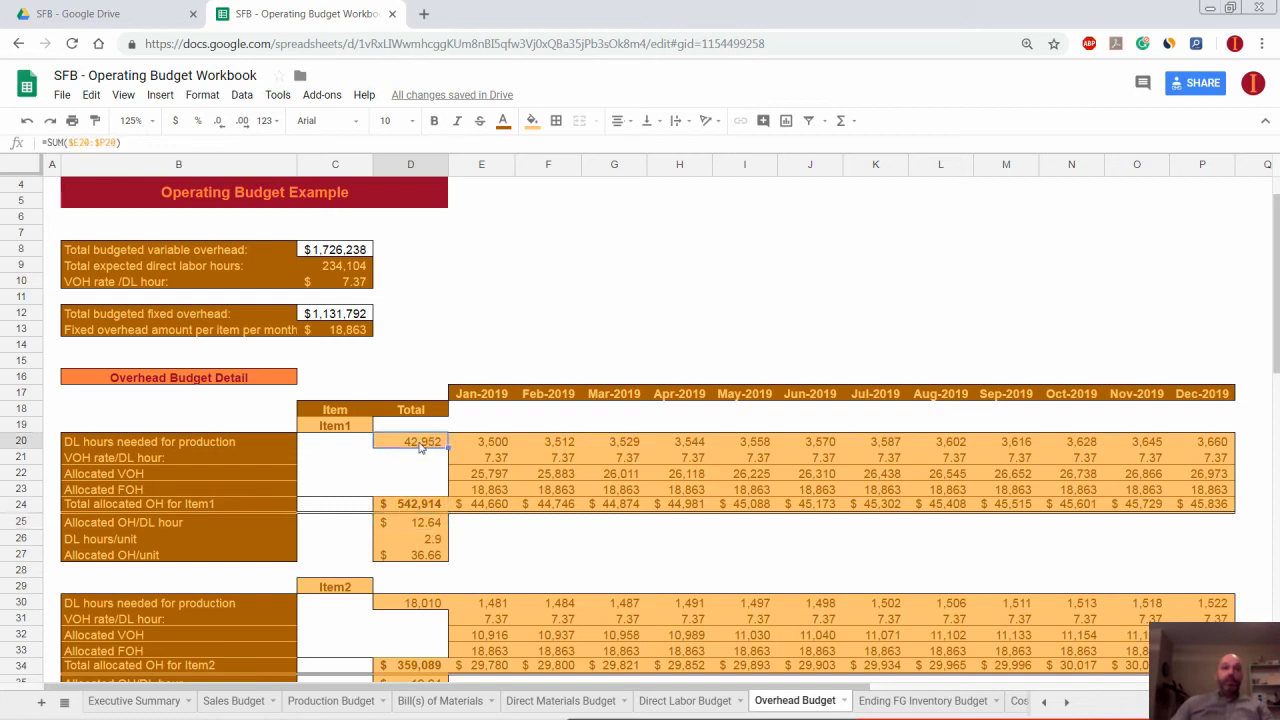
{"action": "left_click", "coordinate": [413, 524]}
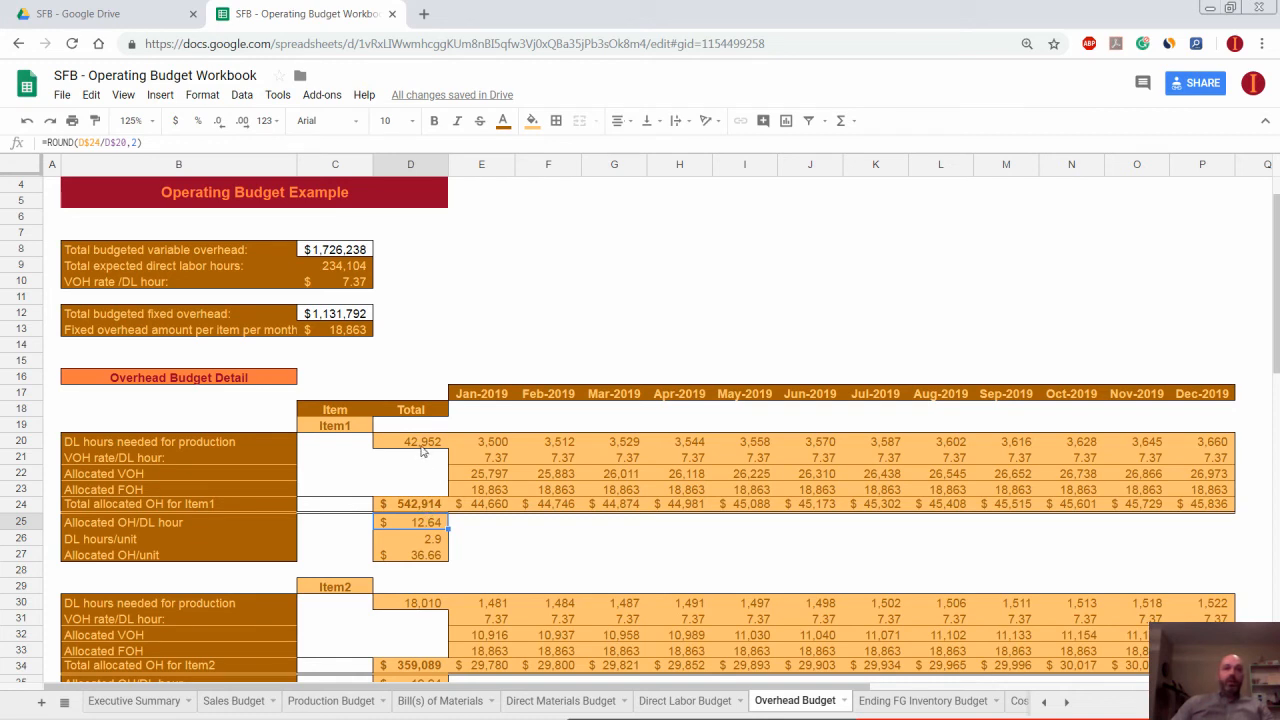
{"action": "left_click", "coordinate": [410, 542]}
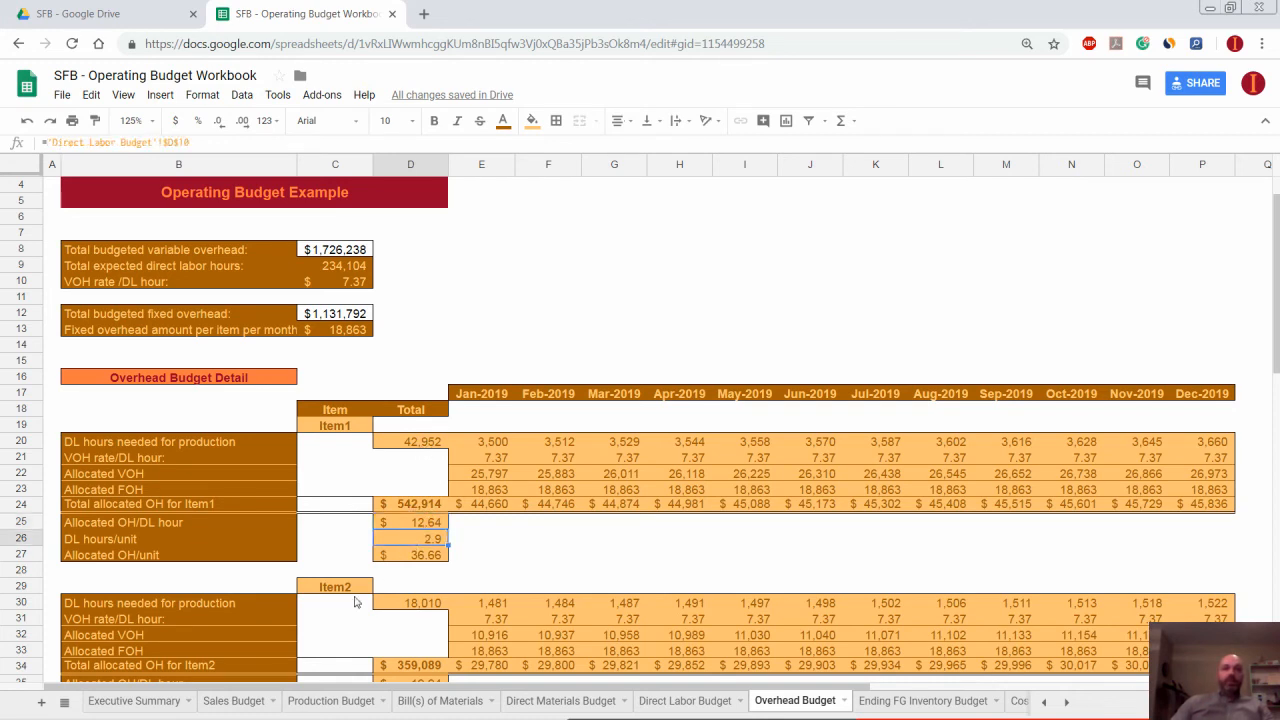
{"action": "left_click", "coordinate": [179, 519]}
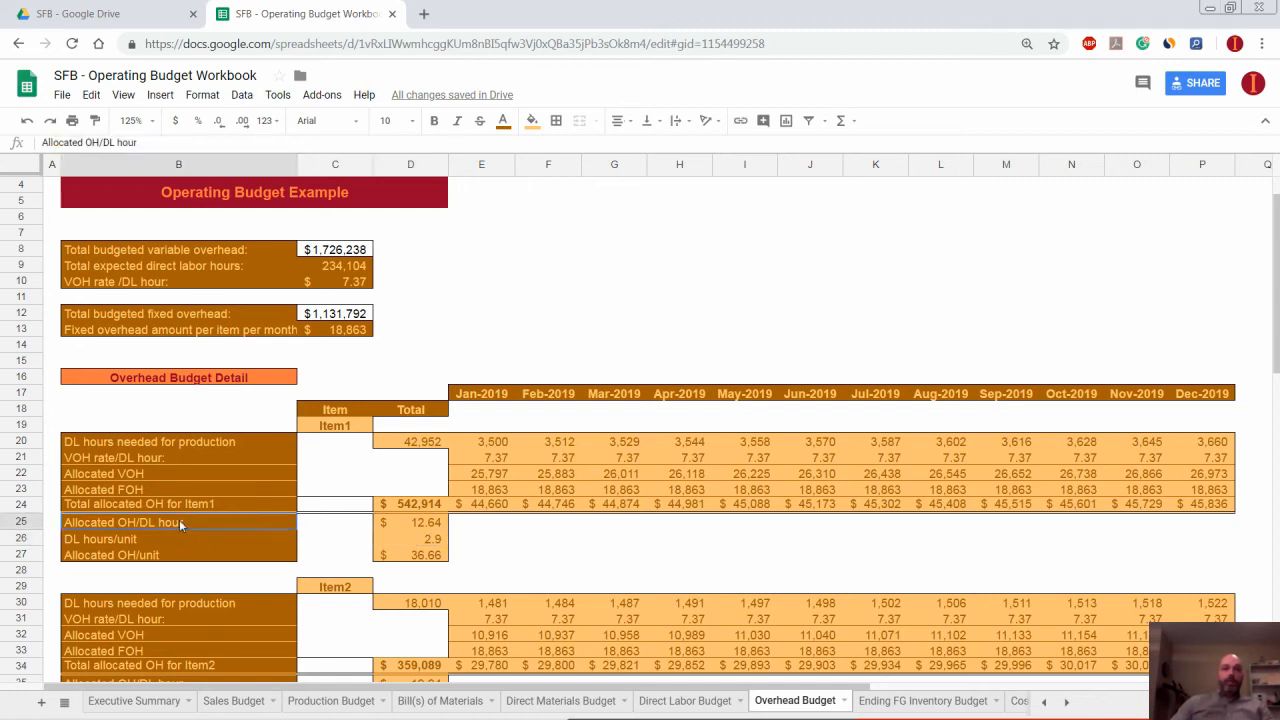
{"action": "left_click", "coordinate": [416, 524]}
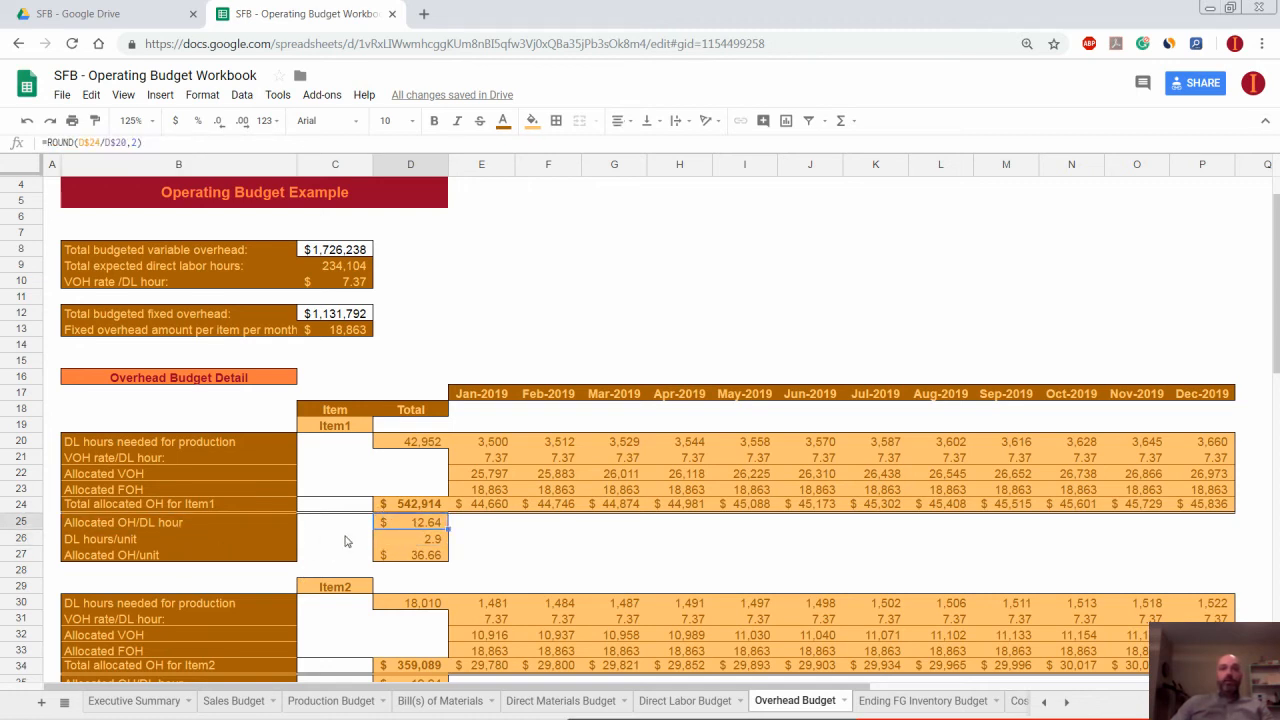
Step: Trace Item1's DL hours/unit to its Hours input on the Direct Labor Budget sheet and return to Overhead Budget
{"action": "left_click", "coordinate": [400, 540]}
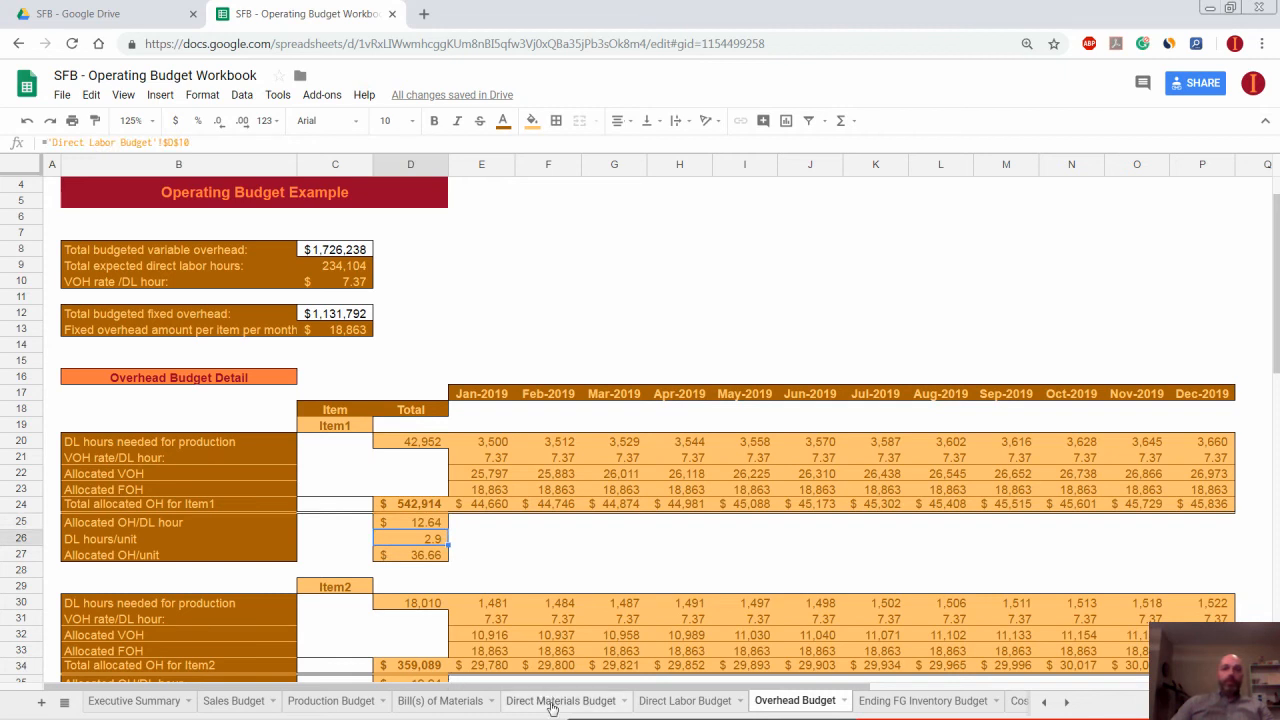
{"action": "left_click", "coordinate": [675, 706]}
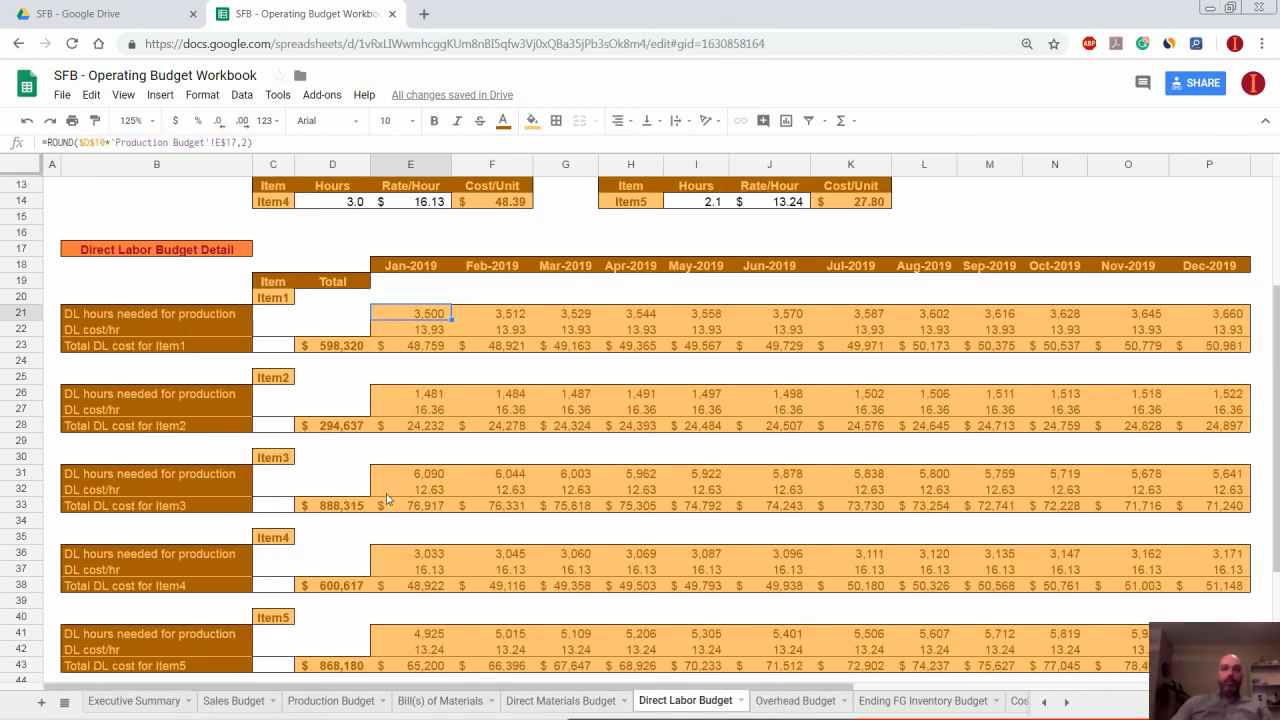
{"action": "scroll", "coordinate": [380, 503], "scroll_direction": "up", "scroll_amount": 3}
{"action": "left_click", "coordinate": [341, 266]}
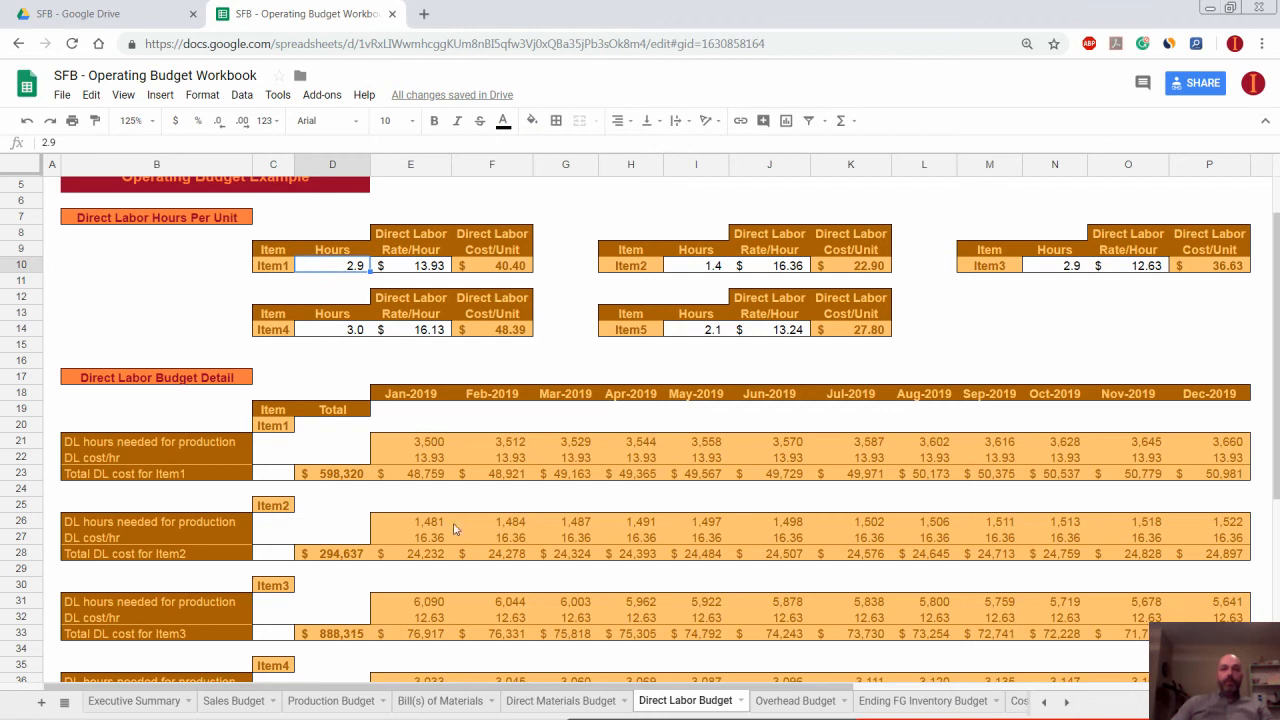
{"action": "left_click", "coordinate": [795, 703]}
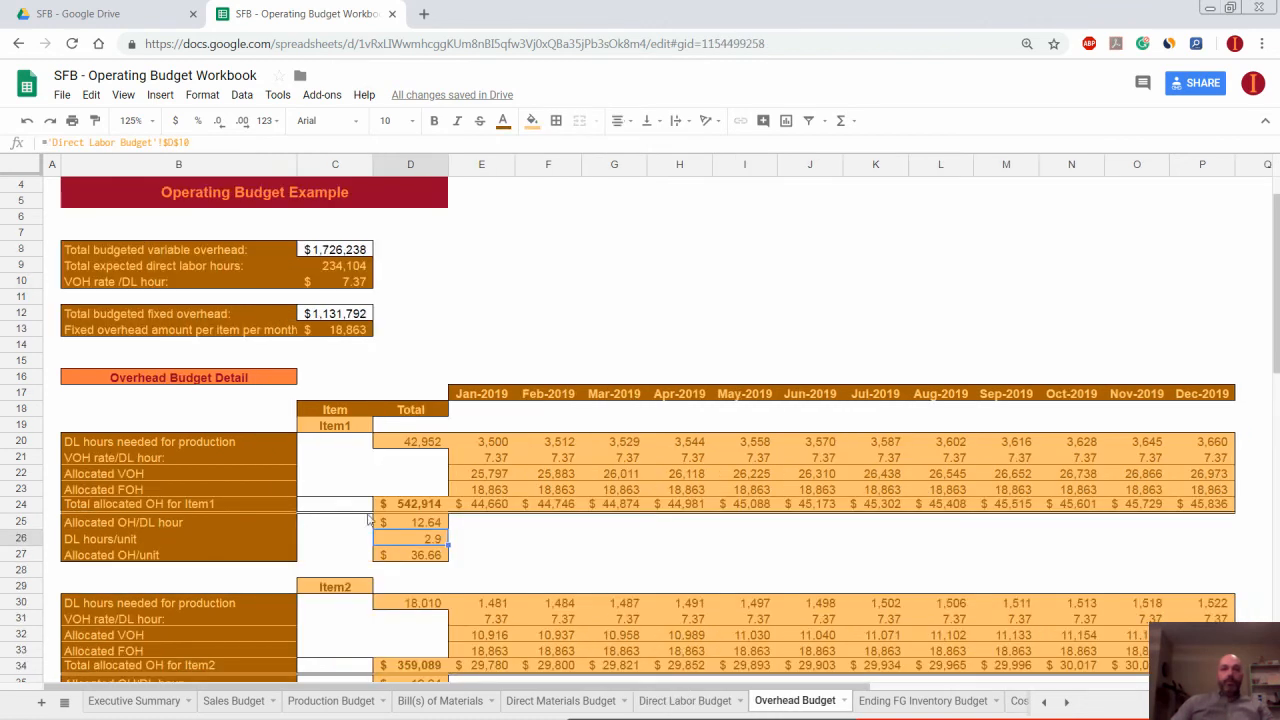
Step: Inspect Item1's Allocated OH/unit formula and review the matching overhead detail for Item2 through Item5
{"action": "left_click", "coordinate": [425, 558]}
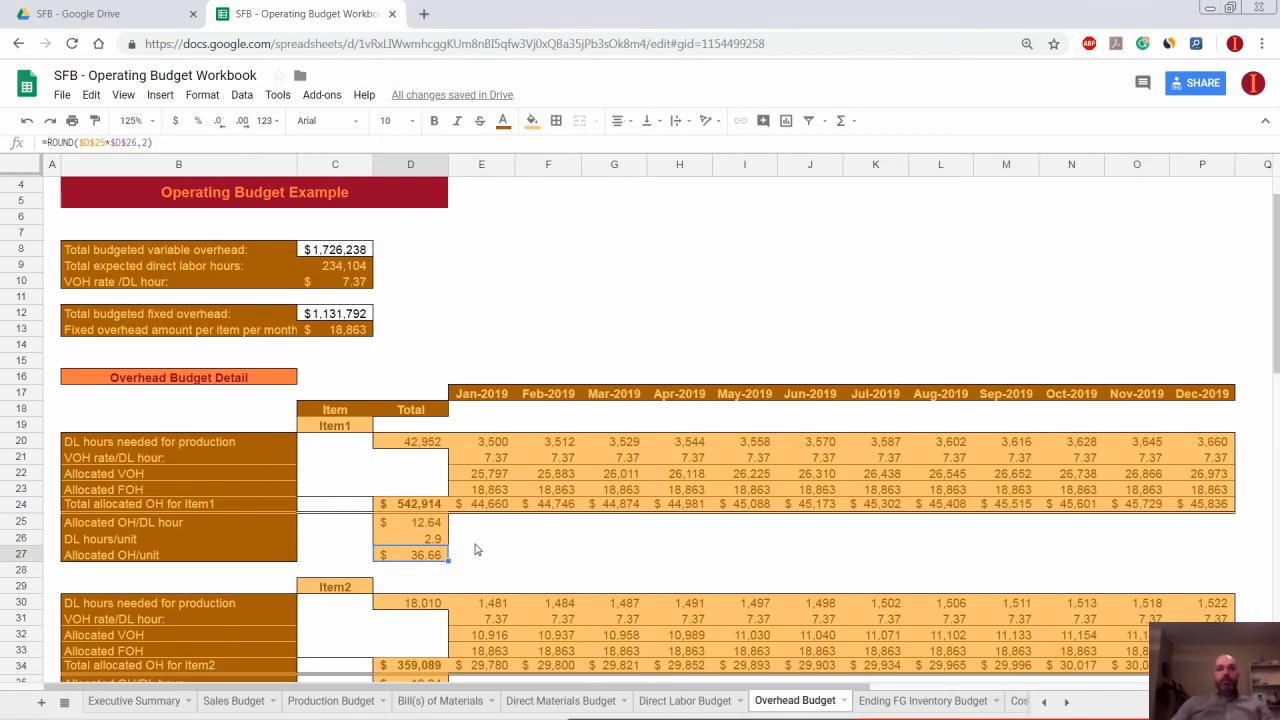
{"action": "scroll", "coordinate": [474, 548], "scroll_direction": "down", "scroll_amount": 1}
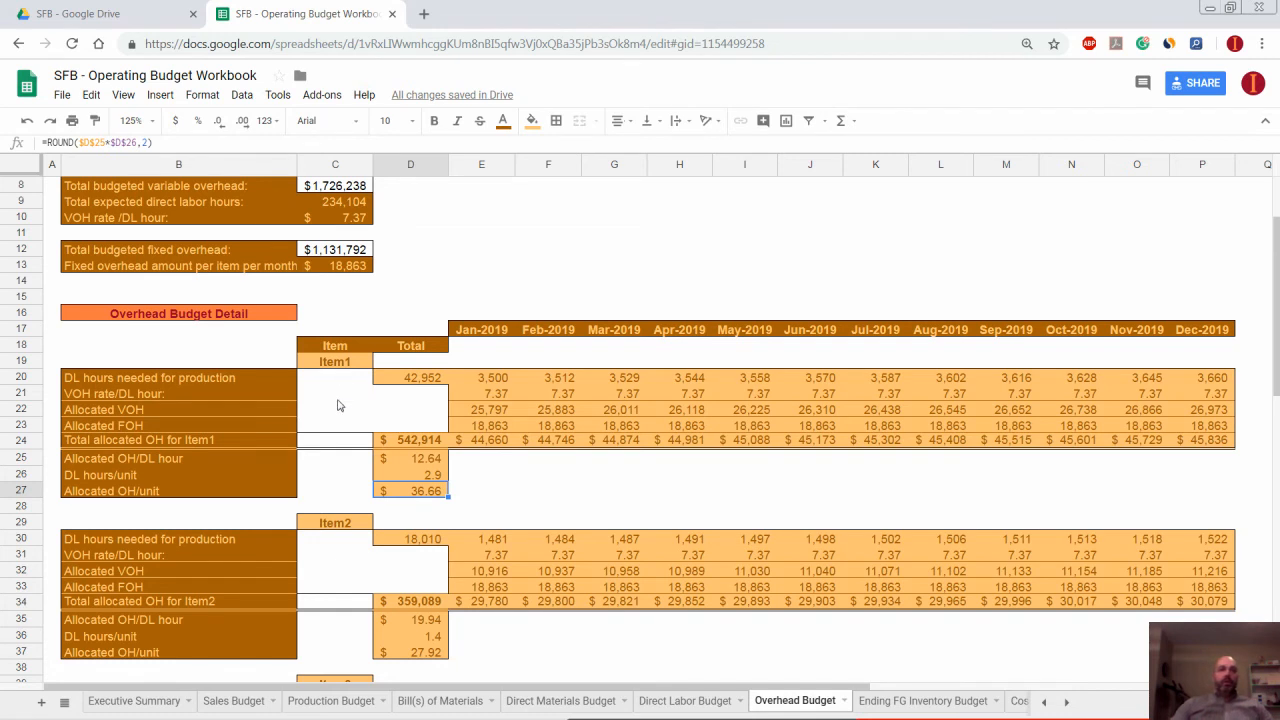
{"action": "scroll", "coordinate": [340, 406], "scroll_direction": "down", "scroll_amount": 1}
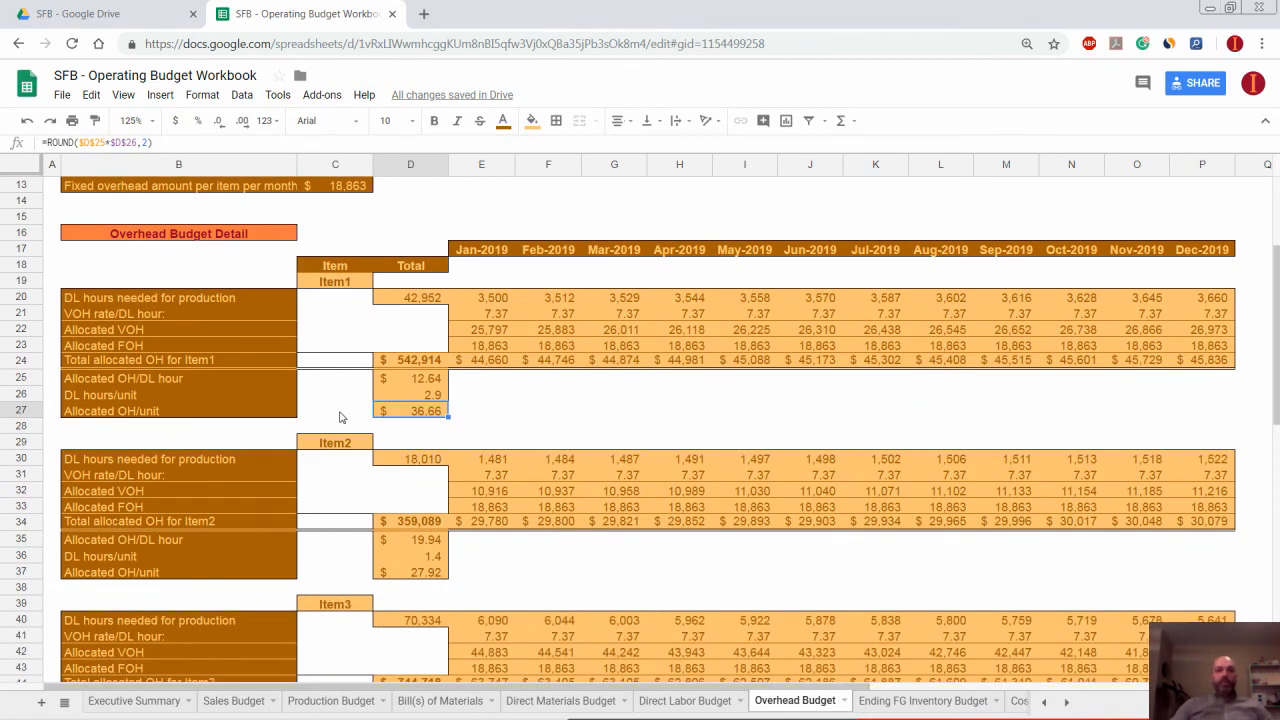
{"action": "scroll", "coordinate": [340, 417], "scroll_direction": "down", "scroll_amount": 2}
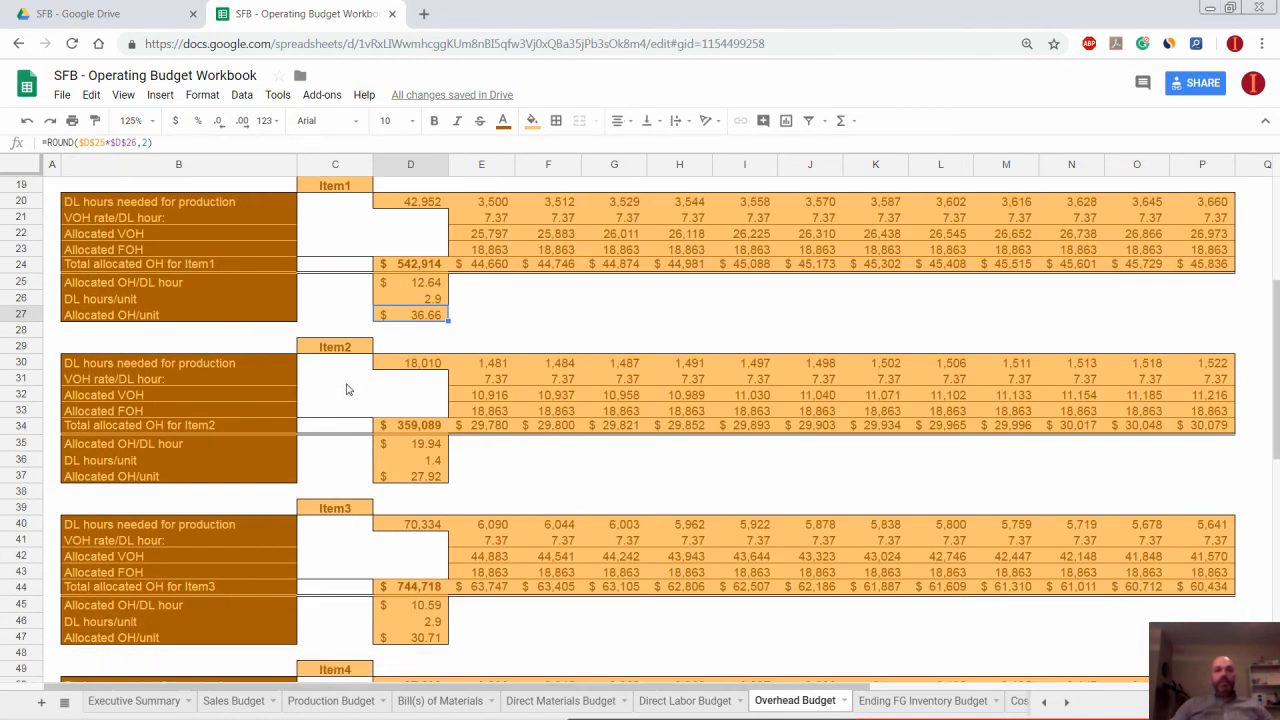
{"action": "scroll", "coordinate": [370, 405], "scroll_direction": "down", "scroll_amount": 1}
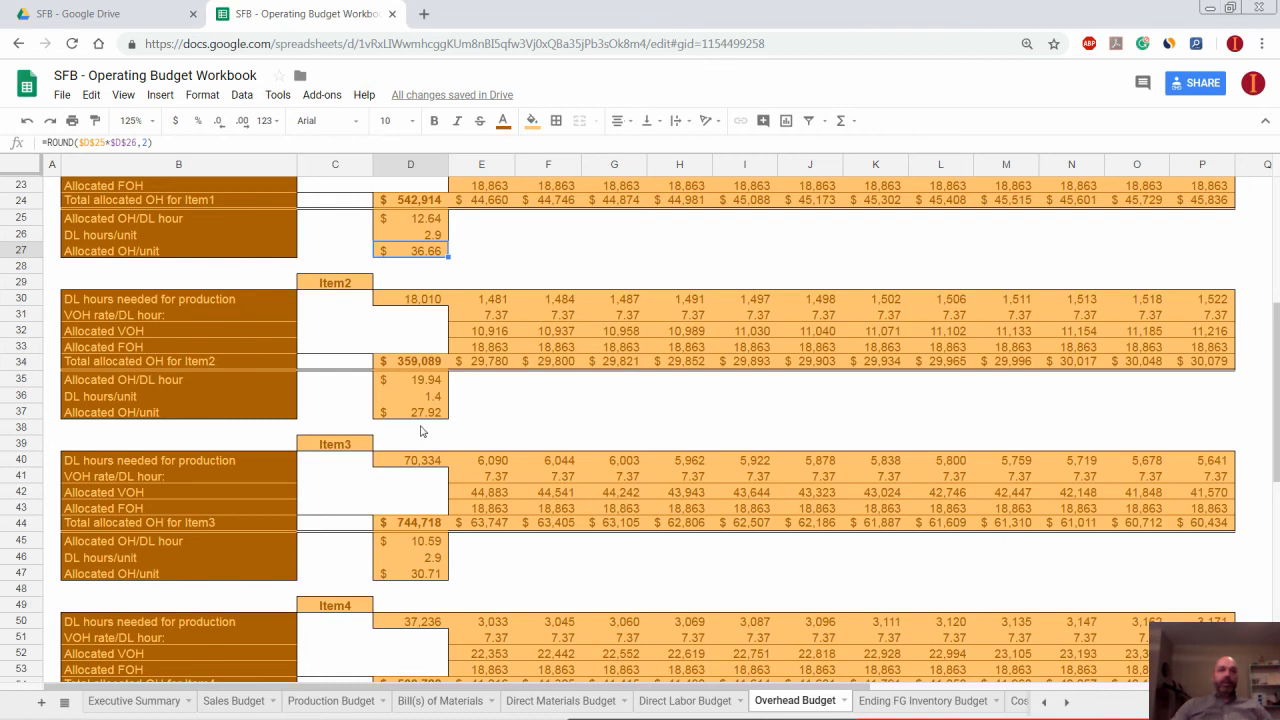
{"action": "scroll", "coordinate": [421, 430], "scroll_direction": "down", "scroll_amount": 3}
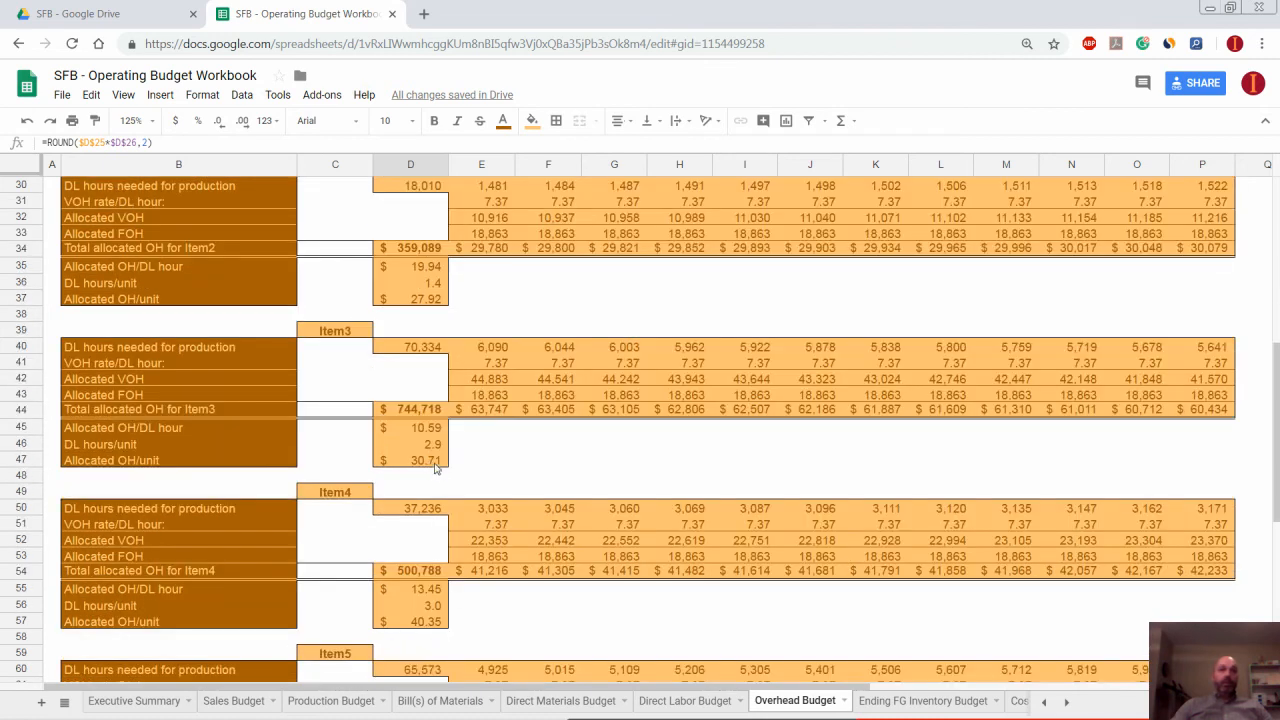
{"action": "scroll", "coordinate": [452, 550], "scroll_direction": "down", "scroll_amount": 5}
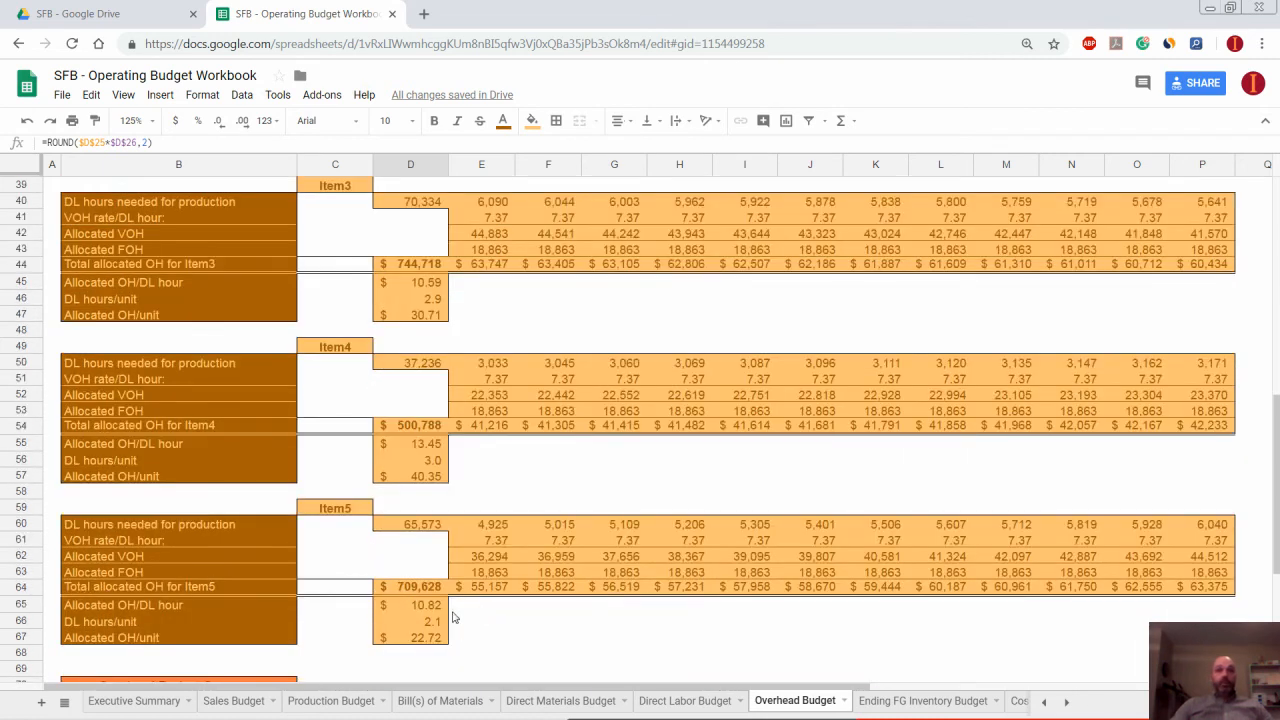
Step: Inspect the Overhead Budget Summary formulas for Item1's total, the annual Grand total and the company's average OH/DL hour
{"action": "scroll", "coordinate": [366, 615], "scroll_direction": "down", "scroll_amount": 5}
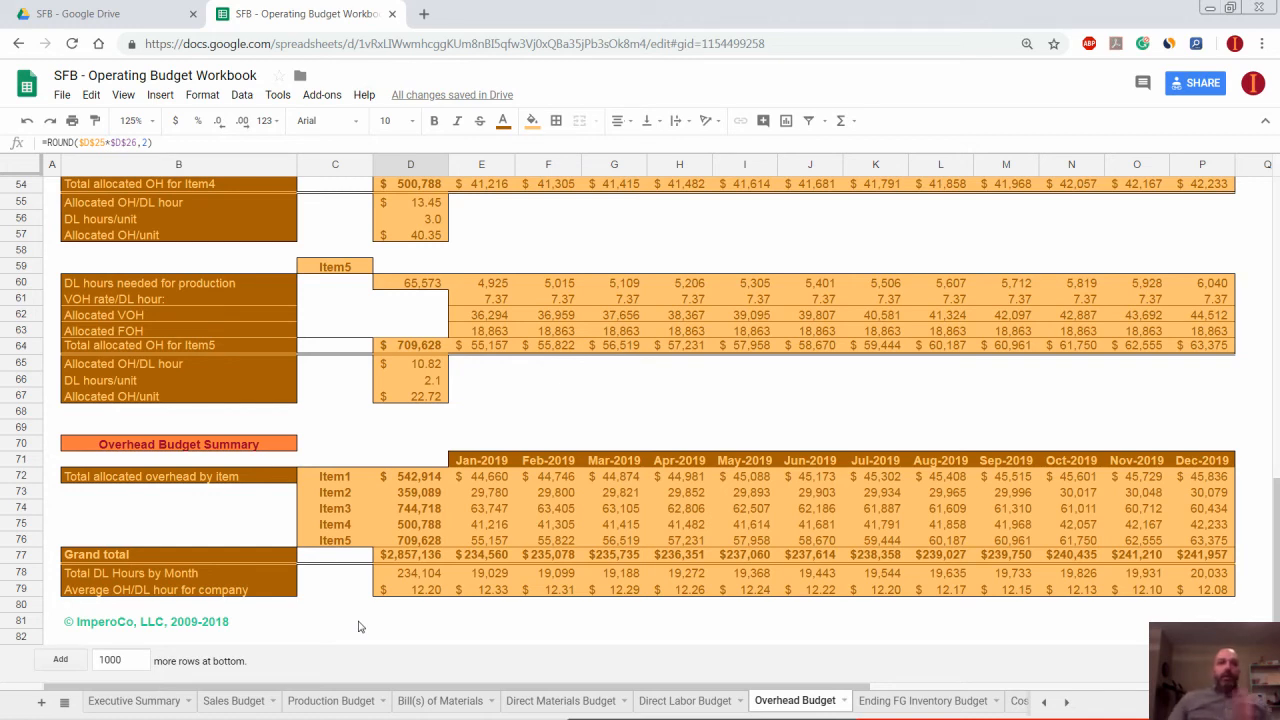
{"action": "left_click", "coordinate": [424, 478]}
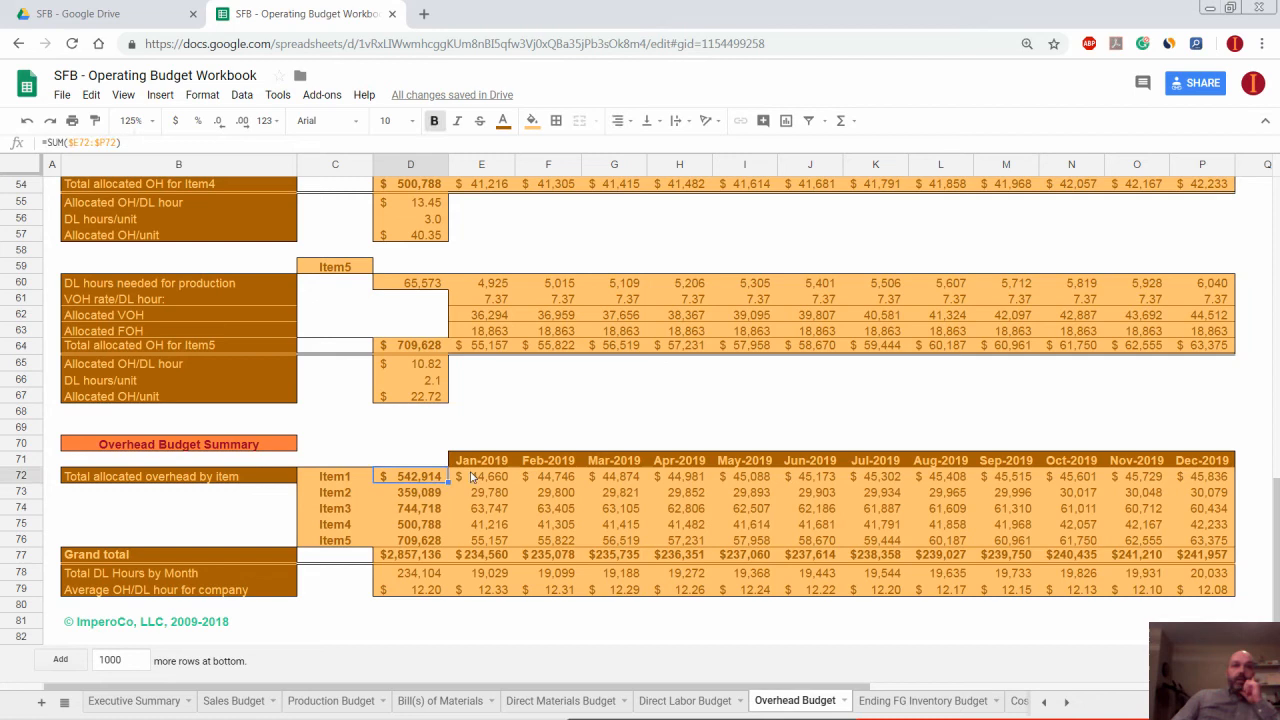
{"action": "left_click", "coordinate": [422, 556]}
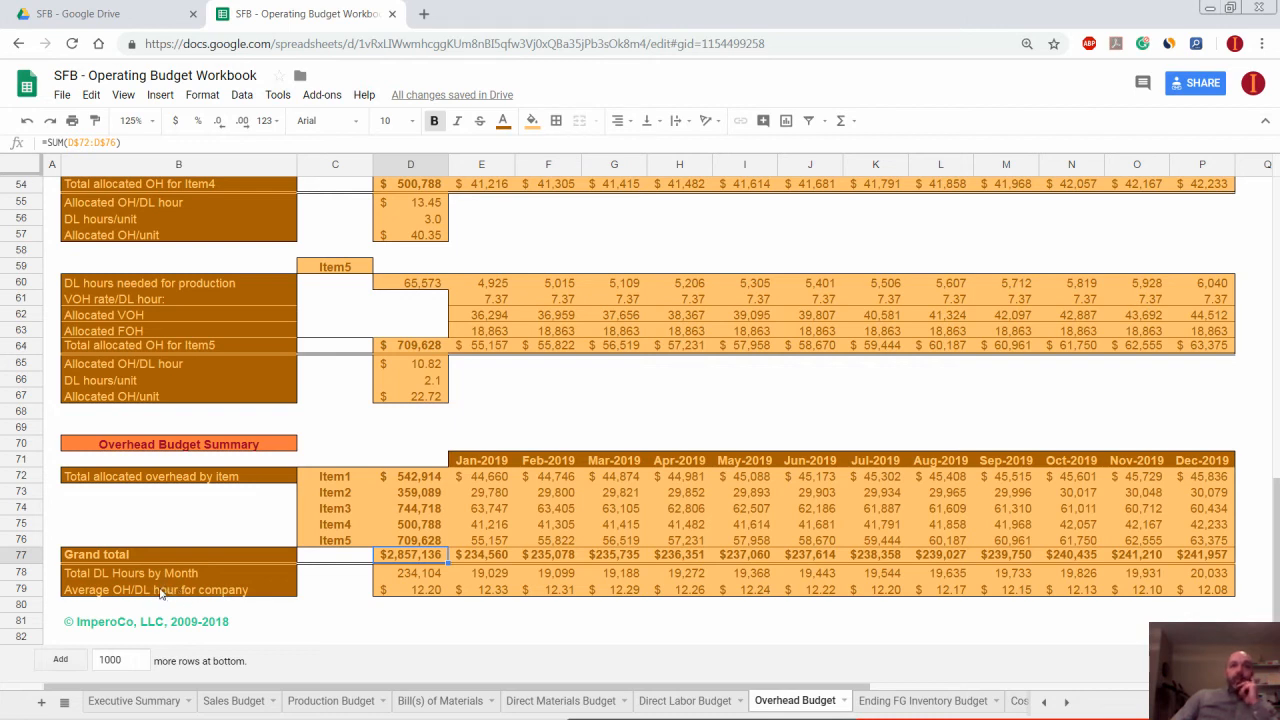
{"action": "left_click", "coordinate": [405, 594]}
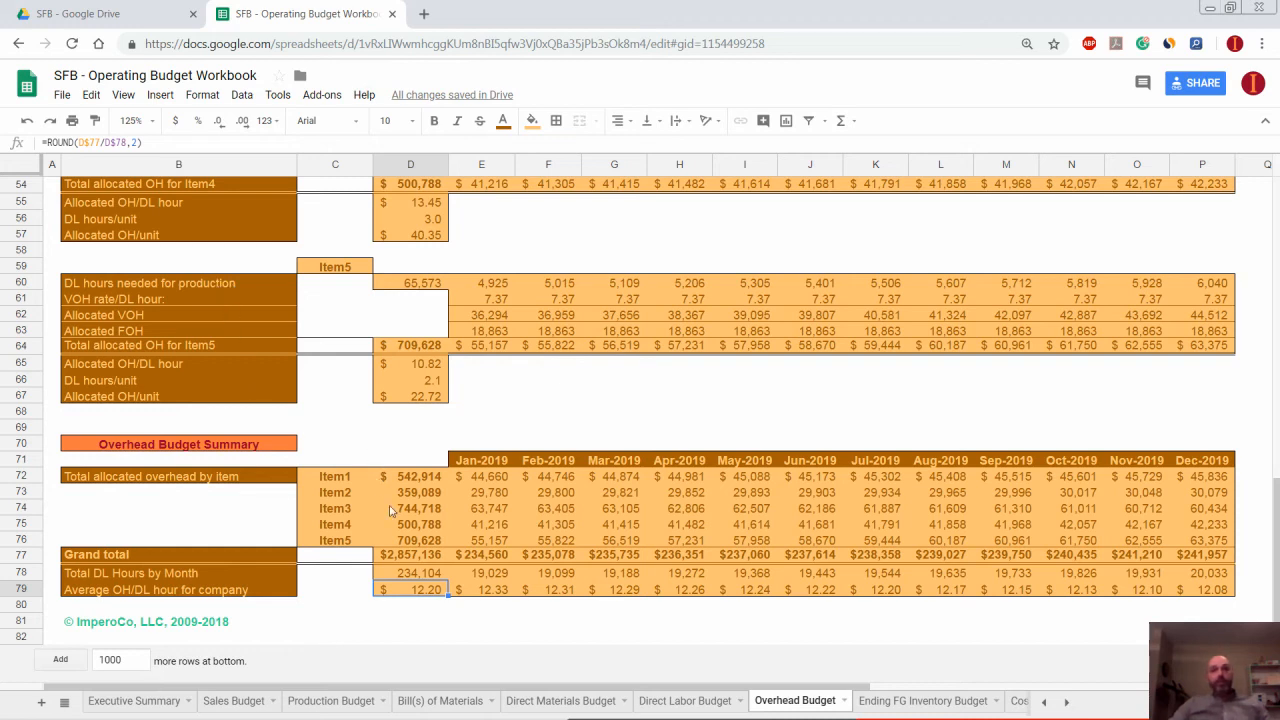
{"action": "left_click", "coordinate": [422, 558]}
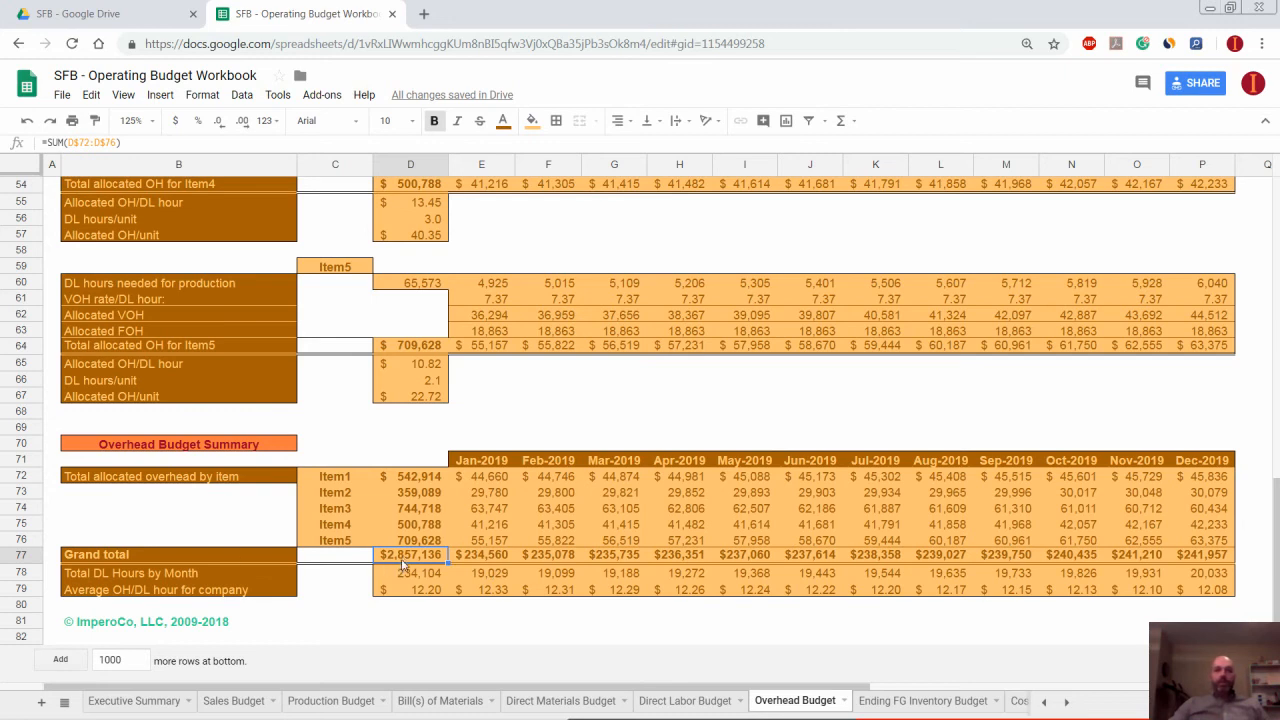
Step: Select the total budgeted variable overhead and total budgeted fixed overhead inputs together to read their sum
{"action": "scroll", "coordinate": [420, 562], "scroll_direction": "up", "scroll_amount": 1}
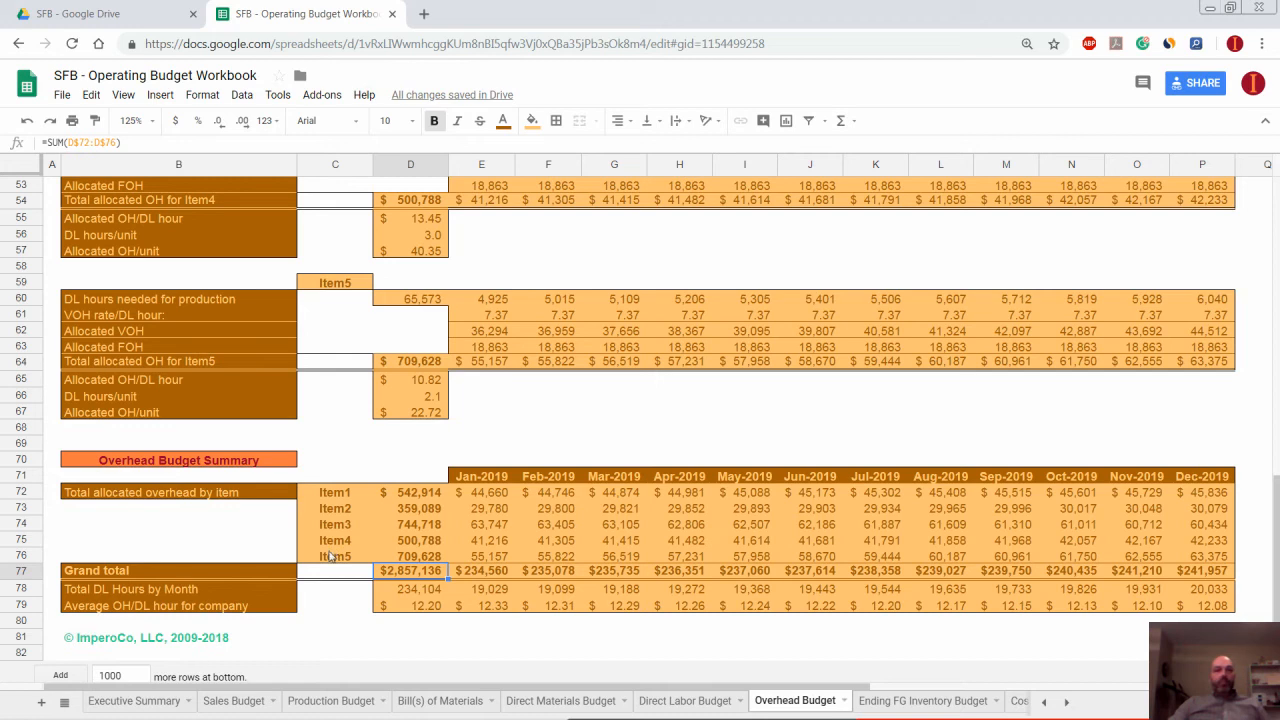
{"action": "scroll", "coordinate": [345, 395], "scroll_direction": "up", "scroll_amount": 1}
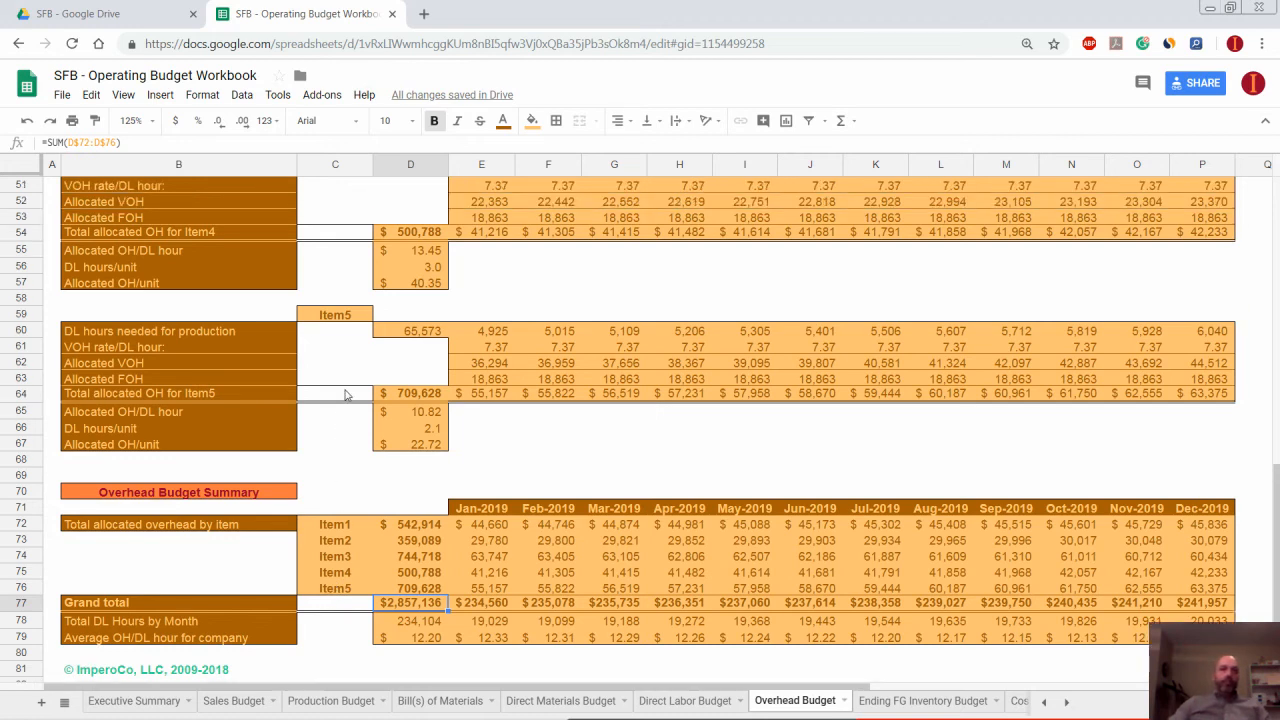
{"action": "scroll", "coordinate": [345, 395], "scroll_direction": "up", "scroll_amount": 10}
{"action": "scroll", "coordinate": [343, 397], "scroll_direction": "up", "scroll_amount": 7}
{"action": "left_click", "coordinate": [335, 298]}
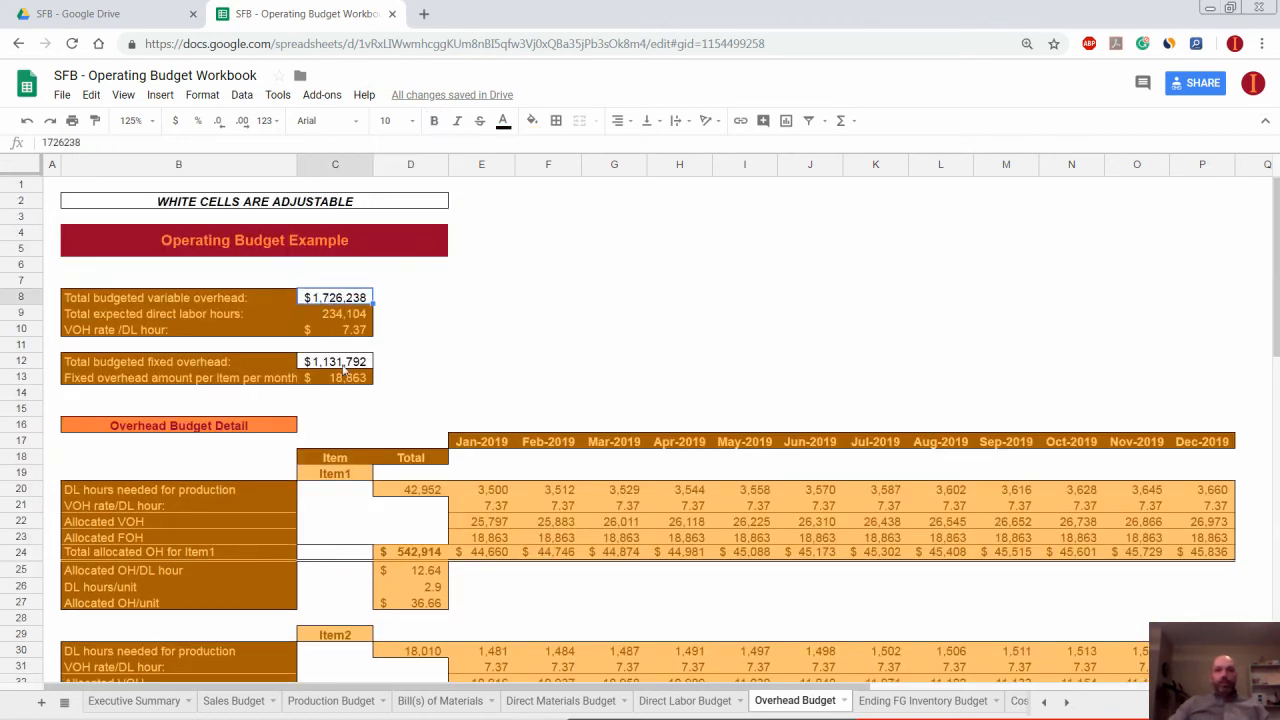
{"action": "left_click", "coordinate": [323, 365], "text": "ctrl"}
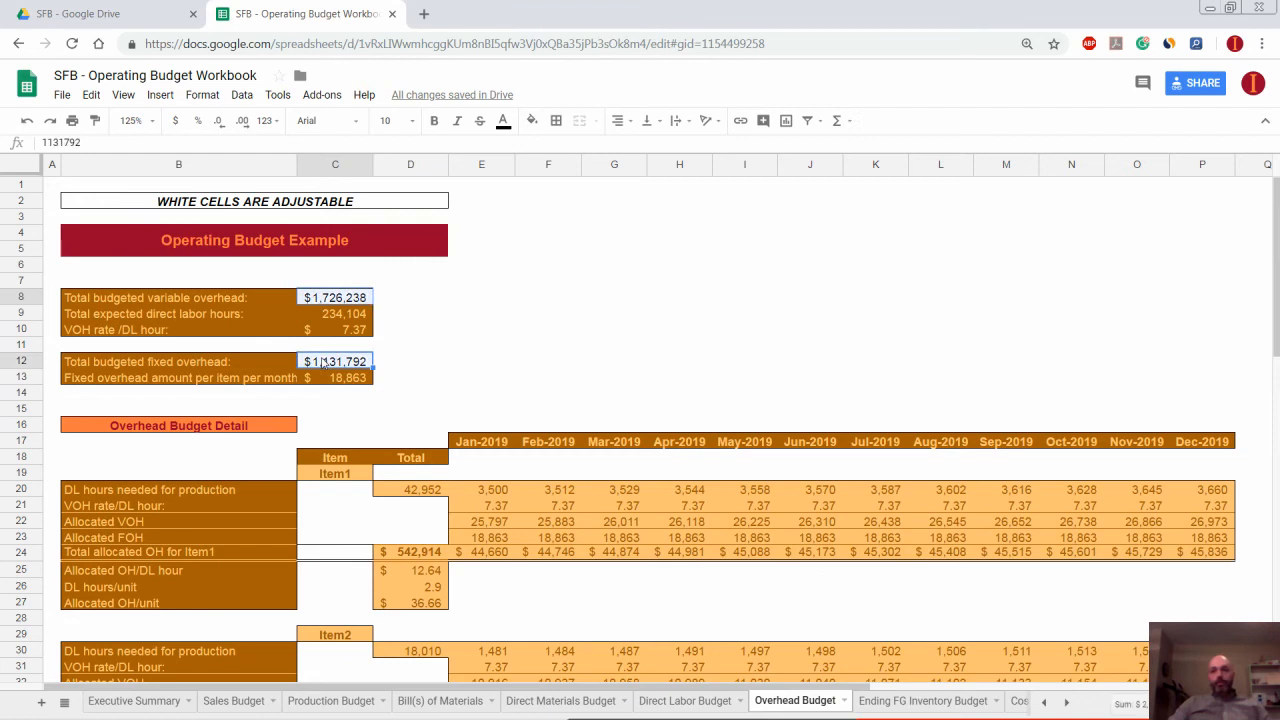
Step: Check the combined budgeted overhead against the annual Grand total in the Overhead Budget Summary
{"action": "scroll", "coordinate": [307, 429], "scroll_direction": "down", "scroll_amount": 1}
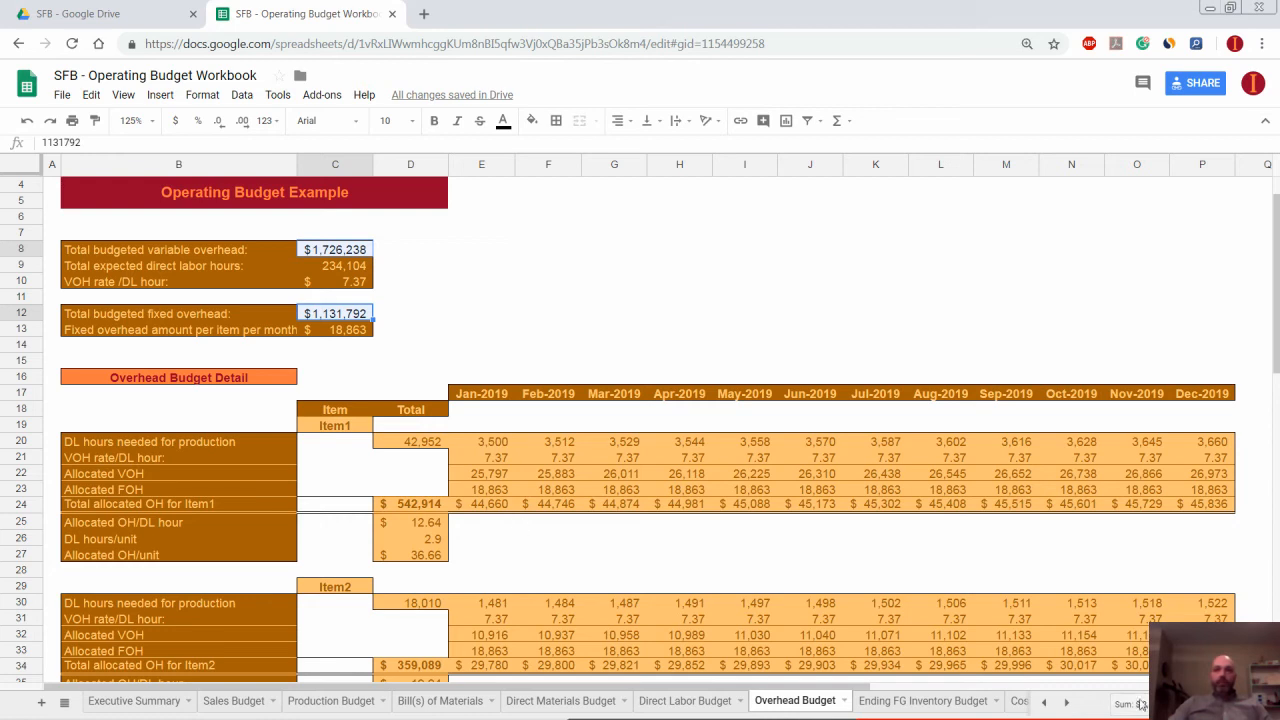
{"action": "scroll", "coordinate": [671, 566], "scroll_direction": "down", "scroll_amount": 4}
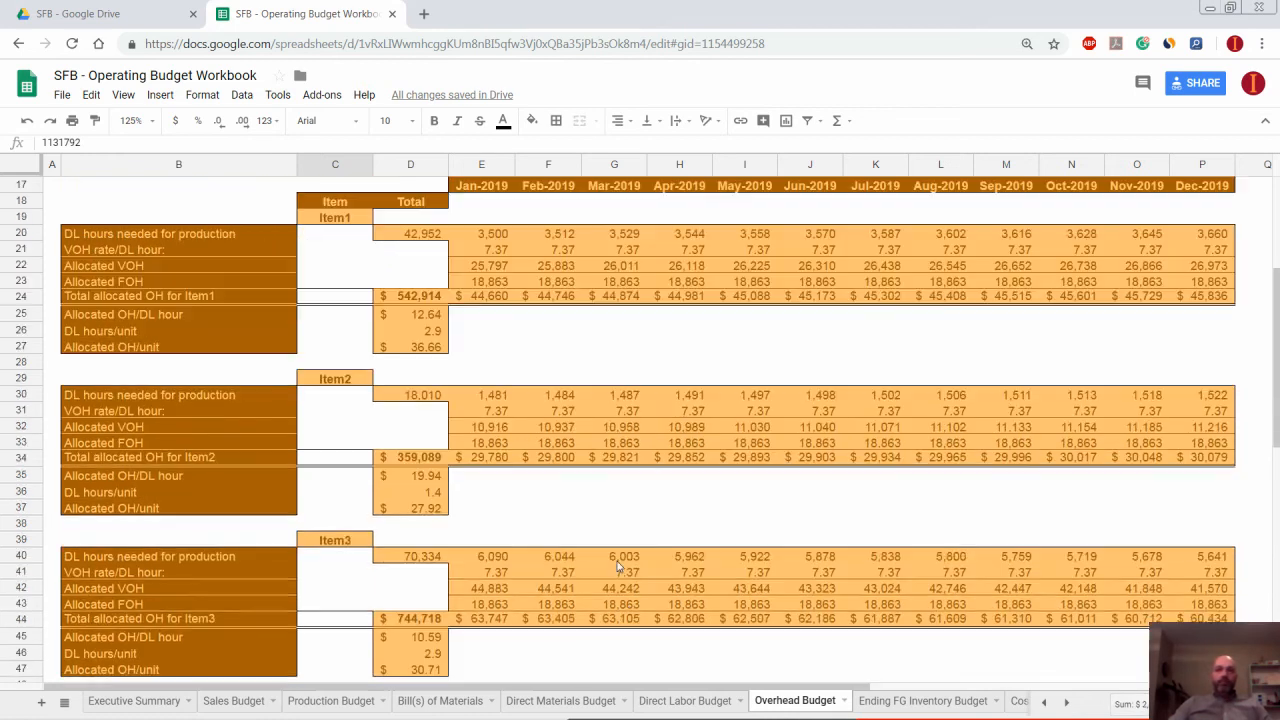
{"action": "scroll", "coordinate": [617, 566], "scroll_direction": "down", "scroll_amount": 8}
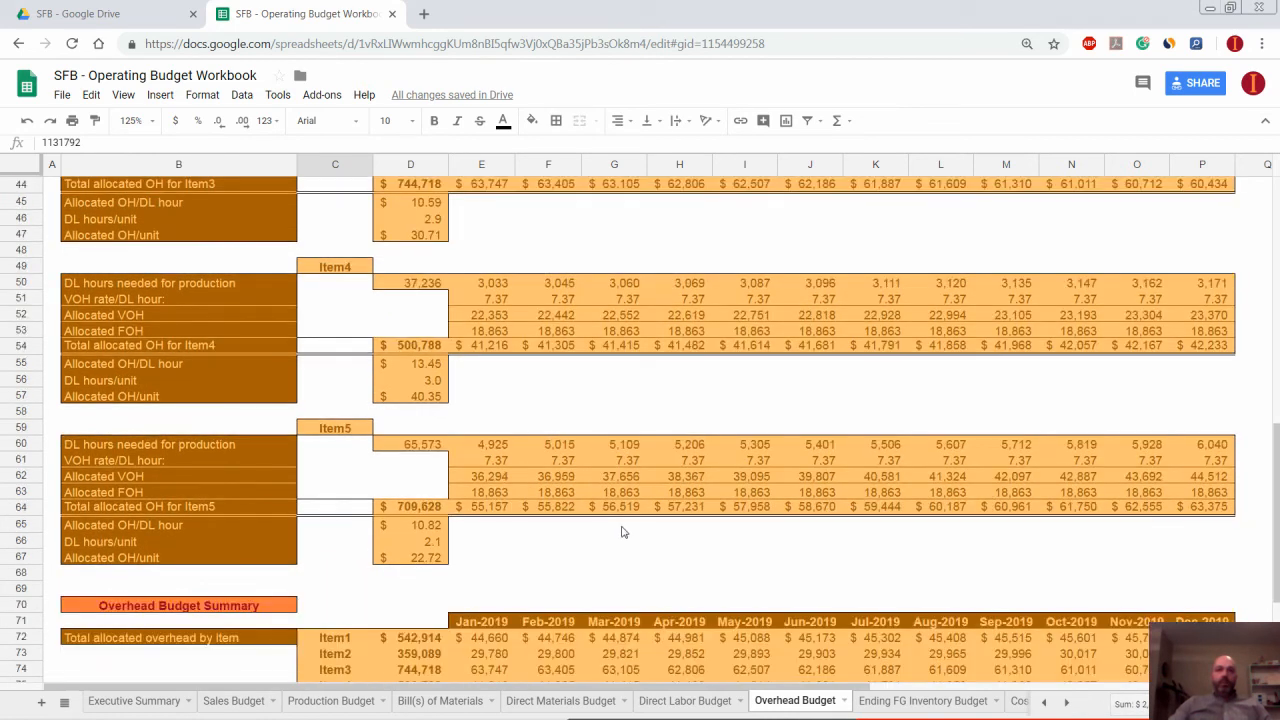
{"action": "scroll", "coordinate": [622, 532], "scroll_direction": "down", "scroll_amount": 2}
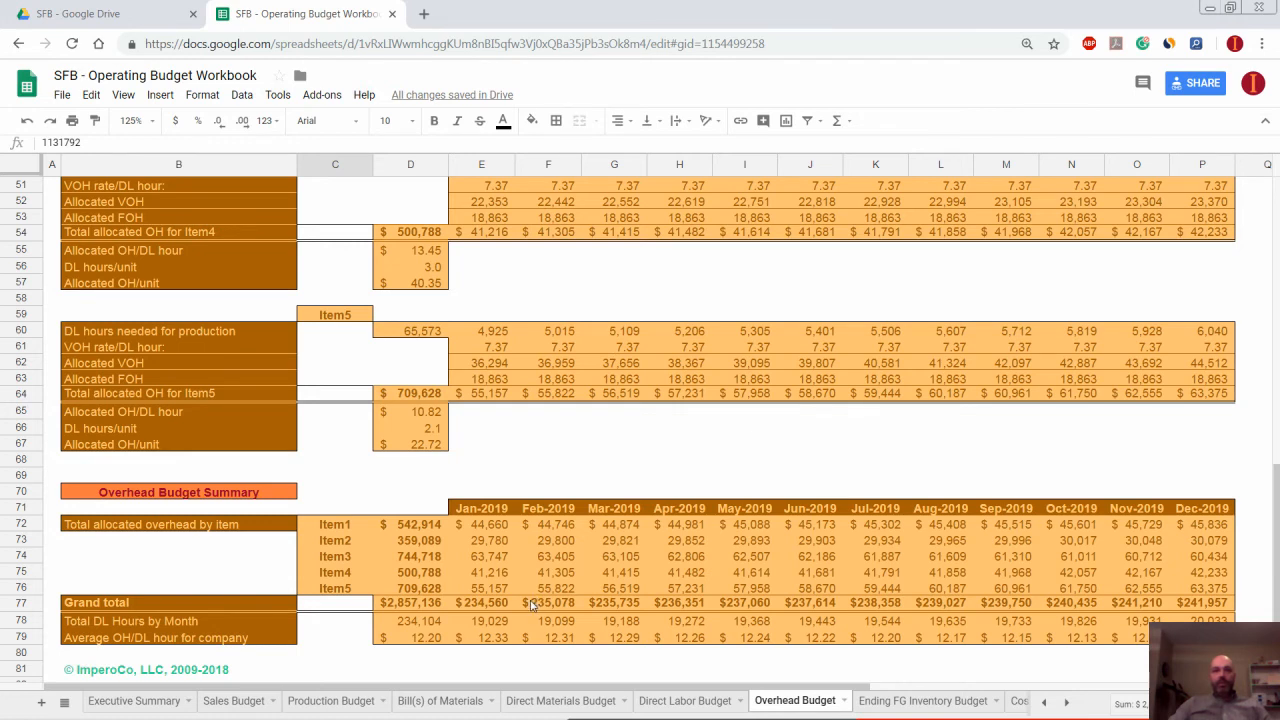
{"action": "left_click", "coordinate": [430, 605]}
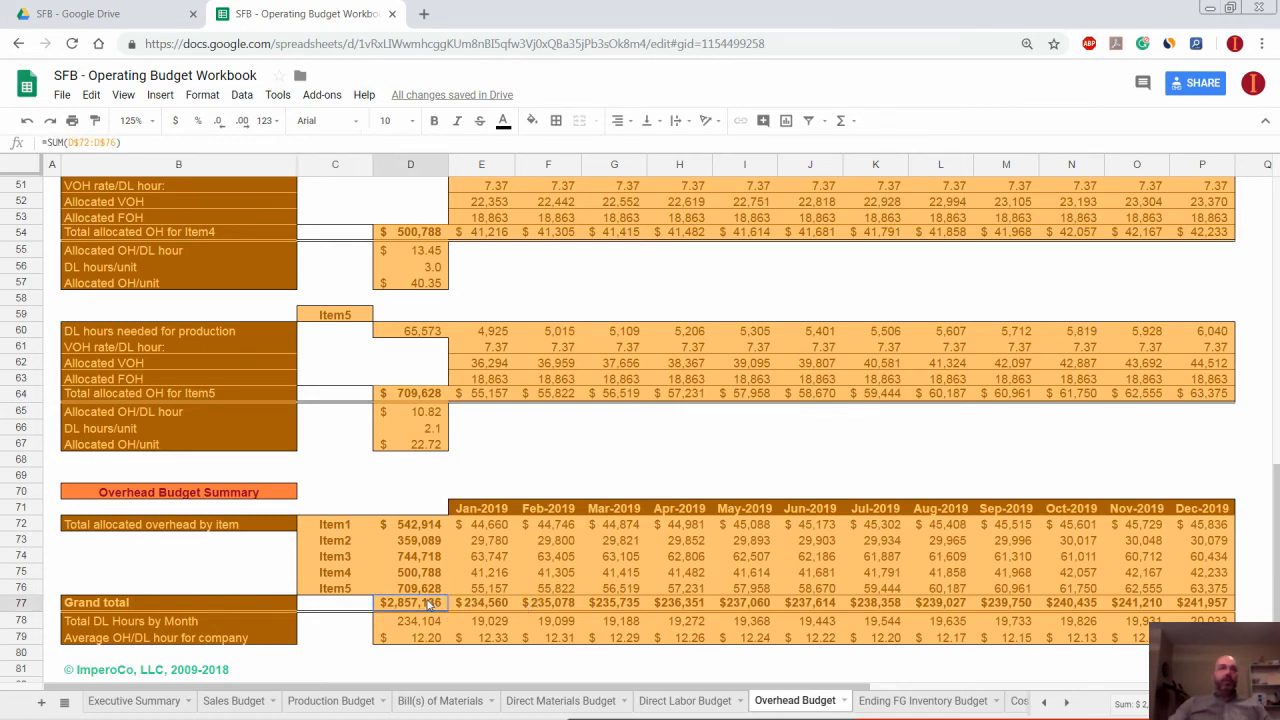
Step: Inspect Item5's Jan-2019 total allocated OH formula and its Allocated OH/DL hour formula
{"action": "left_click", "coordinate": [500, 558]}
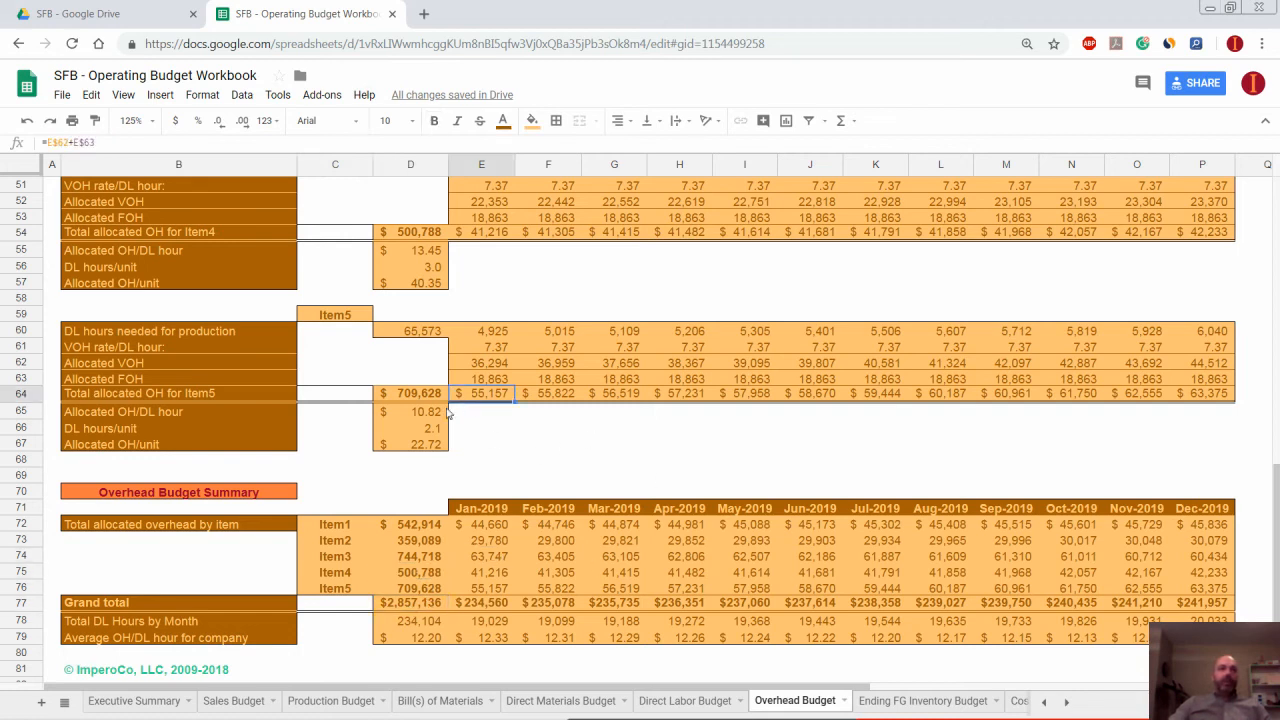
{"action": "left_click", "coordinate": [410, 415]}
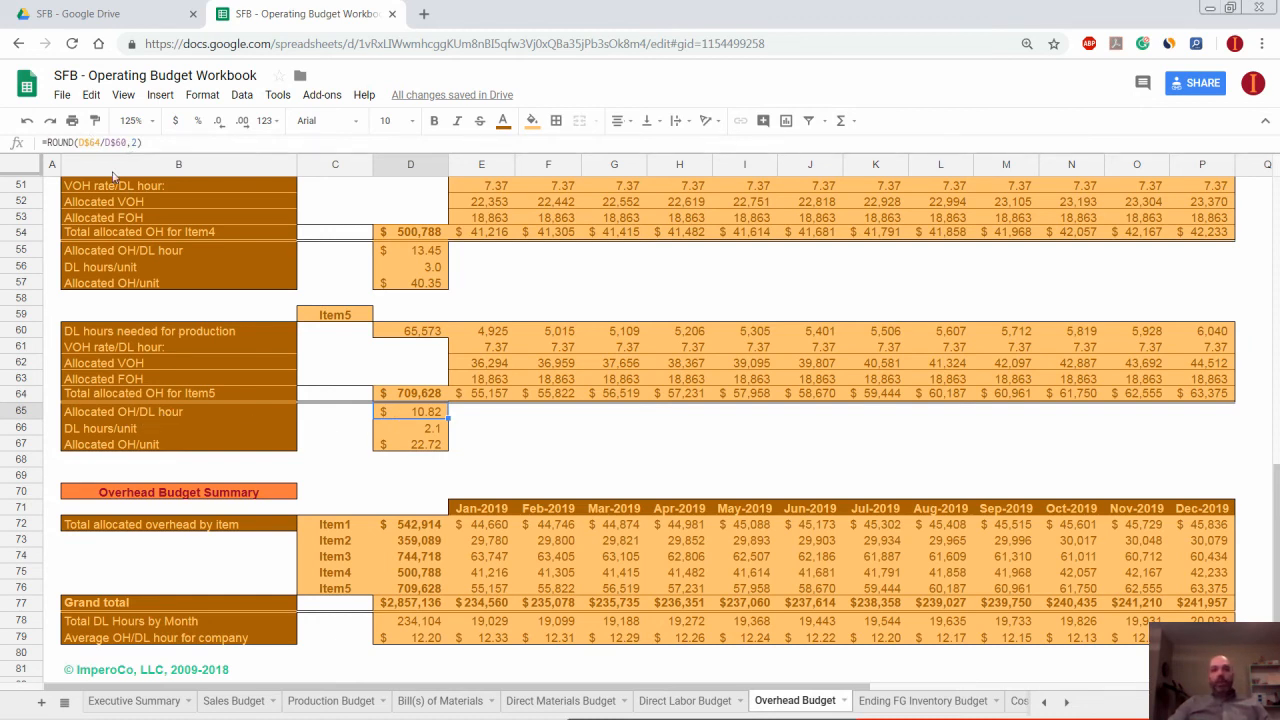
{"action": "left_click", "coordinate": [401, 368]}
Step: Revisit the overhead inputs at the start of the sheet and open the Ending FG Inventory Budget sheet
{"action": "scroll", "coordinate": [405, 370], "scroll_direction": "up", "scroll_amount": 10}
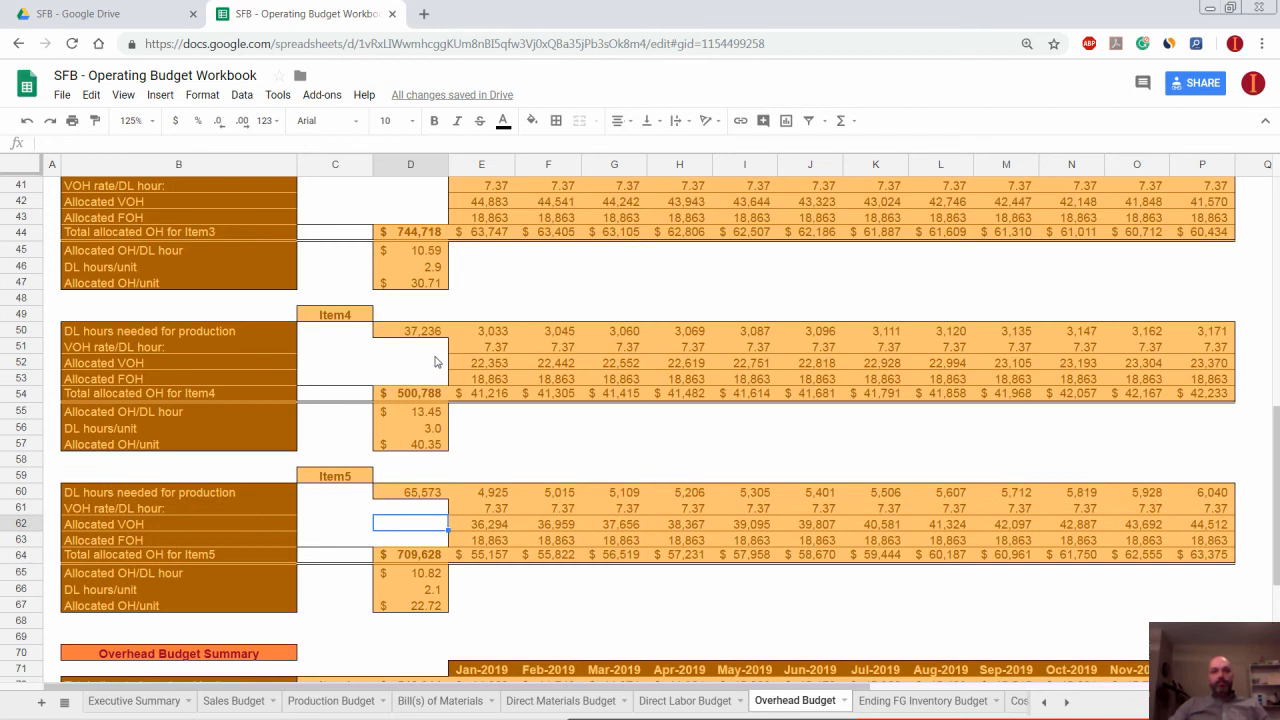
{"action": "scroll", "coordinate": [453, 326], "scroll_direction": "up", "scroll_amount": 7}
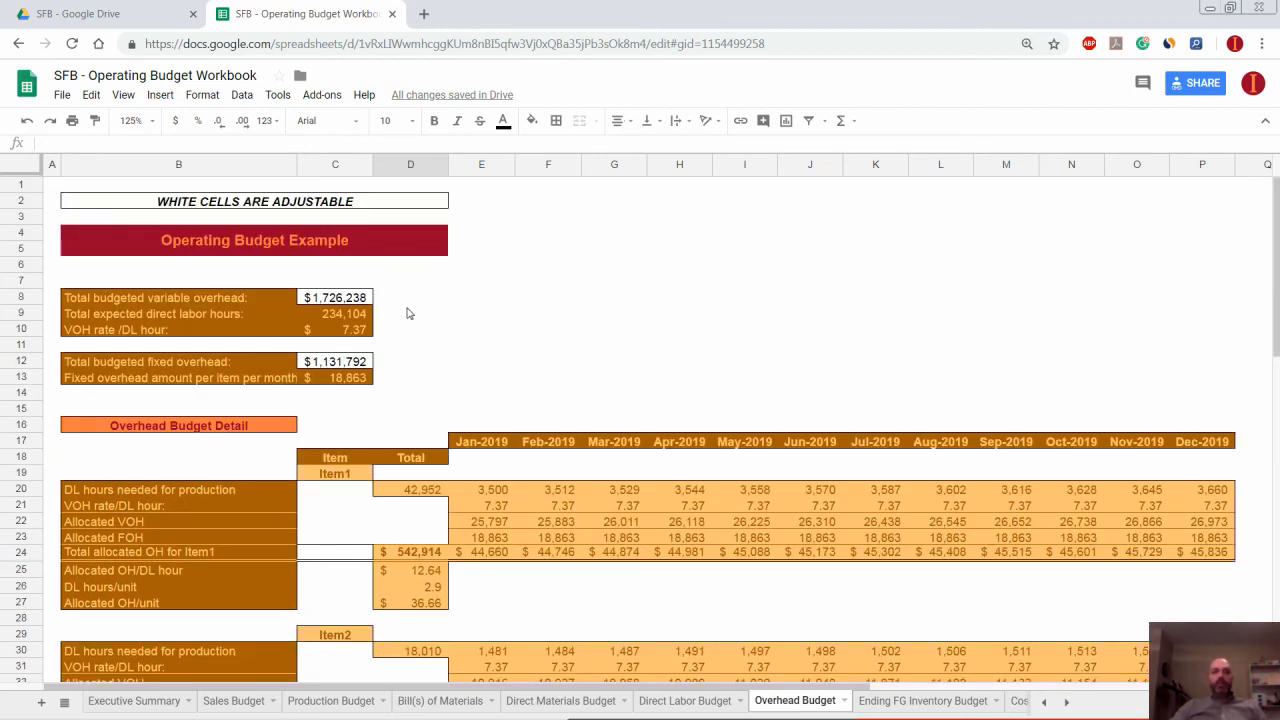
{"action": "left_click", "coordinate": [916, 706]}
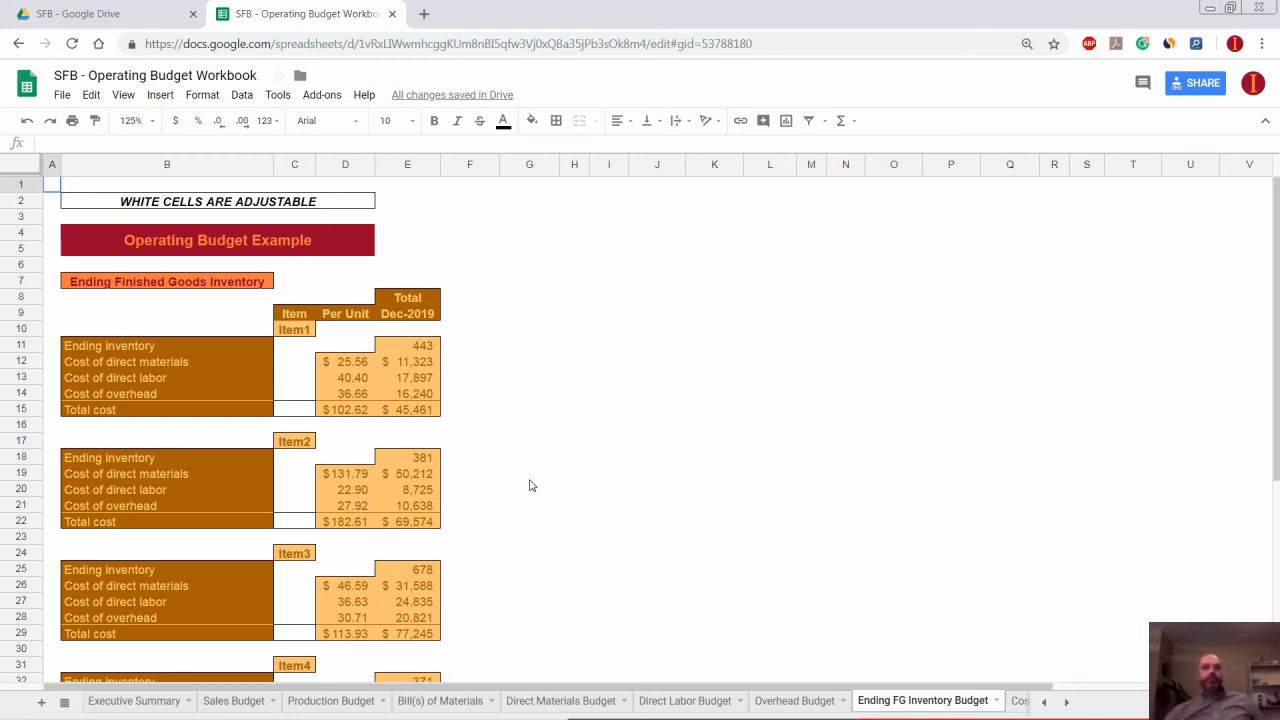
Step: Inspect the formulas behind the Dec-2019 total column header and Item1's ending inventory units
{"action": "left_click", "coordinate": [416, 314]}
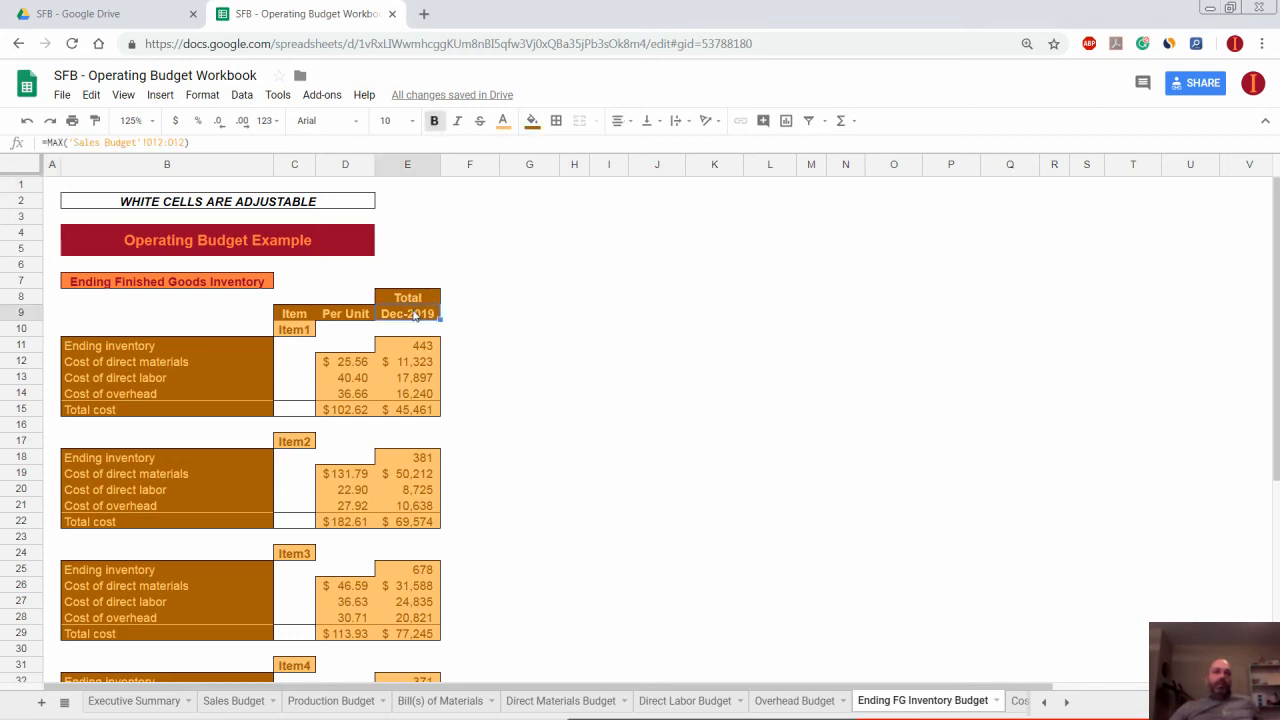
{"action": "left_click", "coordinate": [412, 300]}
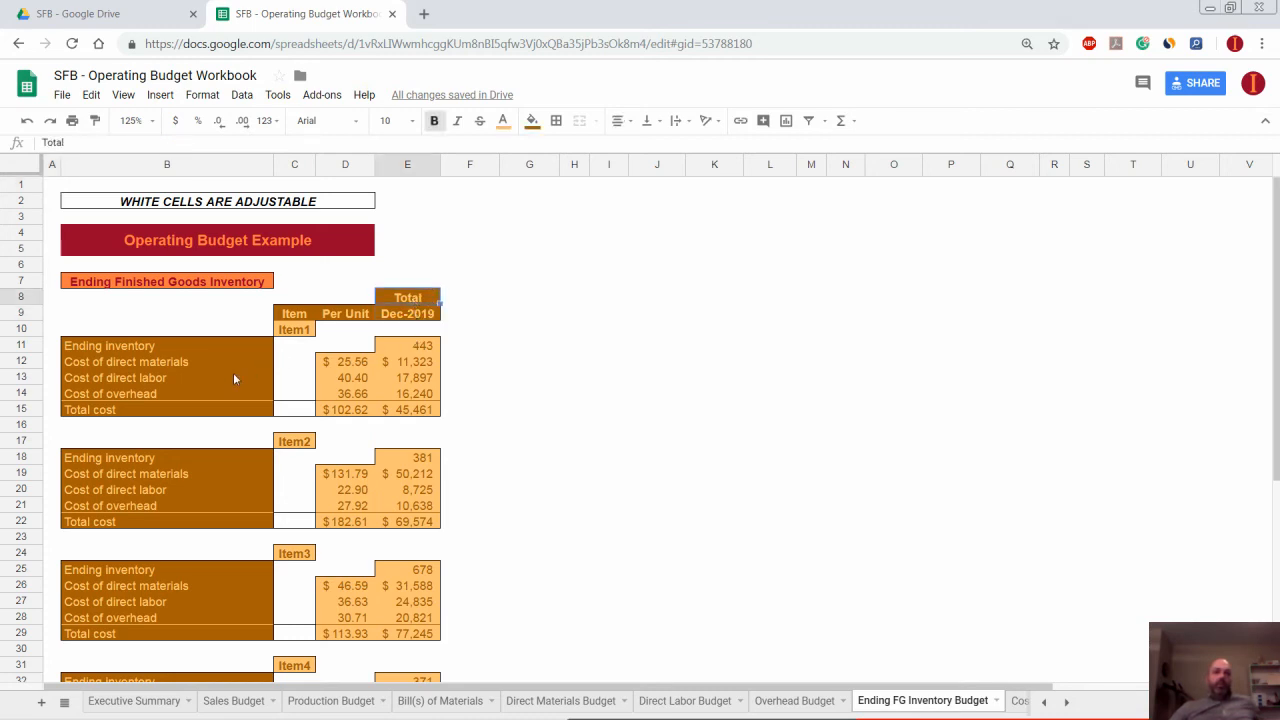
{"action": "left_click", "coordinate": [419, 348]}
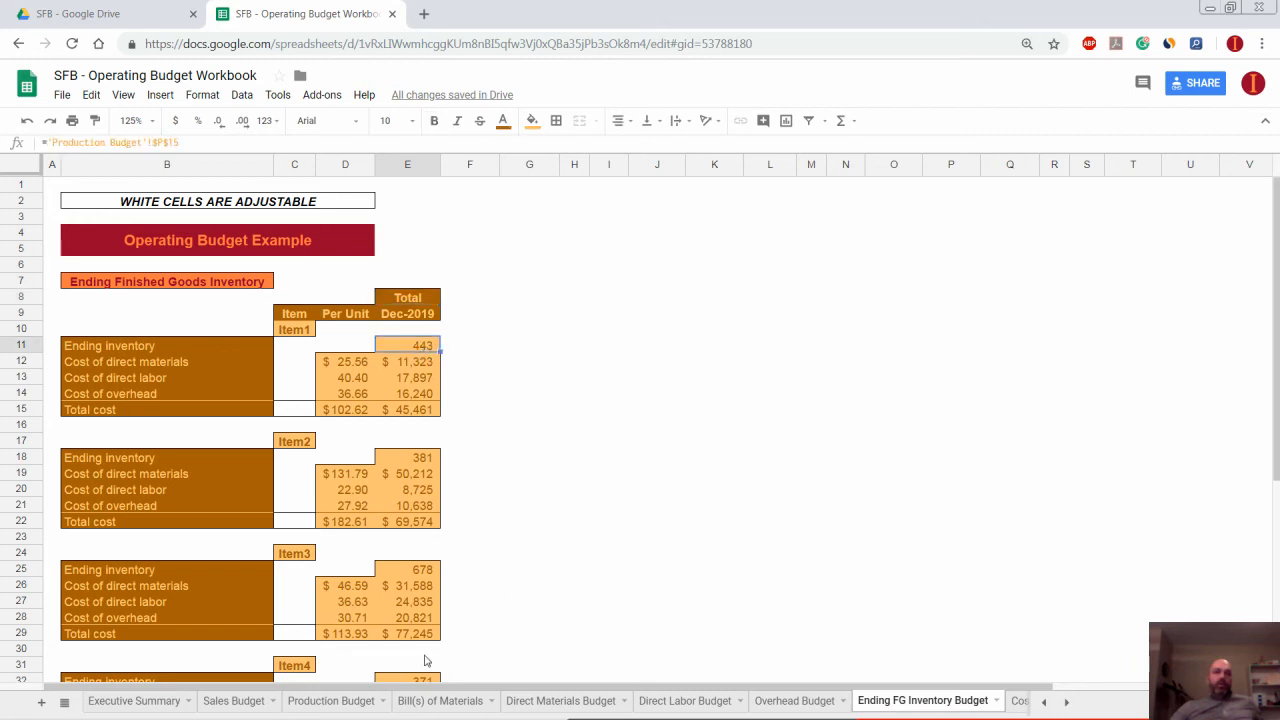
Step: Trace Item1's ending inventory to its Dec-2019 source cell in the Production Budget sheet and return to Ending FG Inventory Budget
{"action": "left_click", "coordinate": [332, 706]}
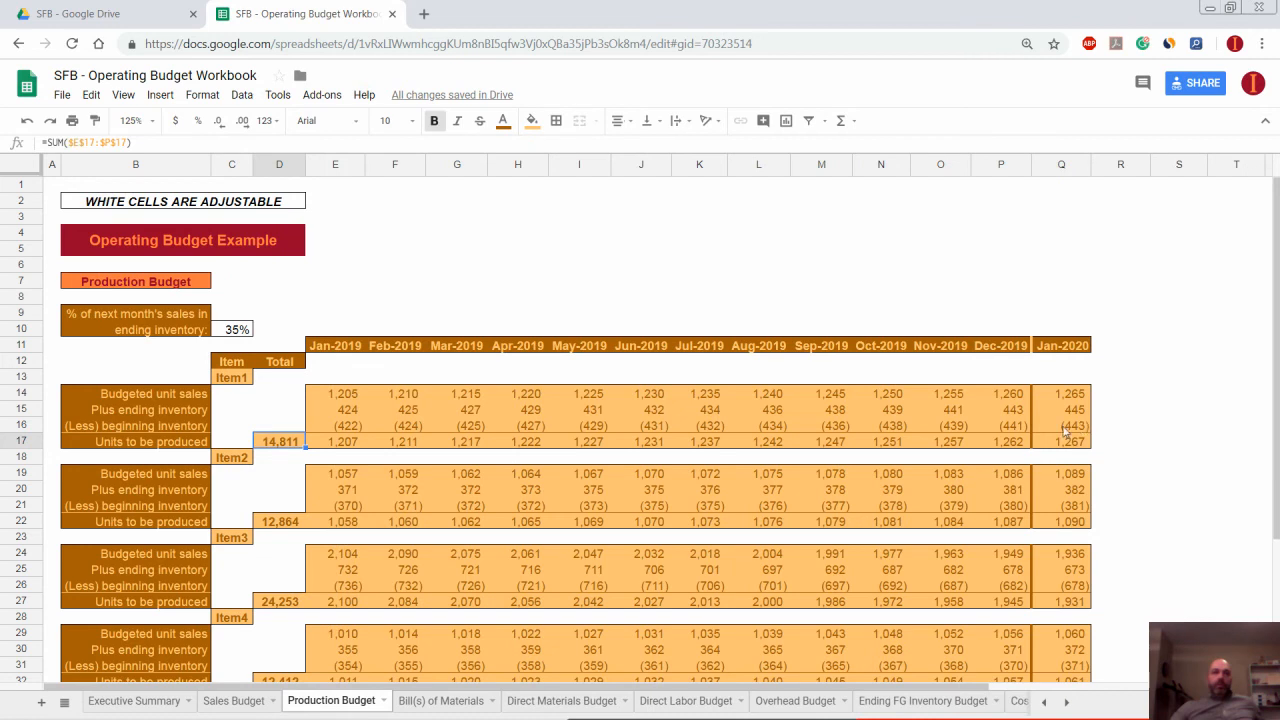
{"action": "left_click", "coordinate": [1013, 413]}
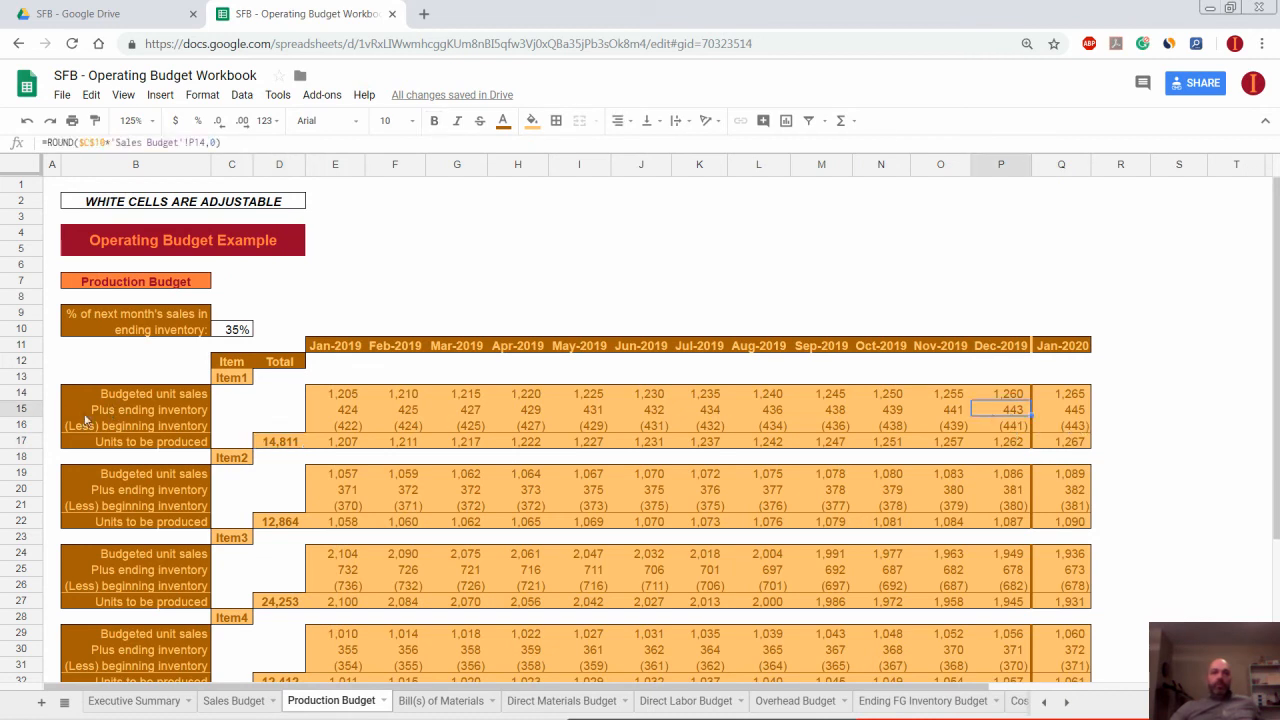
{"action": "left_click", "coordinate": [28, 409]}
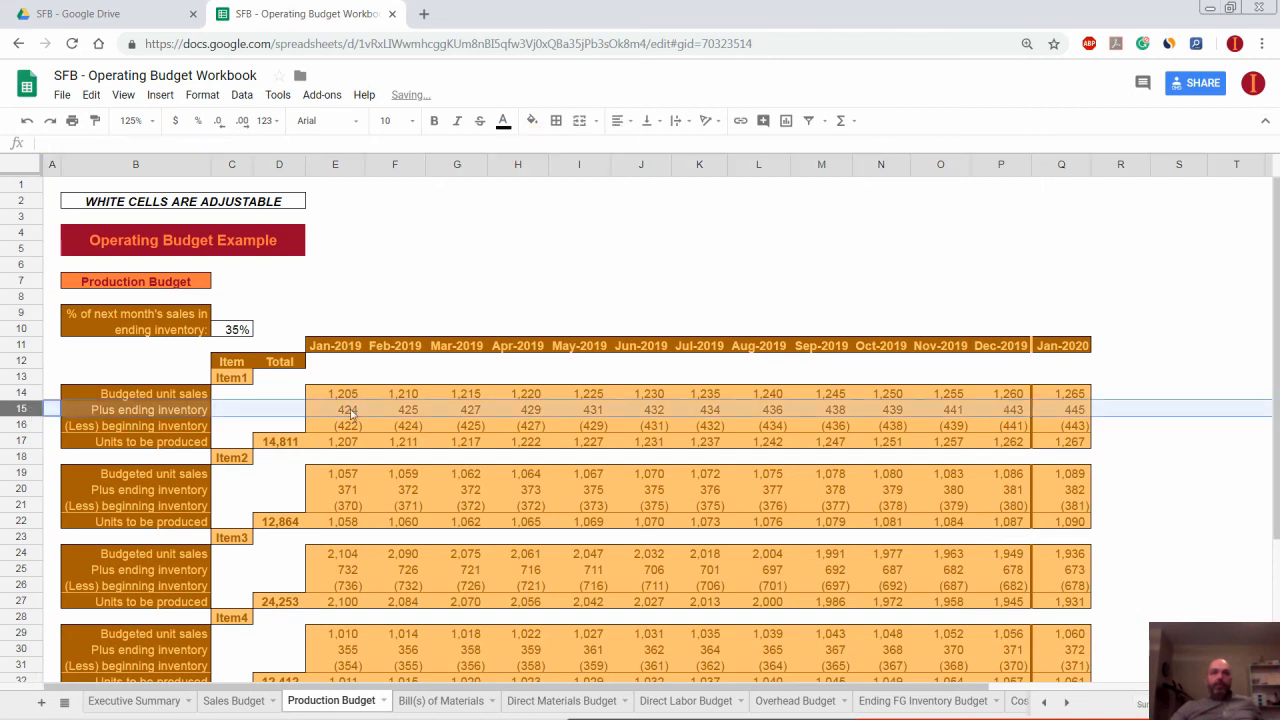
{"action": "left_click", "coordinate": [903, 706]}
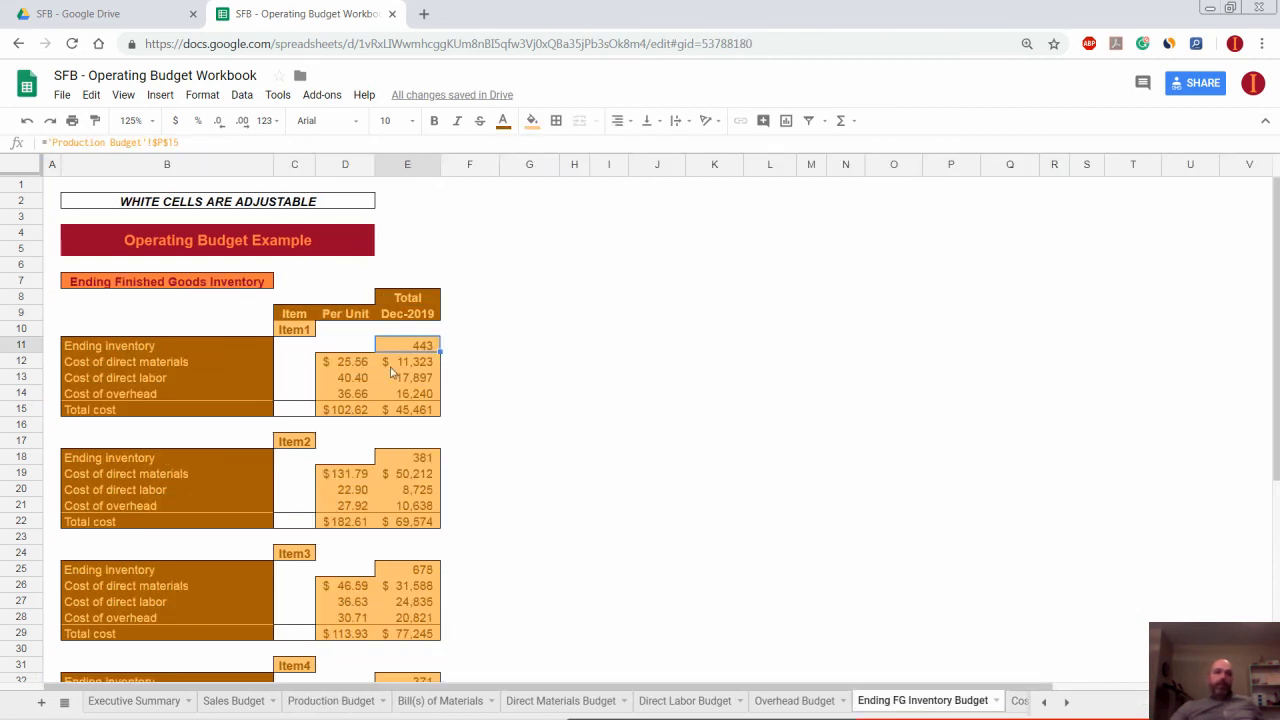
Step: Inspect Item1's total direct materials cost formula and look across the Direct Materials Budget through Dec-2019 for its cost data
{"action": "left_click", "coordinate": [410, 366]}
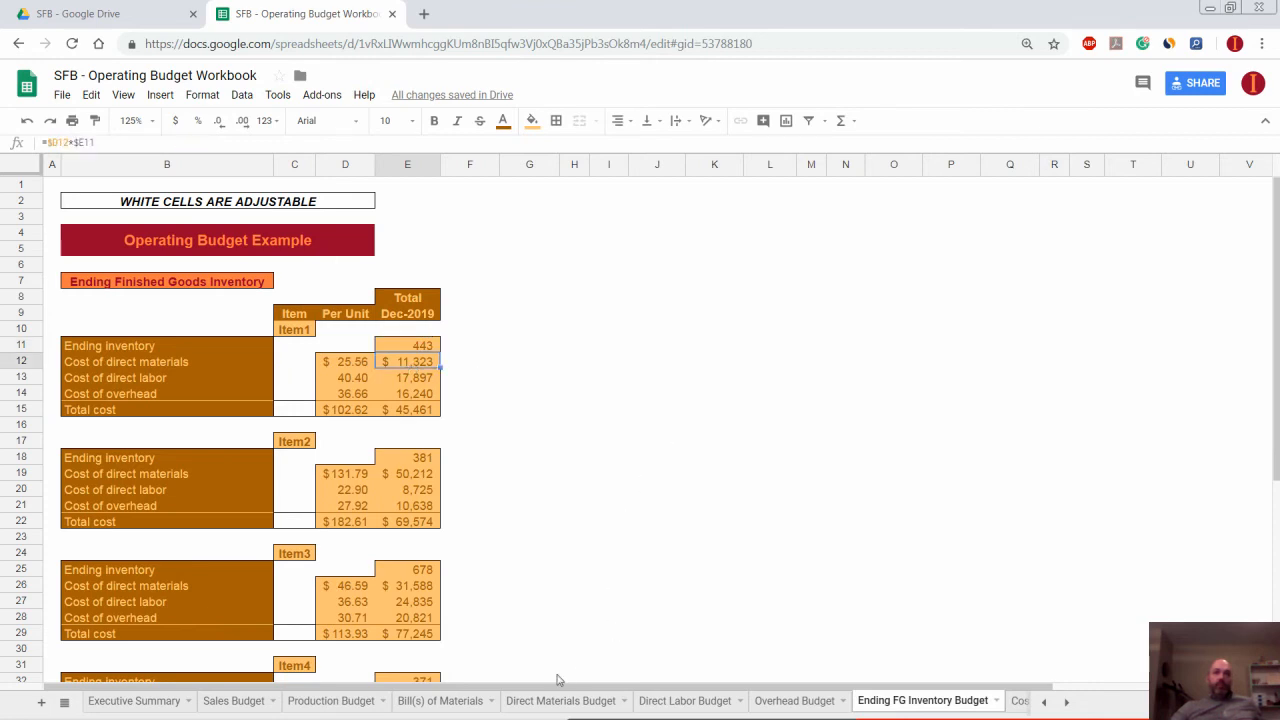
{"action": "left_click", "coordinate": [553, 704]}
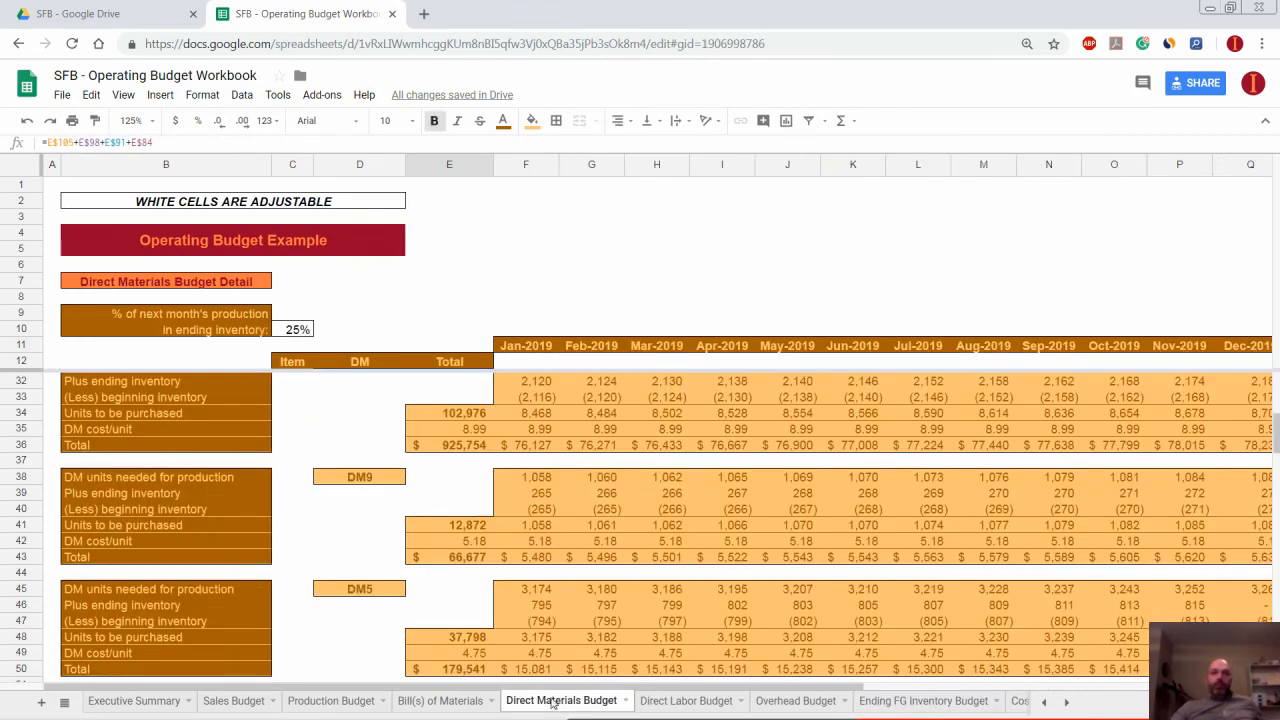
{"action": "left_click_drag", "start_coordinate": [841, 694], "coordinate": [940, 688]}
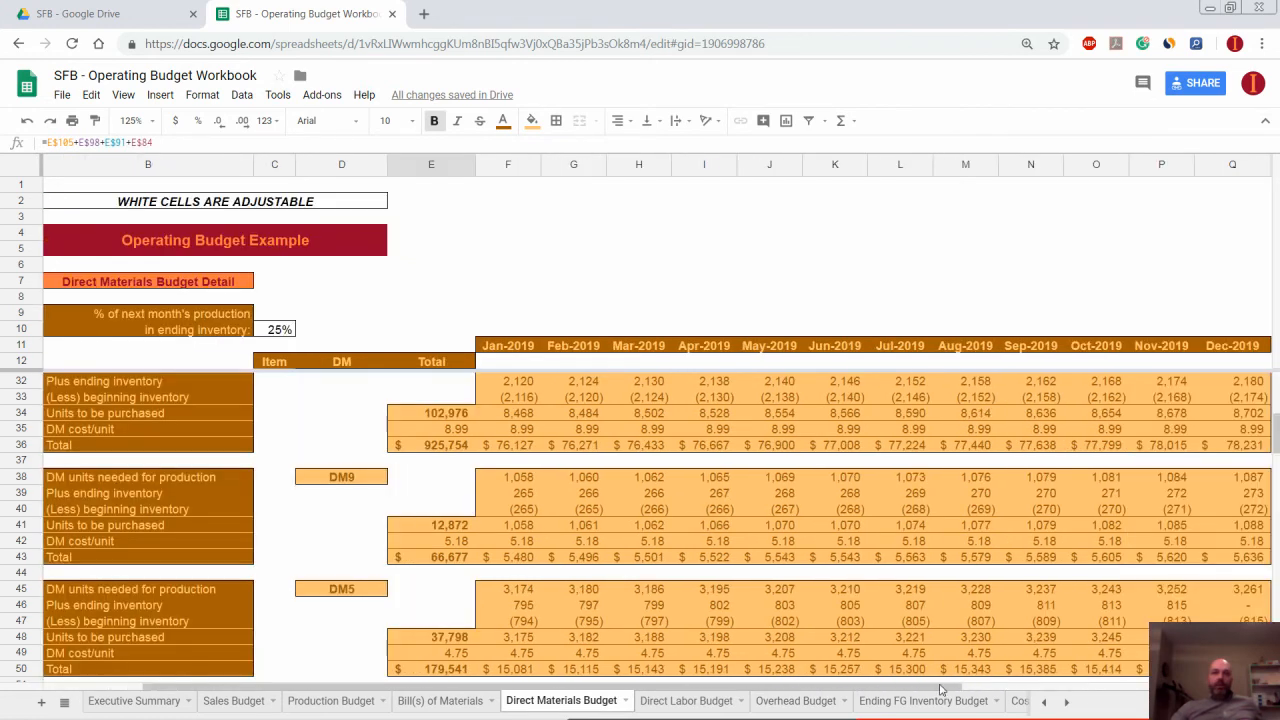
{"action": "scroll", "coordinate": [975, 650], "scroll_direction": "down", "scroll_amount": 3}
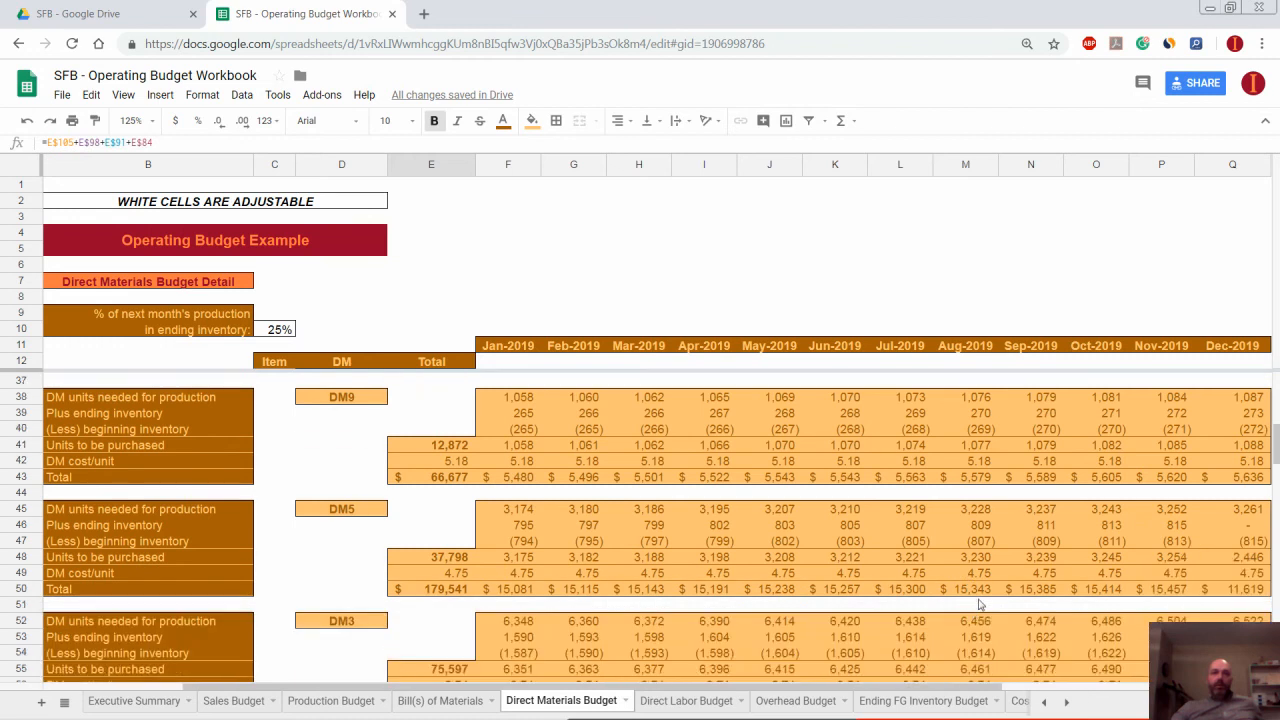
{"action": "scroll", "coordinate": [980, 604], "scroll_direction": "down", "scroll_amount": 2}
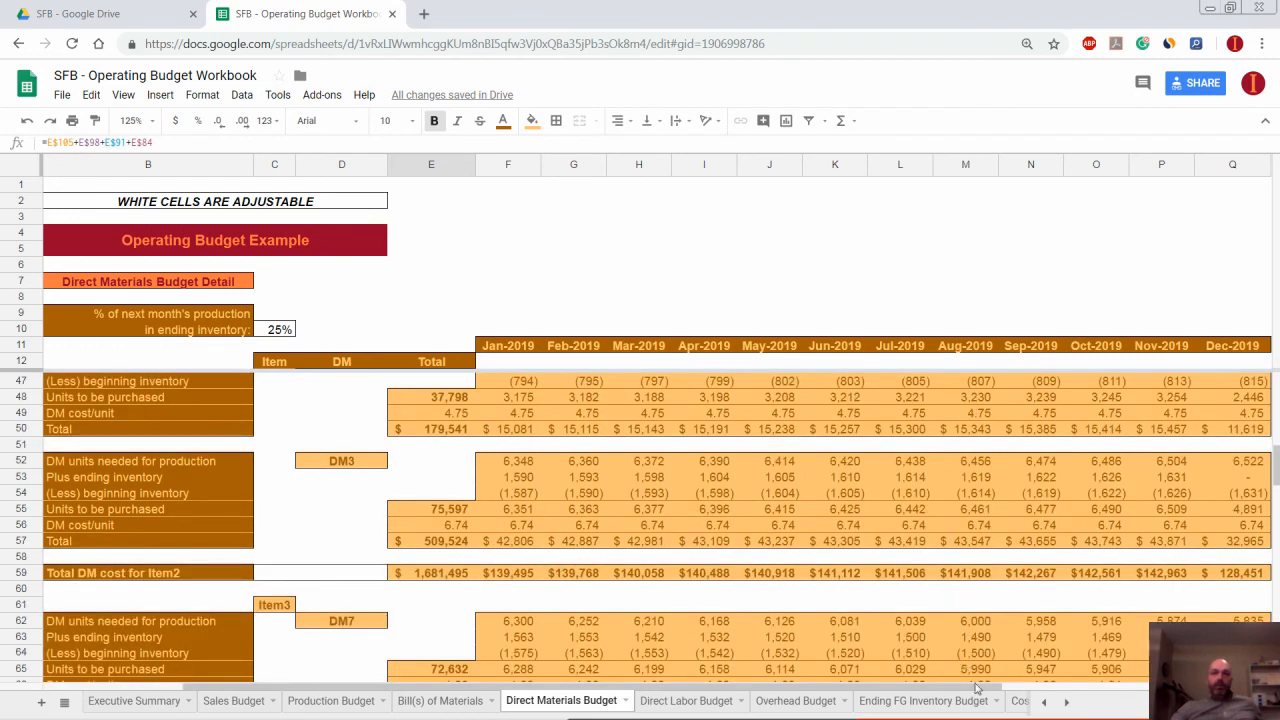
{"action": "left_click_drag", "start_coordinate": [975, 688], "coordinate": [1045, 690]}
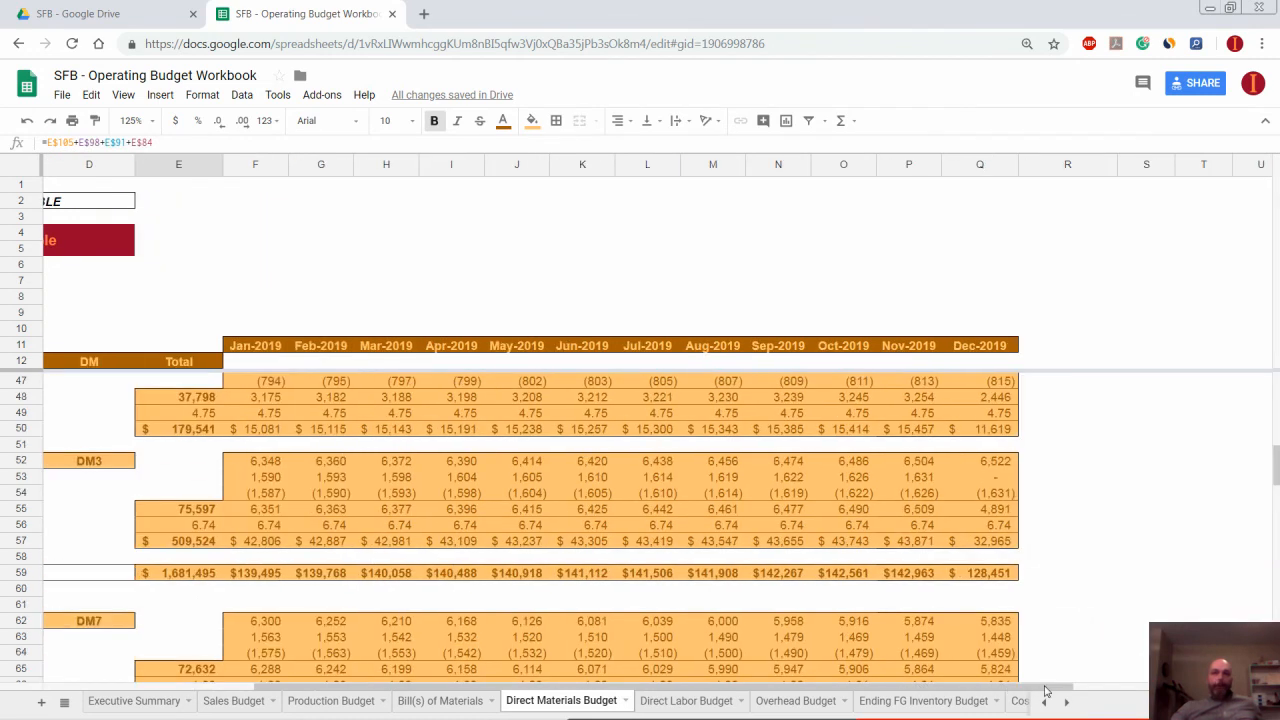
{"action": "left_click", "coordinate": [891, 704]}
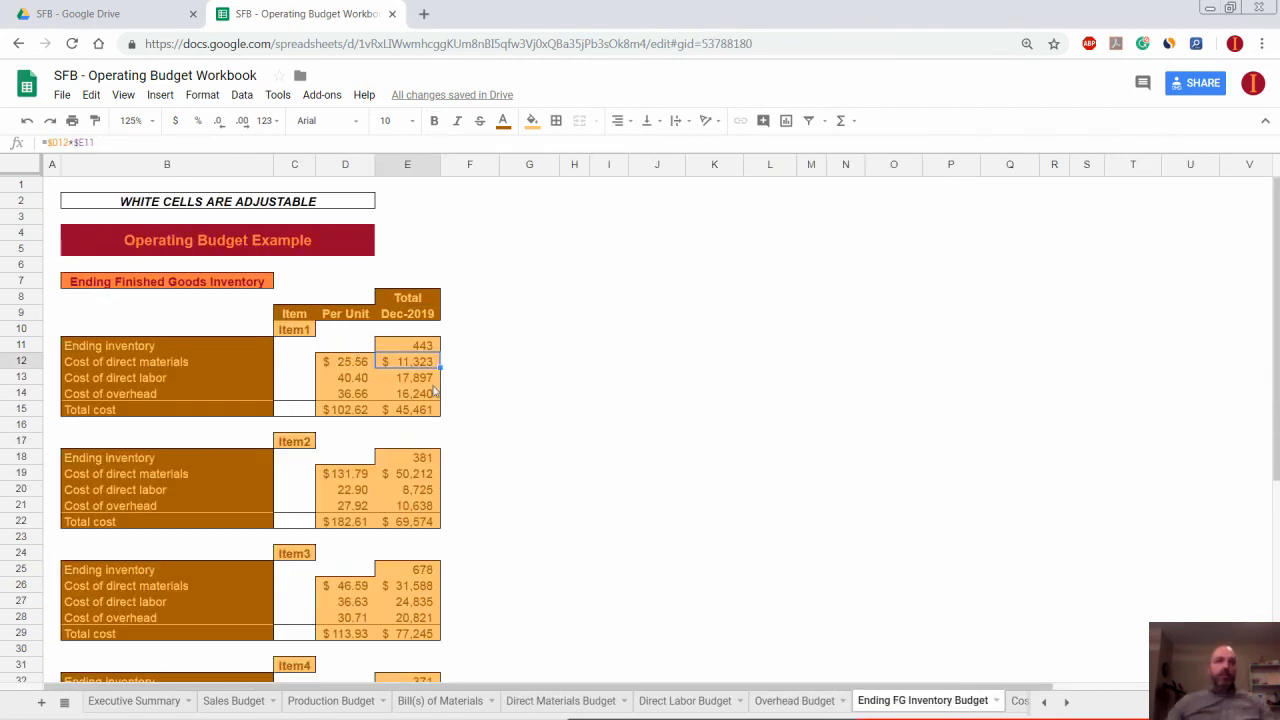
Step: Compare the formulas for Item1's per-unit and total cost of direct materials on the Ending FG Inventory Budget sheet
{"action": "left_click", "coordinate": [348, 366]}
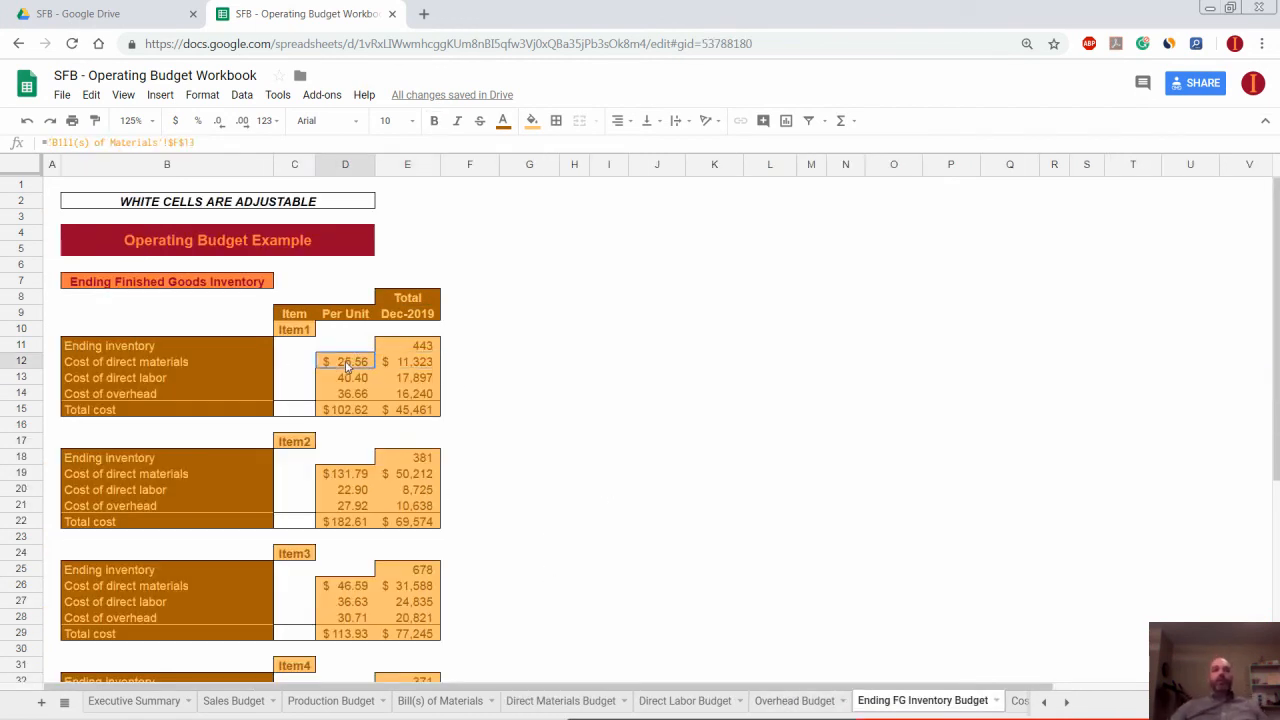
{"action": "left_click", "coordinate": [412, 367]}
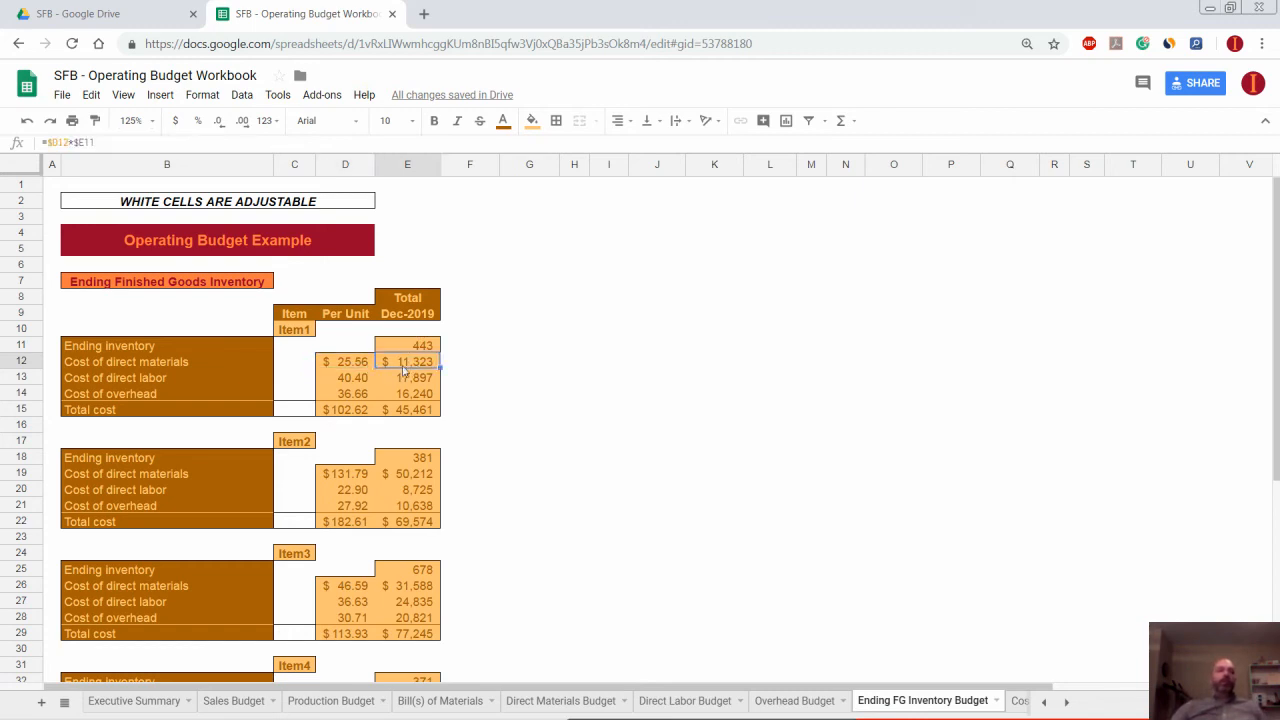
{"action": "left_click", "coordinate": [361, 367]}
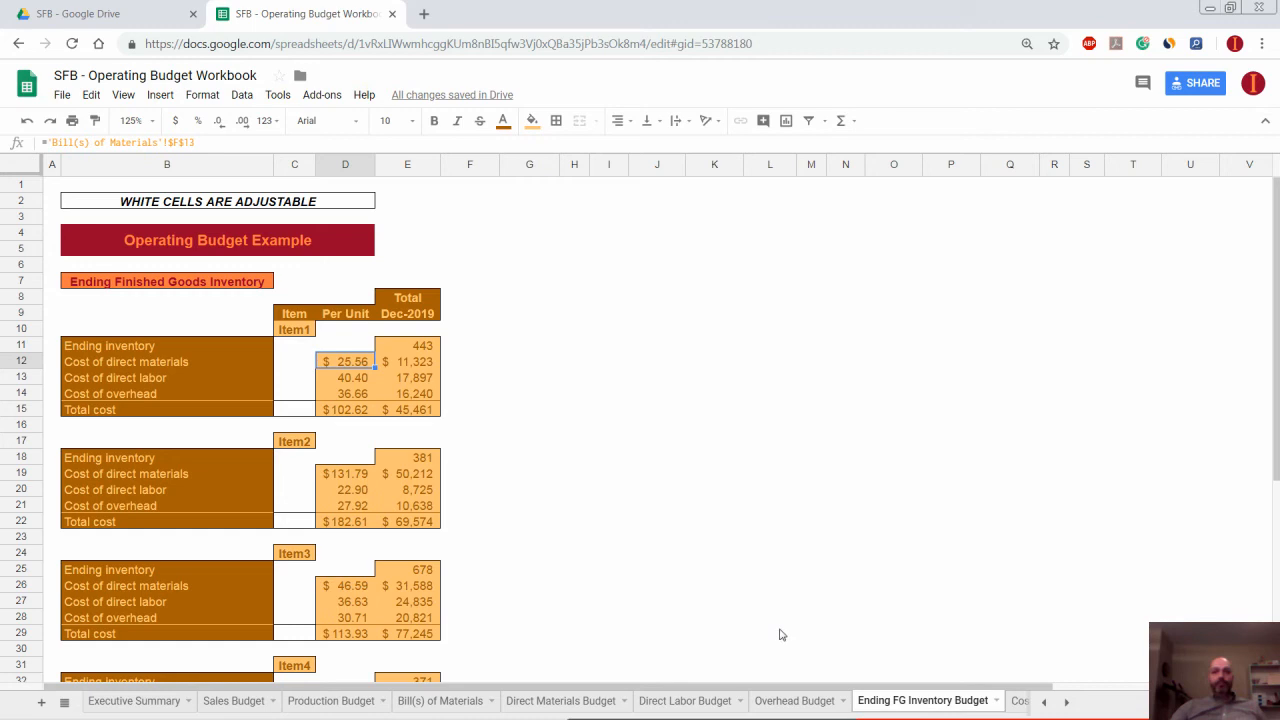
Step: Look through the item sections of the Direct Materials Budget again, checking the DM cost/unit rows
{"action": "left_click", "coordinate": [587, 704]}
{"action": "scroll", "coordinate": [790, 476], "scroll_direction": "up", "scroll_amount": 3}
{"action": "scroll", "coordinate": [800, 520], "scroll_direction": "down", "scroll_amount": 5}
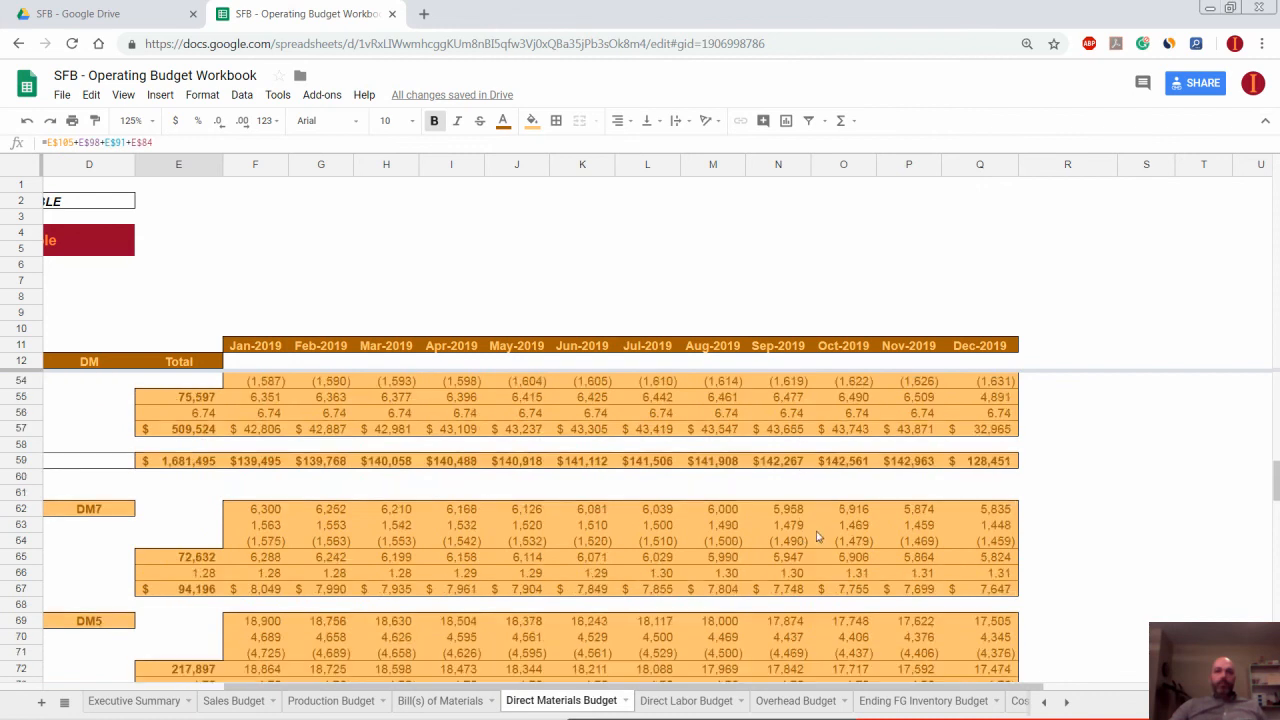
{"action": "scroll", "coordinate": [840, 520], "scroll_direction": "down", "scroll_amount": 3}
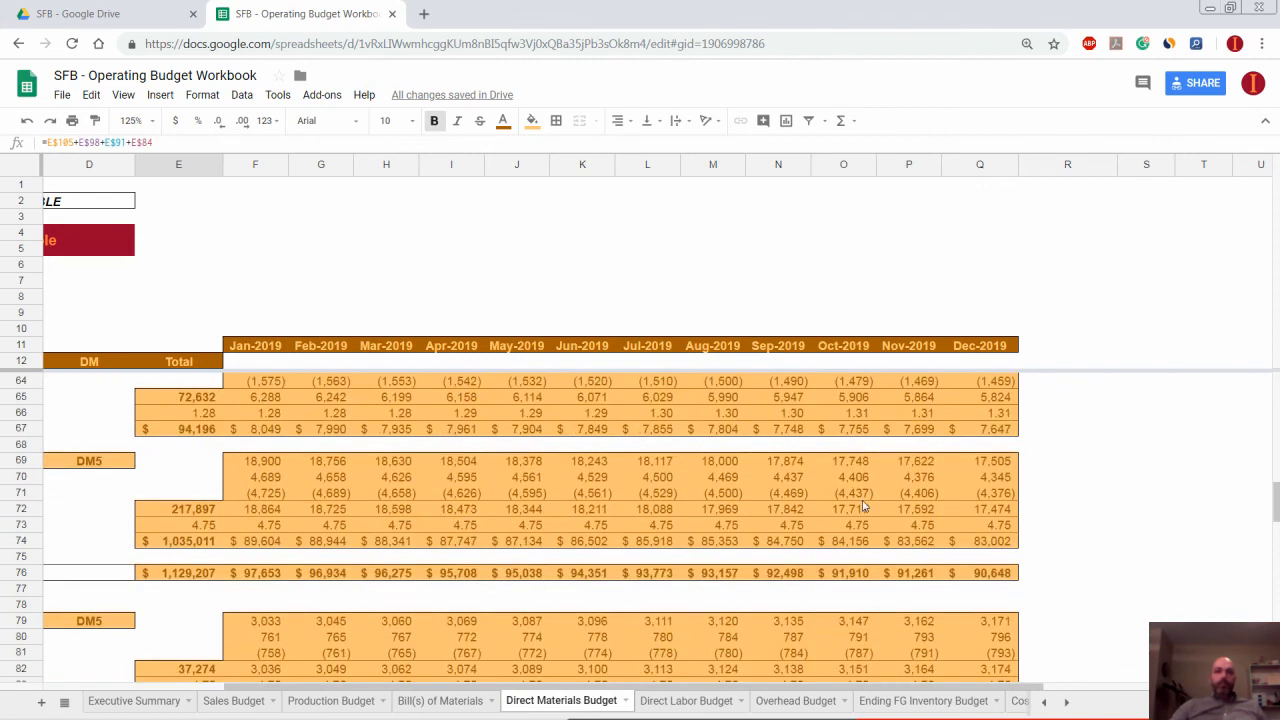
{"action": "scroll", "coordinate": [865, 508], "scroll_direction": "up", "scroll_amount": 10}
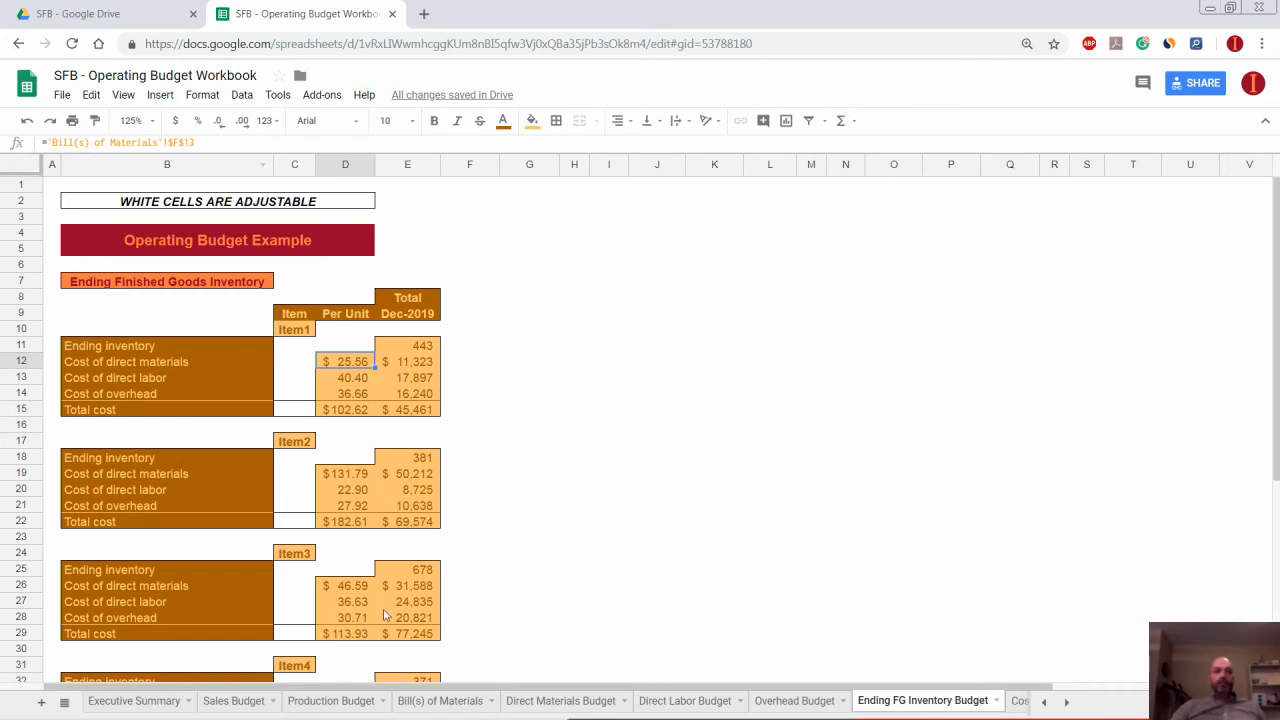
Step: Trace Item1's per-unit direct materials cost to its total material cost formula in Bill(s) of Materials and return
{"action": "left_click", "coordinate": [453, 705]}
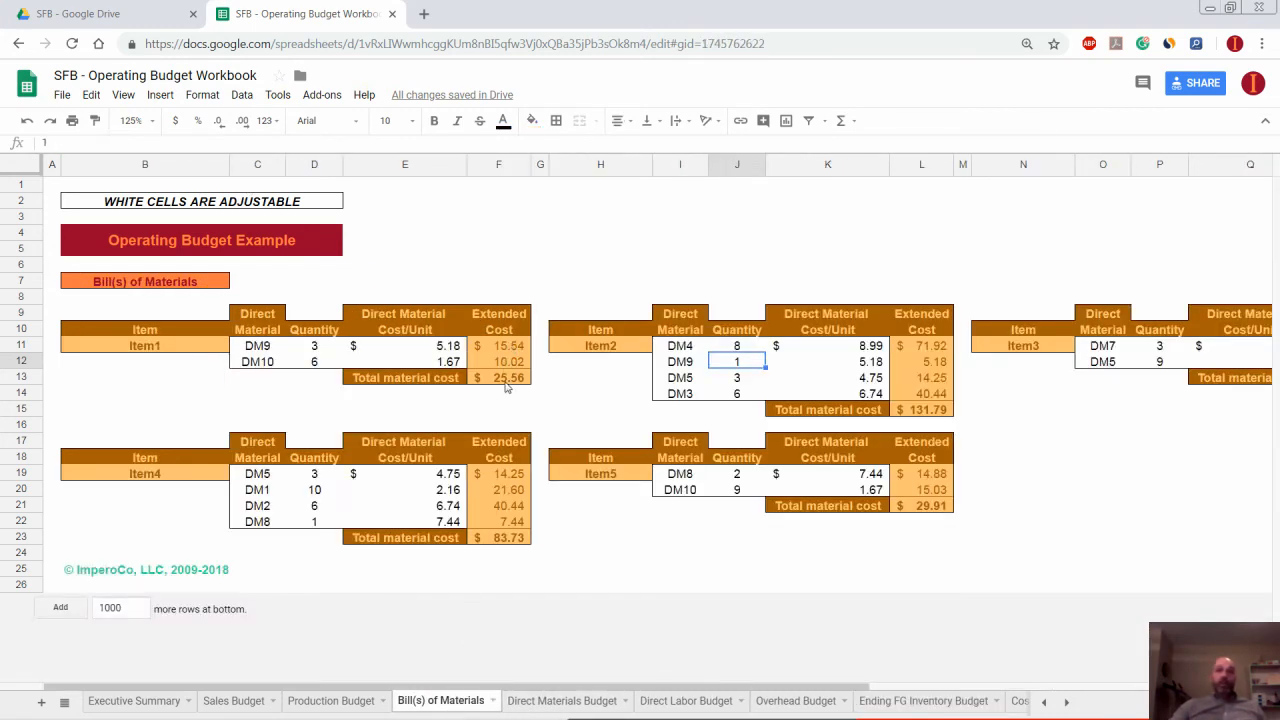
{"action": "left_click", "coordinate": [507, 381]}
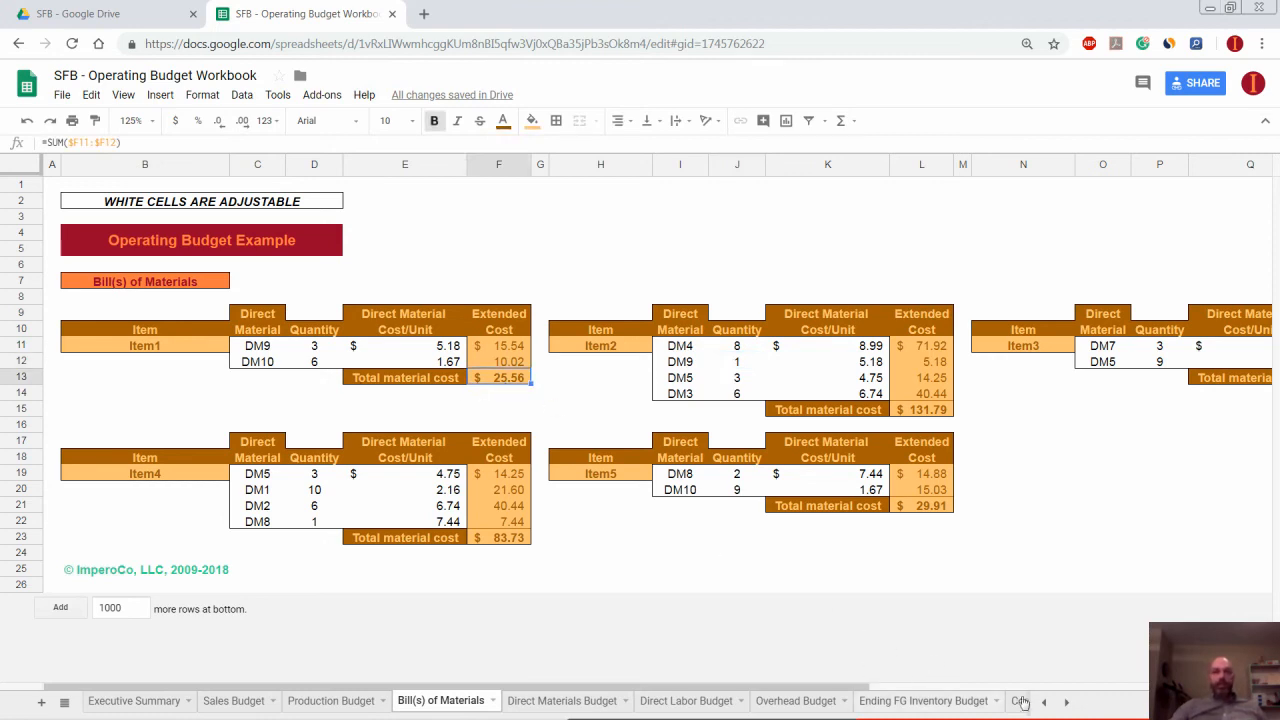
{"action": "left_click", "coordinate": [941, 702]}
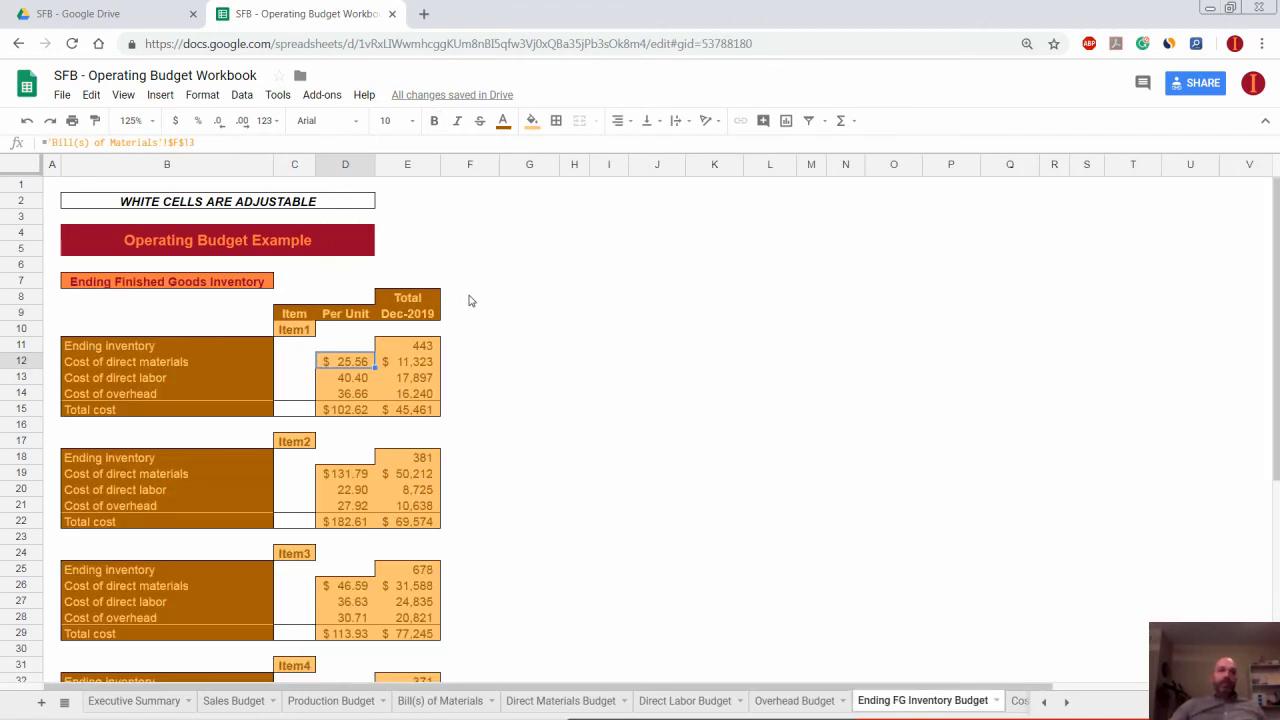
Step: Inspect Item1's per-unit labor and overhead cost references, and trace the direct labor cost to the Direct Labor Budget sheet
{"action": "left_click", "coordinate": [356, 378]}
{"action": "left_click", "coordinate": [363, 396]}
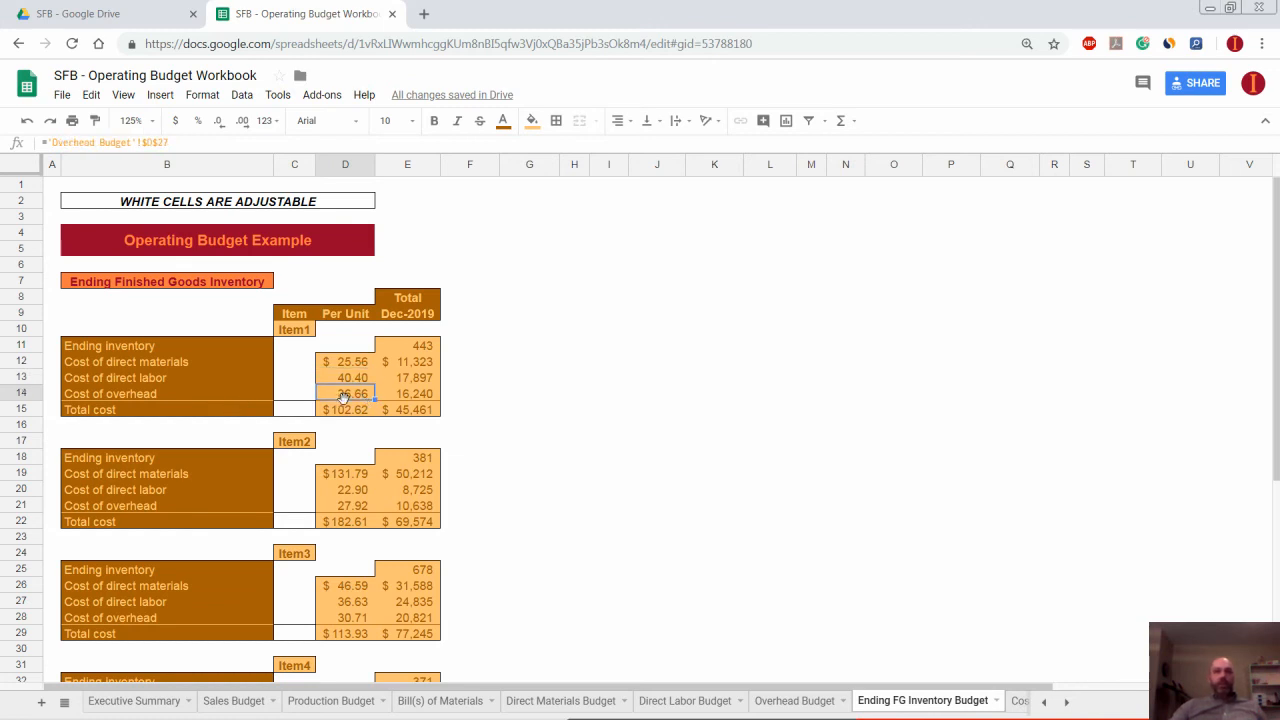
{"action": "left_click", "coordinate": [353, 380]}
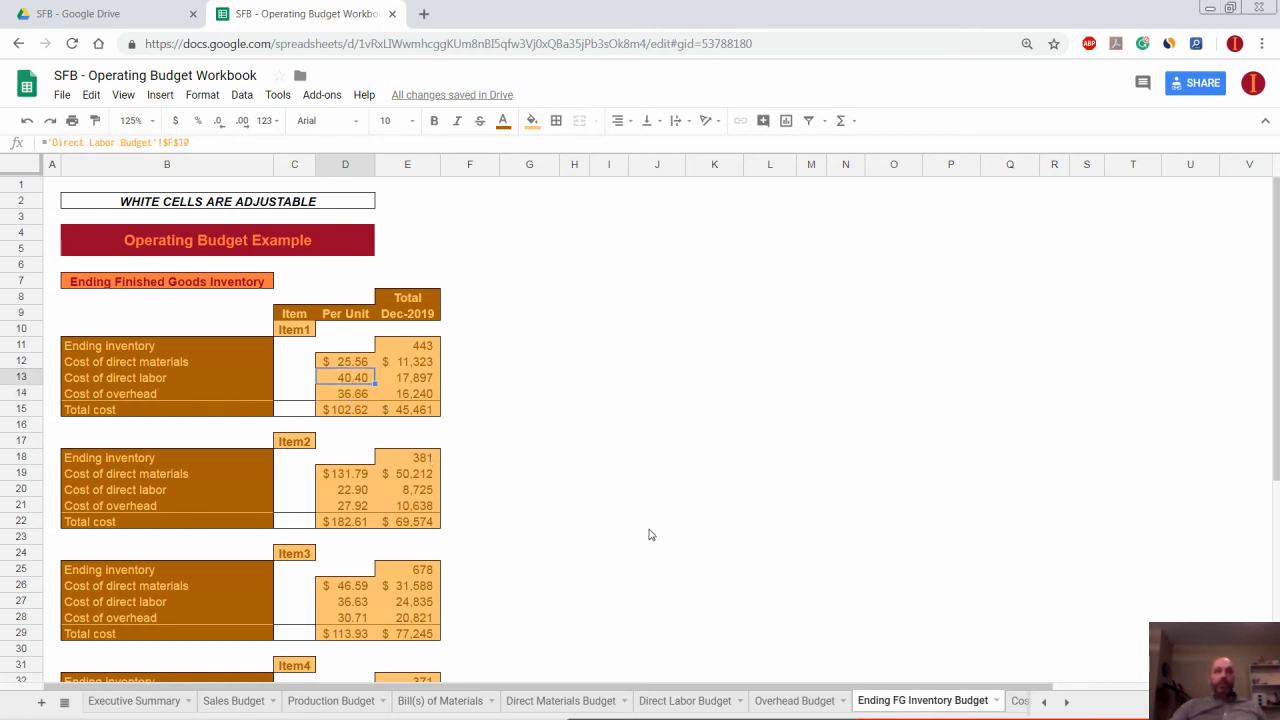
{"action": "left_click", "coordinate": [683, 706]}
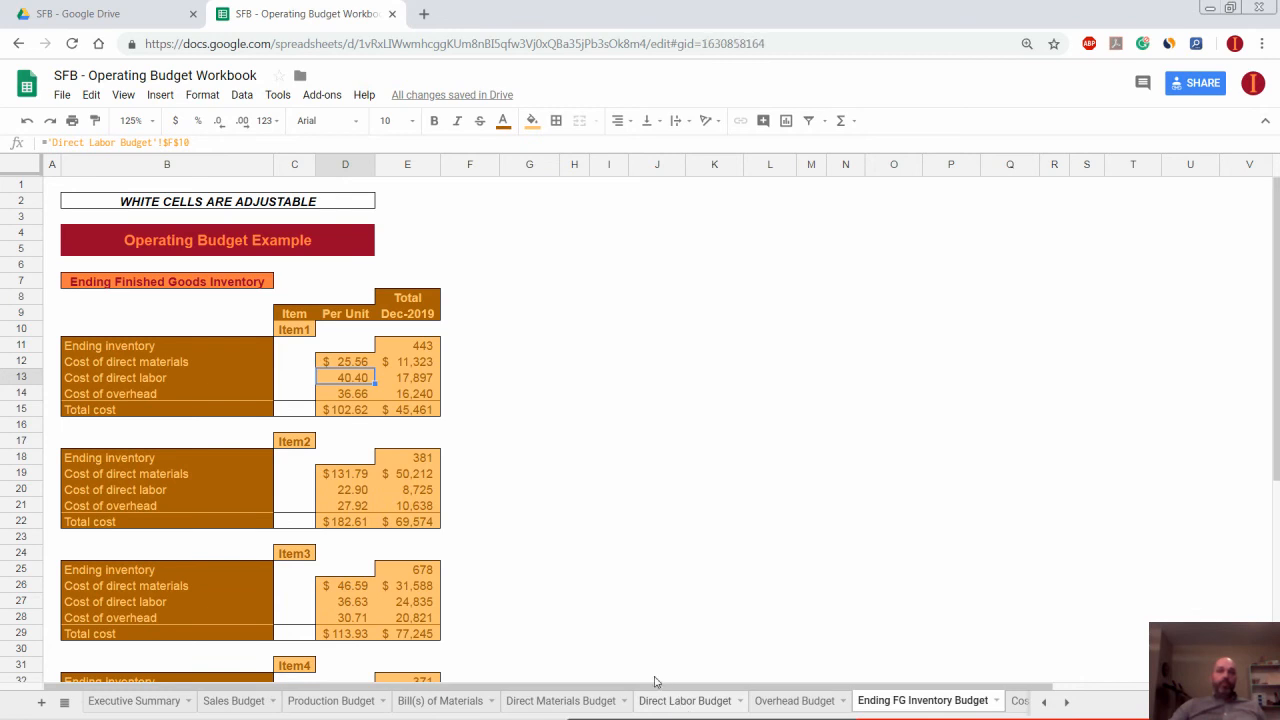
{"action": "left_click", "coordinate": [509, 268]}
Step: Trace Item1's per-unit cost of overhead to the Allocated OH/unit formula in the Overhead Budget and return
{"action": "left_click", "coordinate": [342, 397]}
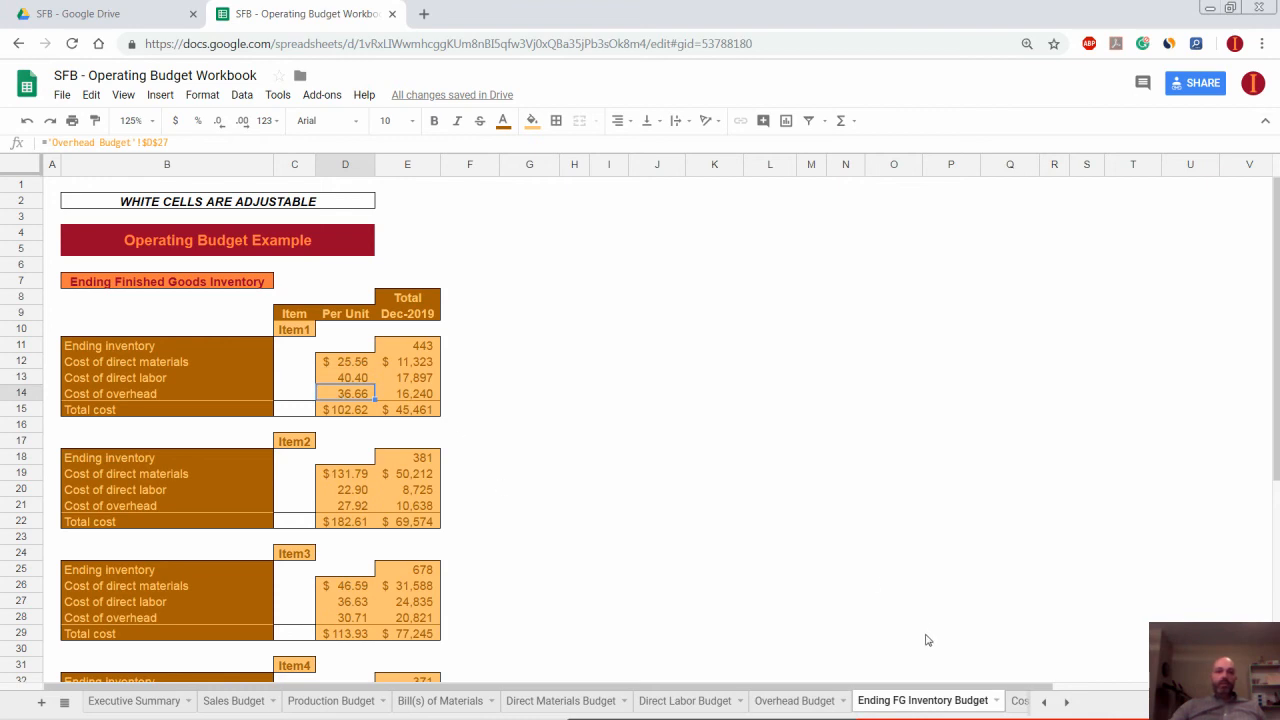
{"action": "left_click", "coordinate": [811, 700]}
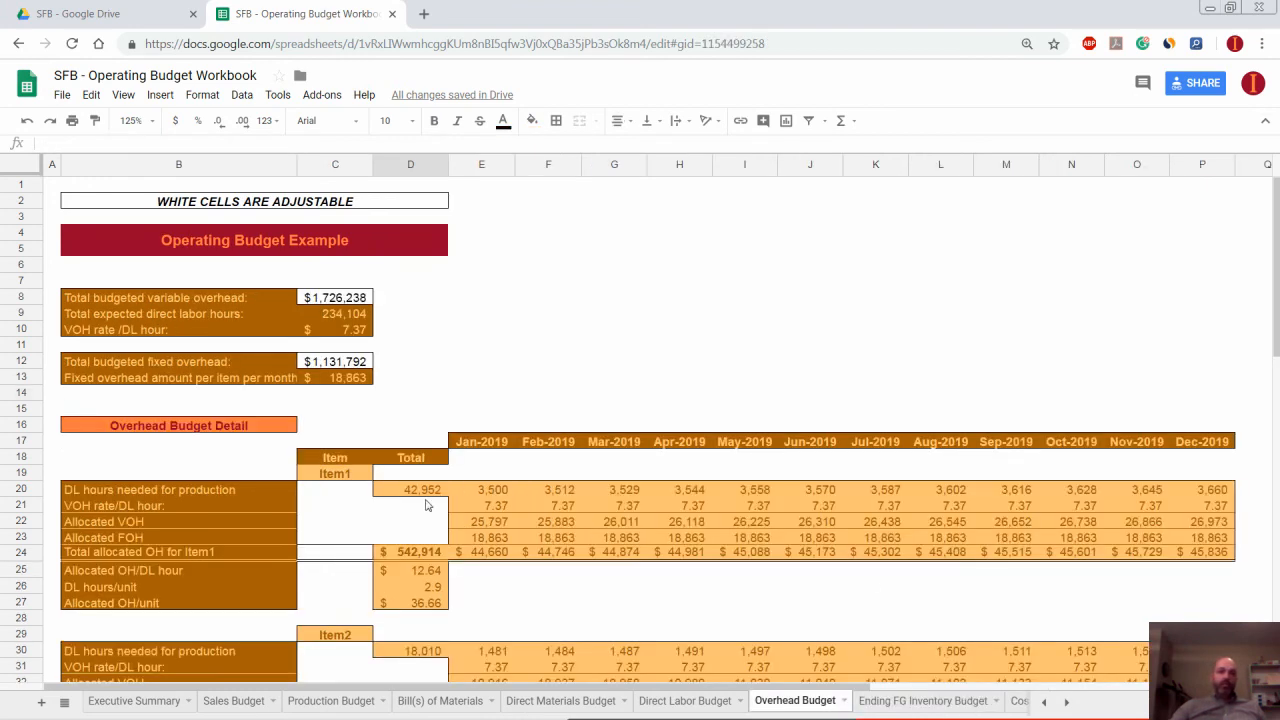
{"action": "left_click", "coordinate": [433, 603]}
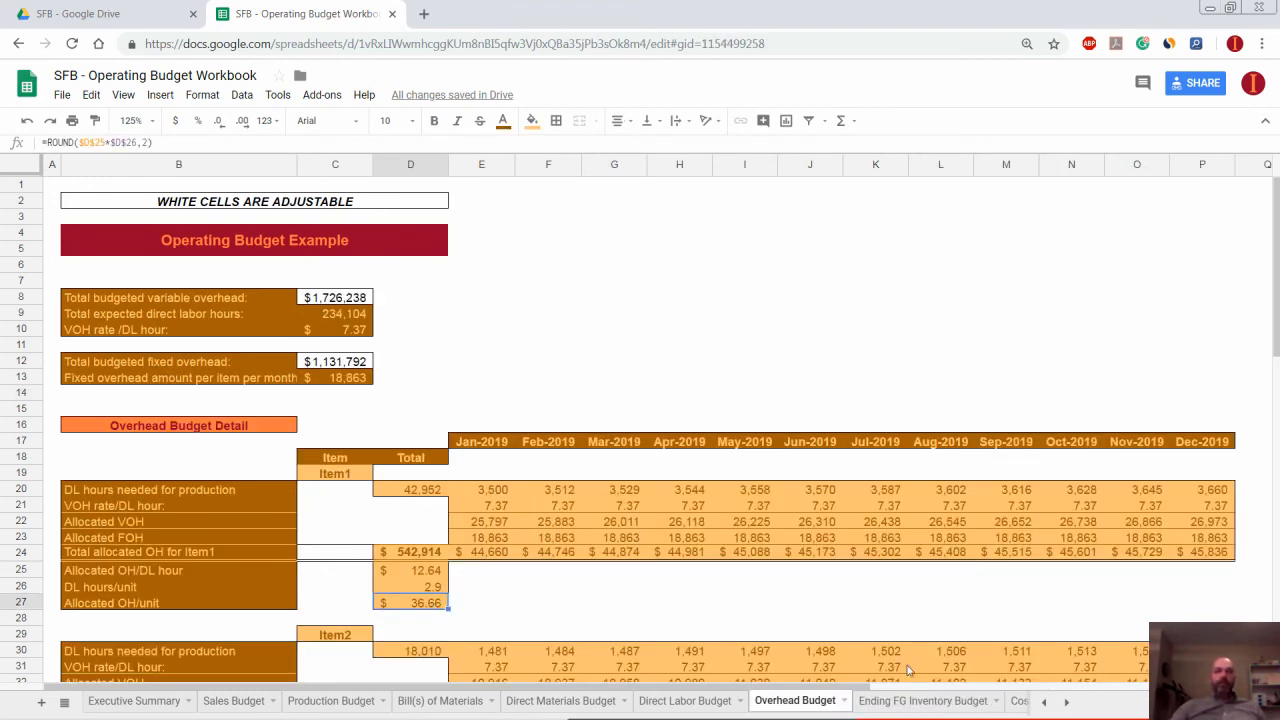
{"action": "left_click", "coordinate": [918, 701]}
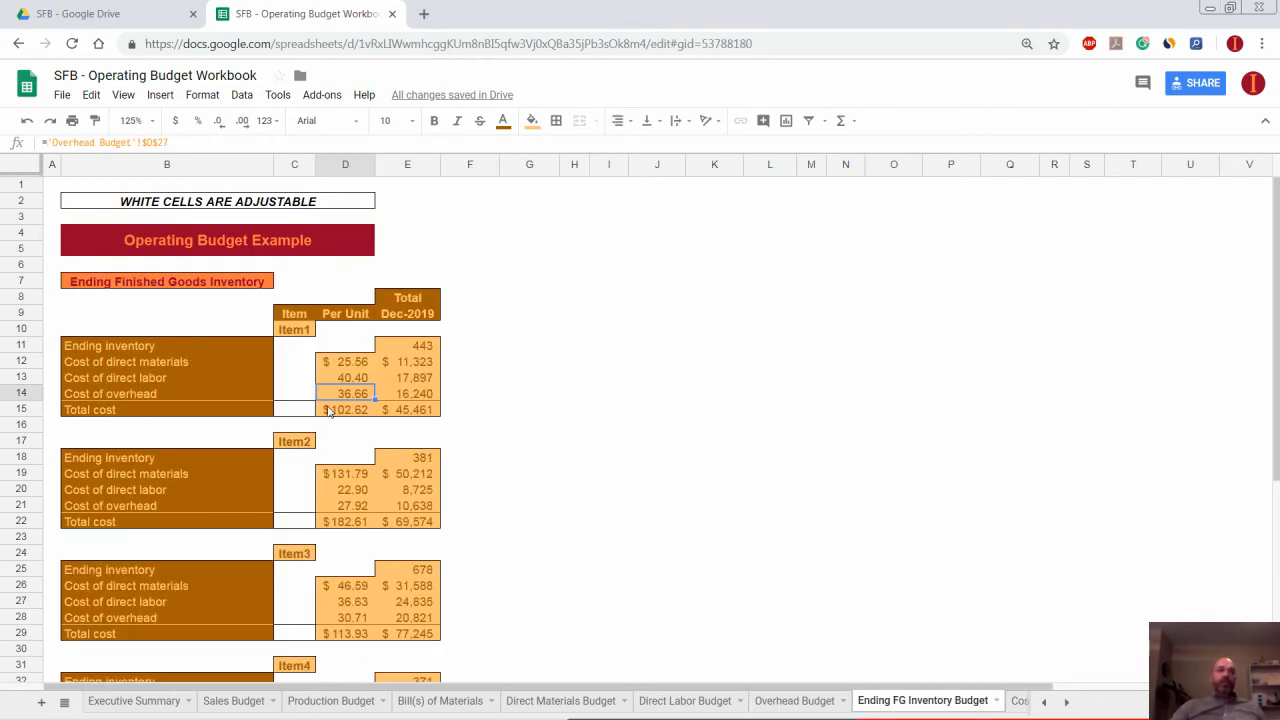
Step: Review Item1's ending inventory, total direct materials and total cost formulas, and view the total ending FG inventory value
{"action": "left_click", "coordinate": [419, 346]}
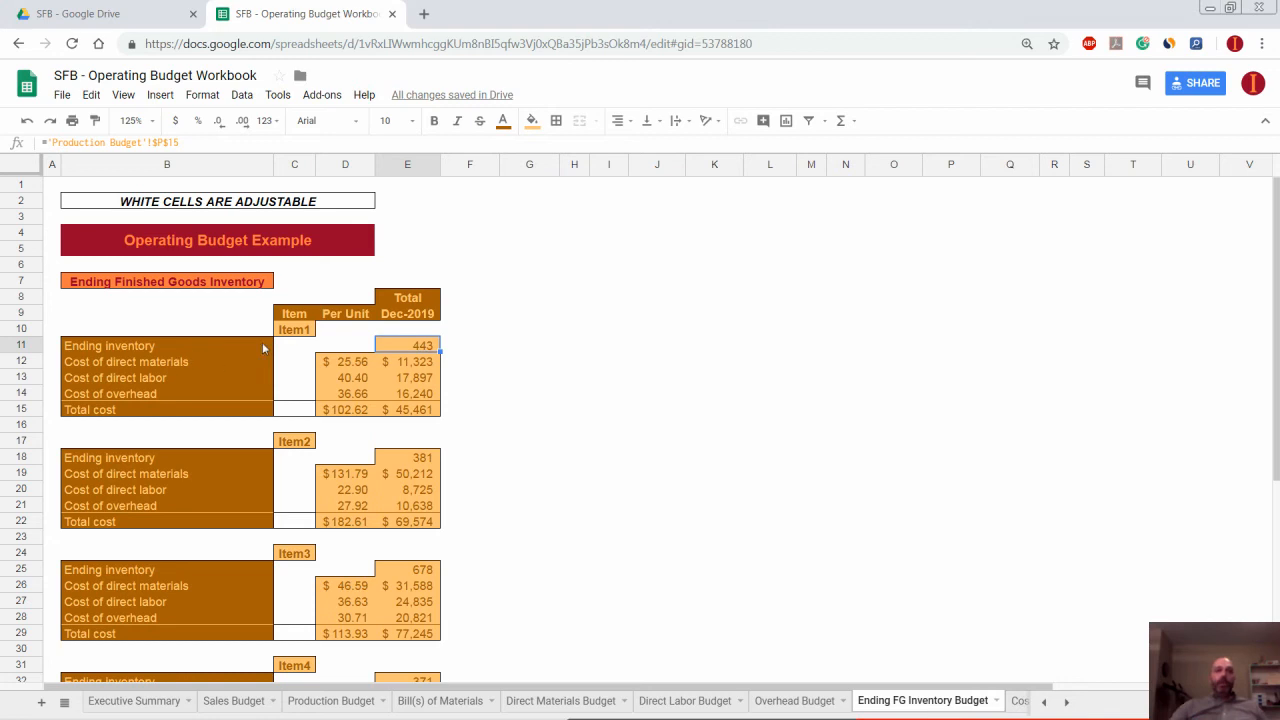
{"action": "left_click", "coordinate": [412, 366]}
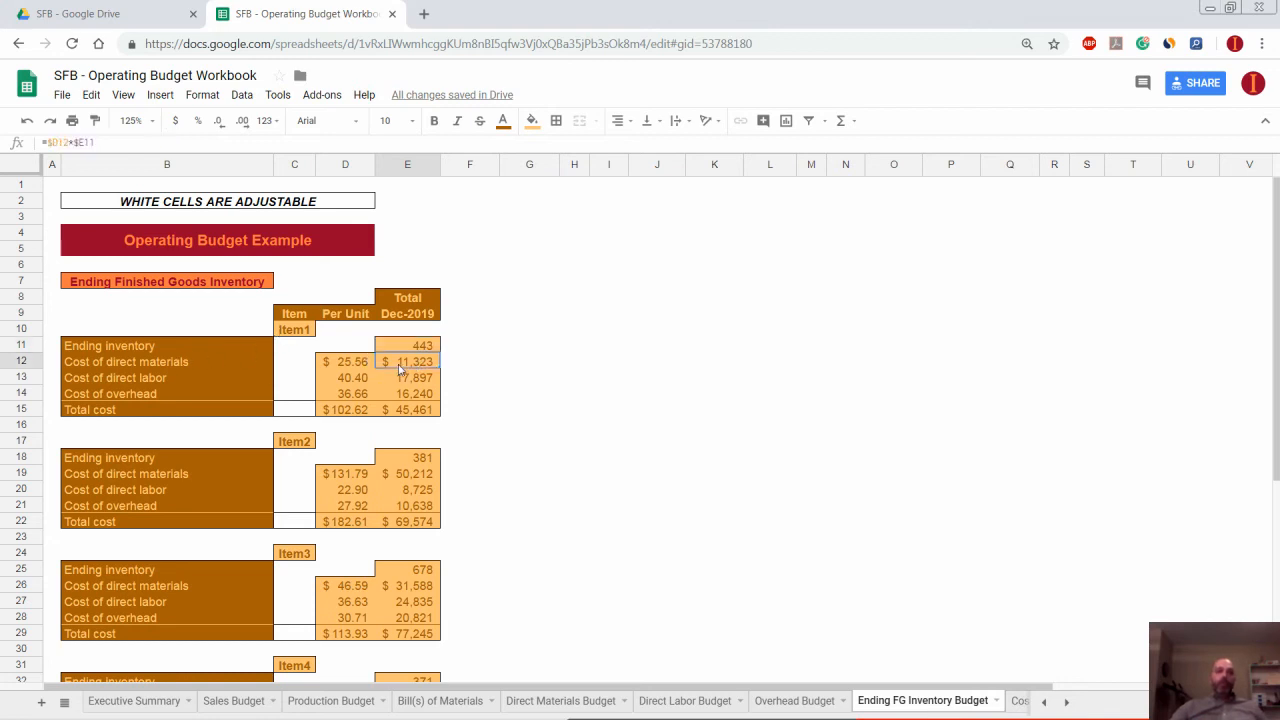
{"action": "left_click", "coordinate": [410, 412]}
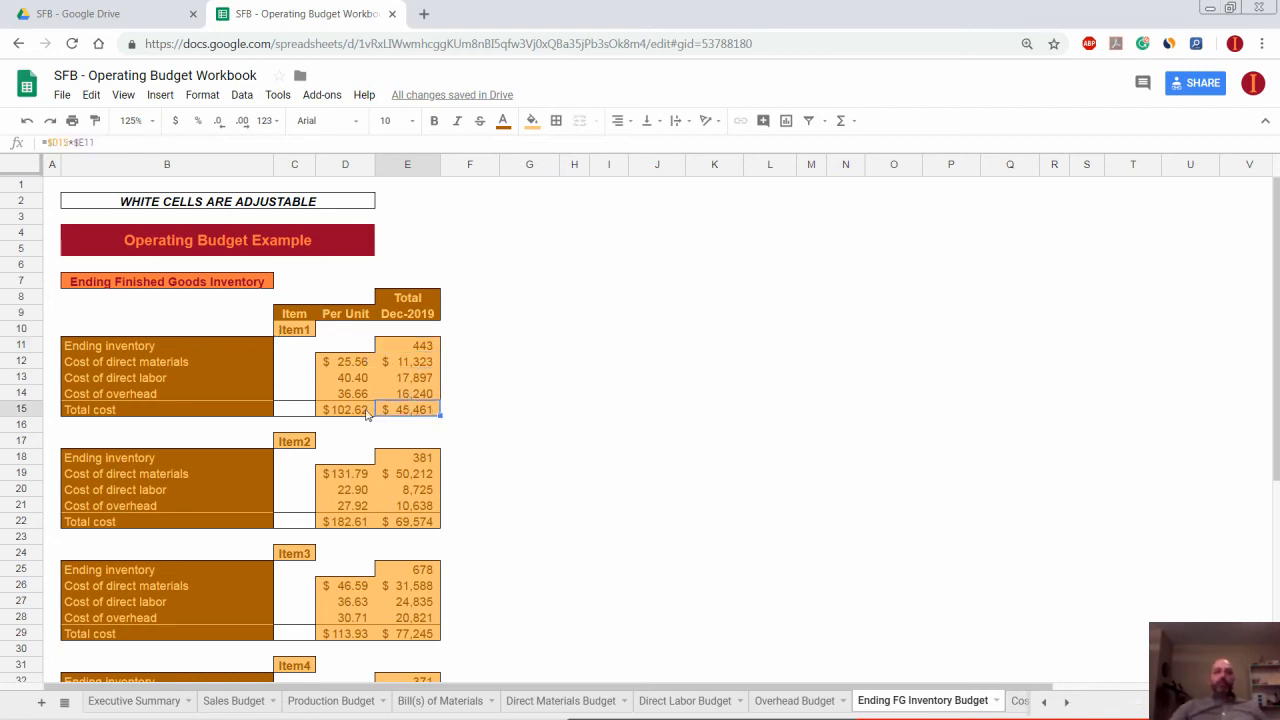
{"action": "left_click", "coordinate": [356, 412]}
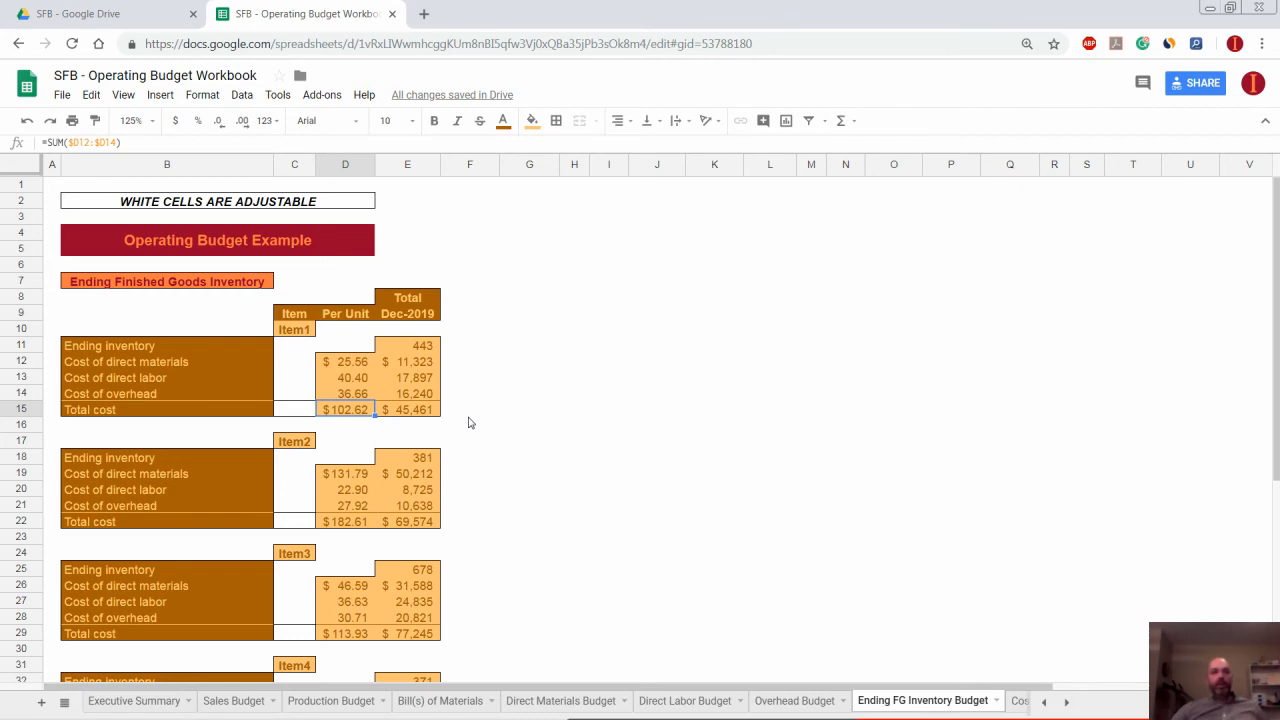
{"action": "scroll", "coordinate": [469, 423], "scroll_direction": "down", "scroll_amount": 5}
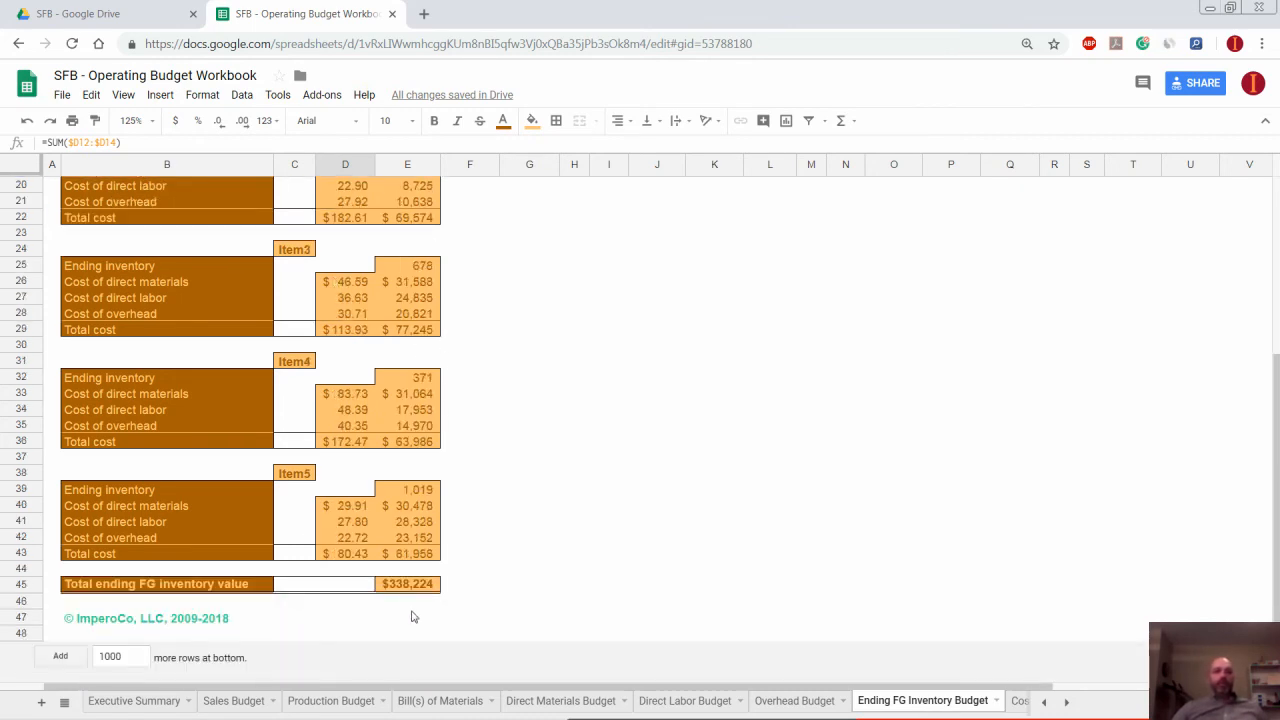
Step: Inspect the total ending FG inventory value formula, then return to Item1's block at the start of the sheet
{"action": "left_click", "coordinate": [410, 590]}
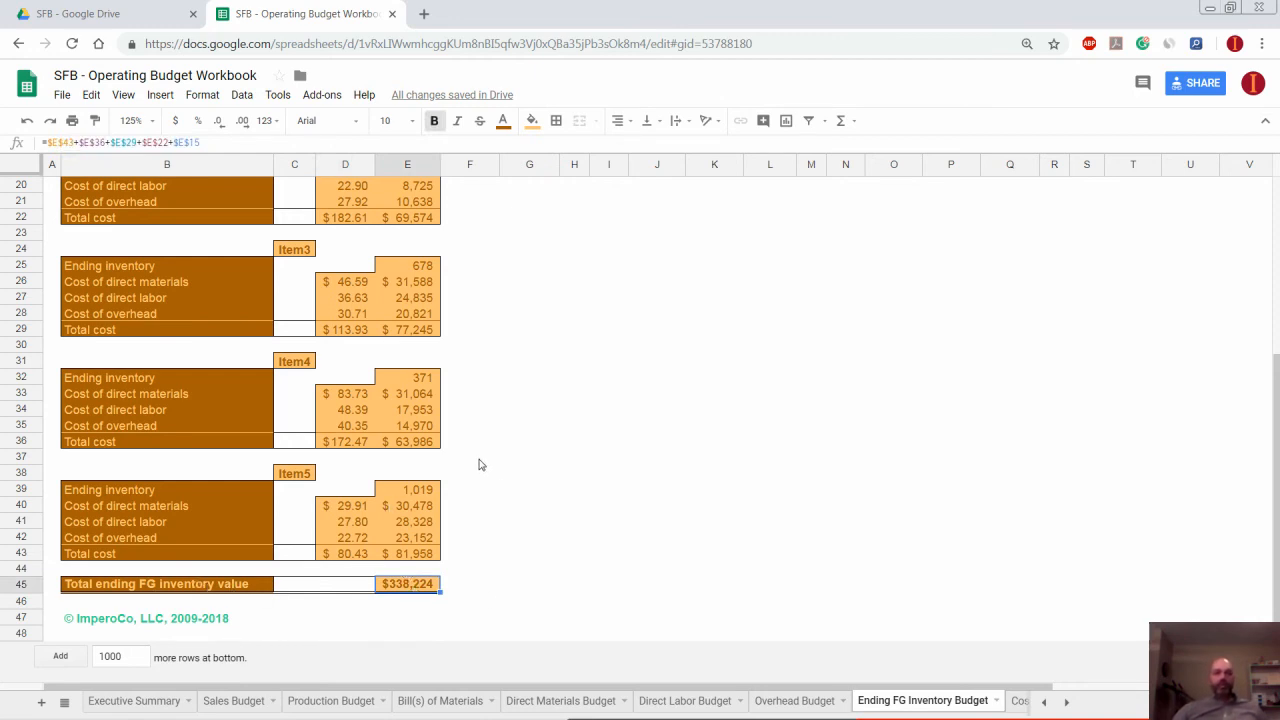
{"action": "scroll", "coordinate": [459, 447], "scroll_direction": "up", "scroll_amount": 5}
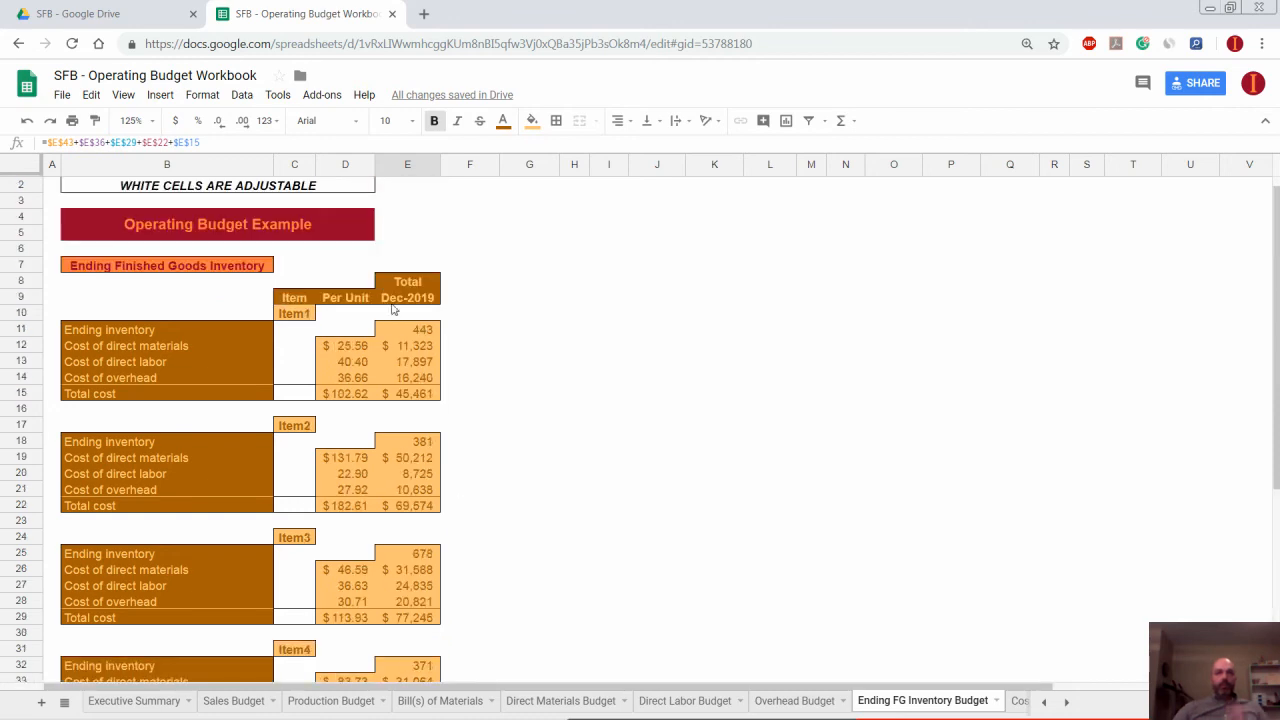
{"action": "left_click", "coordinate": [352, 318]}
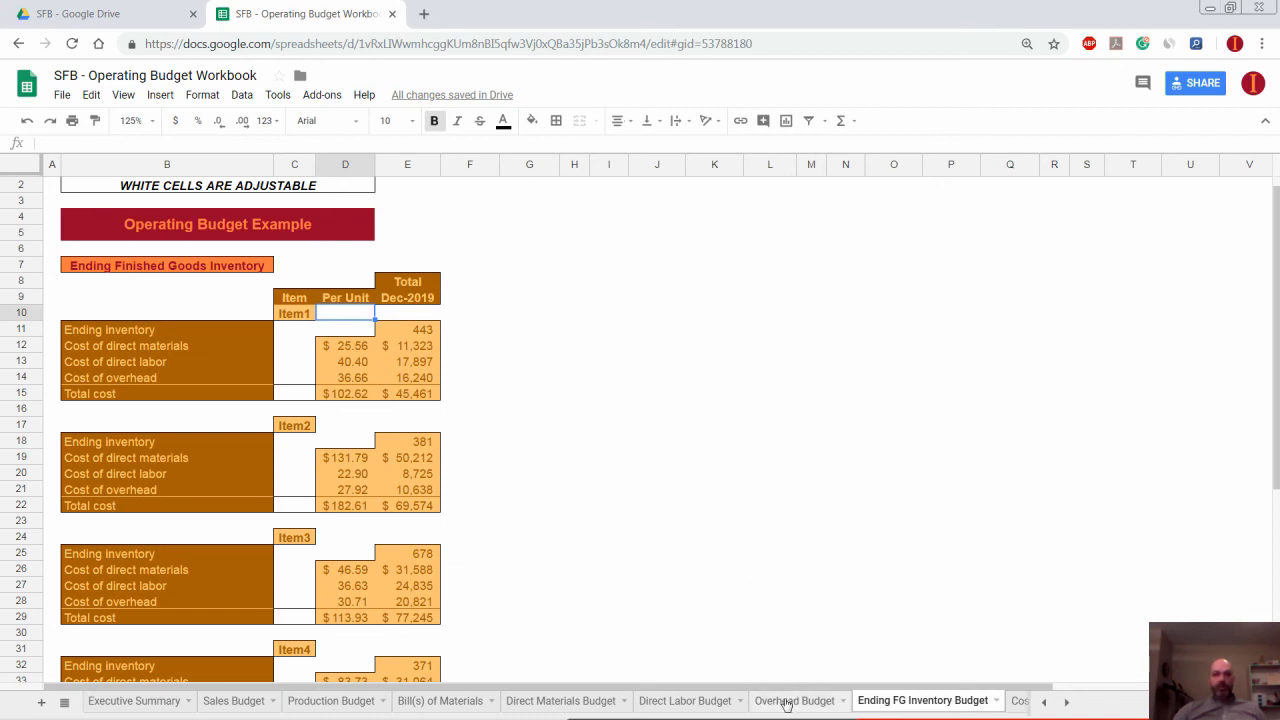
Step: On the Cost Of Goods Sold Budget sheet, trace Item1's beginning FG inventory quantity to January's beginning inventory in the Production Budget and return
{"action": "left_click", "coordinate": [1017, 704]}
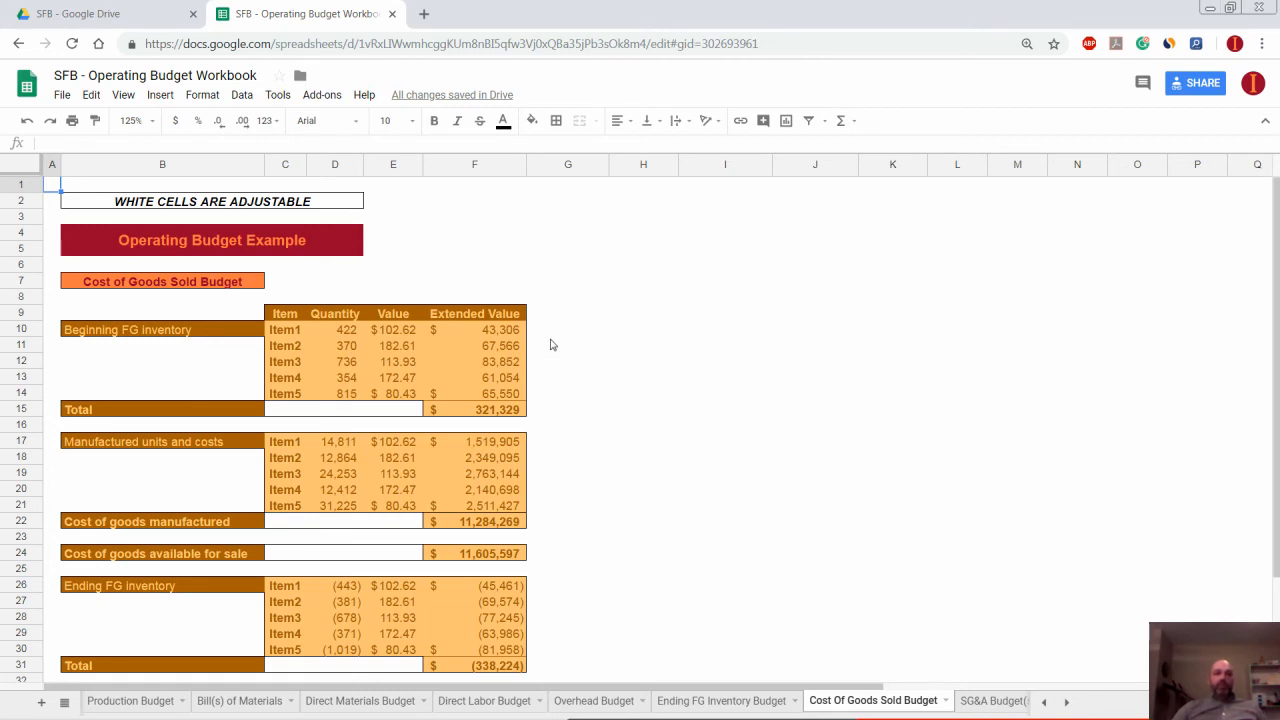
{"action": "scroll", "coordinate": [549, 346], "scroll_direction": "down", "scroll_amount": 1}
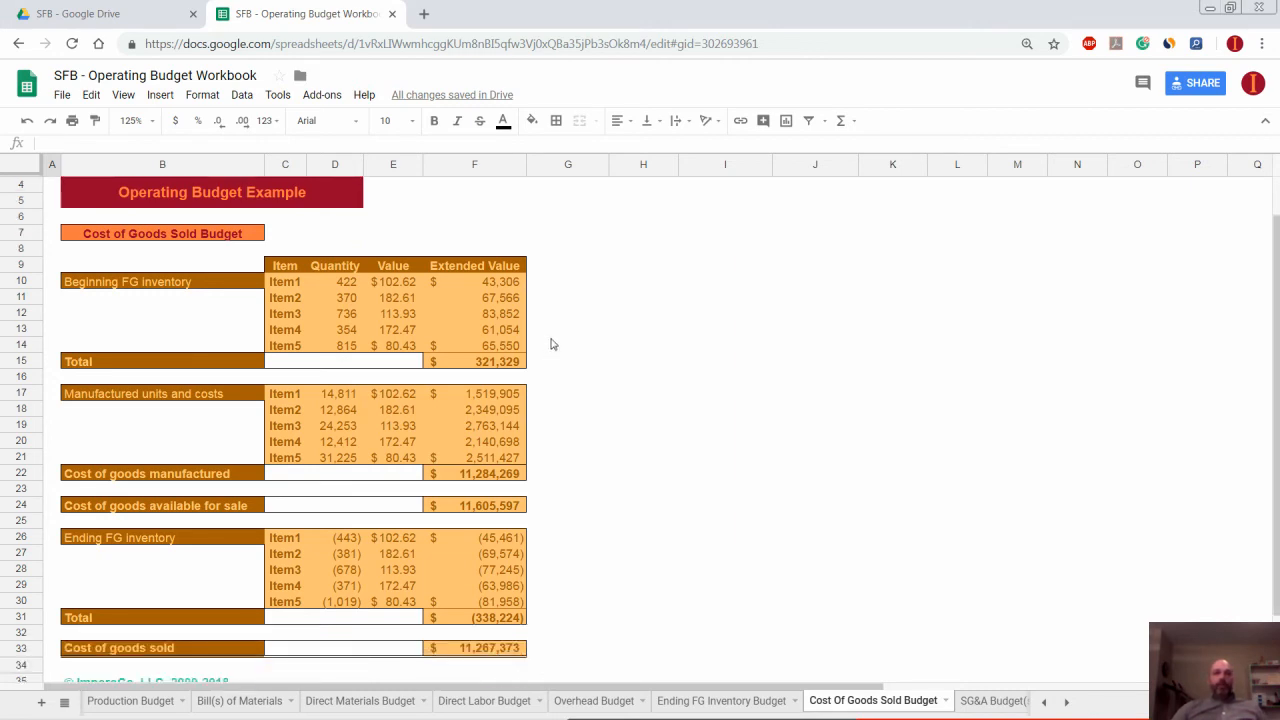
{"action": "left_click", "coordinate": [296, 285]}
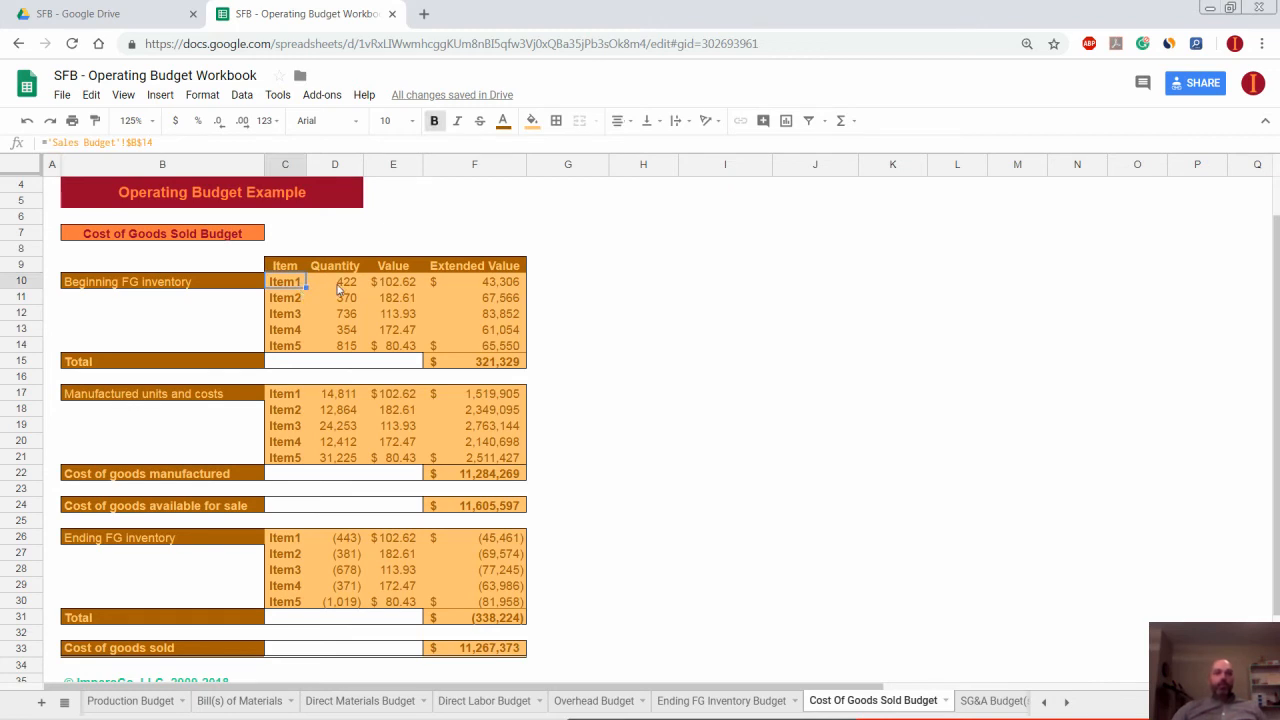
{"action": "left_click", "coordinate": [340, 287]}
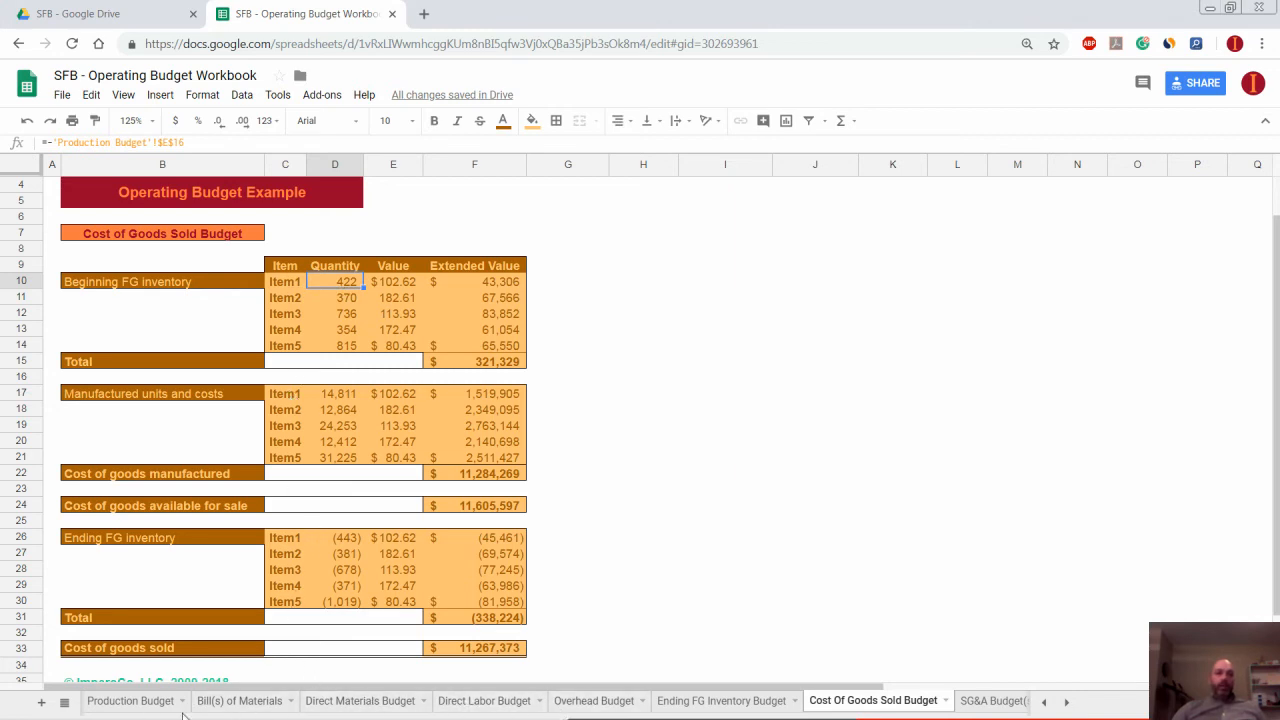
{"action": "left_click", "coordinate": [130, 701]}
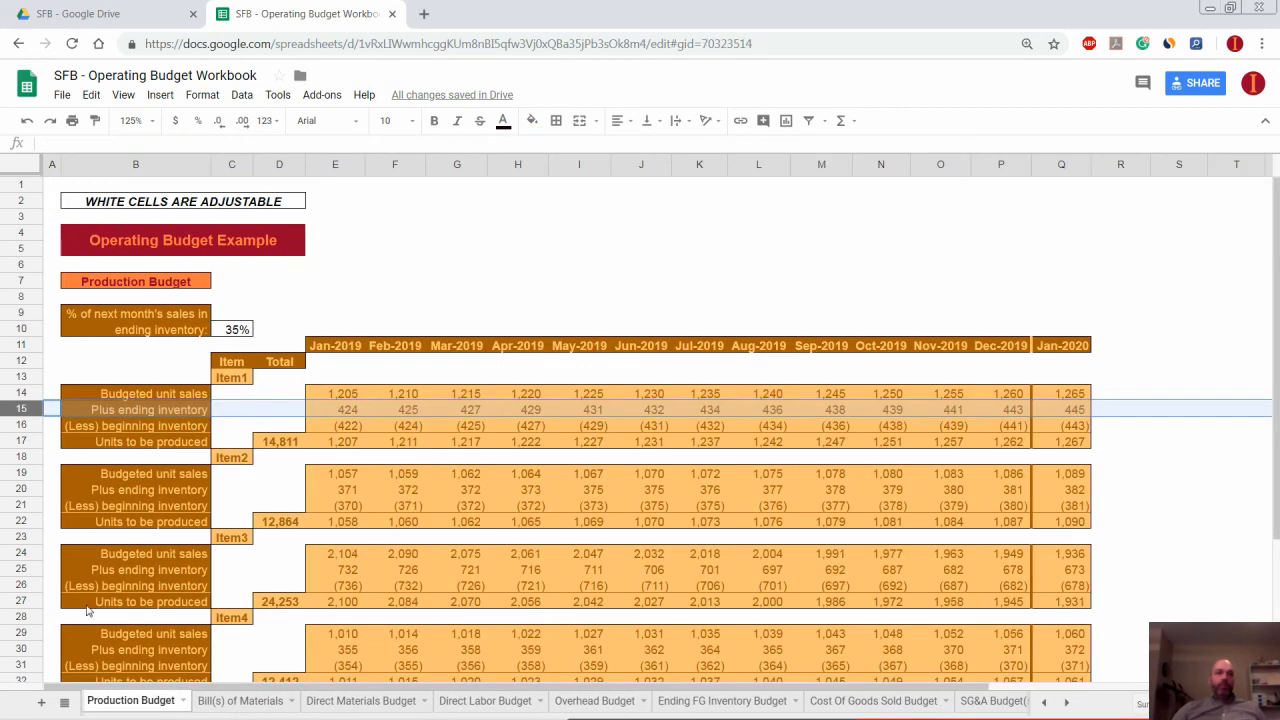
{"action": "left_click", "coordinate": [352, 426]}
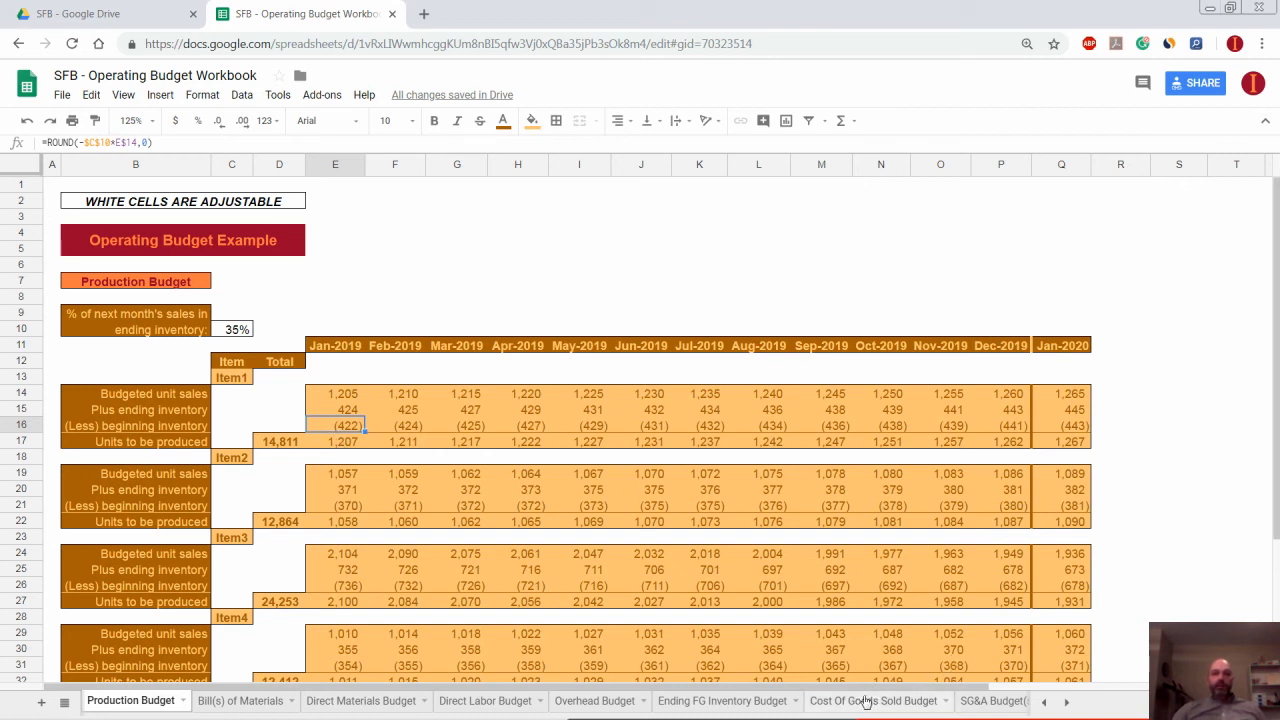
{"action": "left_click", "coordinate": [828, 708]}
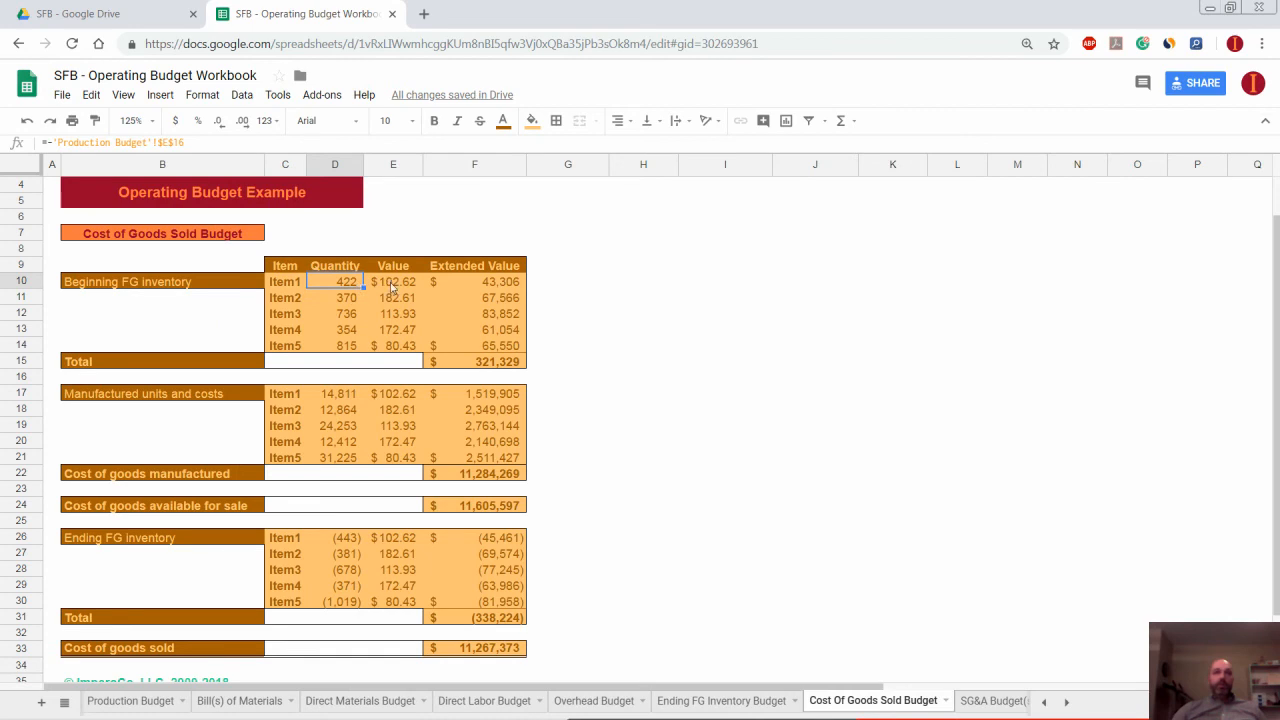
Step: Inspect Item1's unit value and extended value formulas under Beginning FG inventory, and review the beginning quantities for all five items
{"action": "left_click", "coordinate": [392, 285]}
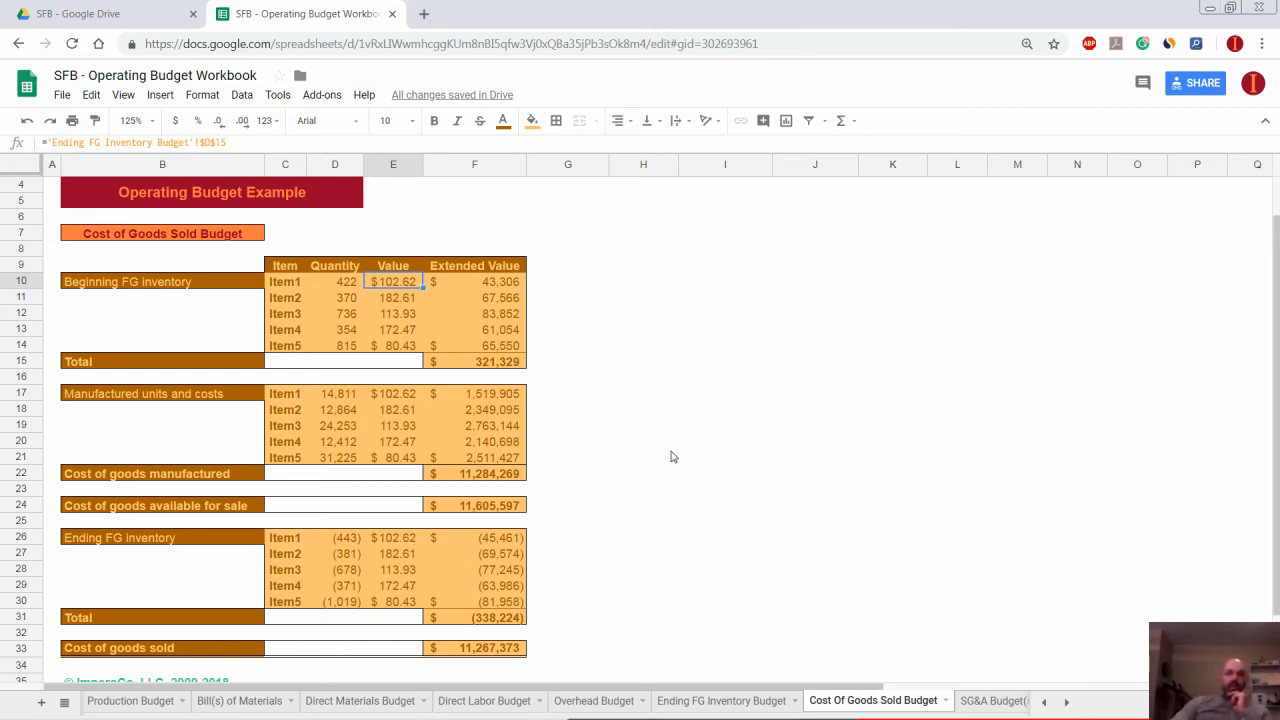
{"action": "left_click", "coordinate": [490, 284]}
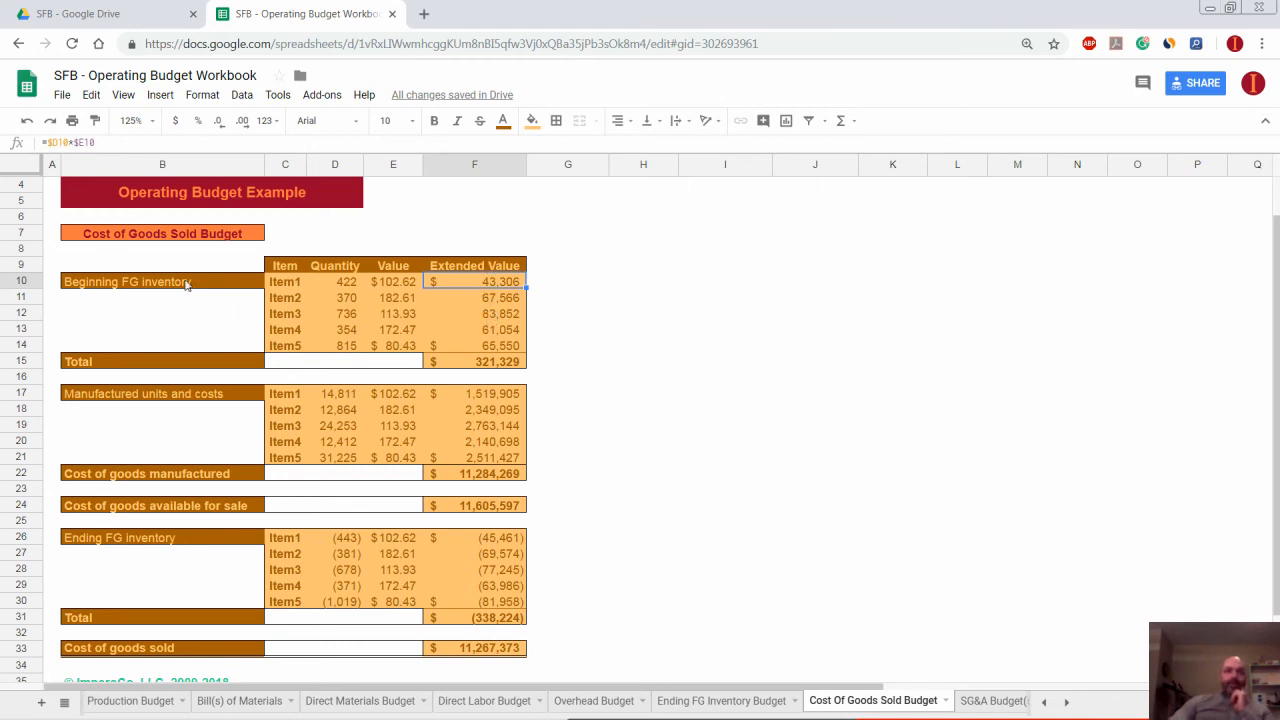
{"action": "left_click_drag", "start_coordinate": [345, 284], "coordinate": [337, 350]}
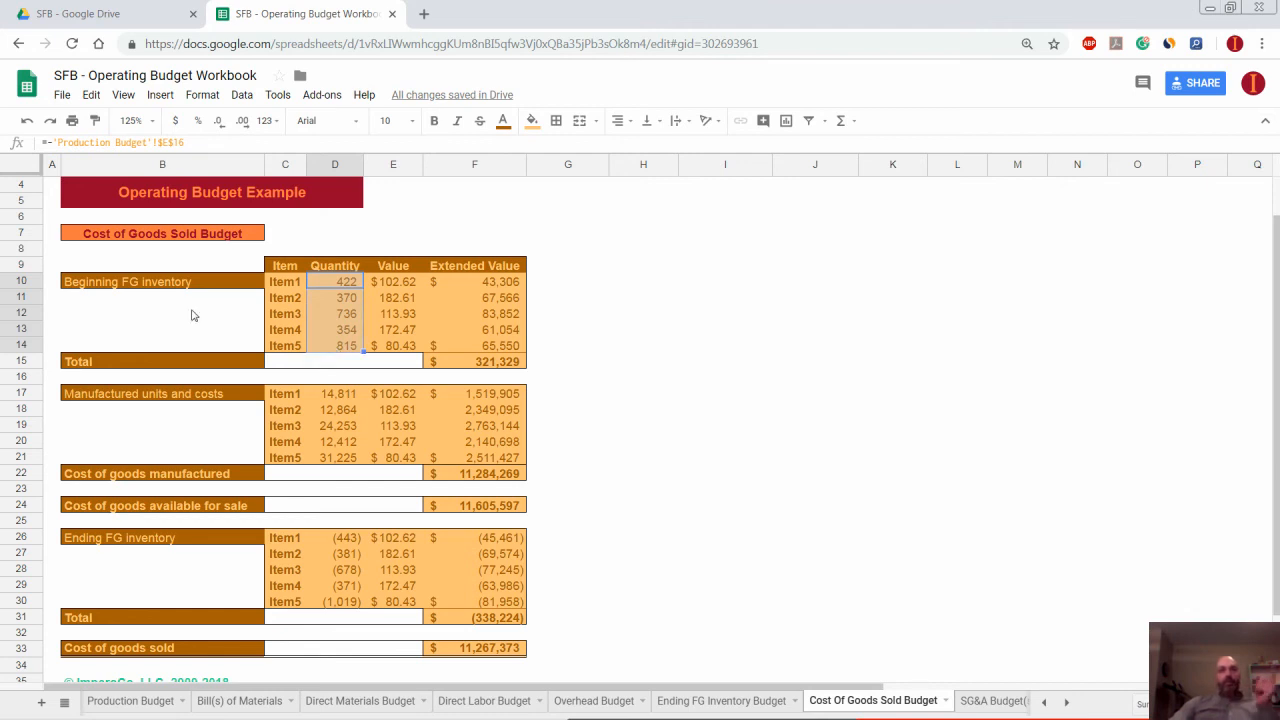
{"action": "left_click", "coordinate": [155, 283]}
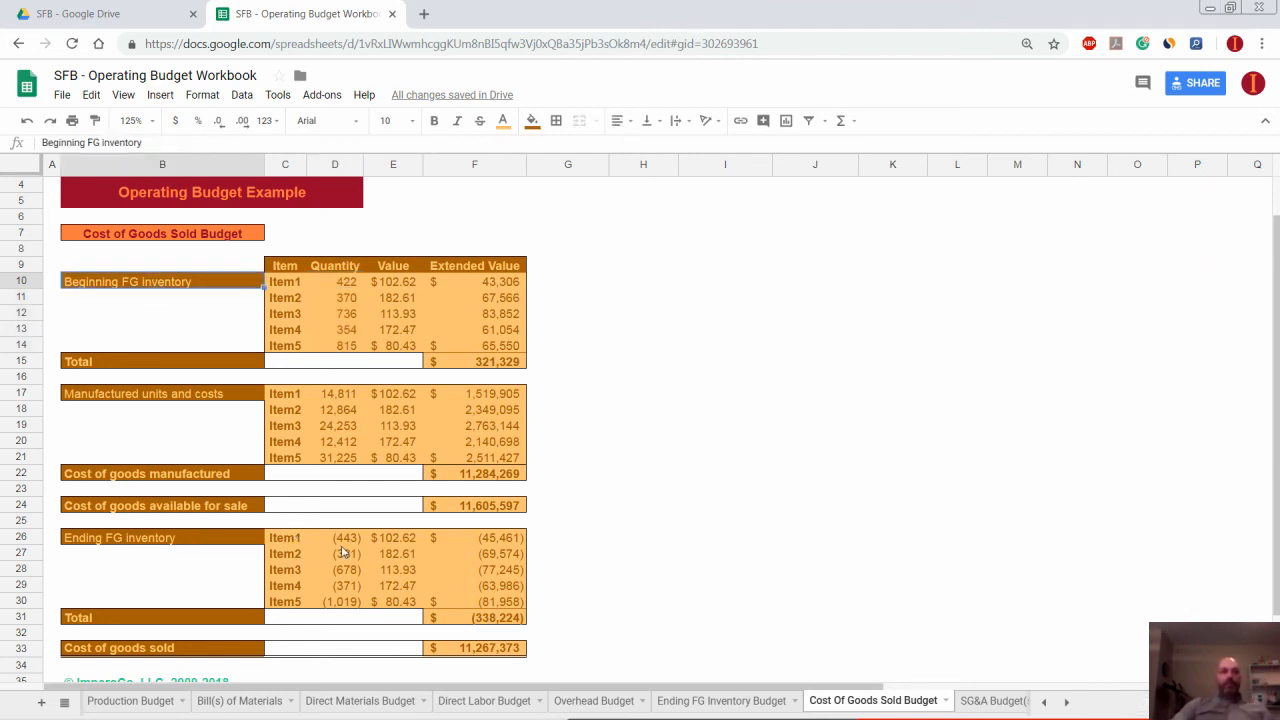
Step: Review the ending FG inventory quantities and total formula, compare the total with the Ending FG Inventory Budget sheet, and return to Cost Of Goods Sold
{"action": "left_click_drag", "start_coordinate": [348, 540], "coordinate": [338, 610]}
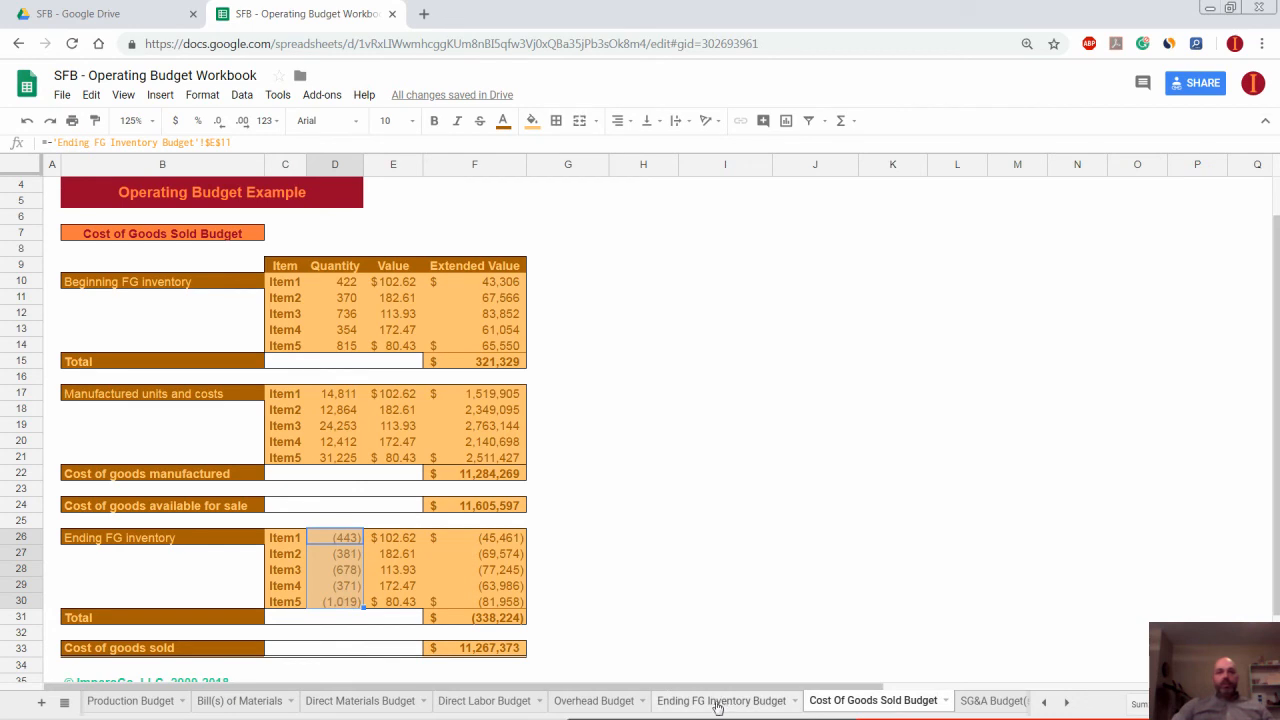
{"action": "left_click", "coordinate": [512, 620]}
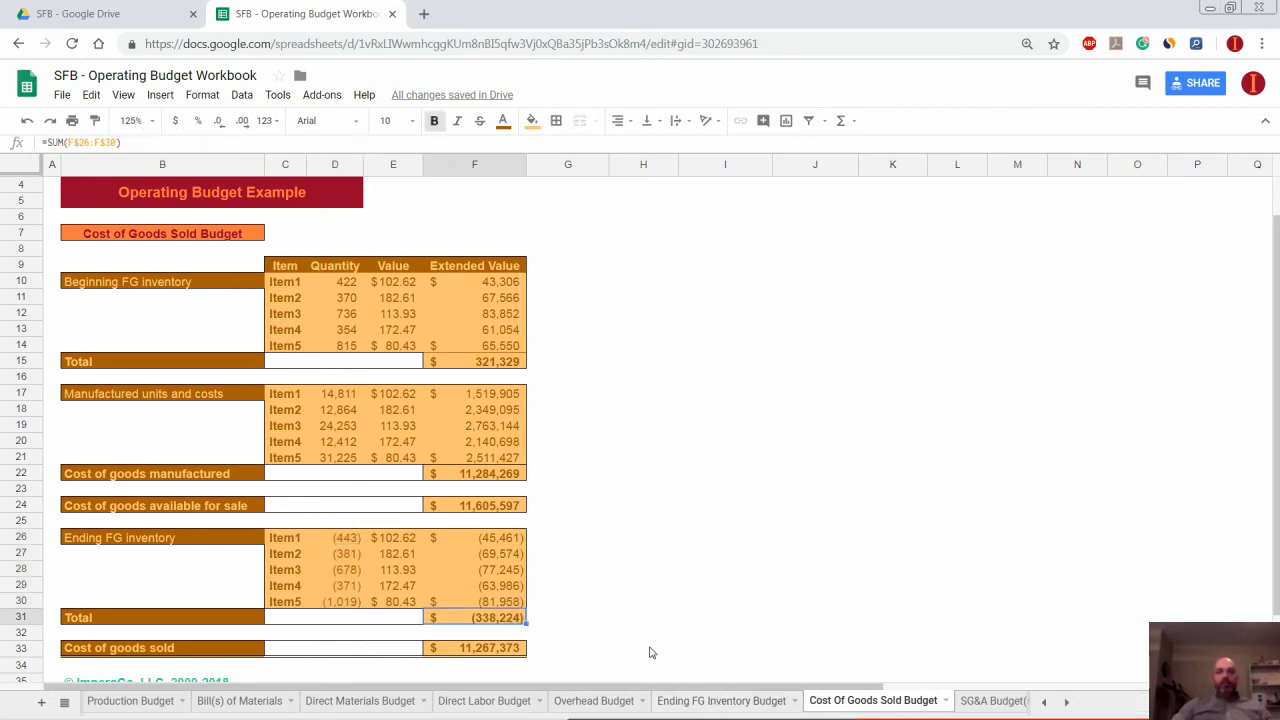
{"action": "left_click", "coordinate": [724, 702]}
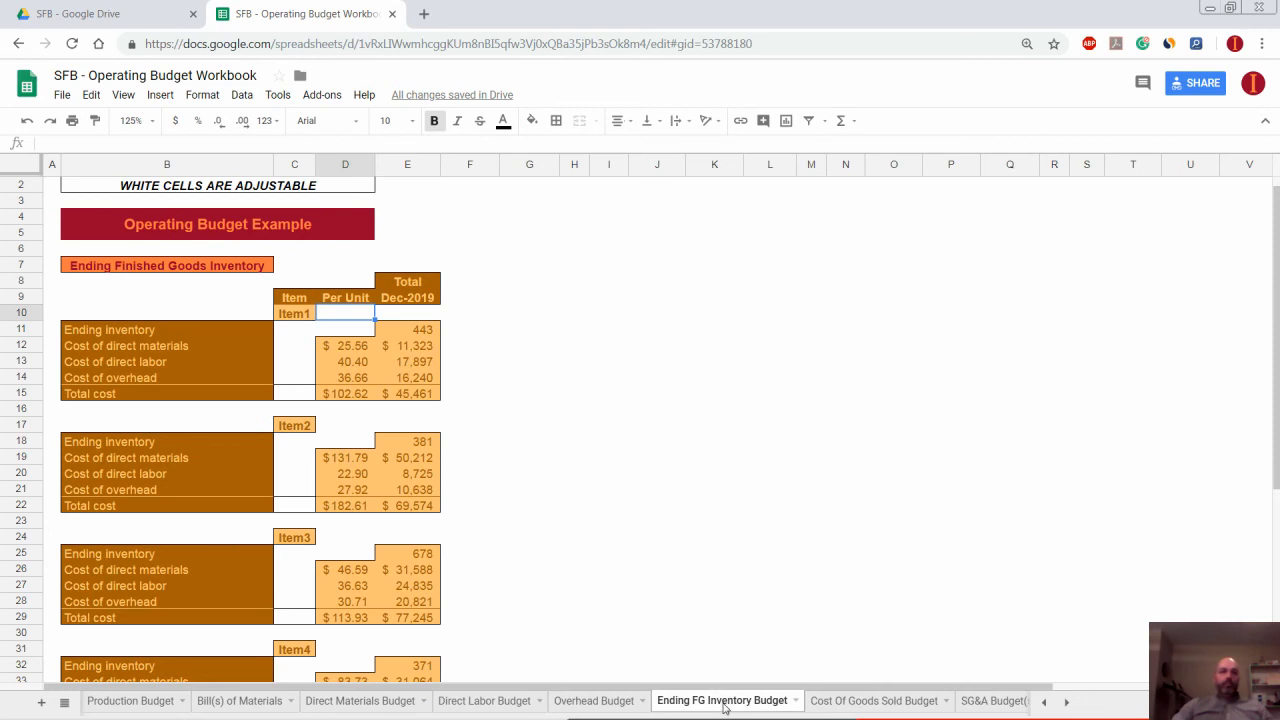
{"action": "scroll", "coordinate": [475, 560], "scroll_direction": "down", "scroll_amount": 6}
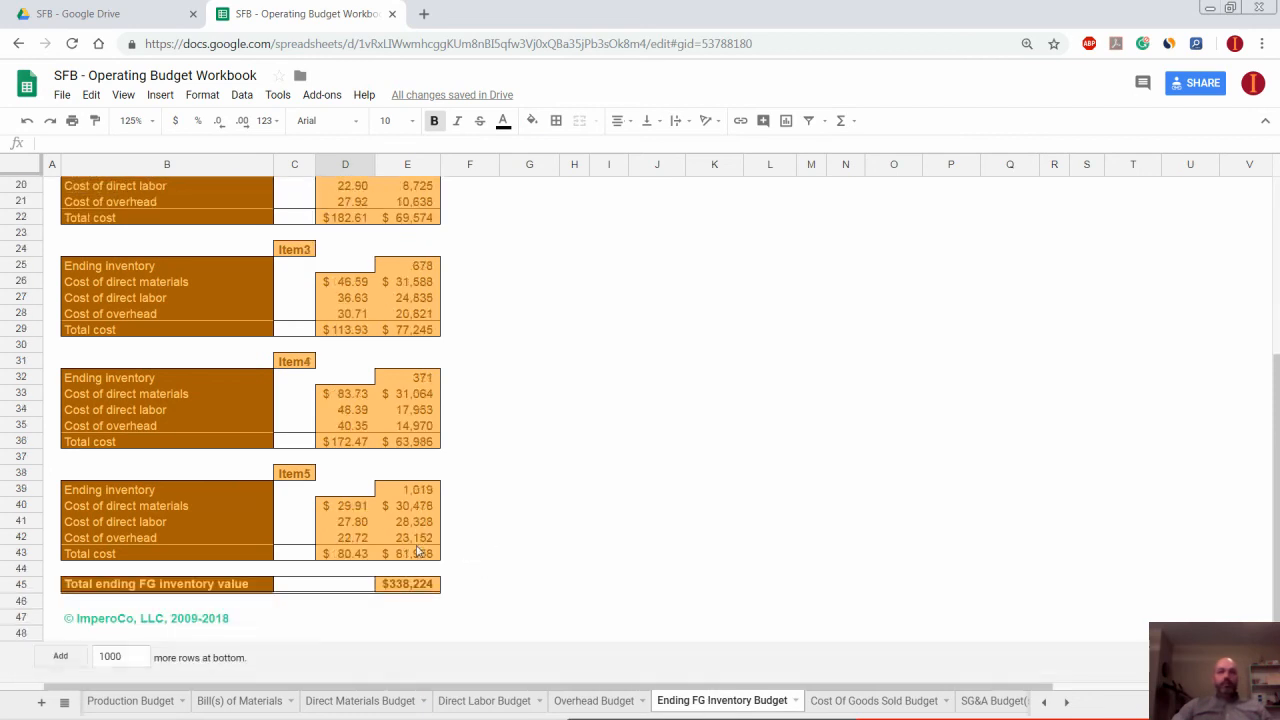
{"action": "left_click", "coordinate": [410, 588]}
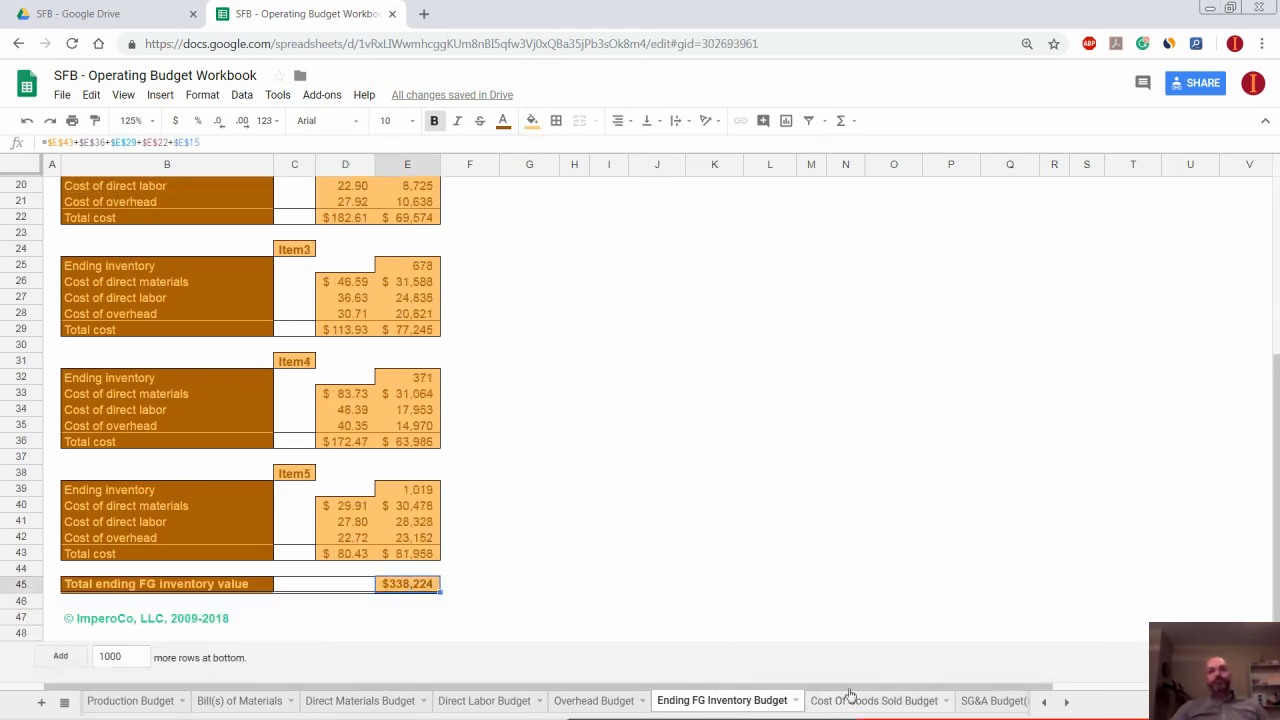
{"action": "key", "text": "ctrl+shift+Page_Down"}
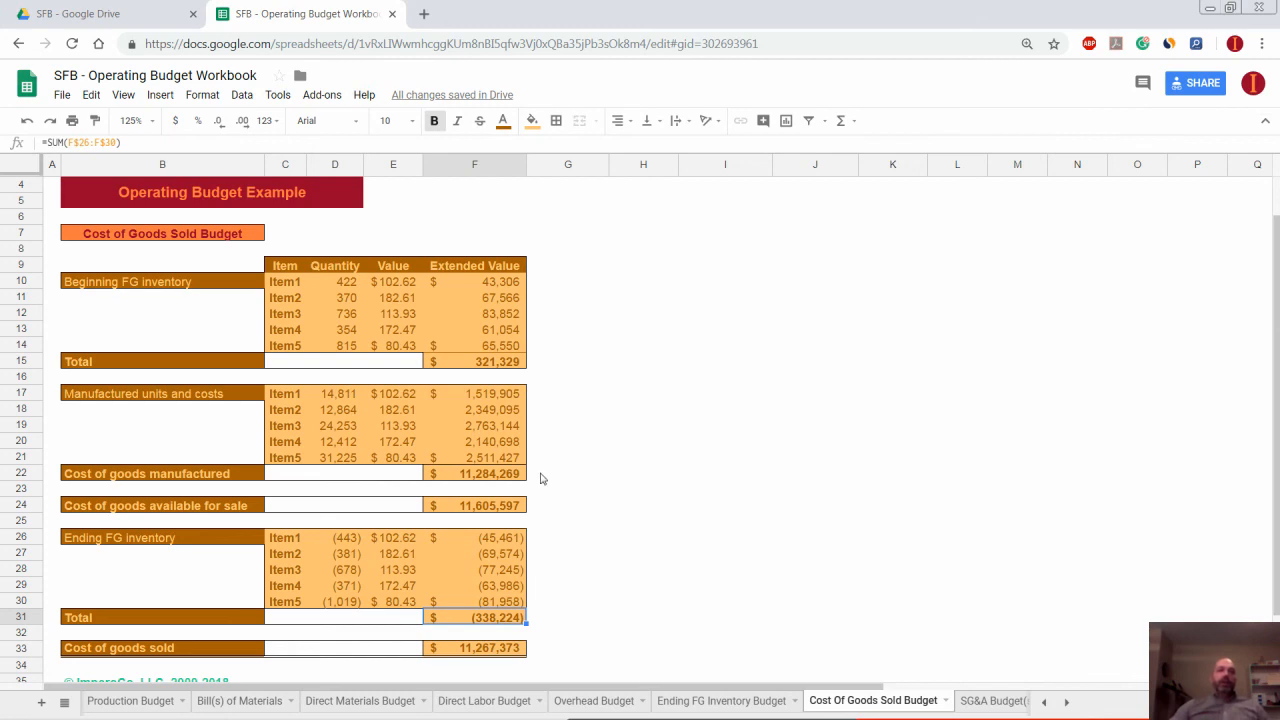
Step: Trace Item1's manufactured units quantity to its total units to be produced in the Production Budget and return
{"action": "scroll", "coordinate": [547, 474], "scroll_direction": "up", "scroll_amount": 1}
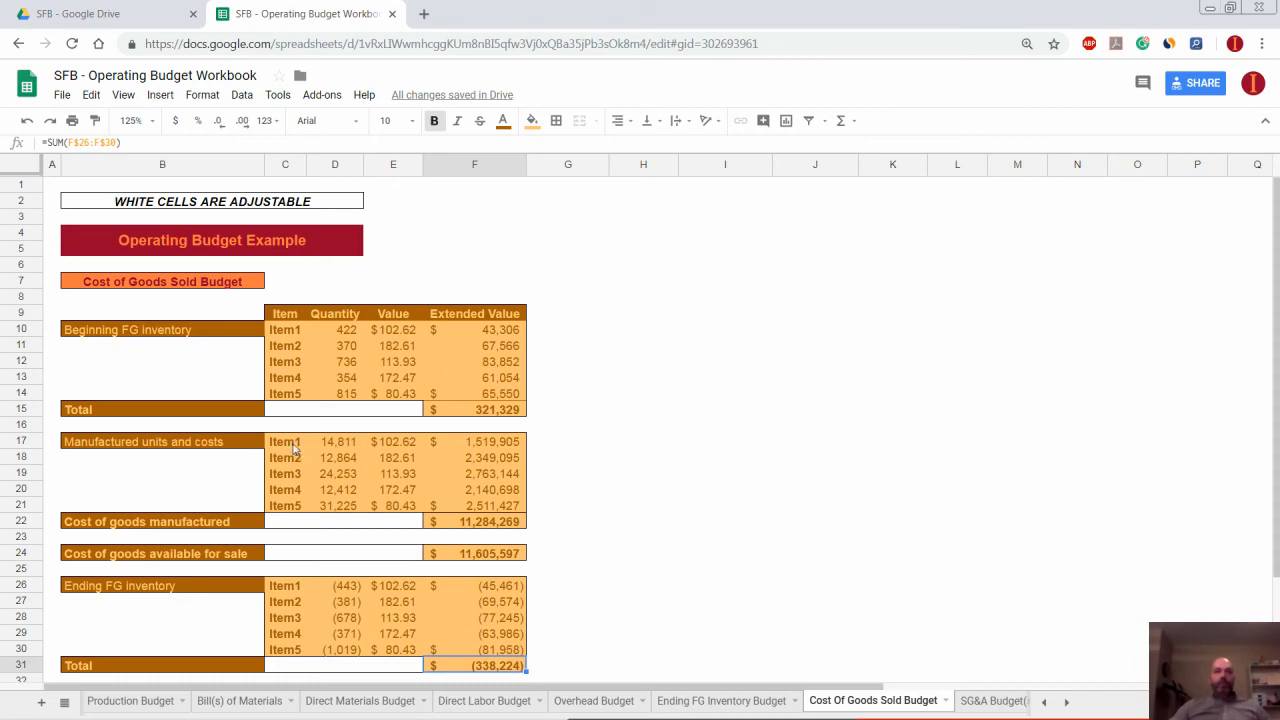
{"action": "left_click", "coordinate": [333, 444]}
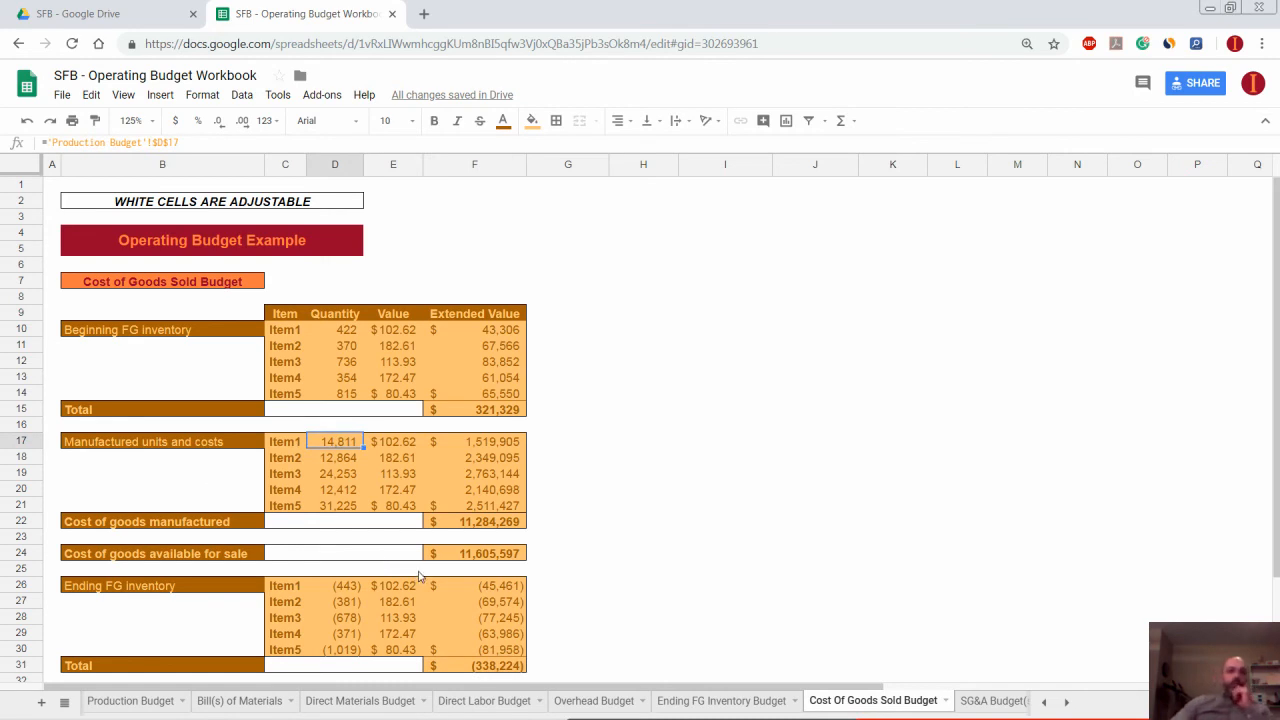
{"action": "left_click", "coordinate": [118, 711]}
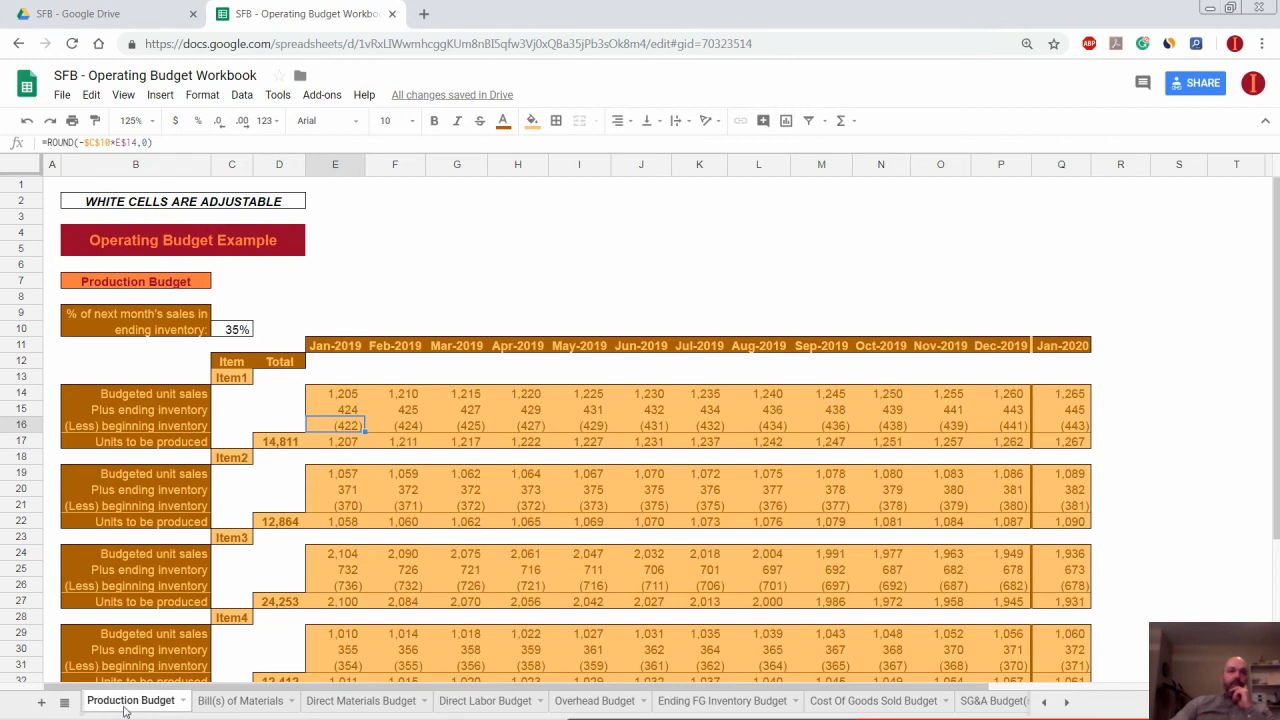
{"action": "left_click", "coordinate": [285, 445]}
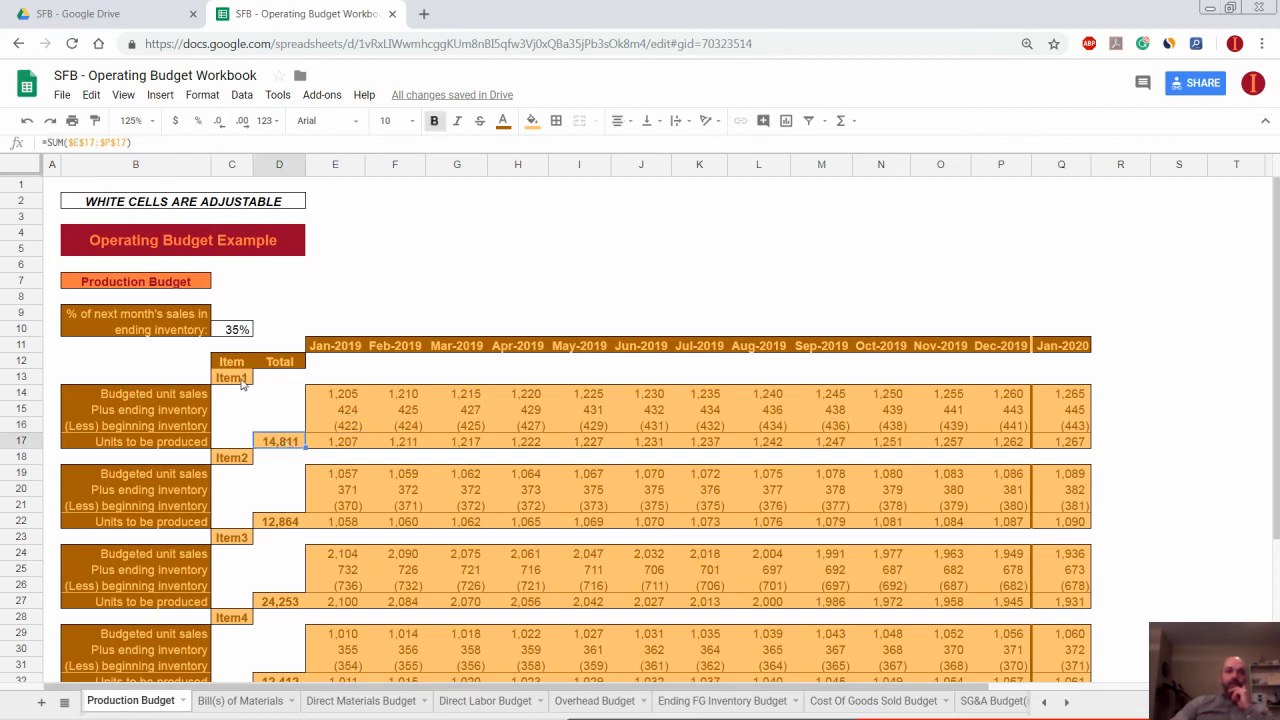
{"action": "left_click", "coordinate": [885, 706]}
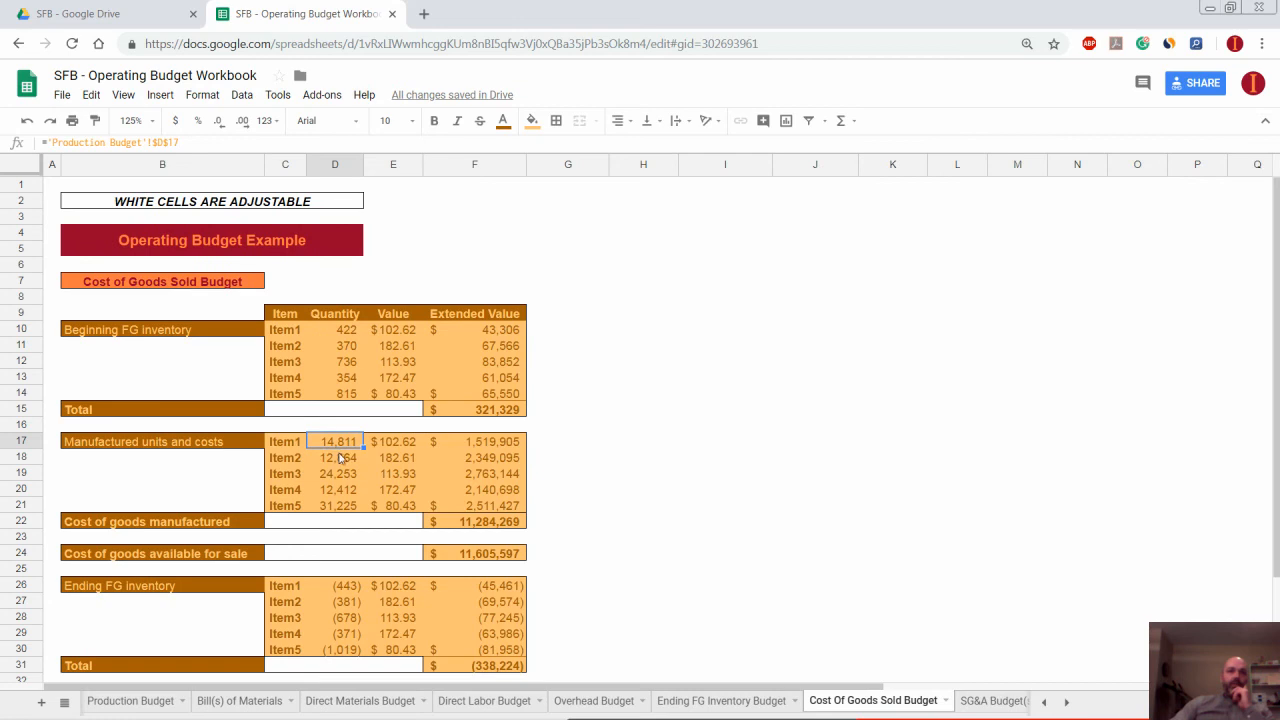
Step: Review the manufactured quantities, unit values and extended values, comparing the beginning inventory unit values and checking the cost of goods manufactured formula
{"action": "left_click_drag", "start_coordinate": [348, 444], "coordinate": [350, 506]}
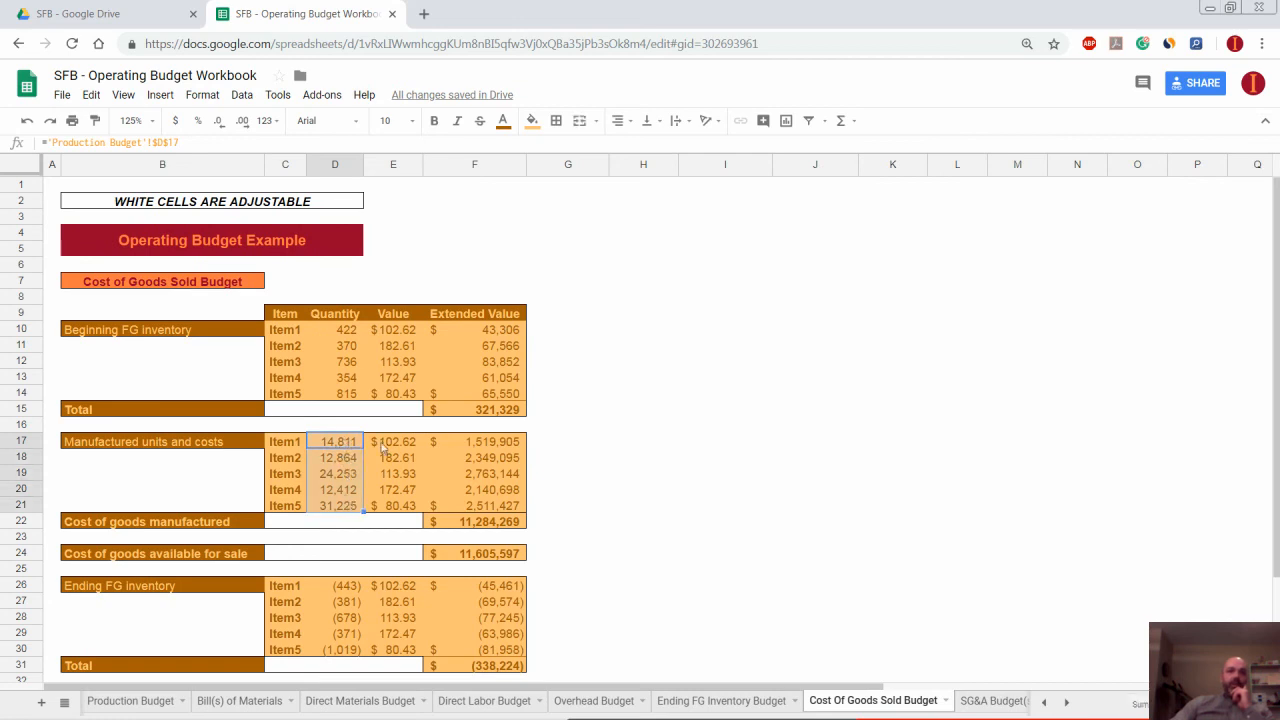
{"action": "left_click_drag", "start_coordinate": [388, 443], "coordinate": [400, 508]}
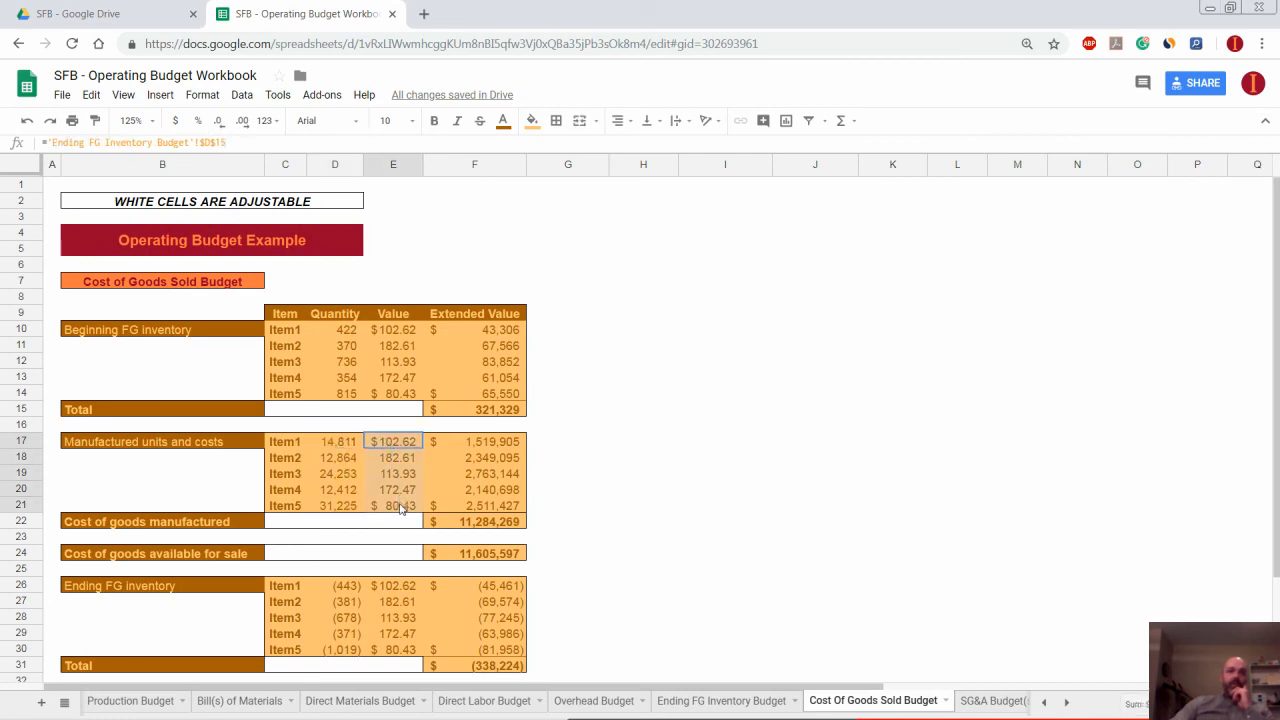
{"action": "left_click_drag", "start_coordinate": [397, 333], "coordinate": [400, 394]}
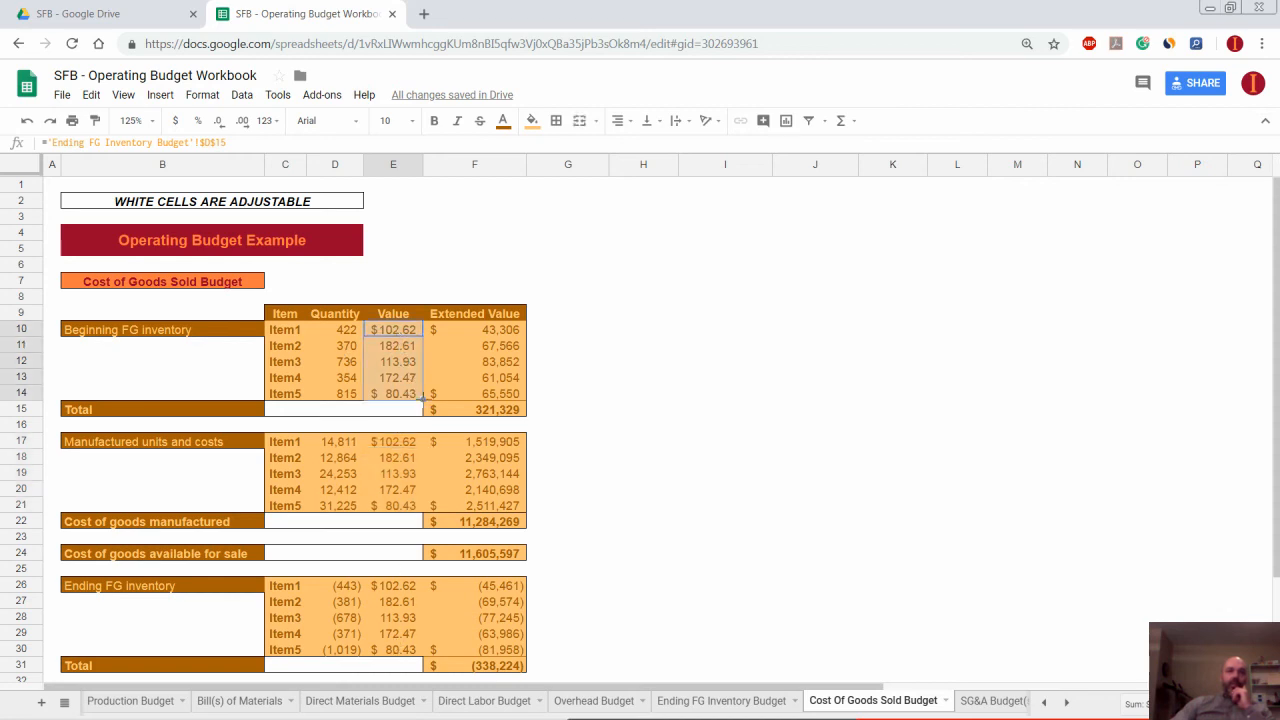
{"action": "left_click", "coordinate": [478, 447]}
{"action": "left_click", "coordinate": [477, 527]}
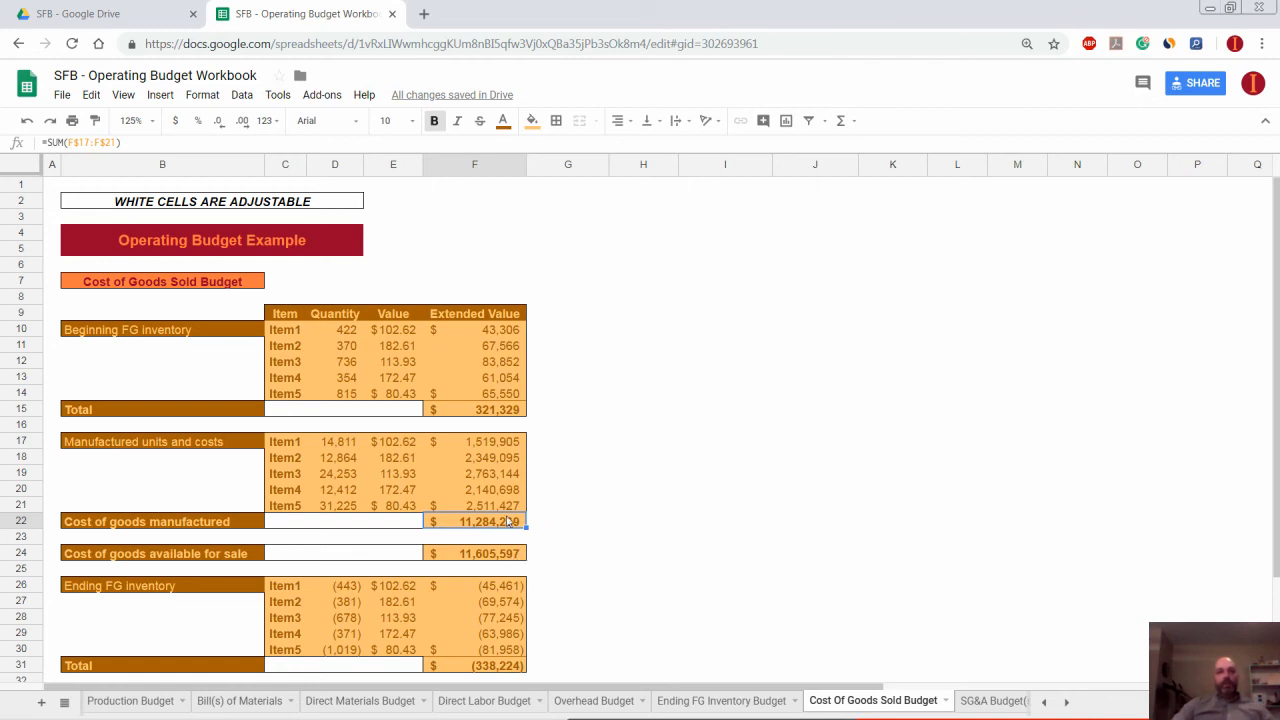
{"action": "left_click_drag", "start_coordinate": [500, 451], "coordinate": [517, 520]}
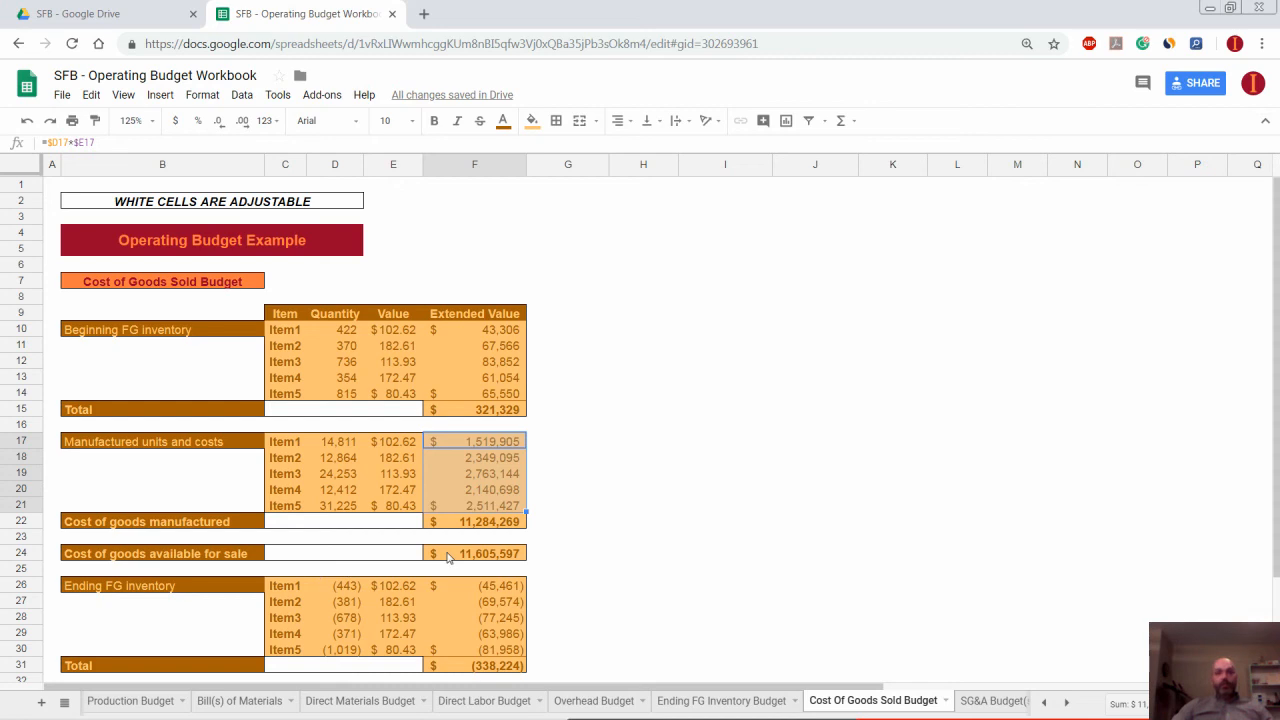
Step: Inspect the cost of goods available for sale formula and the cost of goods sold formula
{"action": "left_click", "coordinate": [518, 556]}
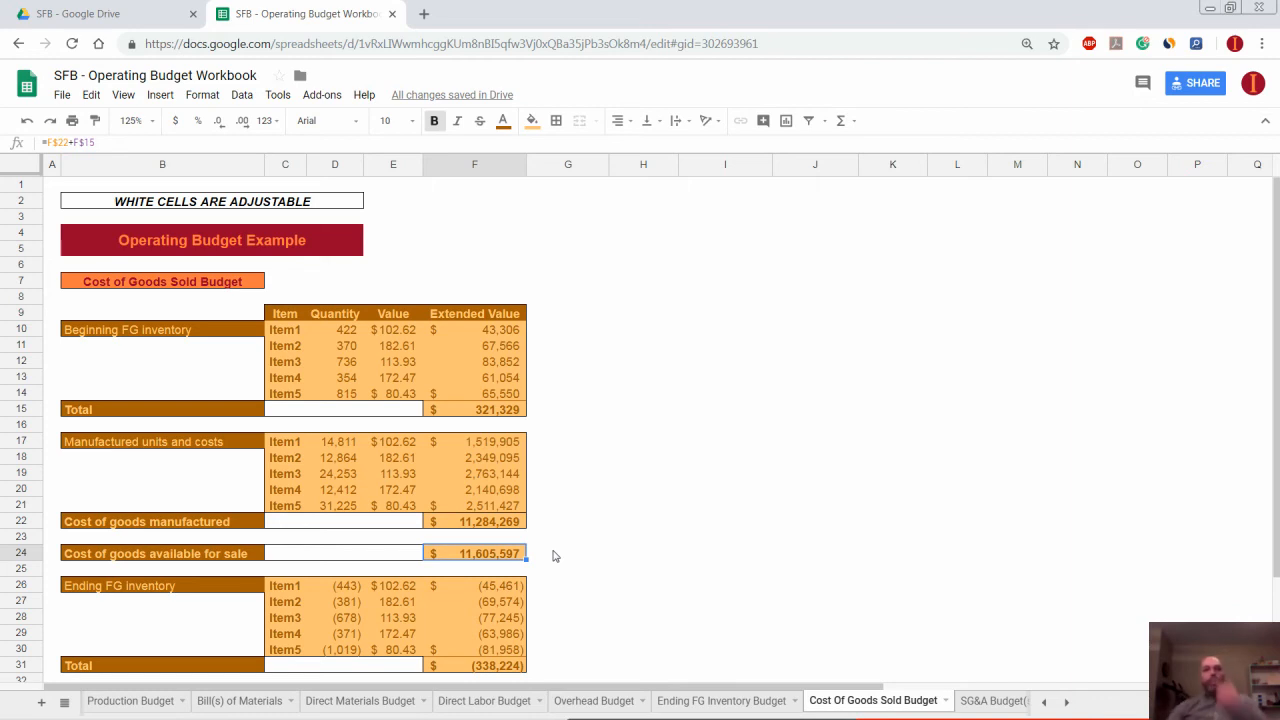
{"action": "scroll", "coordinate": [594, 474], "scroll_direction": "down", "scroll_amount": 1}
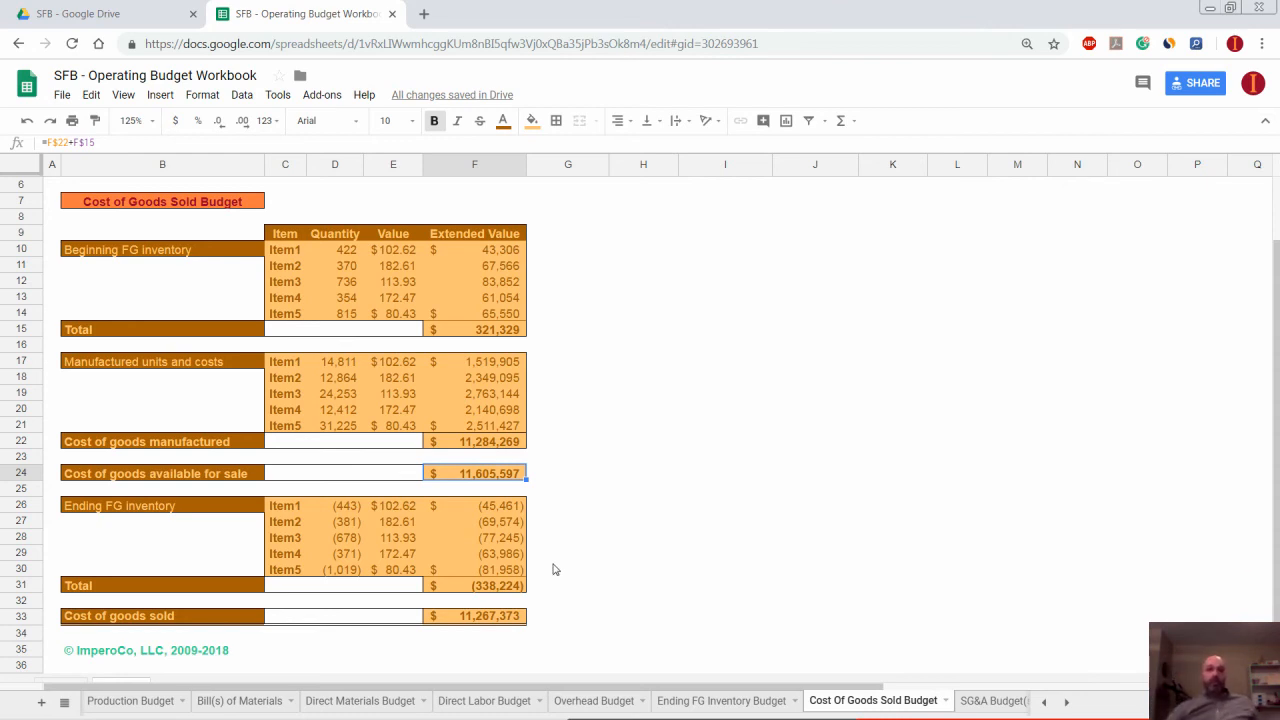
{"action": "left_click", "coordinate": [505, 616]}
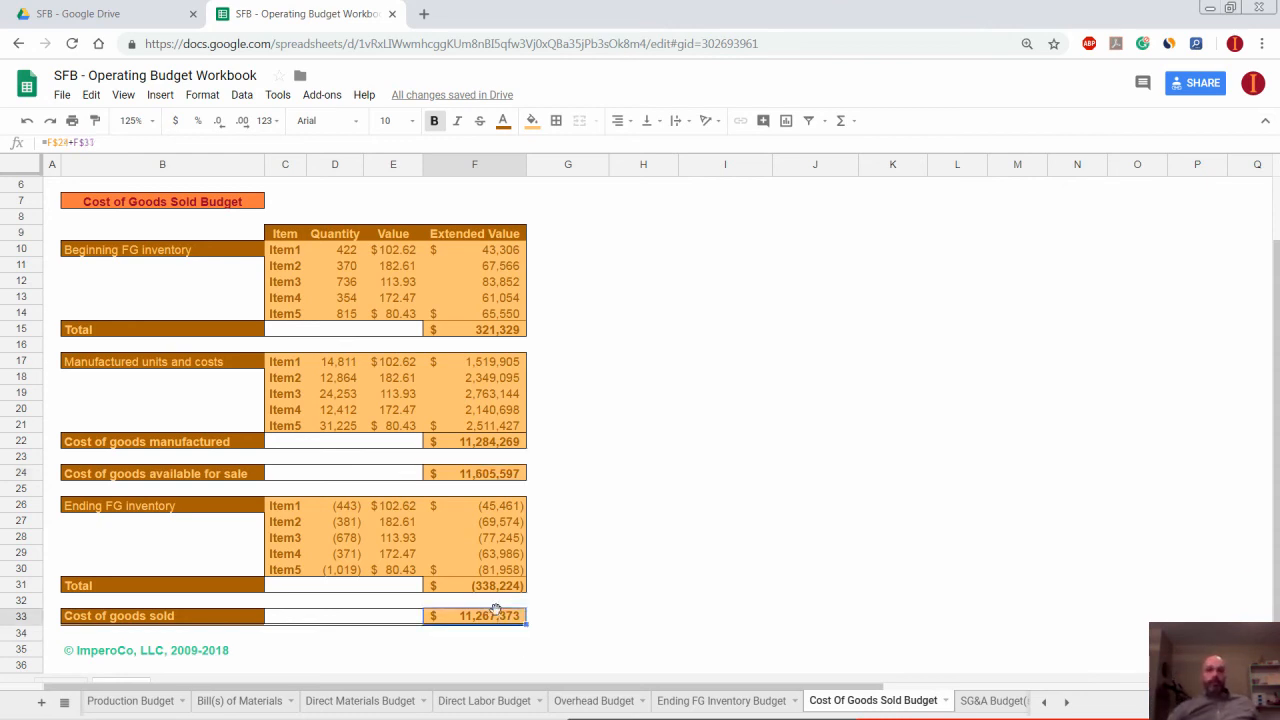
Step: Open the SG&A Budget(s) sheet and review the Shipping, Finance/Accounting and Sales/Marketing department entries
{"action": "left_click", "coordinate": [984, 703]}
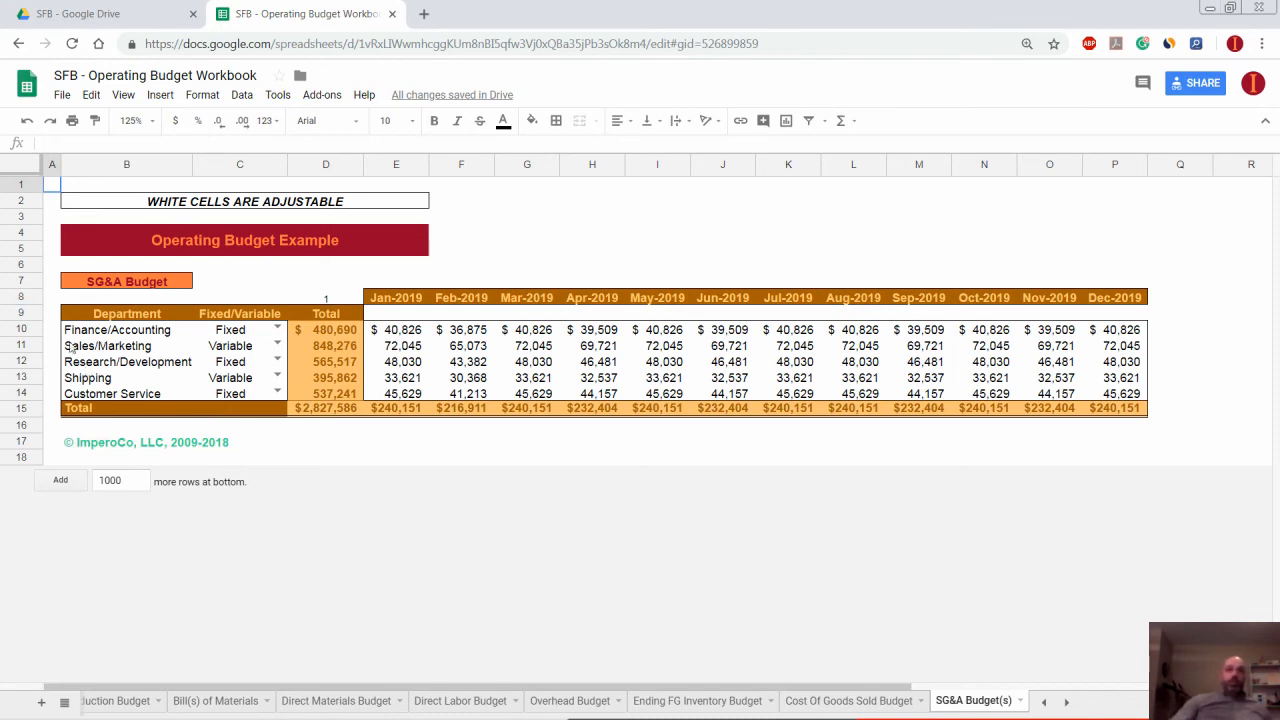
{"action": "left_click", "coordinate": [88, 377]}
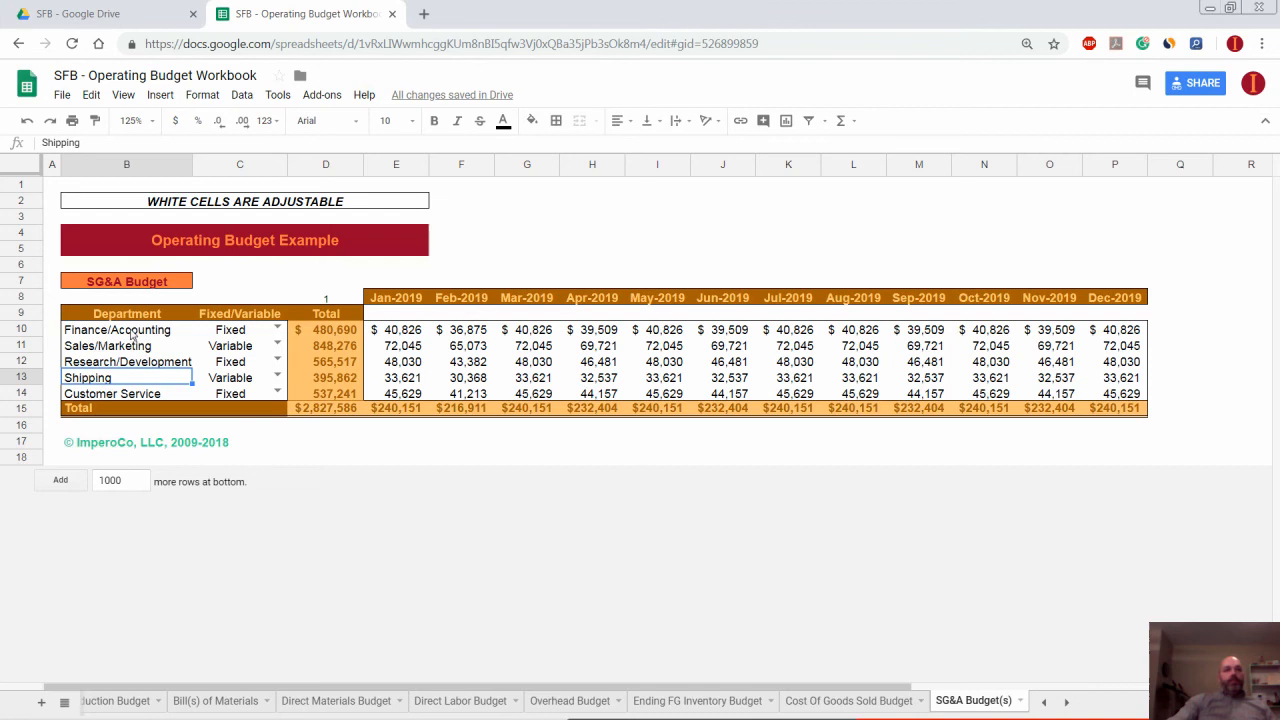
{"action": "left_click", "coordinate": [129, 333]}
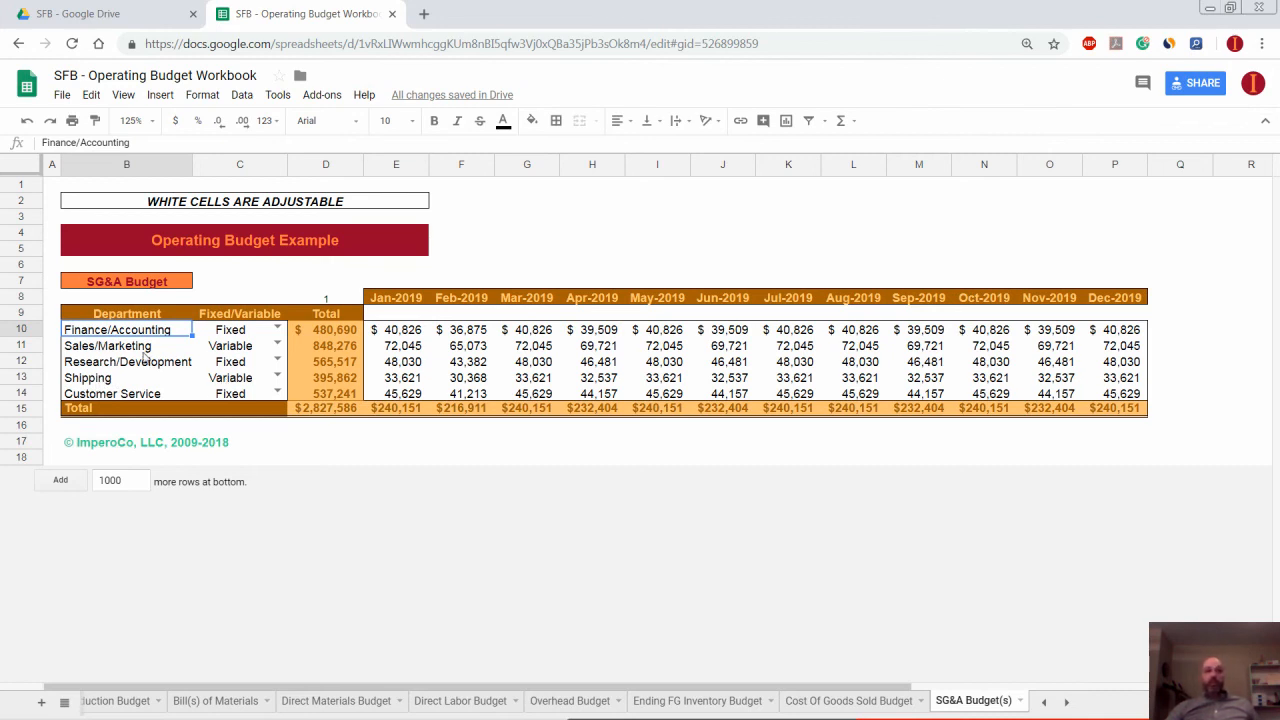
{"action": "left_click", "coordinate": [131, 347]}
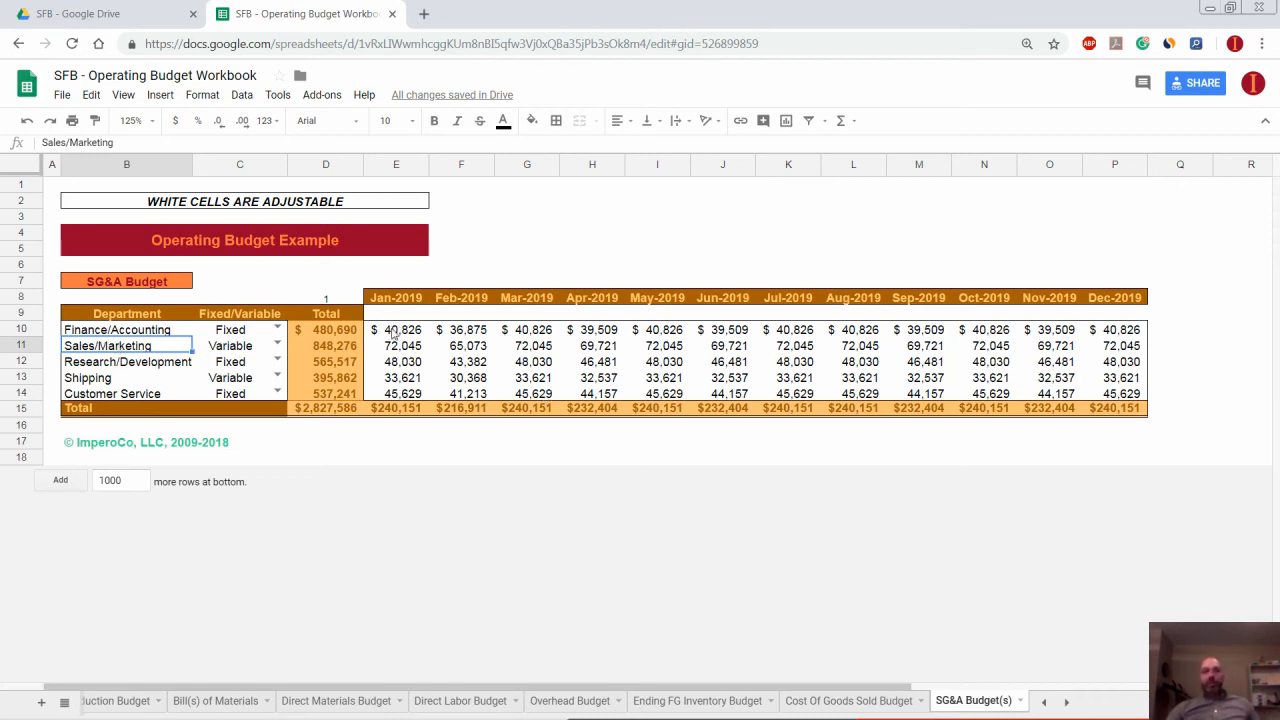
Step: Review Finance/Accounting's monthly amounts from Jan-2019 to Dec-2019, the January total formula, and the annual department and grand total formulas
{"action": "left_click_drag", "start_coordinate": [395, 333], "coordinate": [1097, 333]}
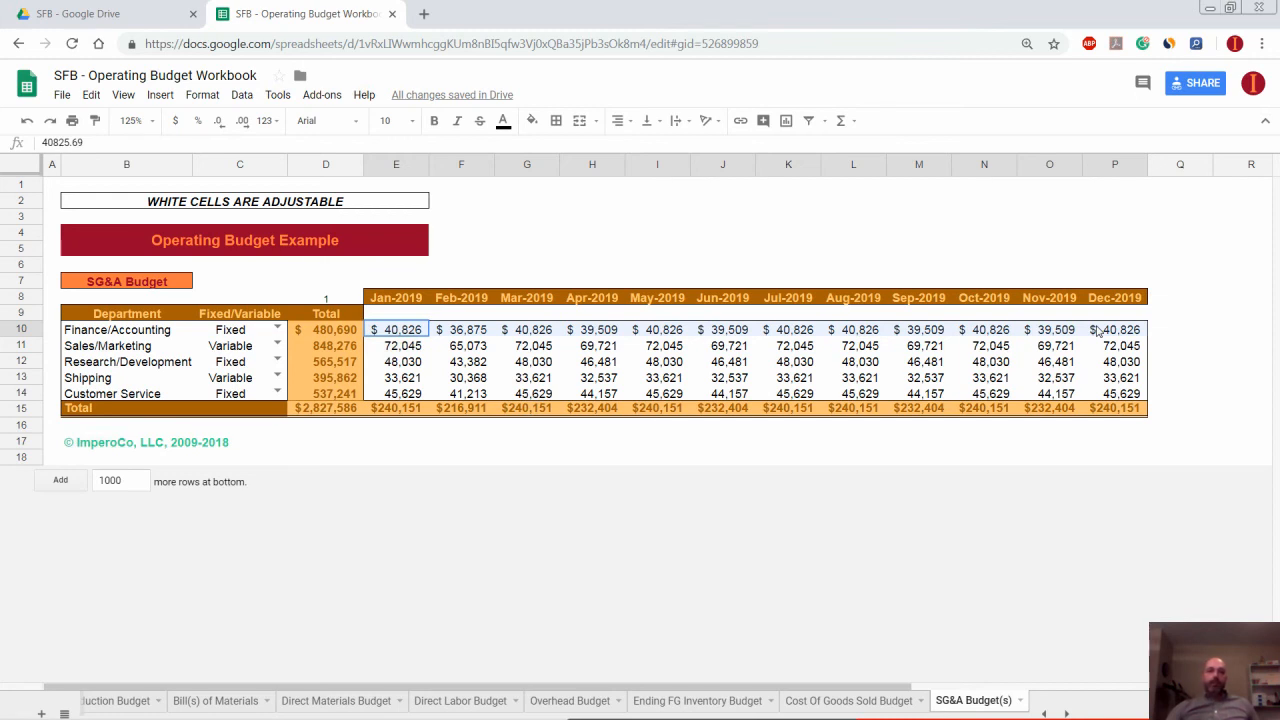
{"action": "left_click_drag", "start_coordinate": [1097, 333], "coordinate": [1097, 333]}
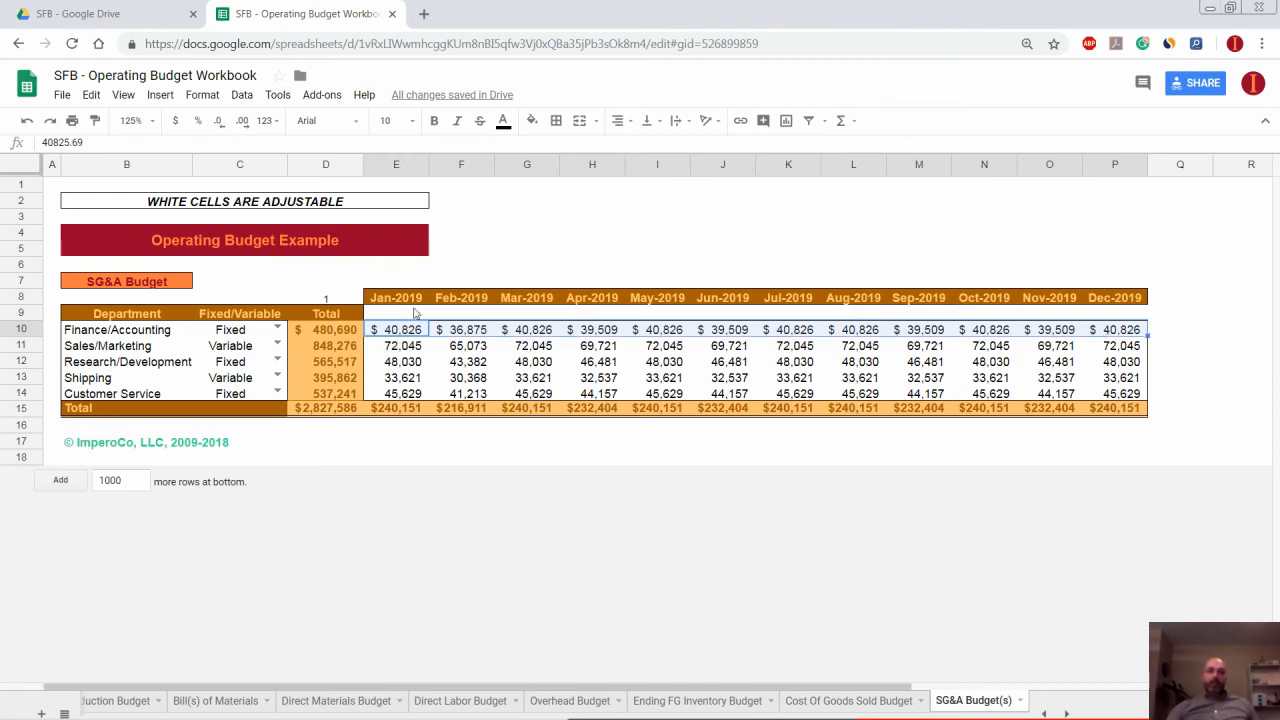
{"action": "left_click", "coordinate": [404, 411]}
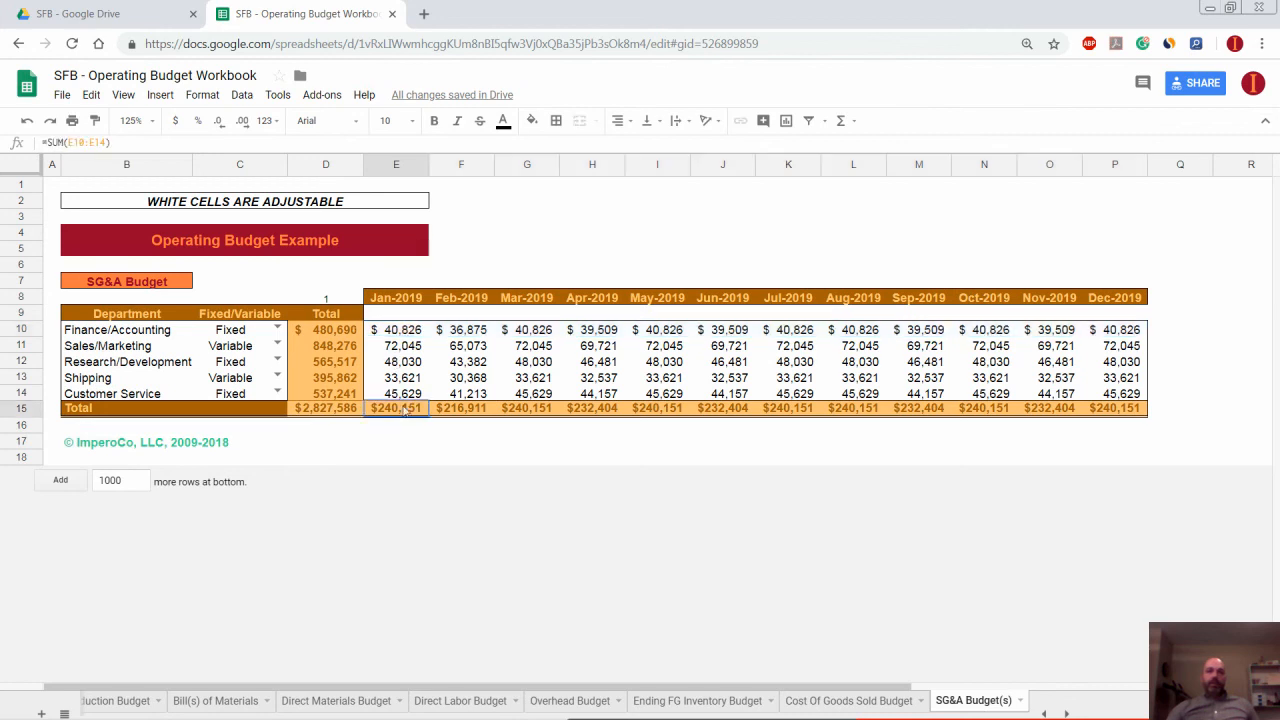
{"action": "left_click_drag", "start_coordinate": [325, 335], "coordinate": [328, 392]}
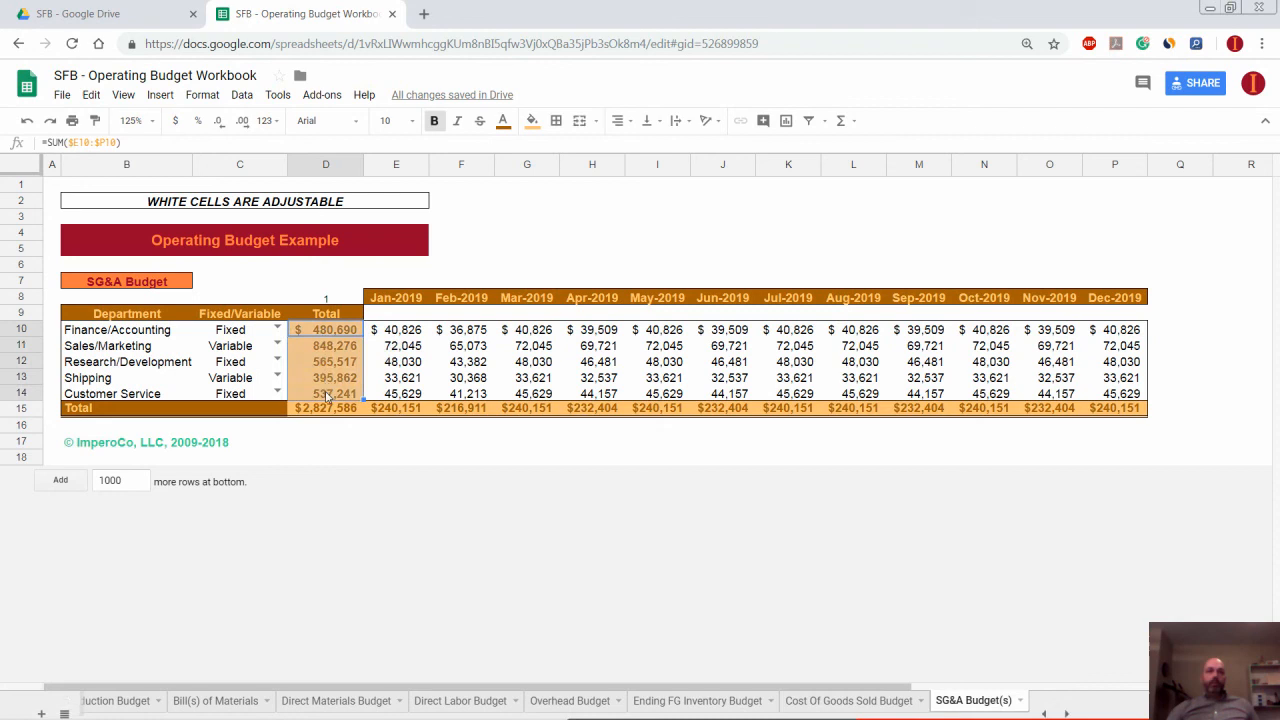
{"action": "left_click", "coordinate": [320, 411]}
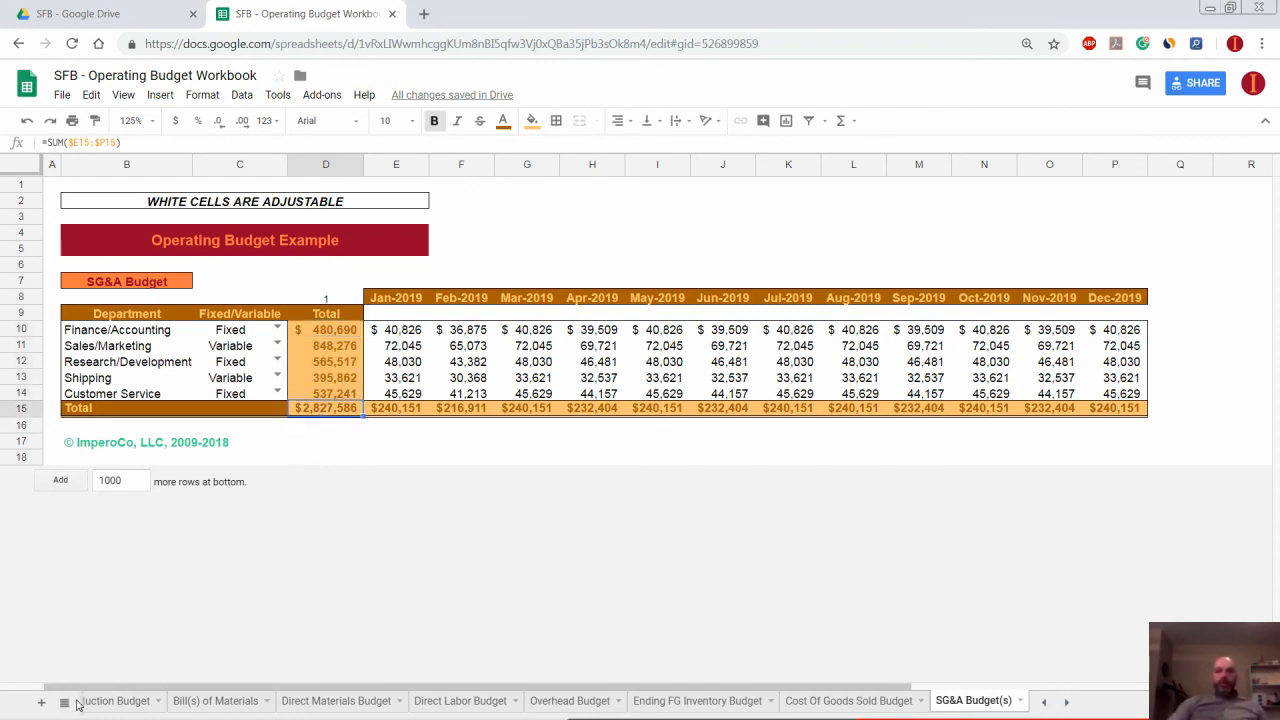
Step: Open the Executive Summary sheet and inspect the tax rate and the net sales, cost of goods sold and gross profit formulas
{"action": "left_click", "coordinate": [1044, 702]}
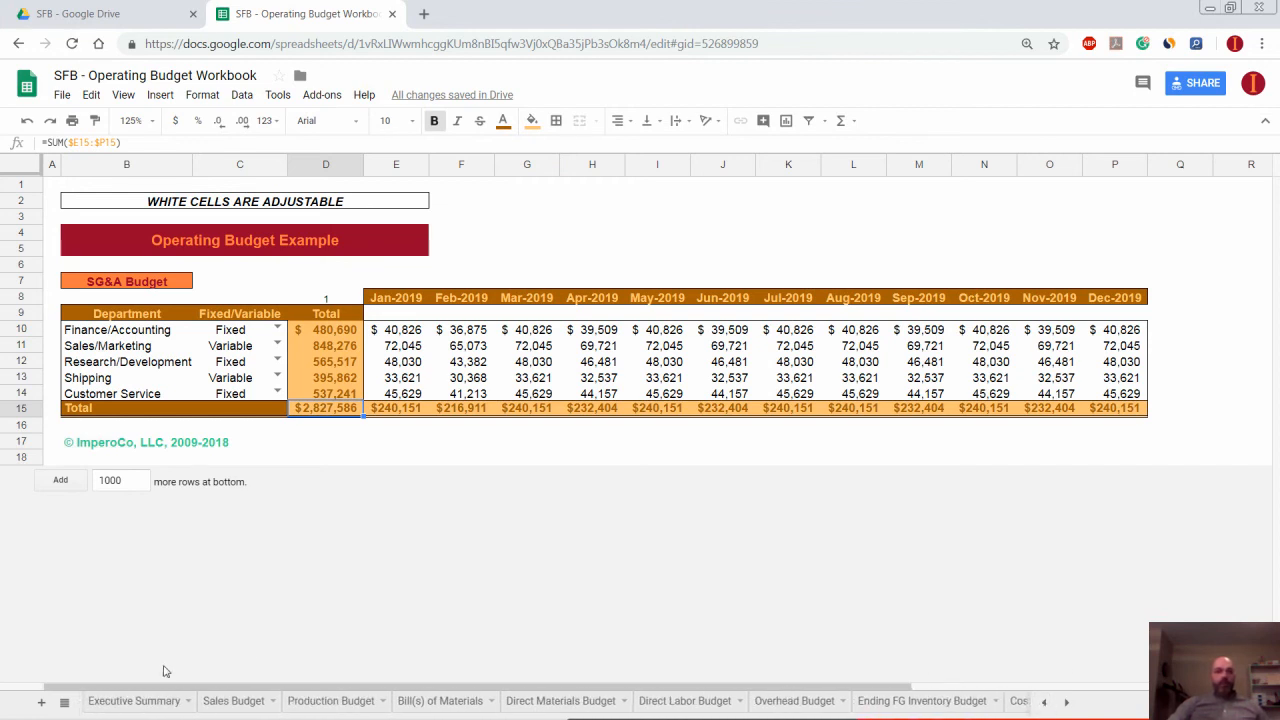
{"action": "left_click", "coordinate": [130, 703]}
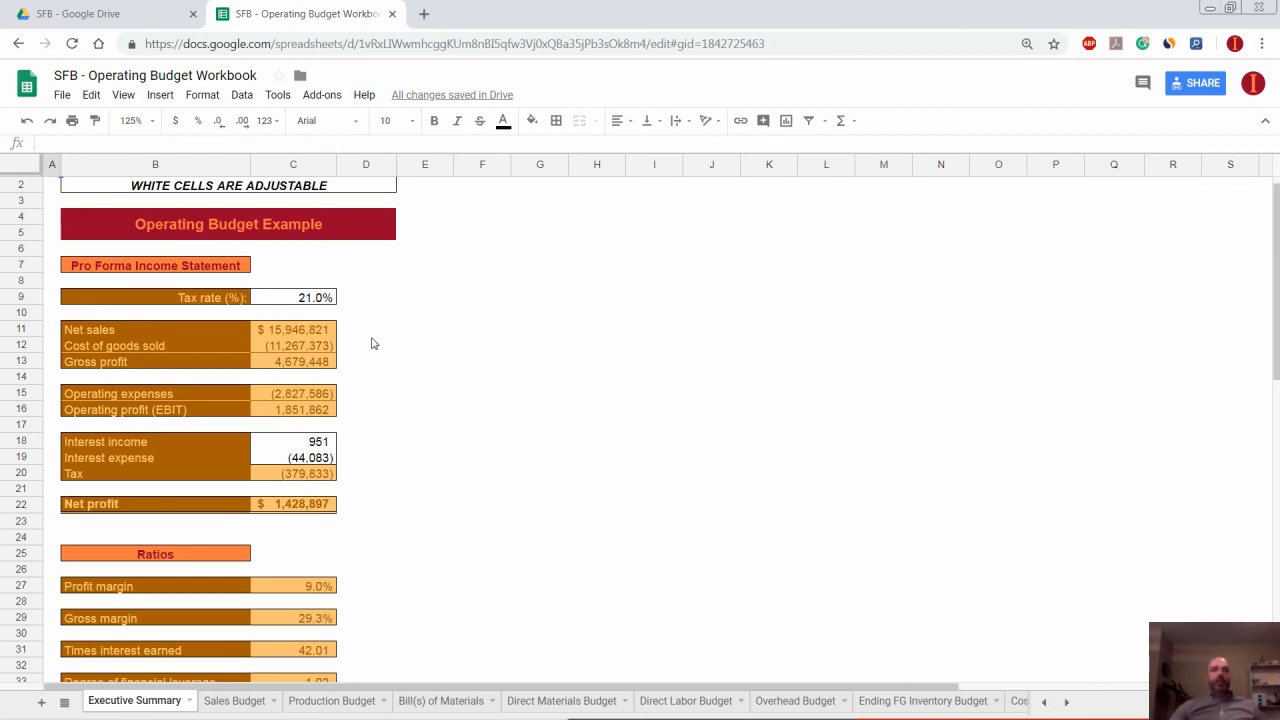
{"action": "left_click", "coordinate": [305, 300]}
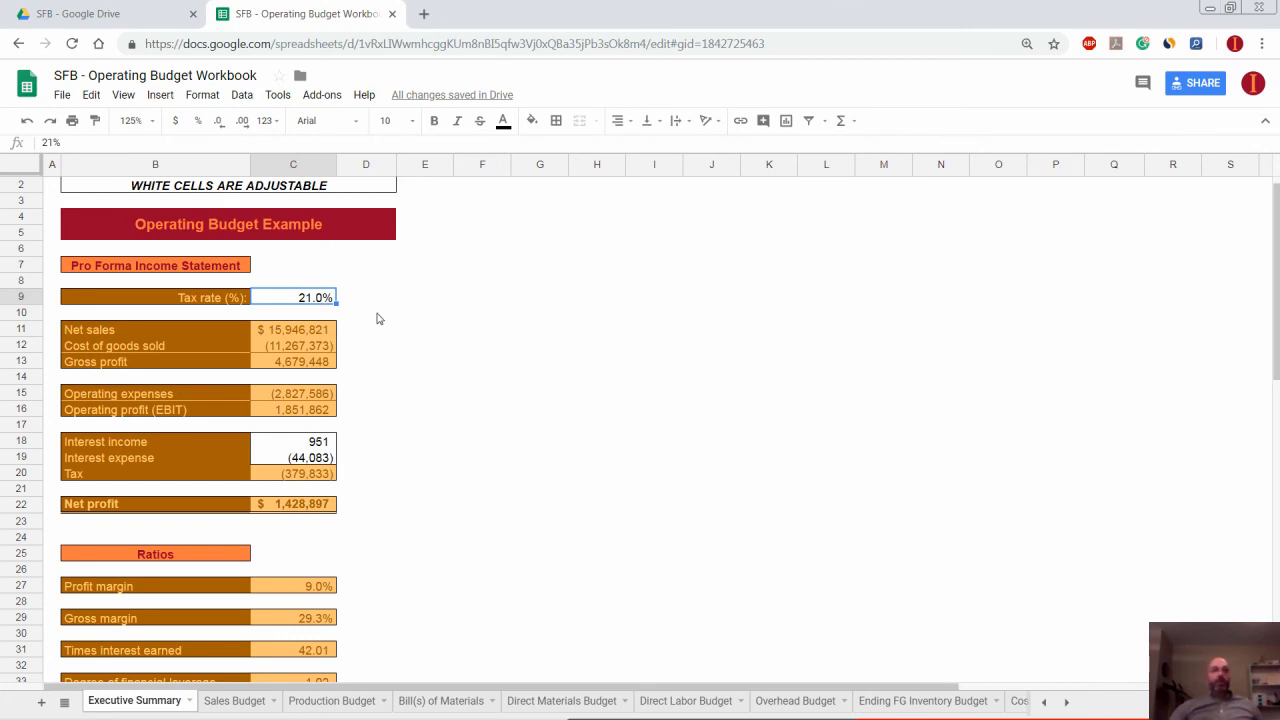
{"action": "left_click", "coordinate": [309, 338]}
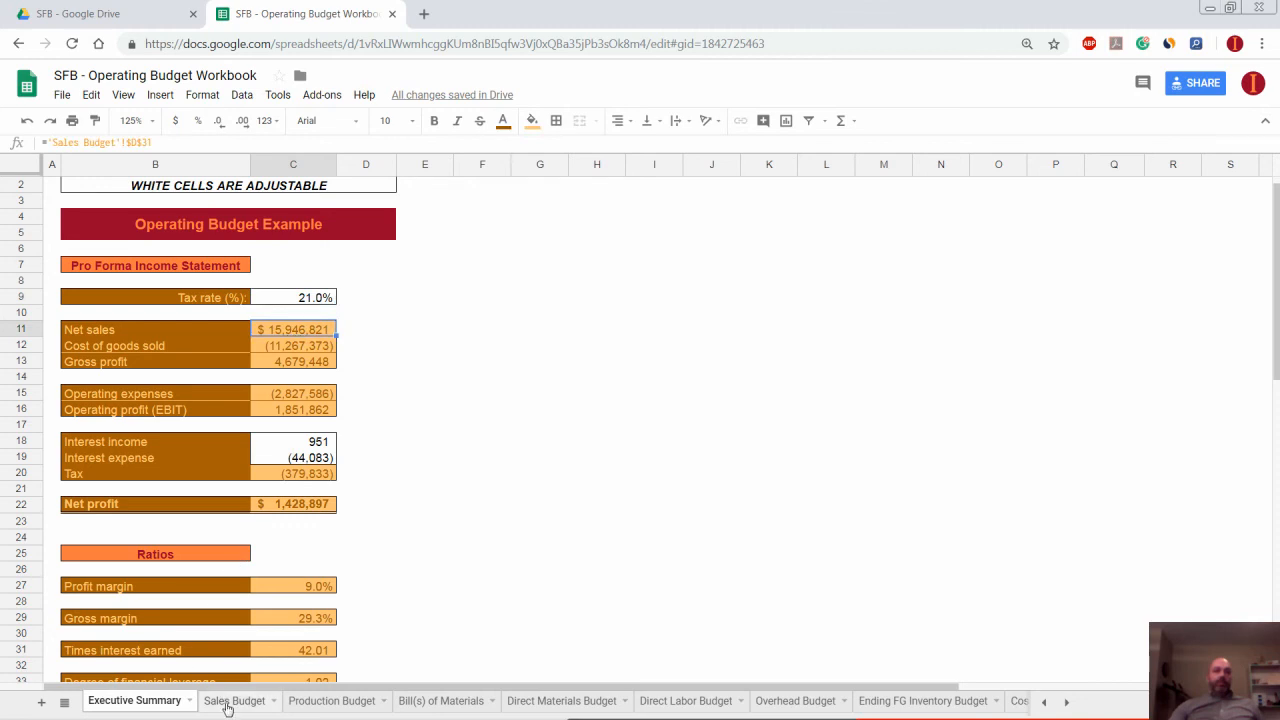
{"action": "left_click", "coordinate": [311, 345]}
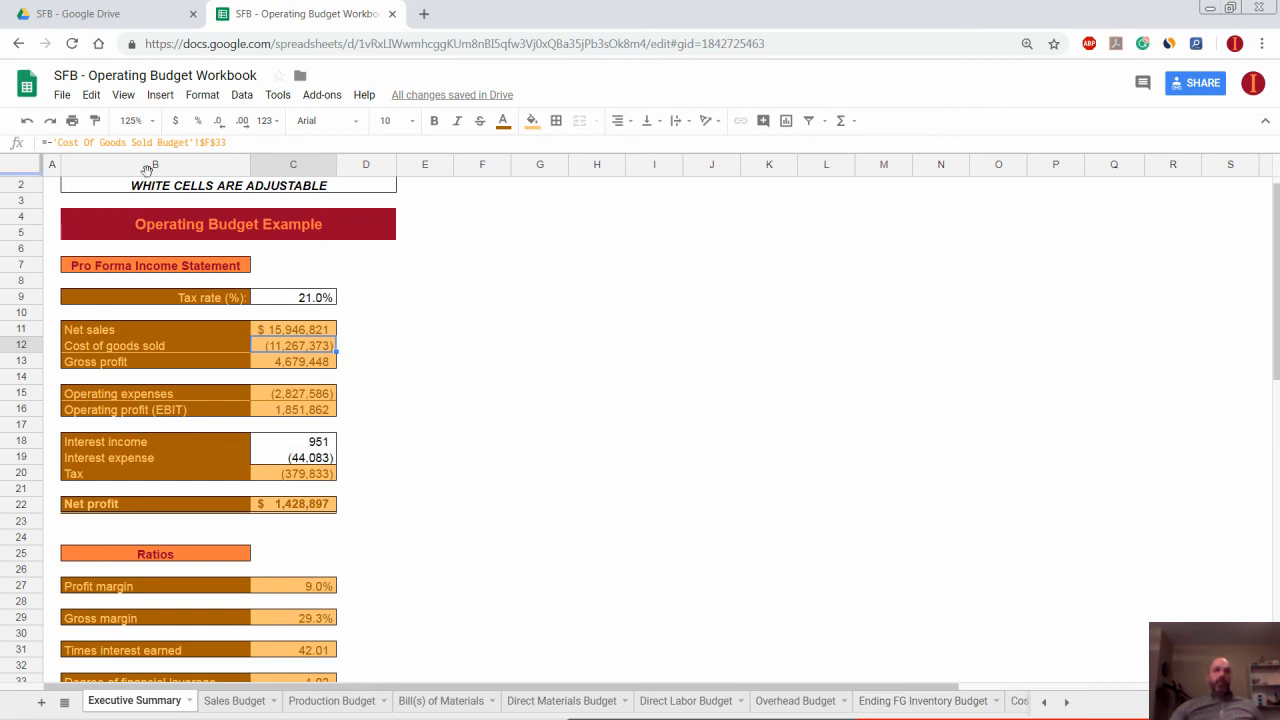
{"action": "left_click", "coordinate": [313, 366]}
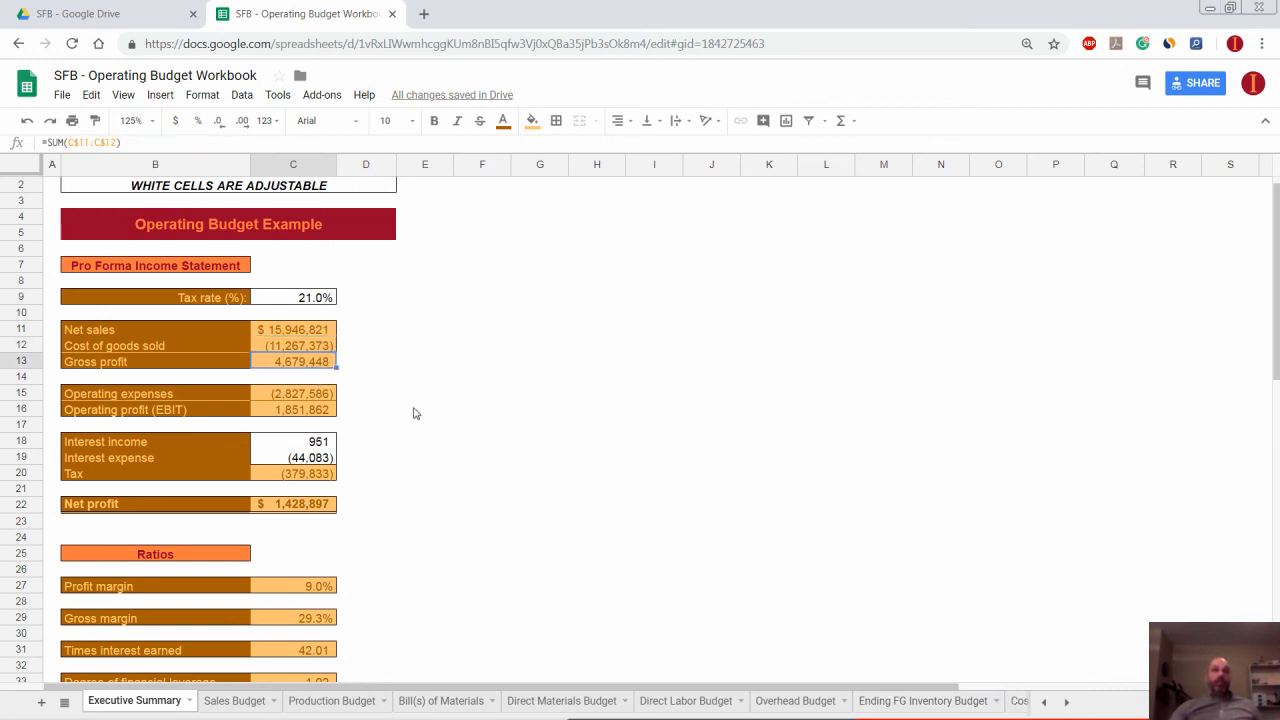
Step: Inspect the pro forma income statement's remaining lines: operating expenses, operating profit (EBIT), interest income, tax and net profit
{"action": "left_click", "coordinate": [298, 396]}
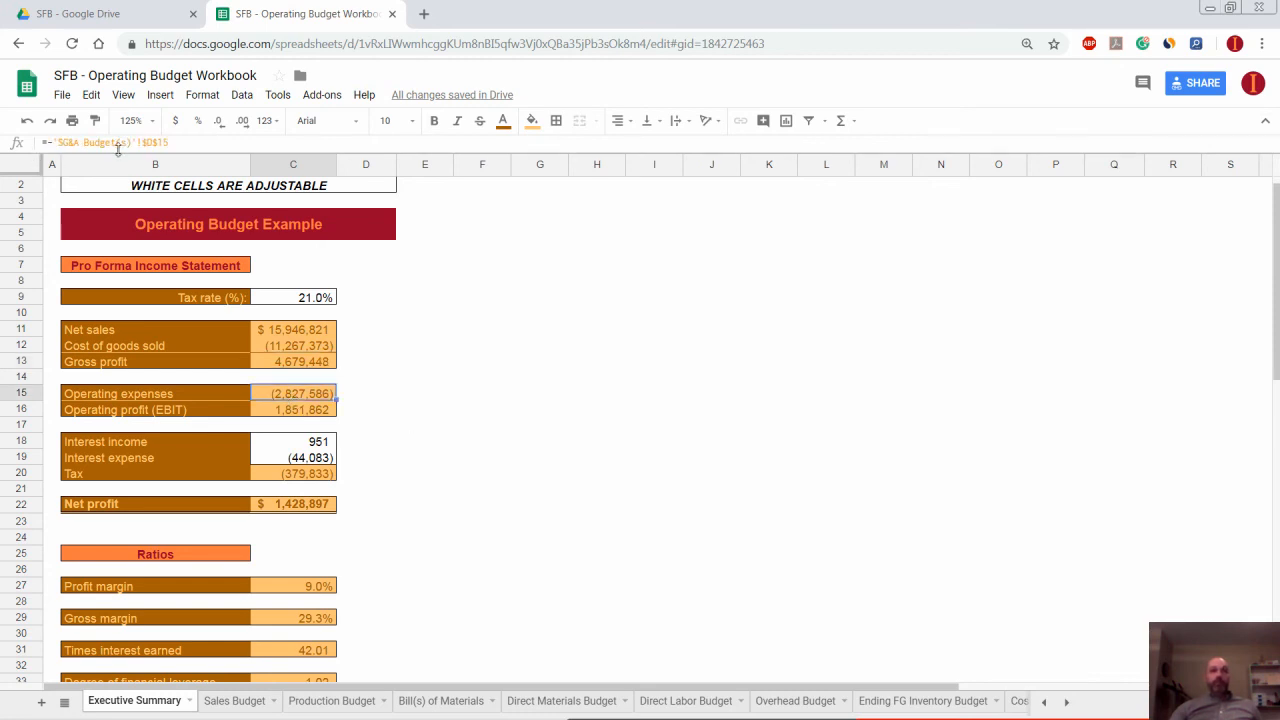
{"action": "left_click", "coordinate": [311, 415]}
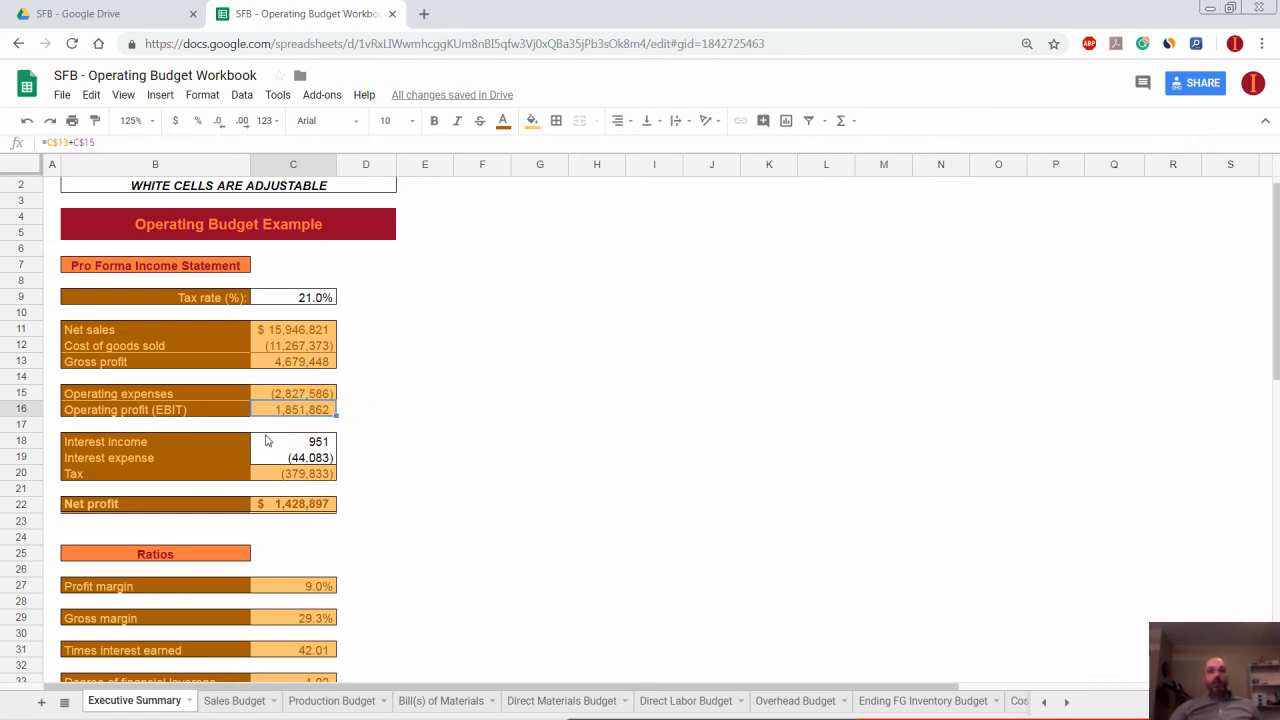
{"action": "left_click", "coordinate": [317, 445]}
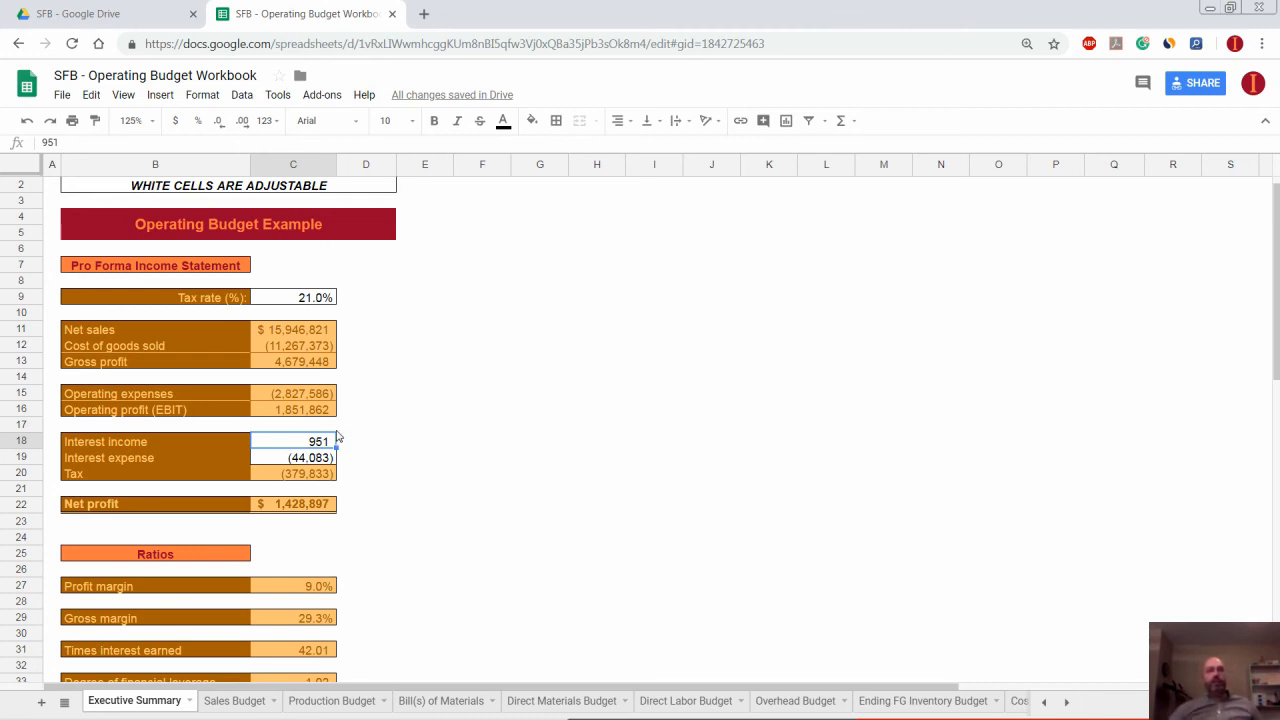
{"action": "left_click", "coordinate": [290, 409]}
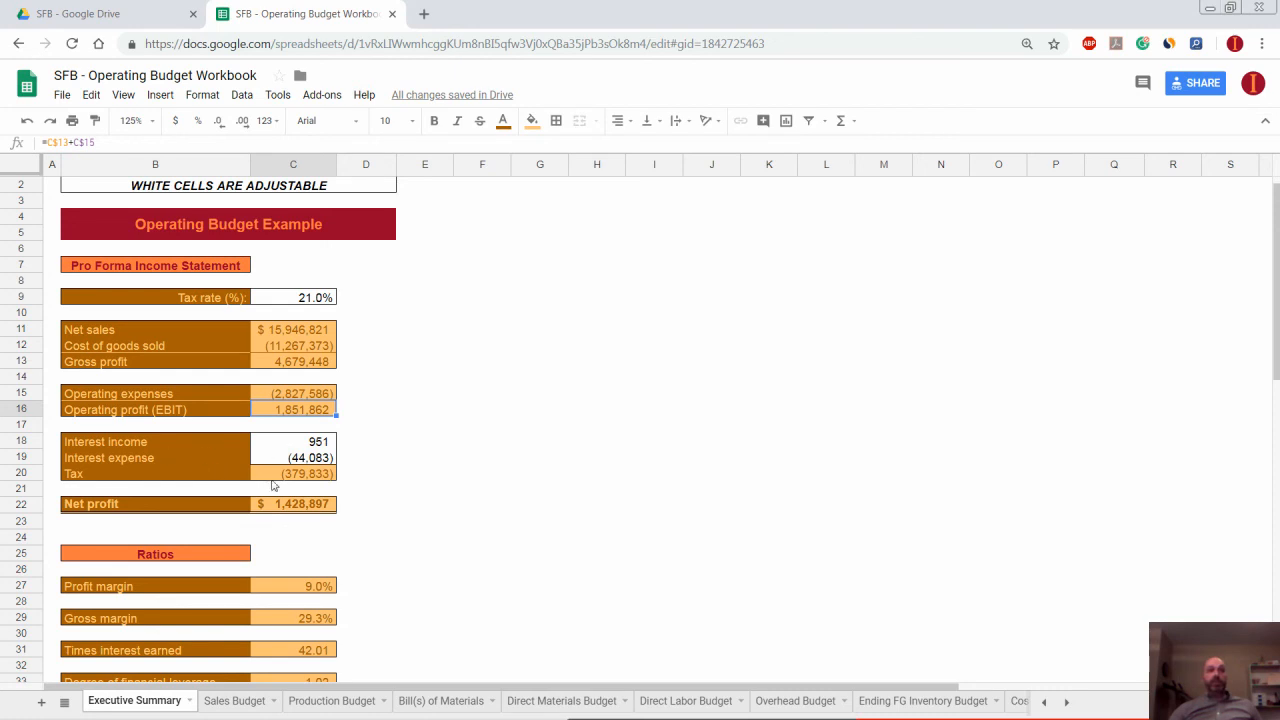
{"action": "left_click", "coordinate": [311, 477]}
{"action": "left_click", "coordinate": [294, 505]}
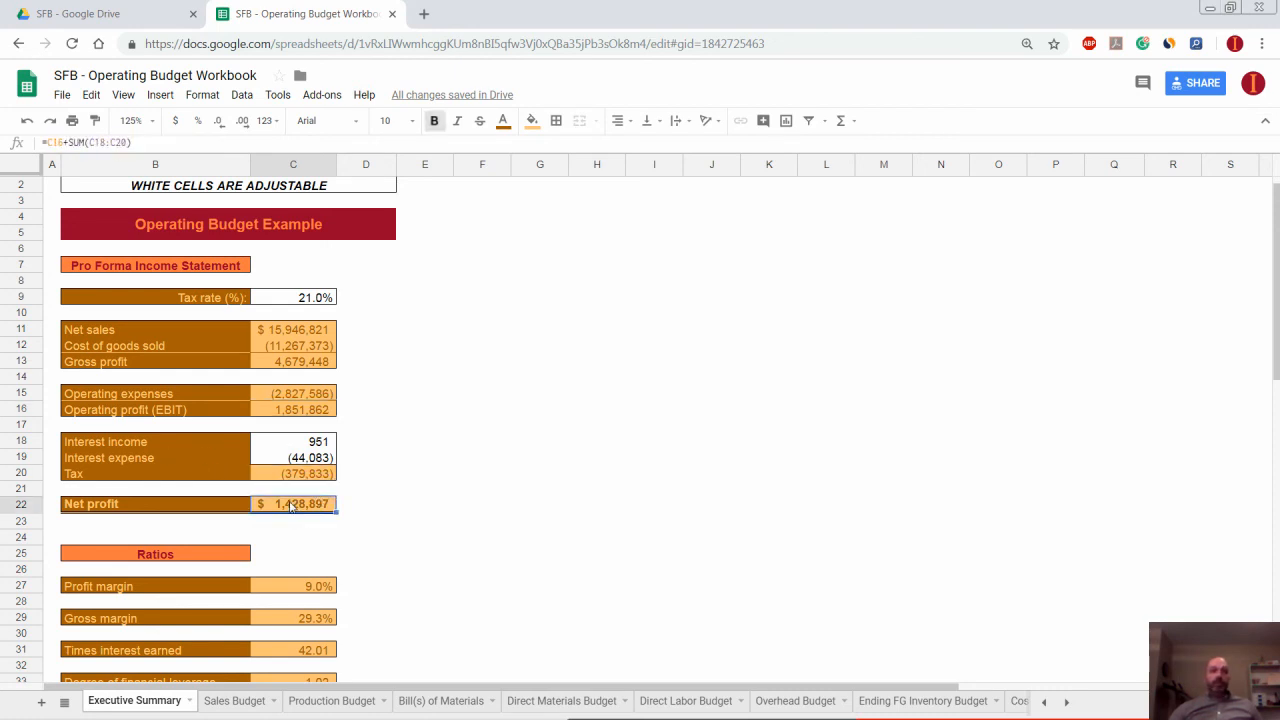
Step: Compare the Executive Summary with the Sales Budget, check the unit sales budget's Jan-2019 start date and Dec-2019 formula, and return
{"action": "scroll", "coordinate": [353, 468], "scroll_direction": "down", "scroll_amount": 2}
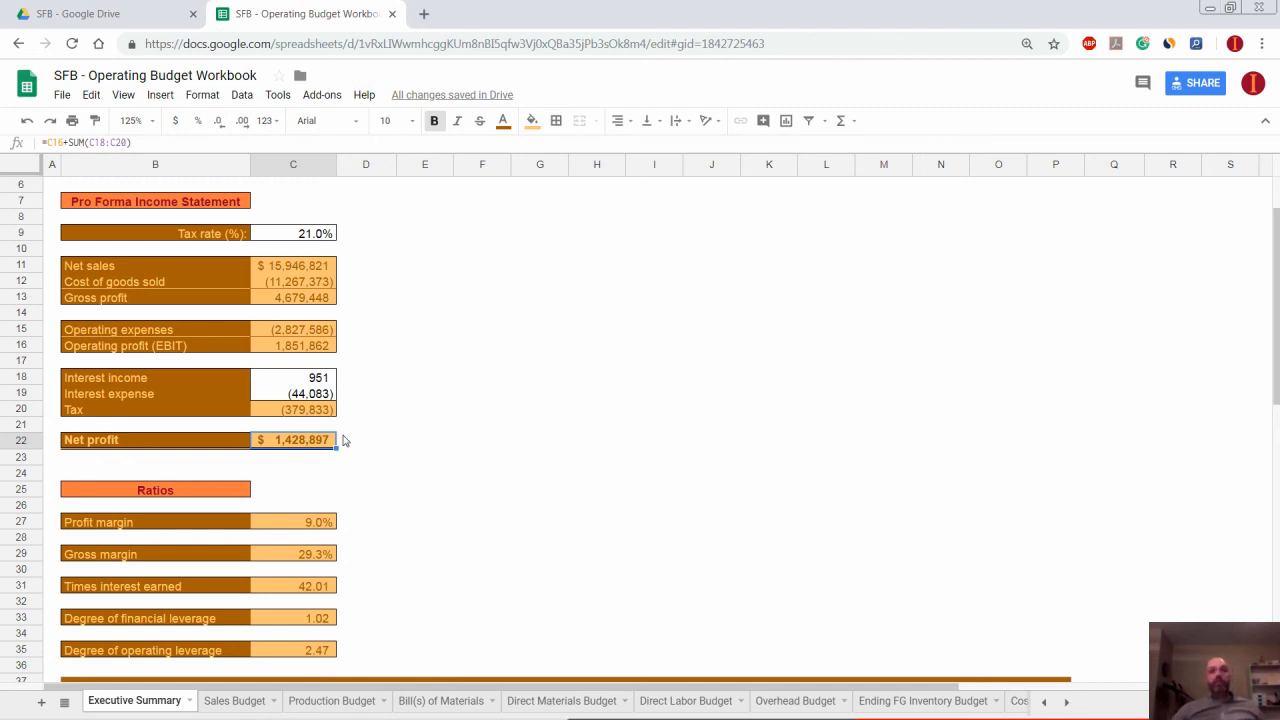
{"action": "left_click", "coordinate": [240, 705]}
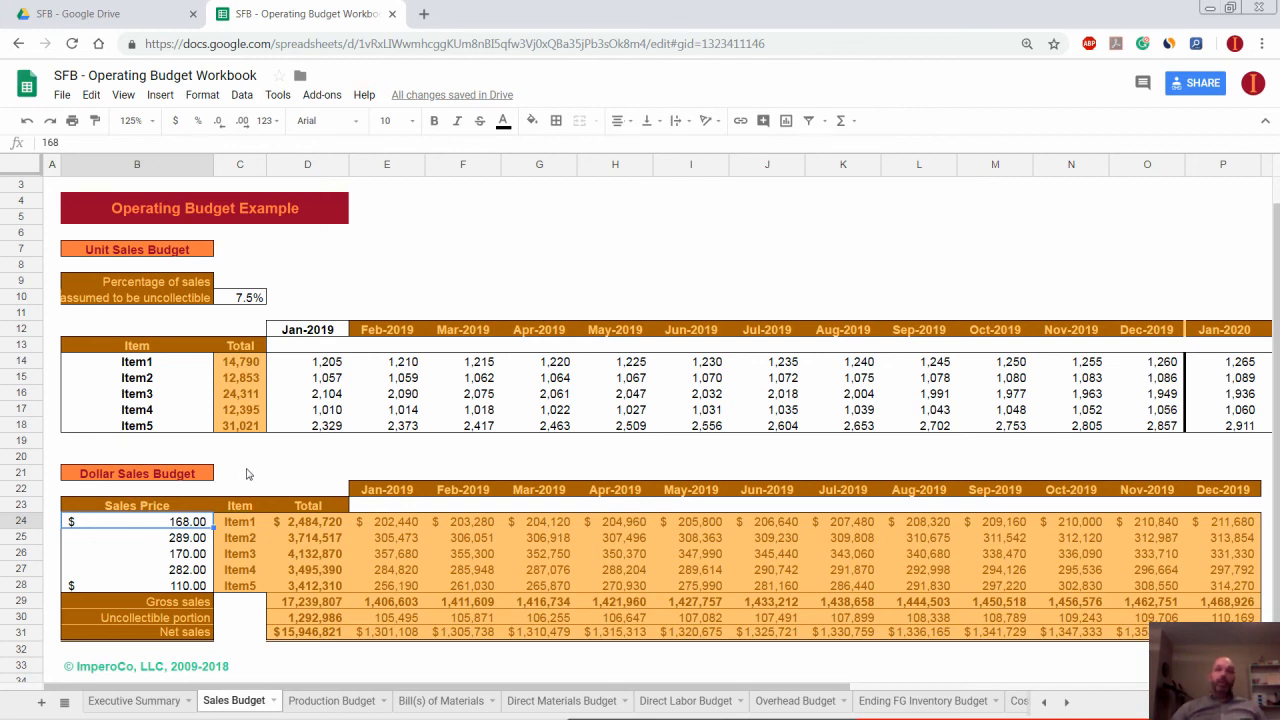
{"action": "left_click", "coordinate": [170, 703]}
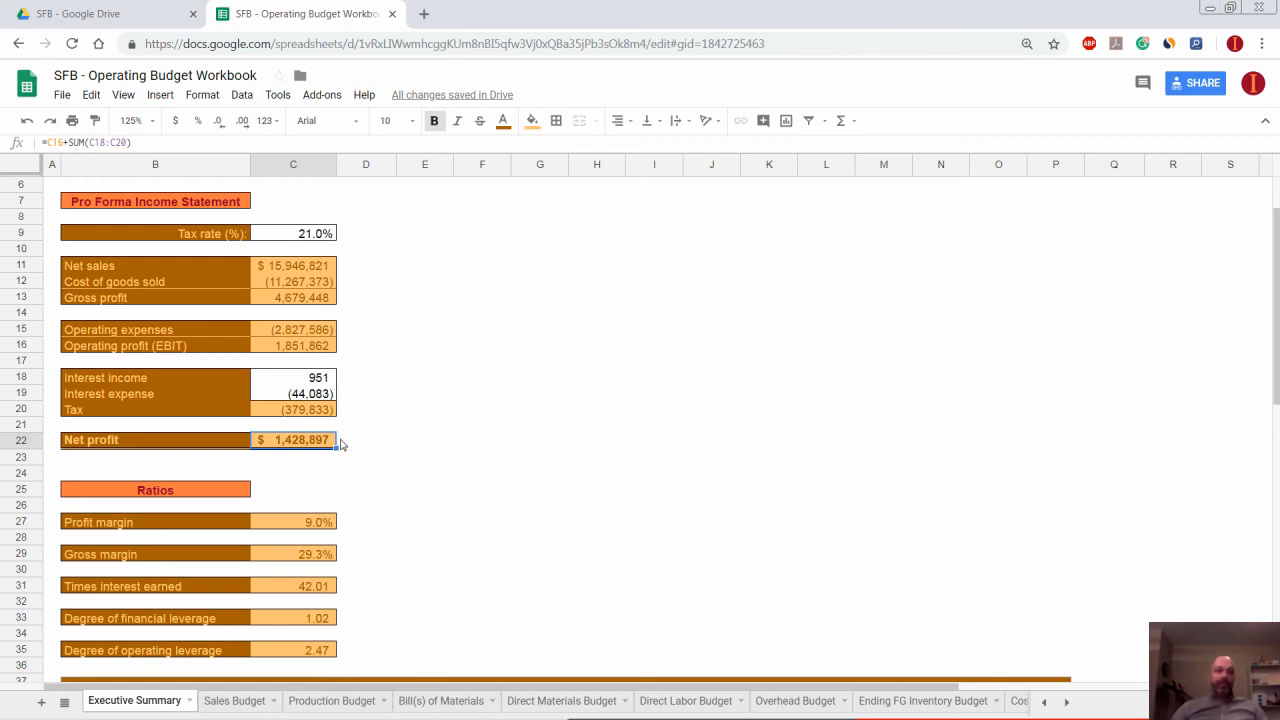
{"action": "left_click", "coordinate": [252, 703]}
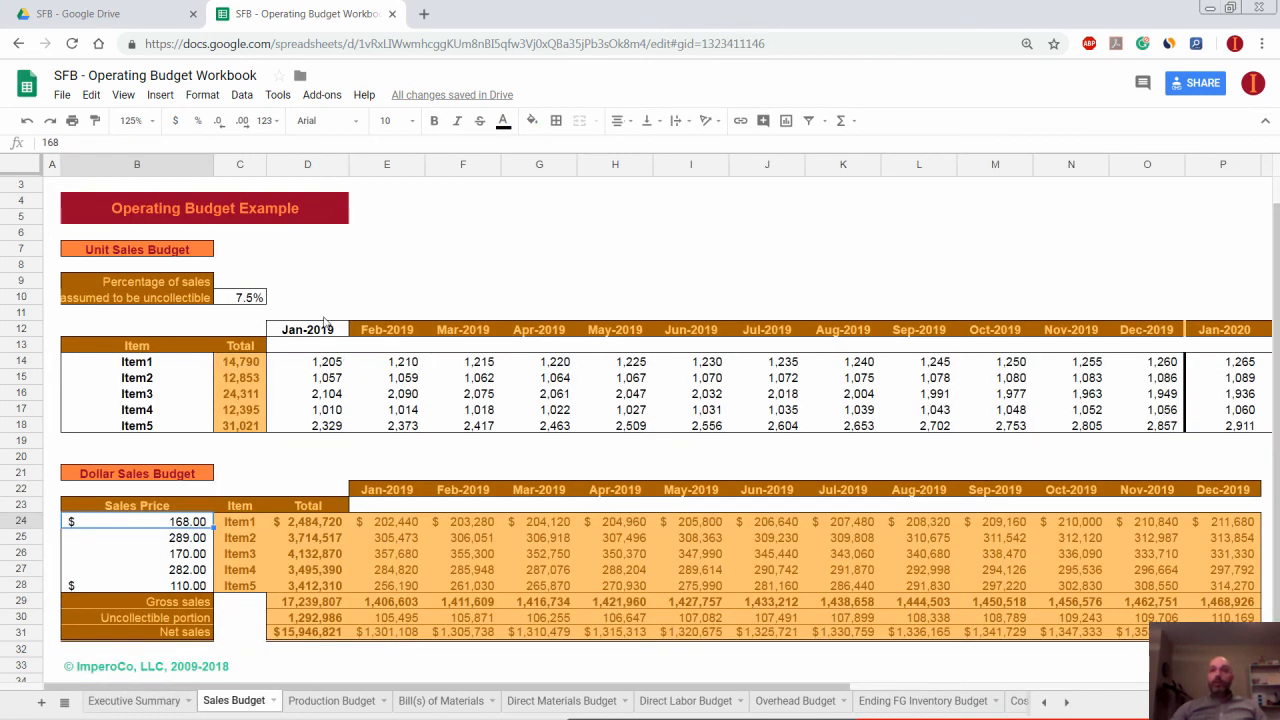
{"action": "left_click", "coordinate": [322, 330]}
{"action": "left_click", "coordinate": [1150, 338]}
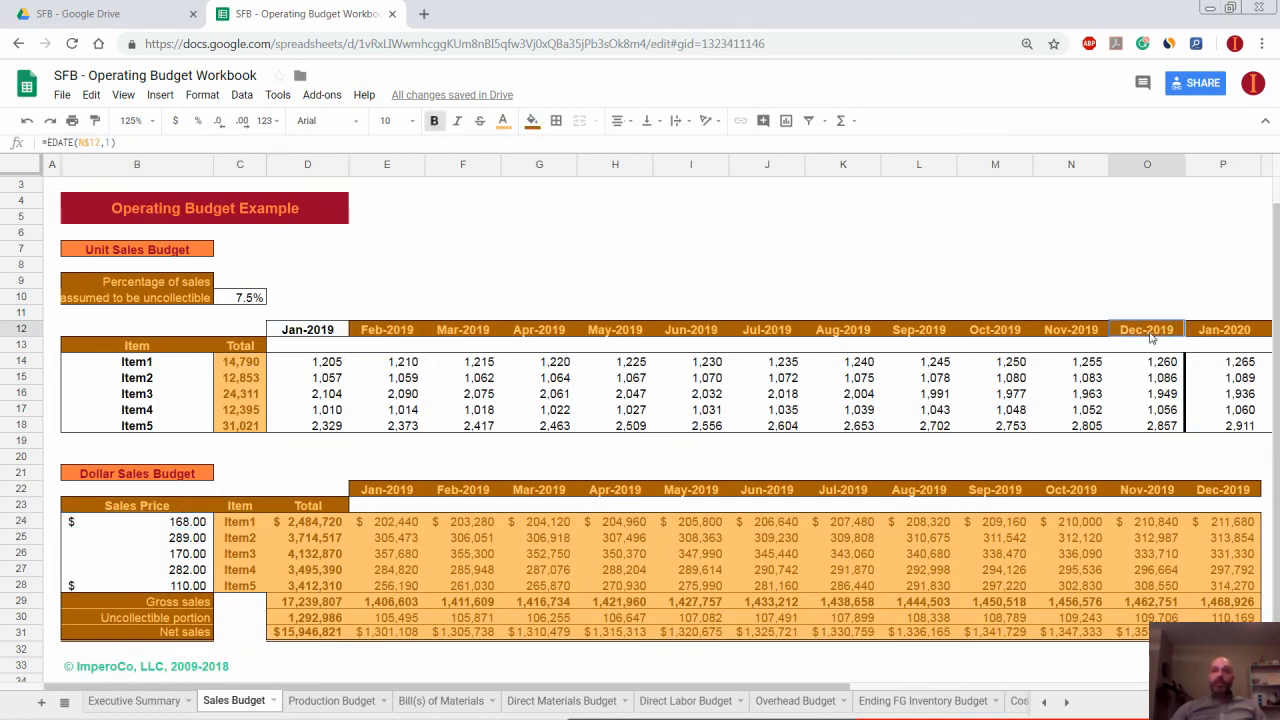
{"action": "left_click", "coordinate": [331, 333]}
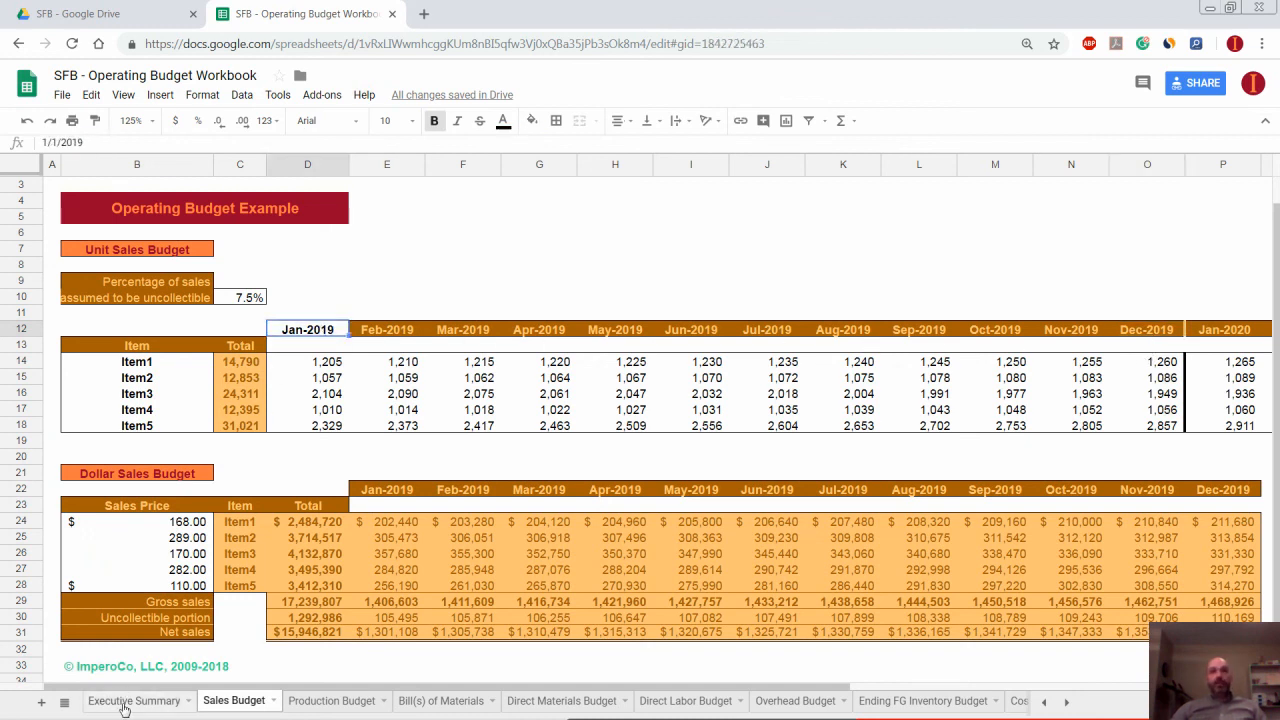
{"action": "left_click", "coordinate": [124, 704]}
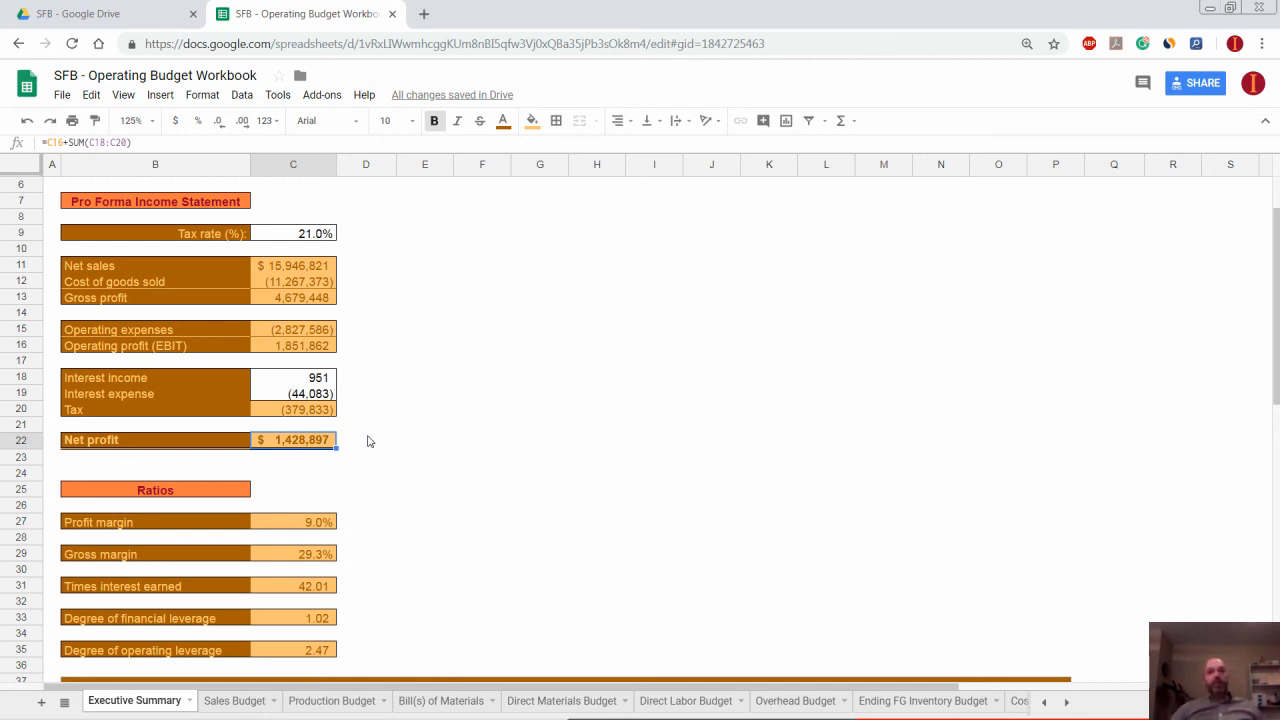
Step: Inspect the Ratios section's profit margin formula with its referenced net profit and net sales cells, and check the gross margin formula
{"action": "scroll", "coordinate": [371, 440], "scroll_direction": "down", "scroll_amount": 3}
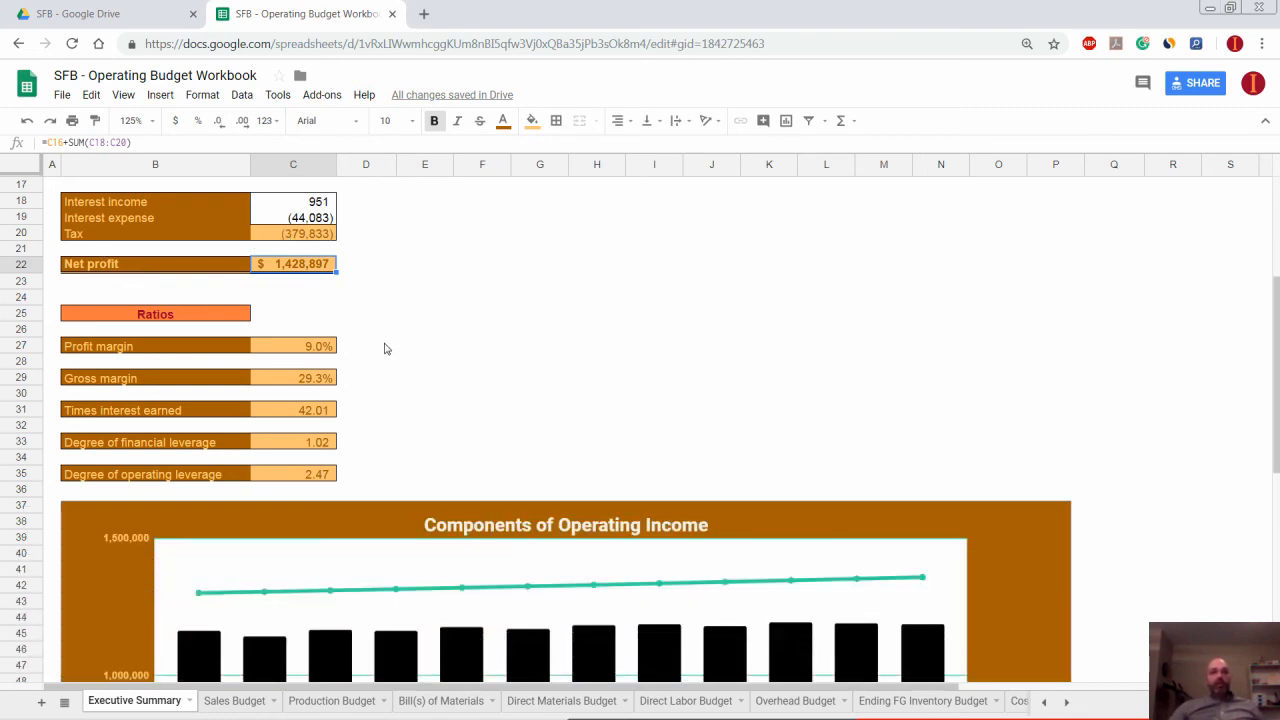
{"action": "left_click", "coordinate": [322, 349]}
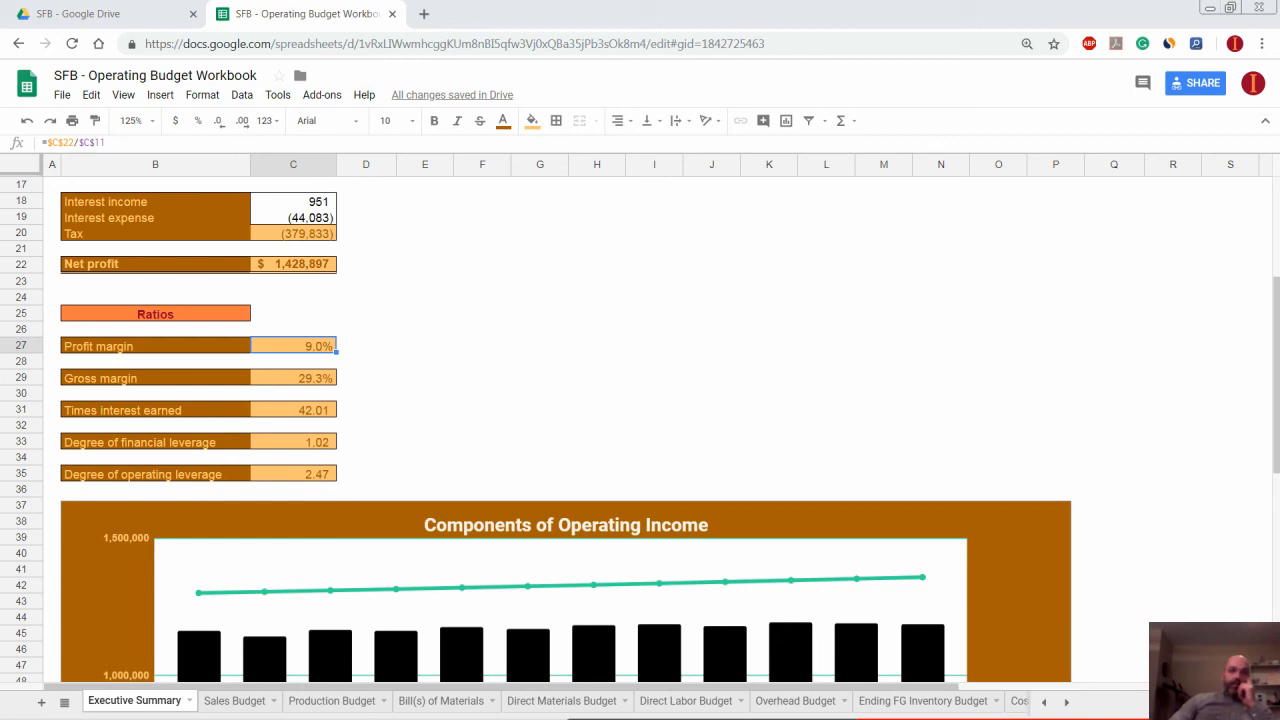
{"action": "left_click", "coordinate": [376, 333]}
{"action": "scroll", "coordinate": [376, 333], "scroll_direction": "up", "scroll_amount": 3}
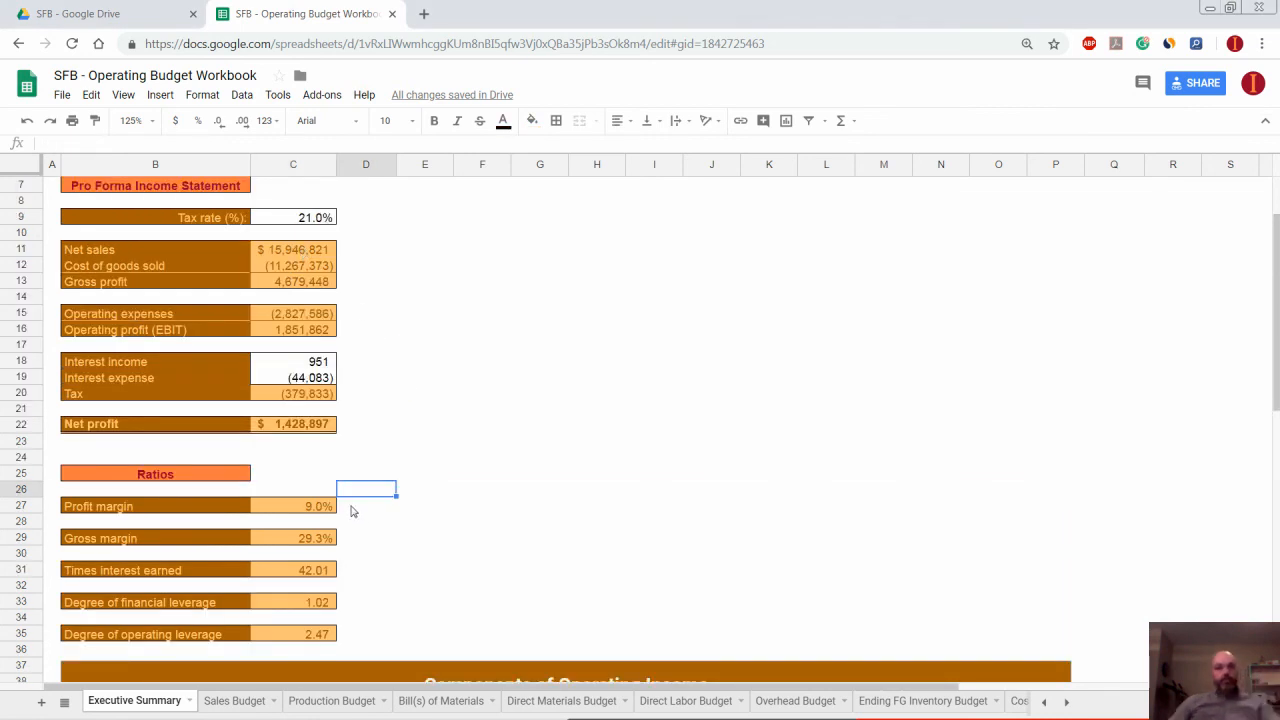
{"action": "left_click", "coordinate": [312, 506]}
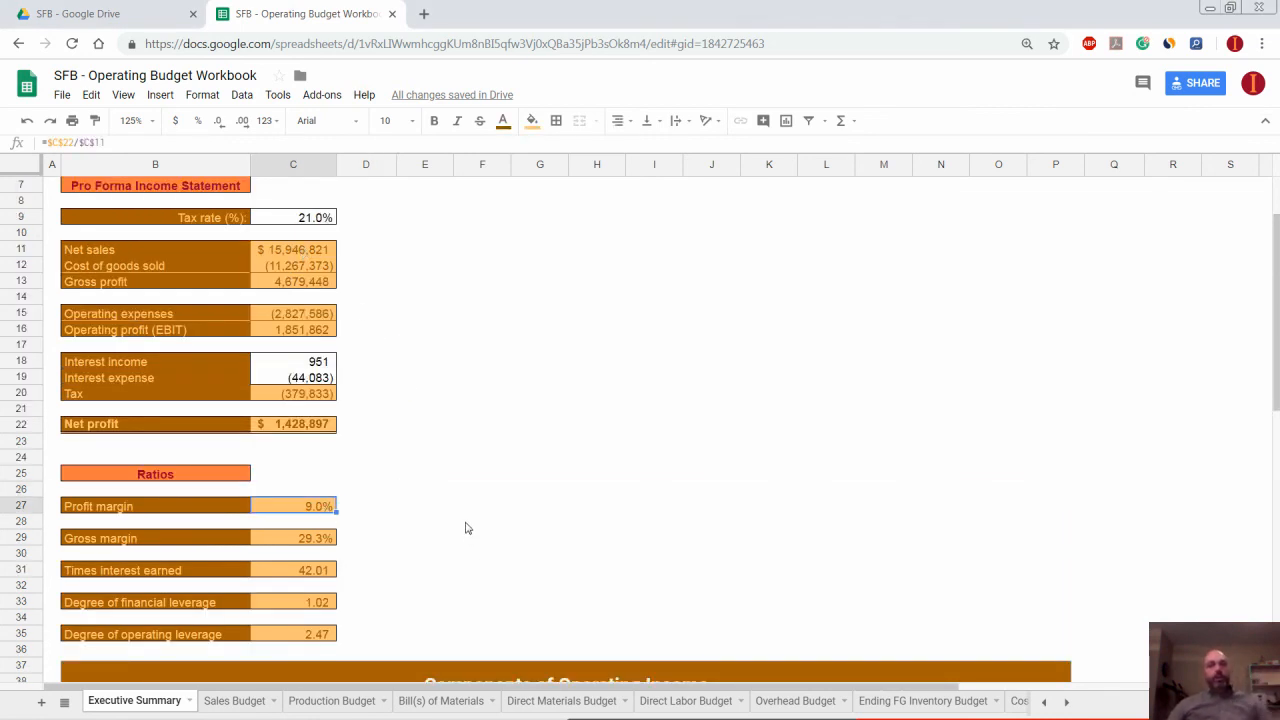
{"action": "key", "text": "F2"}
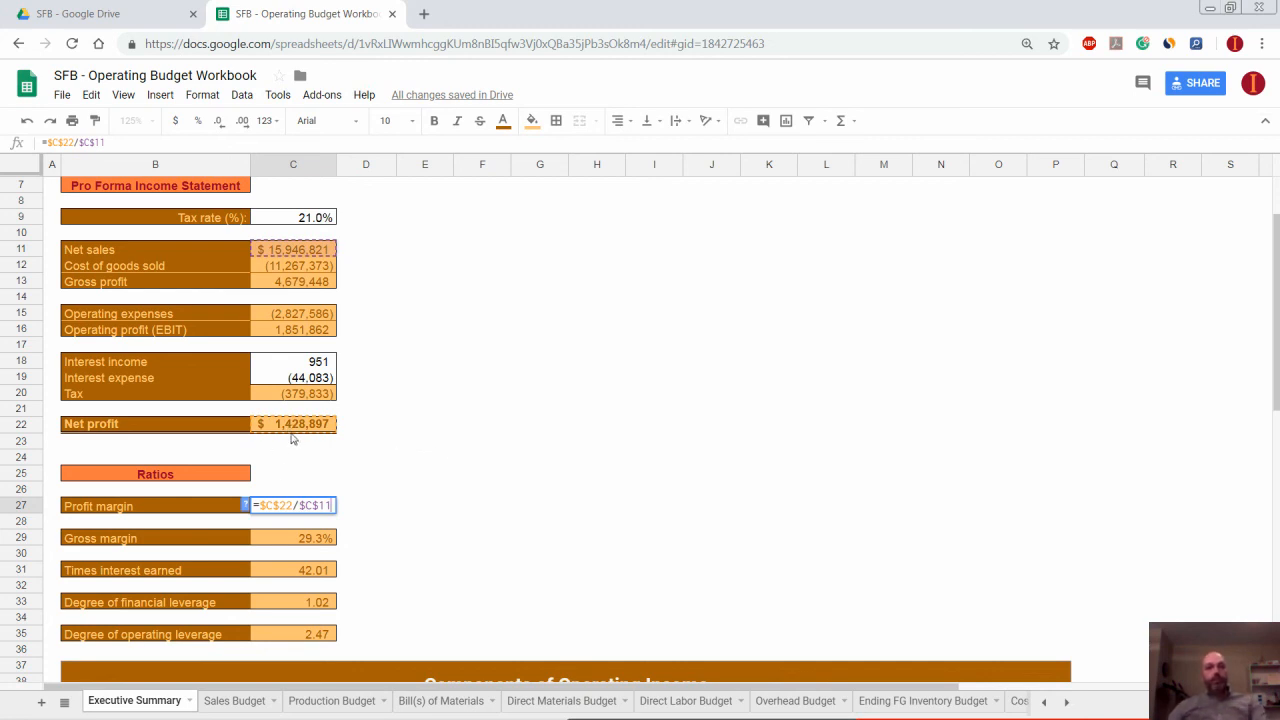
{"action": "key", "text": "Escape"}
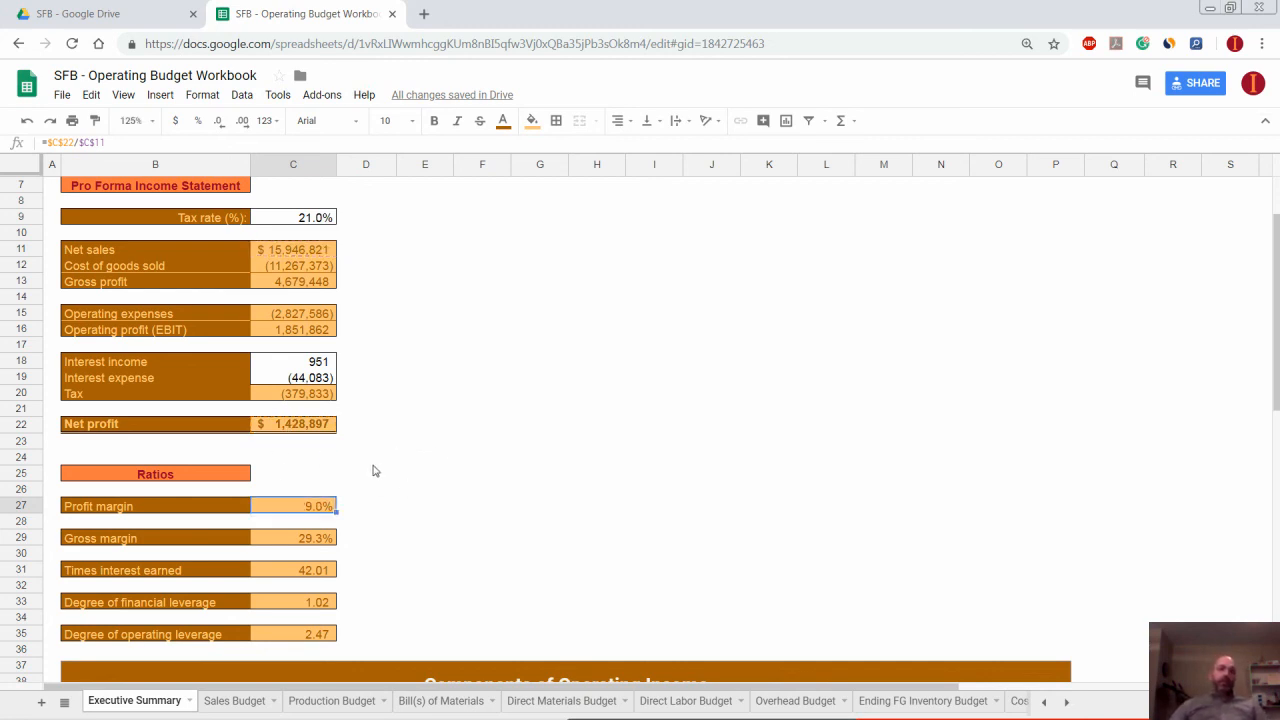
{"action": "left_click", "coordinate": [361, 541]}
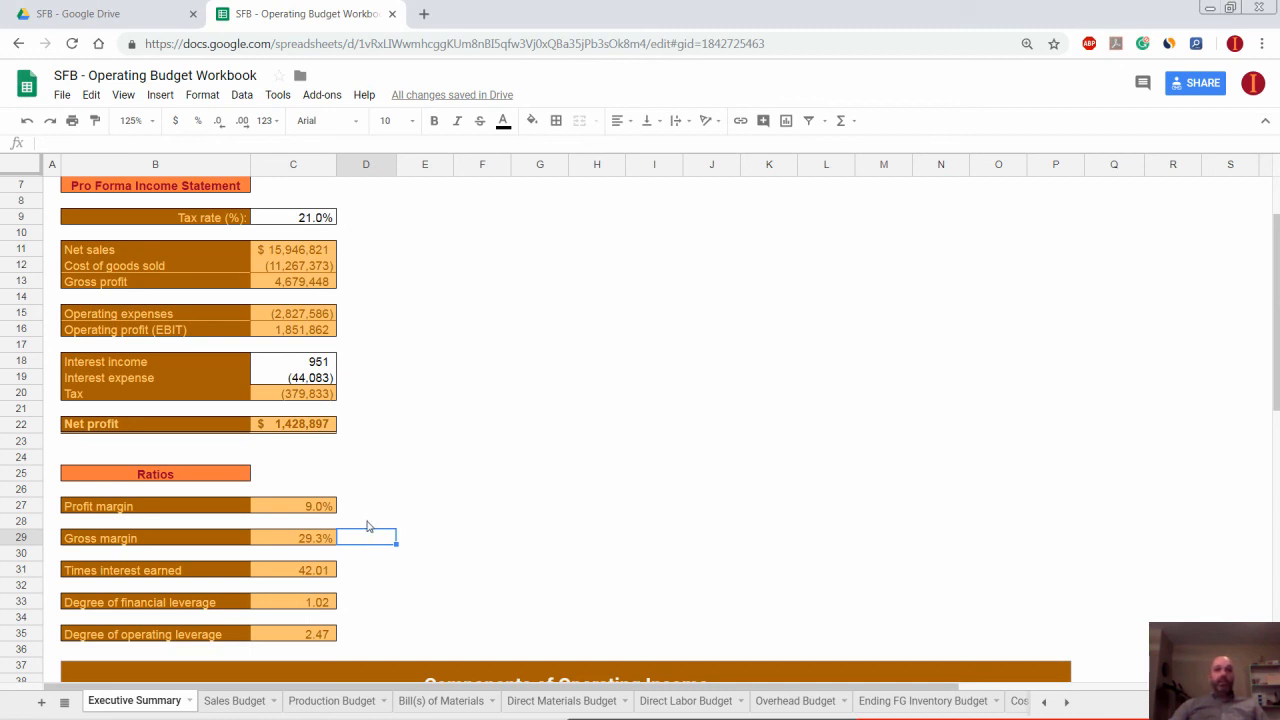
{"action": "left_click", "coordinate": [312, 541]}
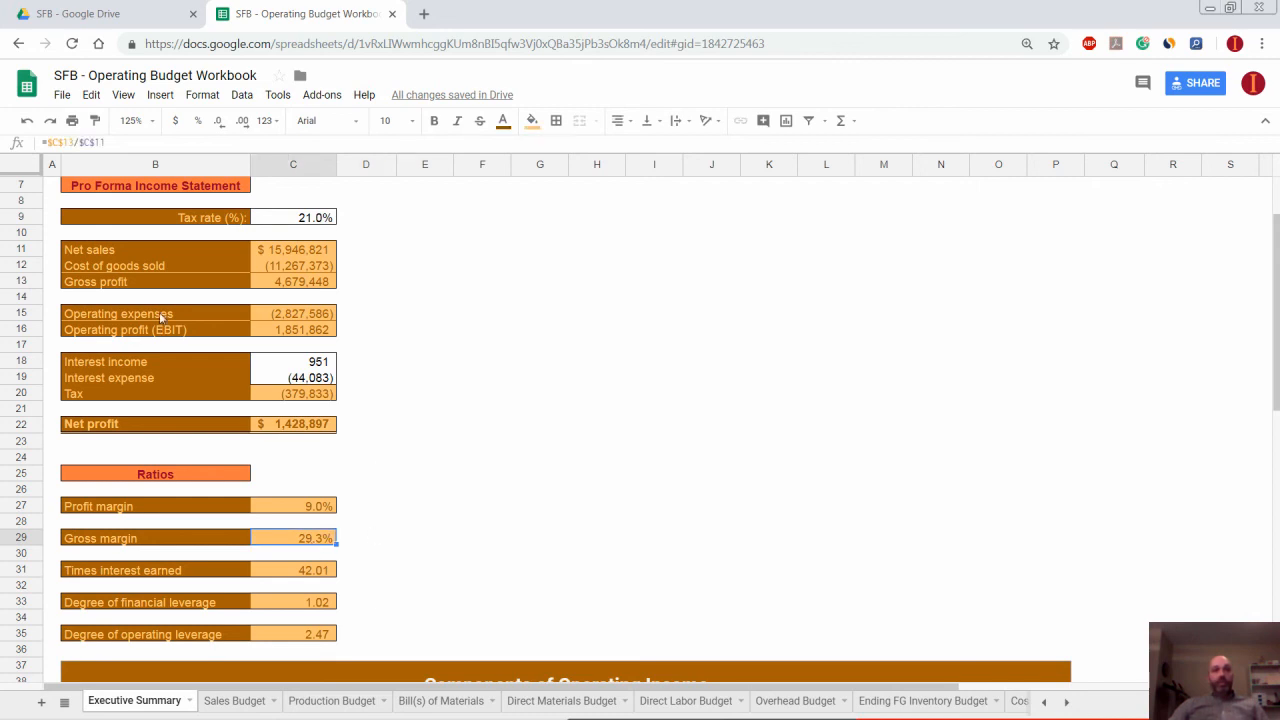
Step: Check the cost of goods sold formula, and inspect the times interest earned formula with its referenced EBIT and interest expense cells
{"action": "left_click", "coordinate": [308, 268]}
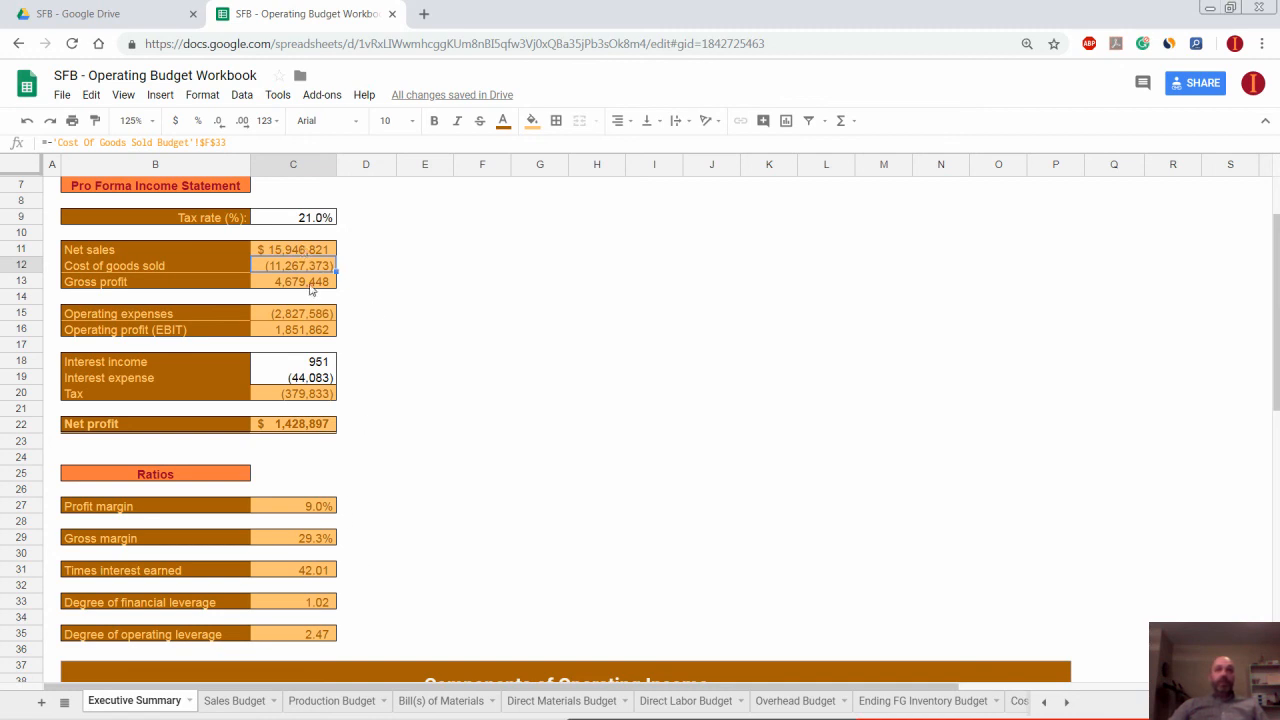
{"action": "left_click", "coordinate": [353, 350]}
{"action": "scroll", "coordinate": [353, 352], "scroll_direction": "down", "scroll_amount": 3}
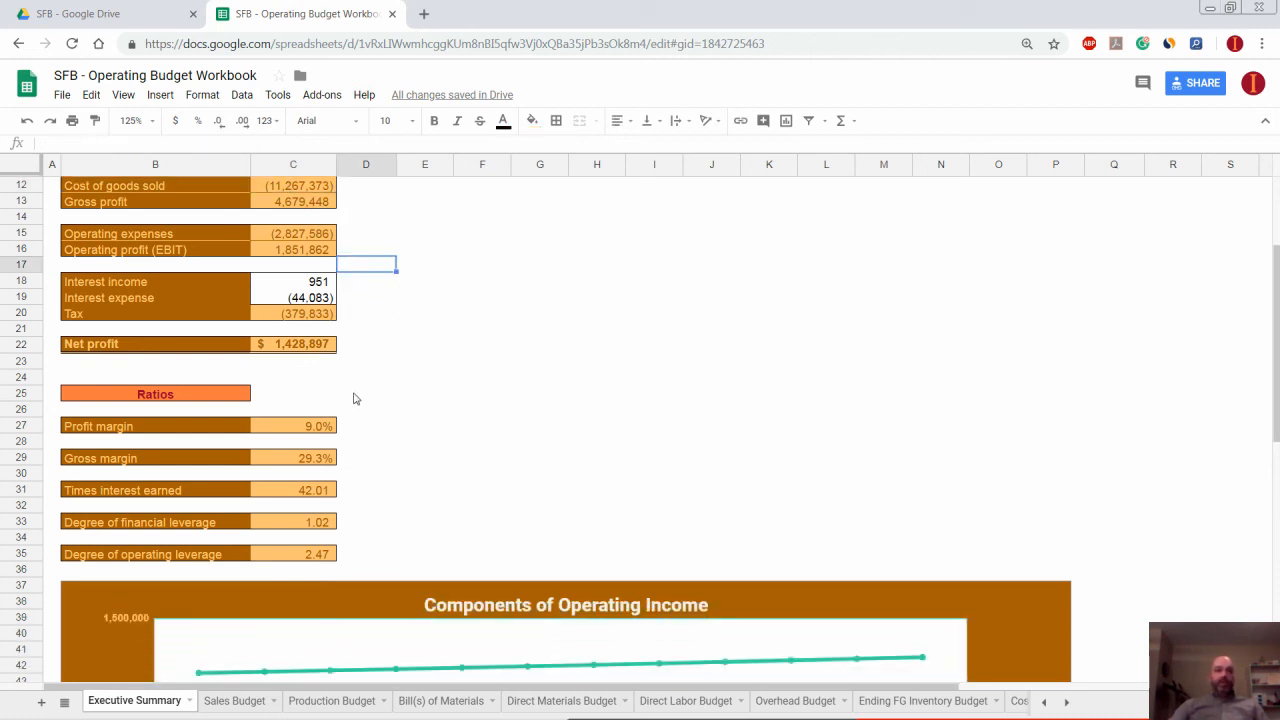
{"action": "left_click", "coordinate": [304, 483]}
{"action": "scroll", "coordinate": [398, 420], "scroll_direction": "up", "scroll_amount": 3}
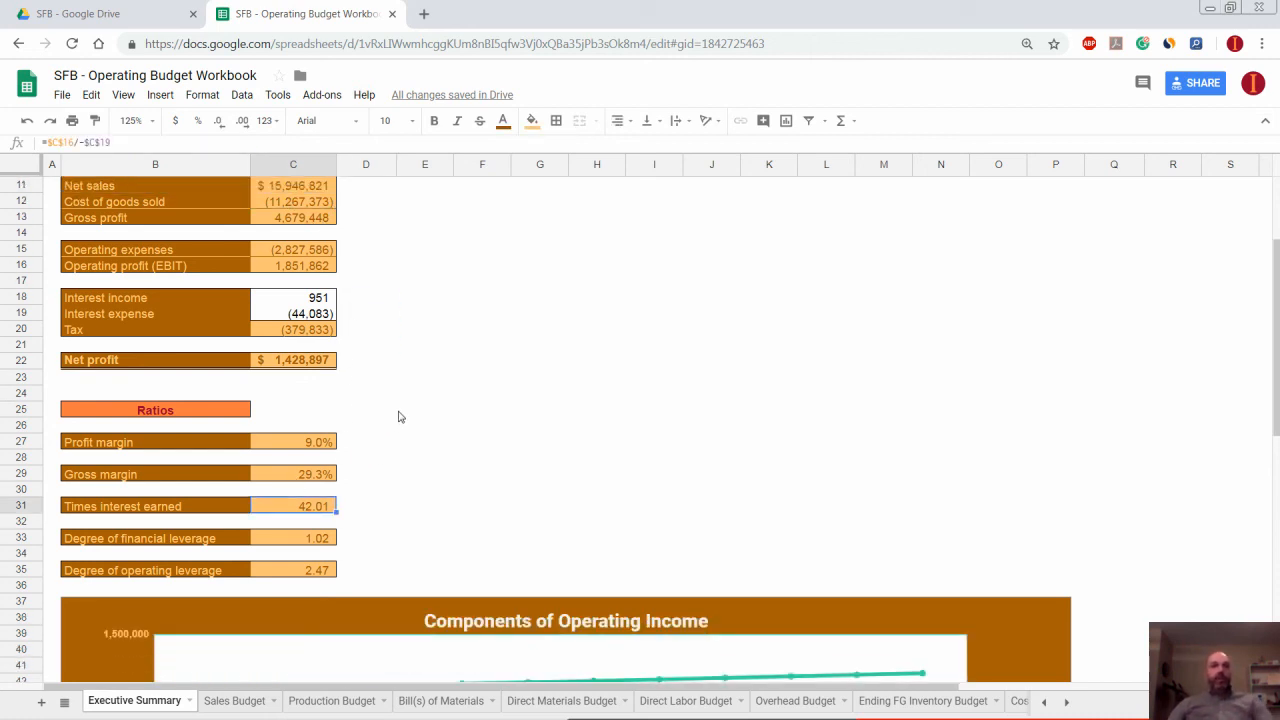
{"action": "key", "text": "F2"}
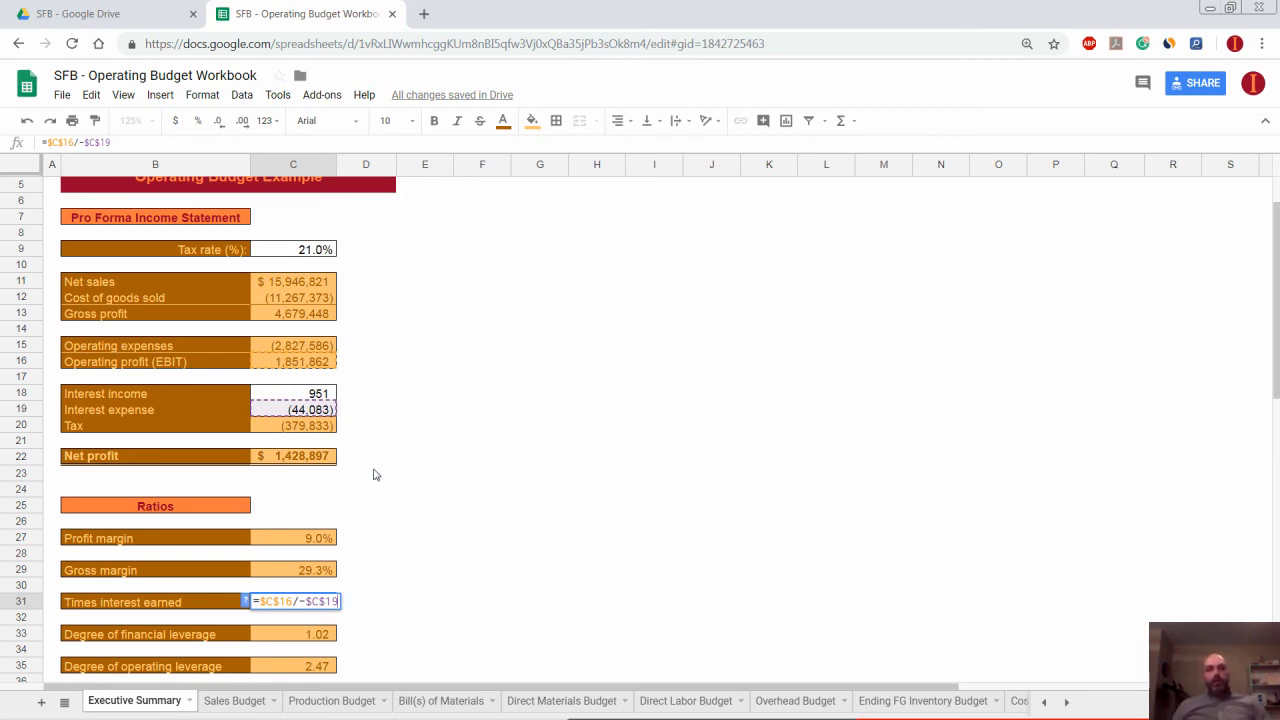
{"action": "key", "text": "Escape"}
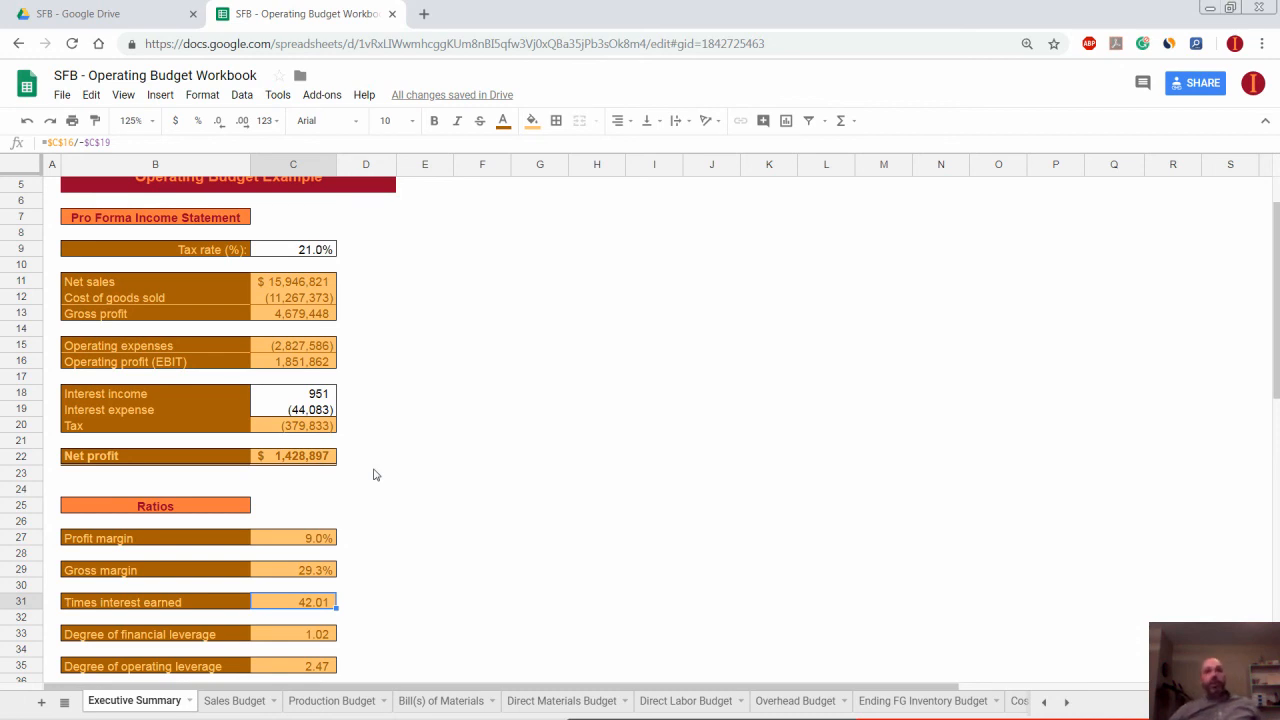
{"action": "left_click", "coordinate": [345, 419]}
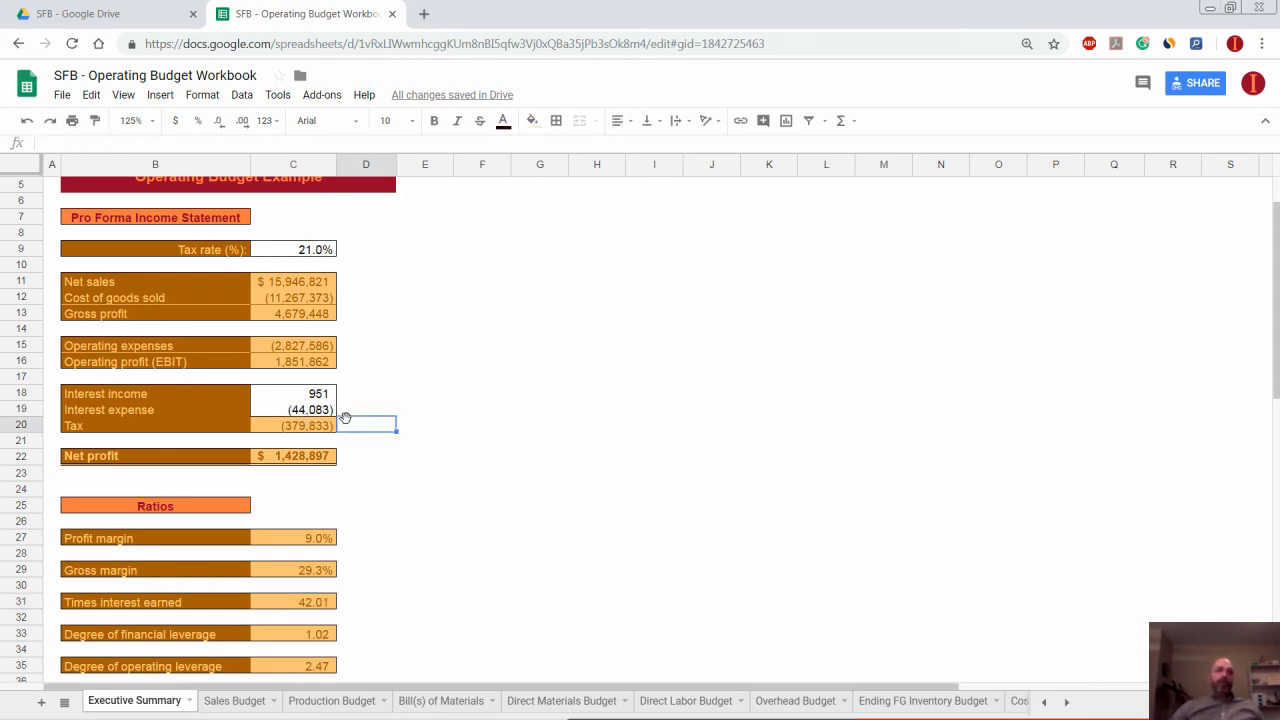
Step: Inspect the degree of financial leverage formula in the Ratios section
{"action": "left_click", "coordinate": [299, 640]}
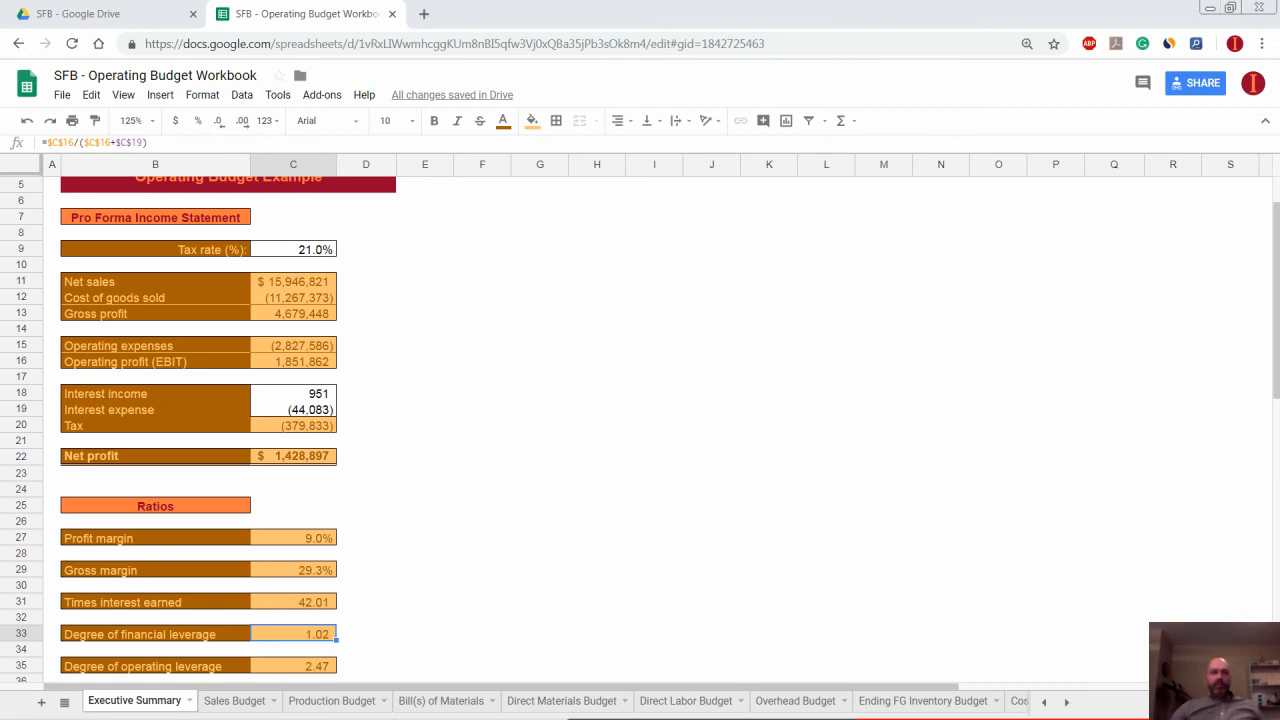
{"action": "left_click", "coordinate": [370, 587]}
{"action": "scroll", "coordinate": [390, 575], "scroll_direction": "down", "scroll_amount": 2}
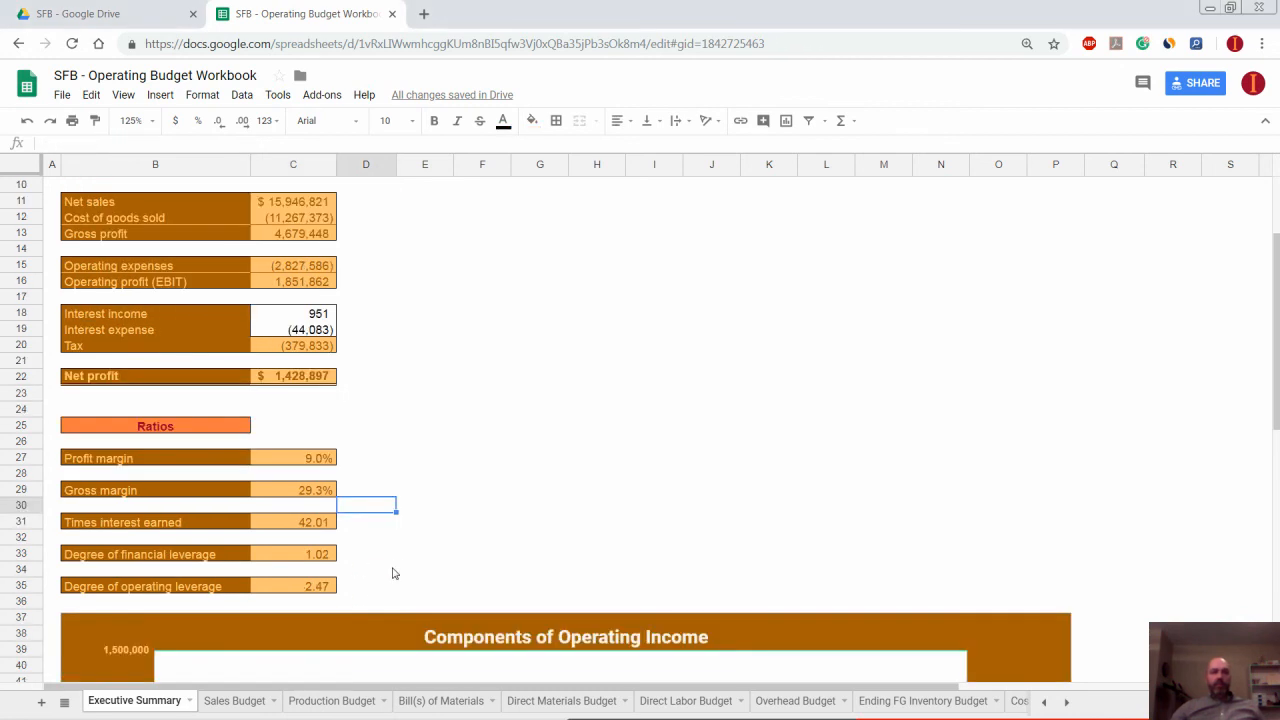
{"action": "scroll", "coordinate": [400, 560], "scroll_direction": "down", "scroll_amount": 1}
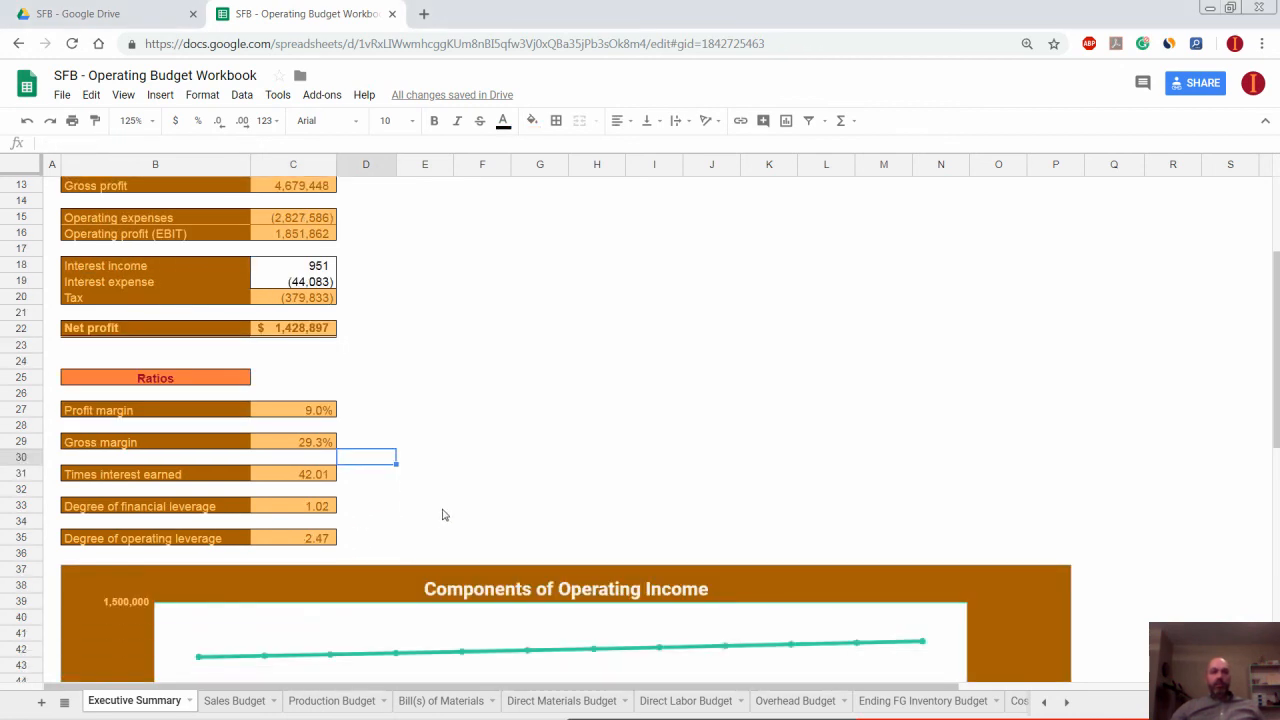
Step: Inspect the degree of operating leverage formula and its references to the materials, labor, overhead and SG&A budgets
{"action": "left_click", "coordinate": [367, 522]}
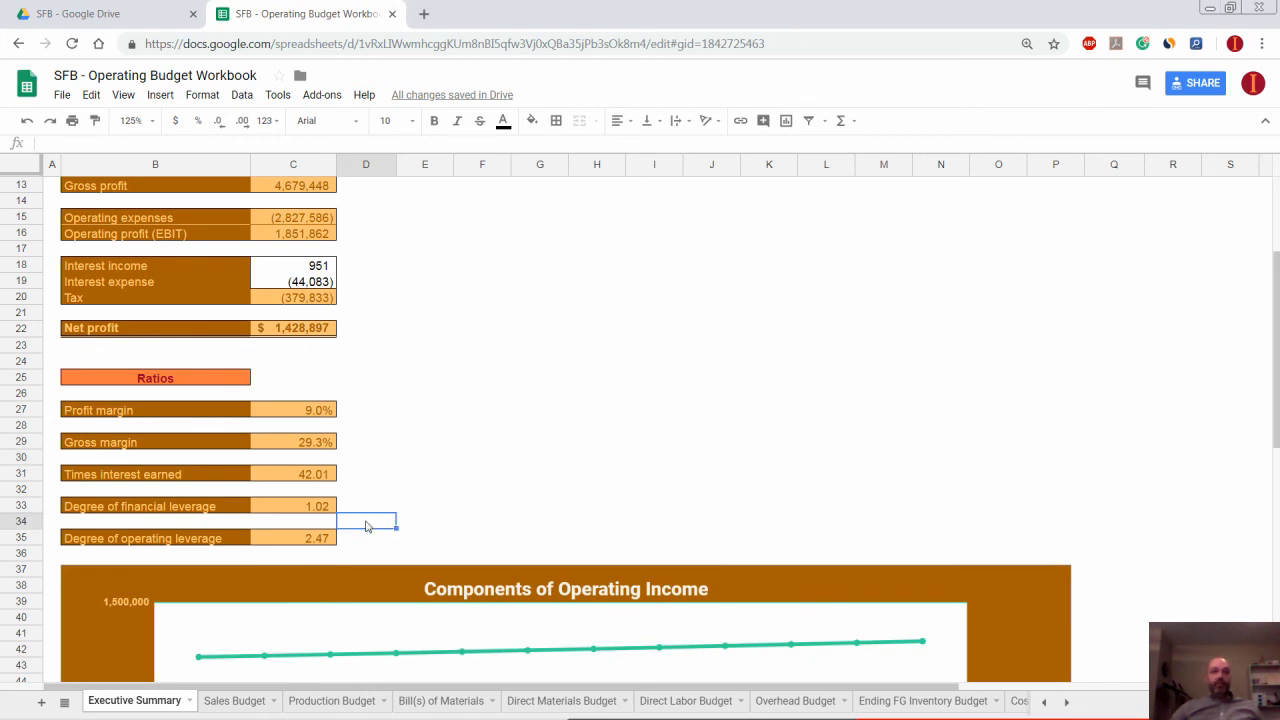
{"action": "scroll", "coordinate": [366, 525], "scroll_direction": "up", "scroll_amount": 1}
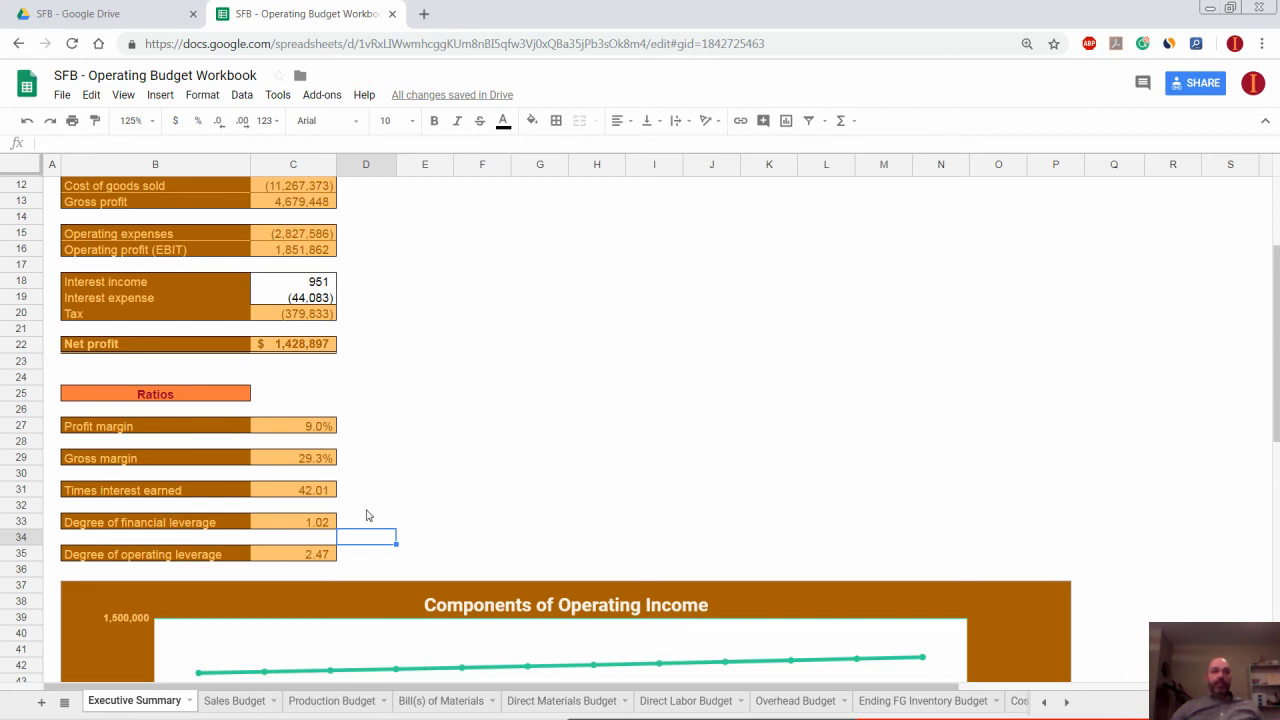
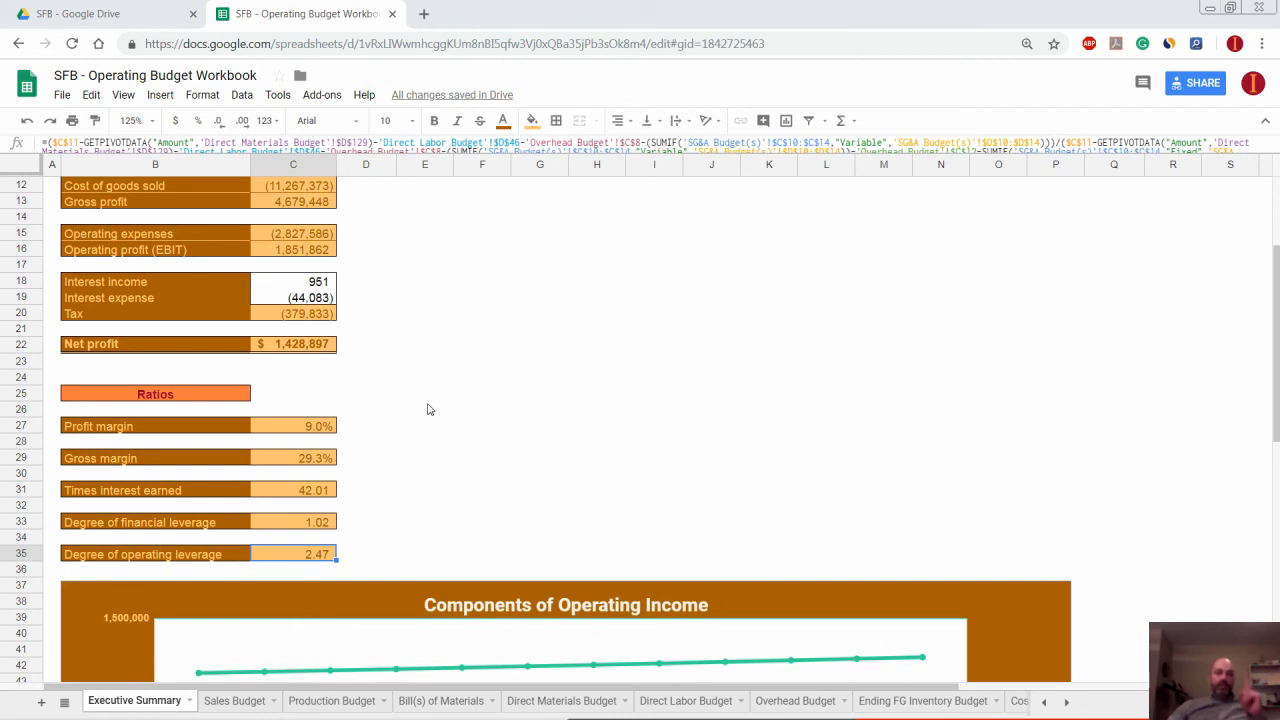
{"action": "scroll", "coordinate": [400, 368], "scroll_direction": "up", "scroll_amount": 1}
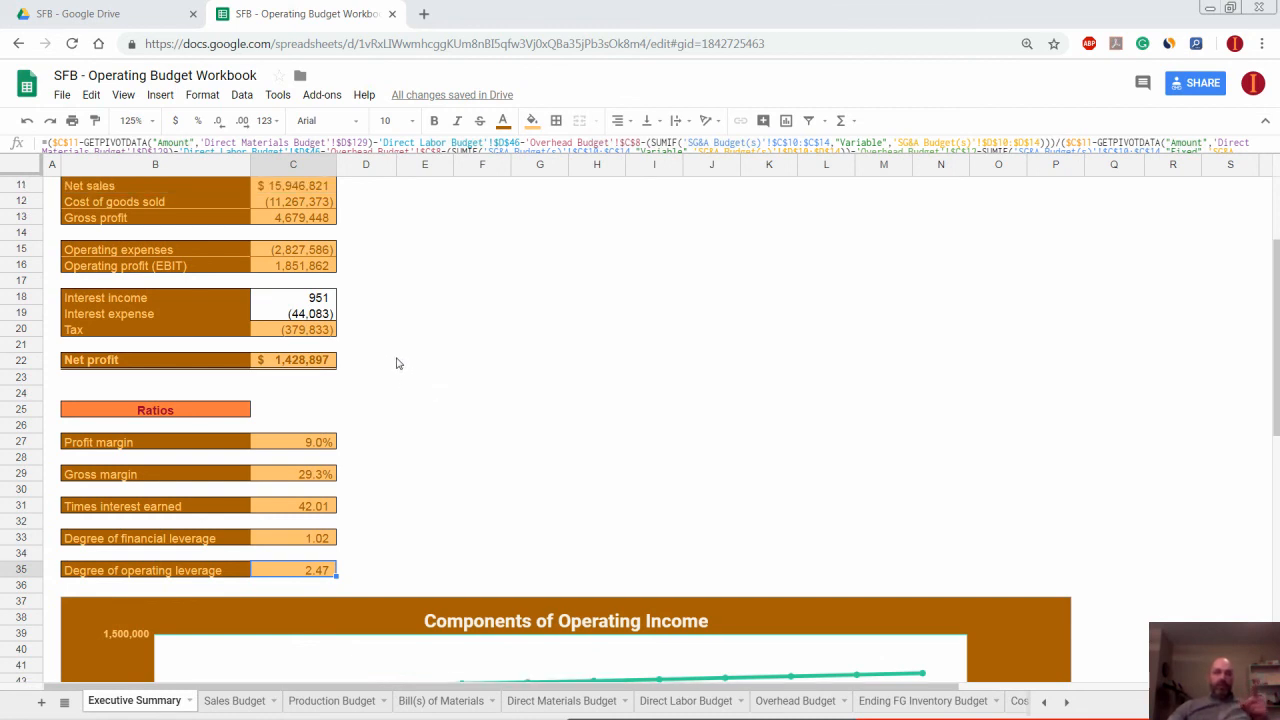
{"action": "scroll", "coordinate": [330, 266], "scroll_direction": "up", "scroll_amount": 1}
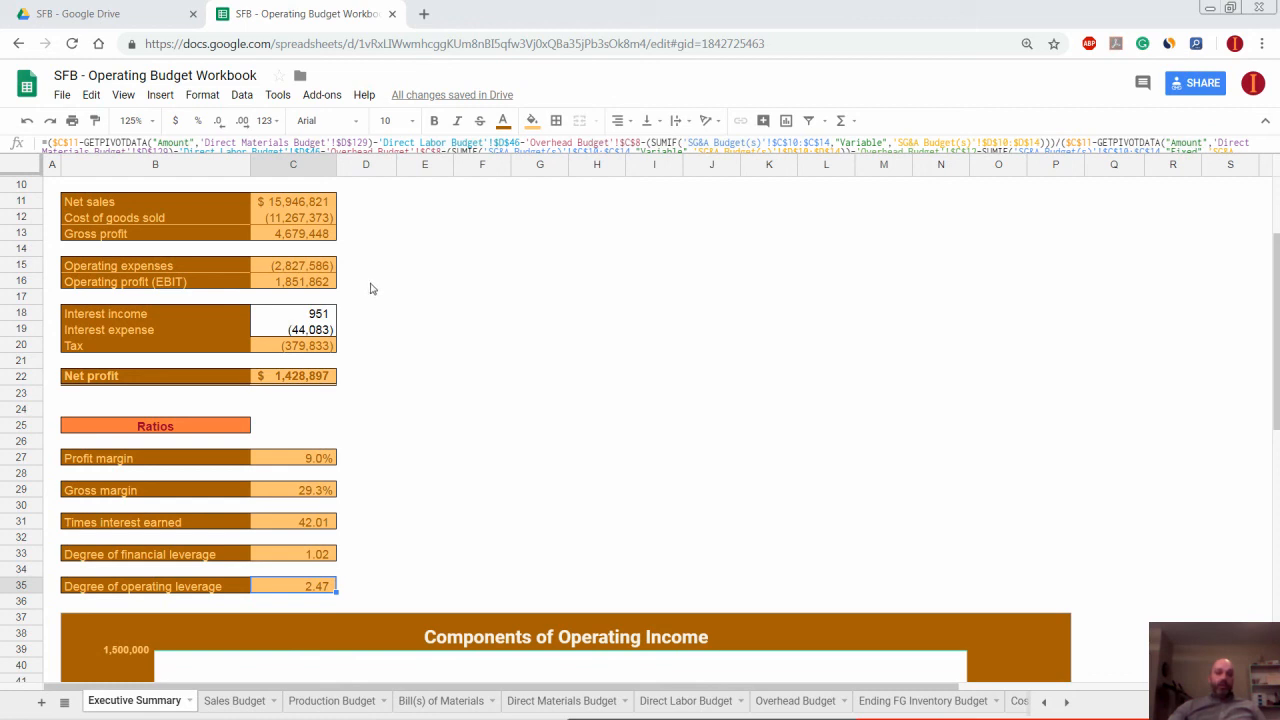
Step: Compare the degree of operating leverage with the income statement's net sales, operating profit (EBIT) and net profit lines
{"action": "left_click", "coordinate": [356, 208]}
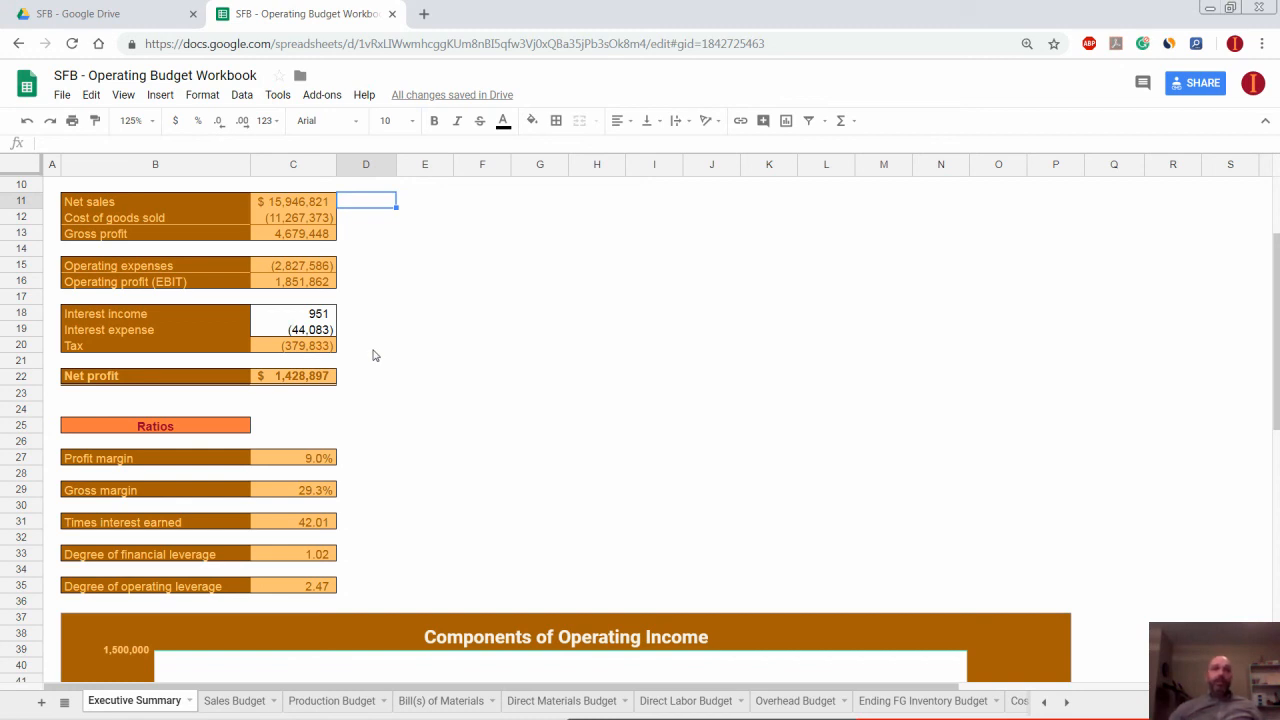
{"action": "left_click", "coordinate": [305, 284]}
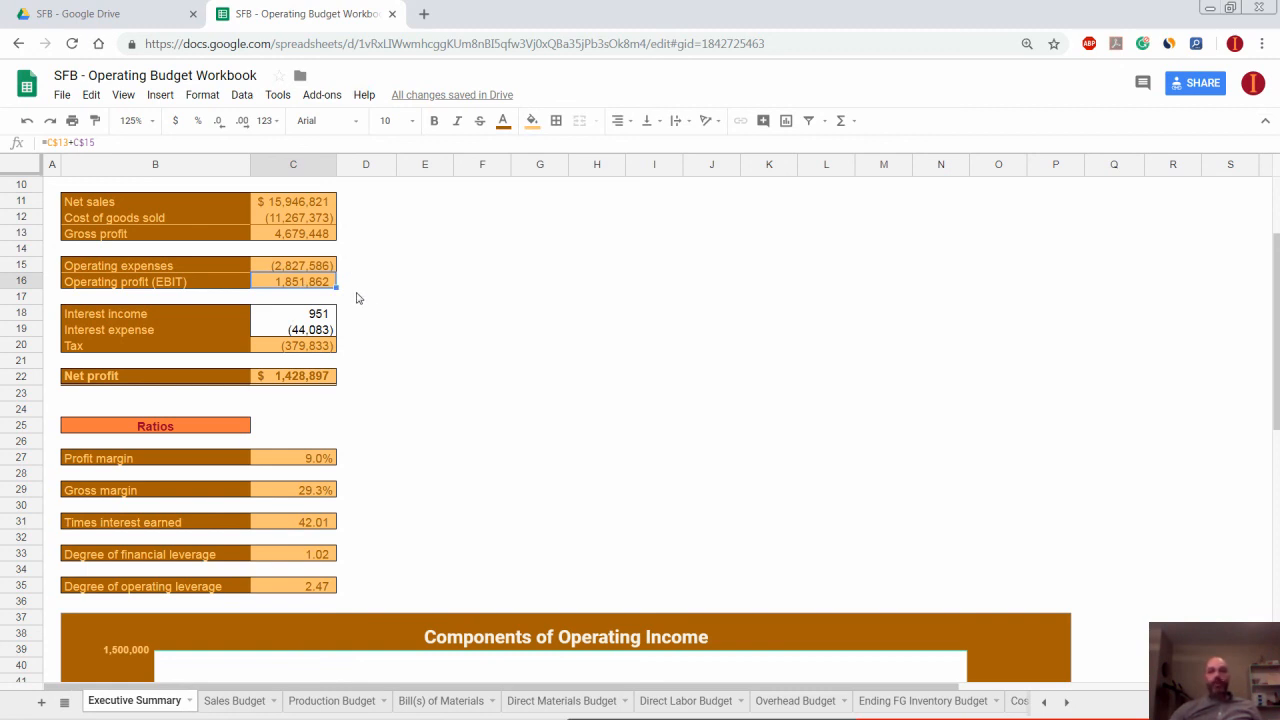
{"action": "left_click", "coordinate": [308, 379]}
{"action": "left_click", "coordinate": [305, 282]}
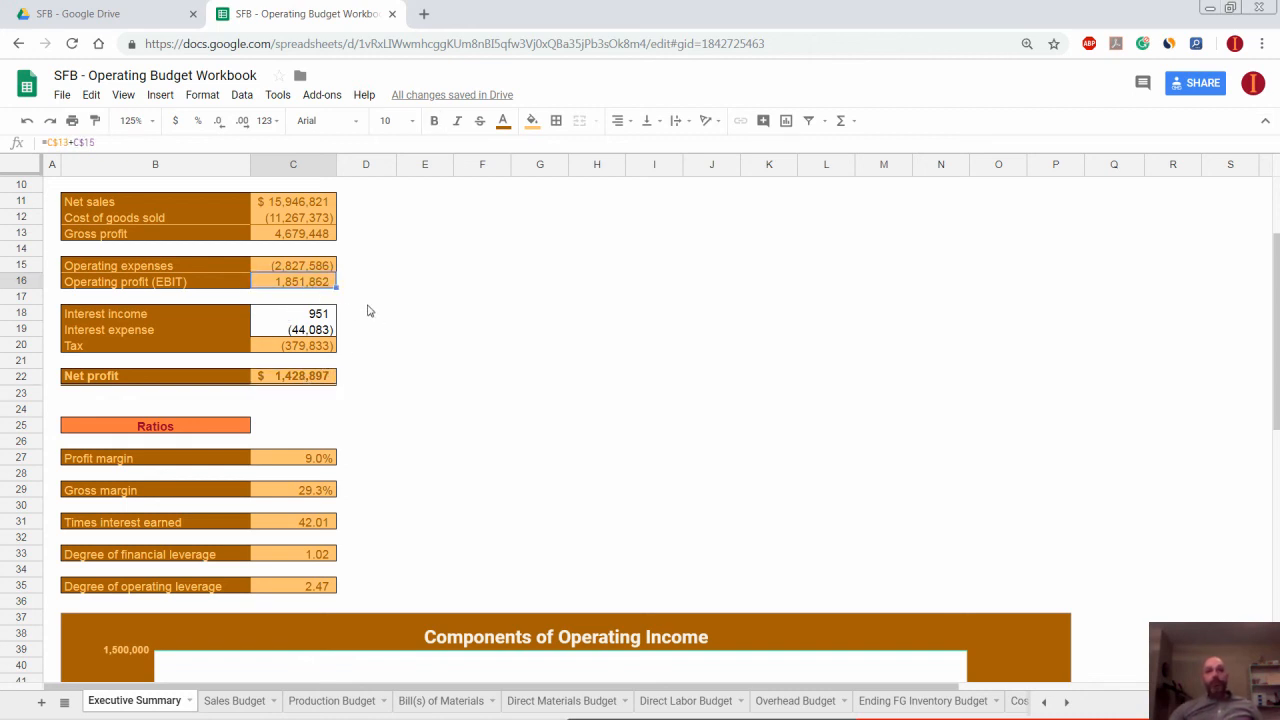
{"action": "left_click", "coordinate": [356, 254]}
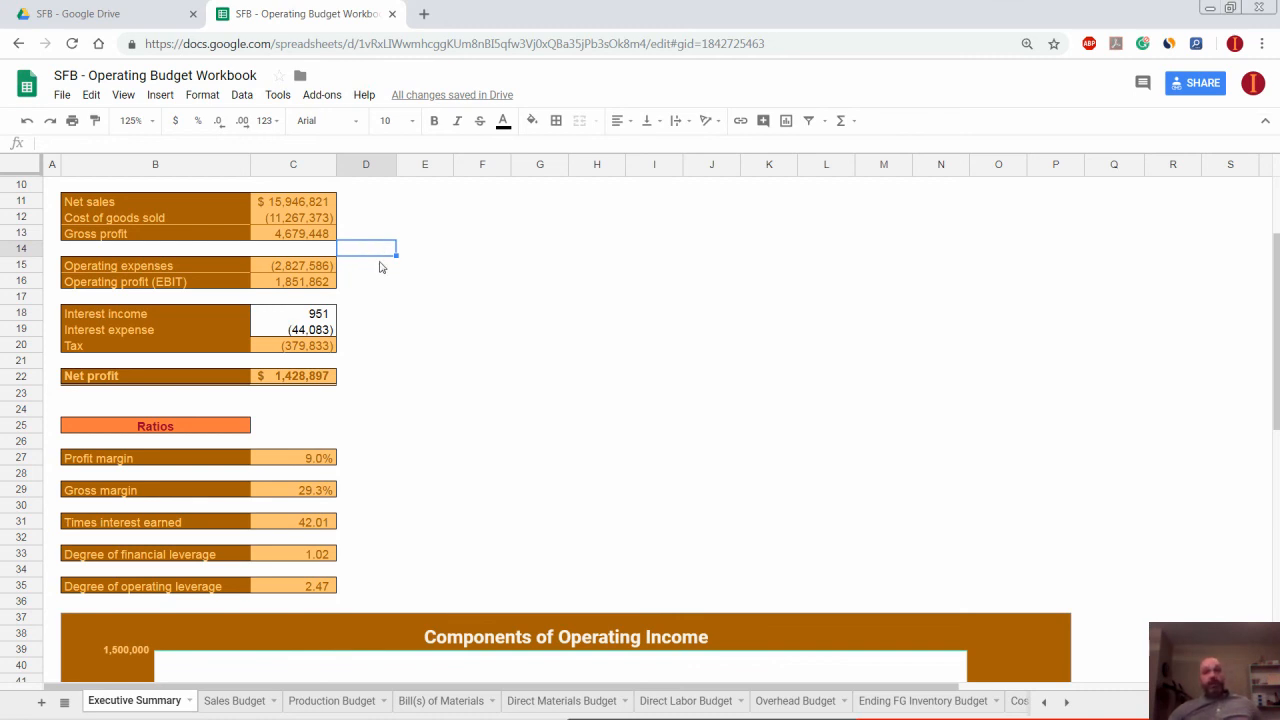
{"action": "left_click", "coordinate": [365, 188]}
{"action": "left_click", "coordinate": [295, 587]}
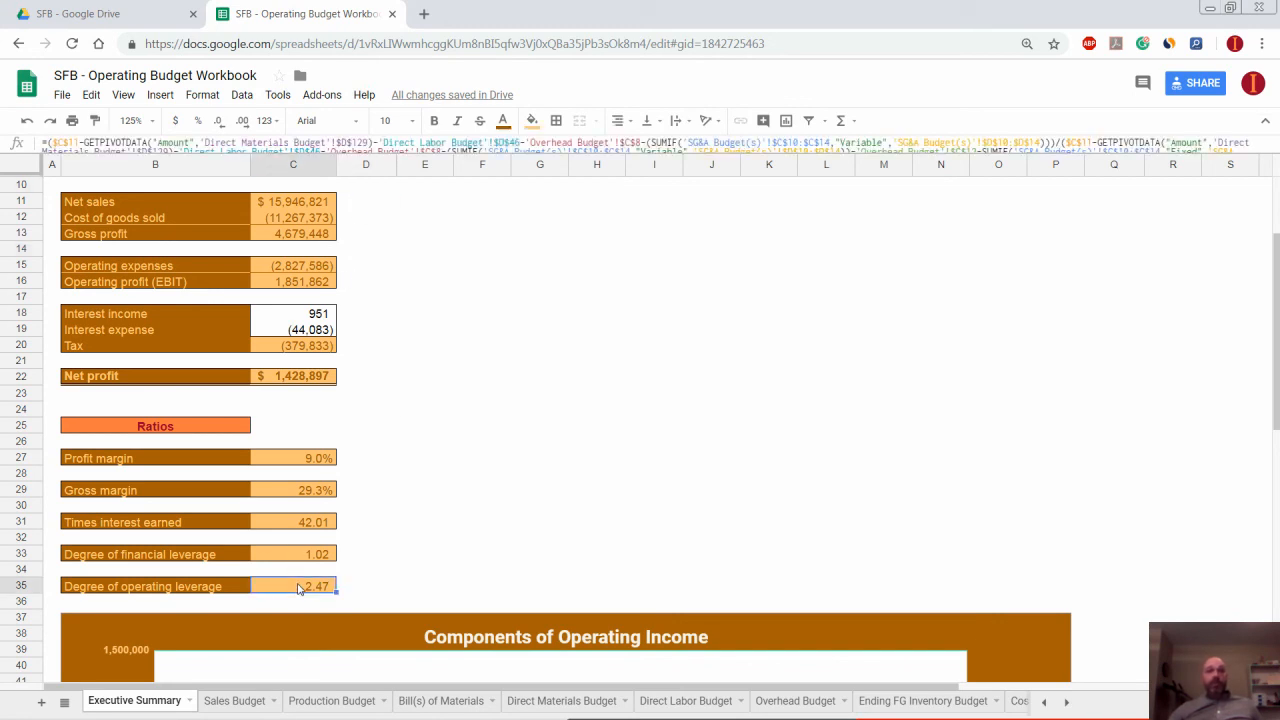
{"action": "left_click", "coordinate": [365, 186]}
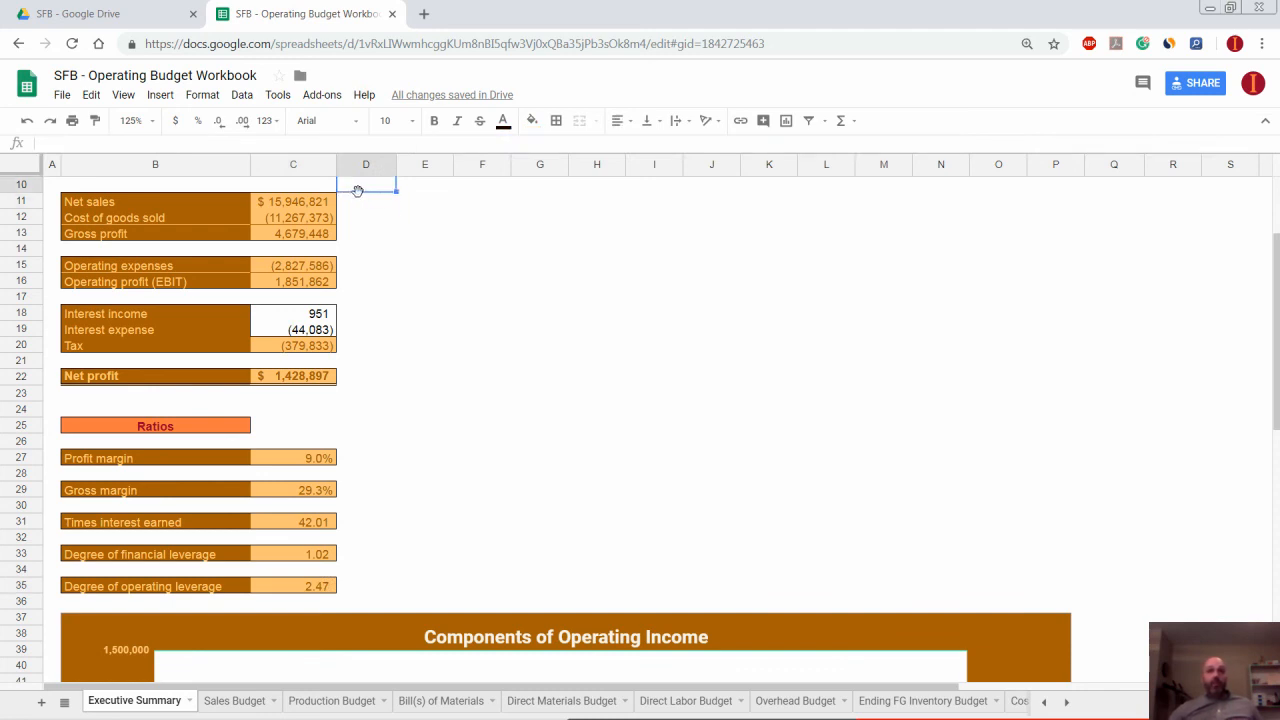
{"action": "left_click", "coordinate": [300, 283]}
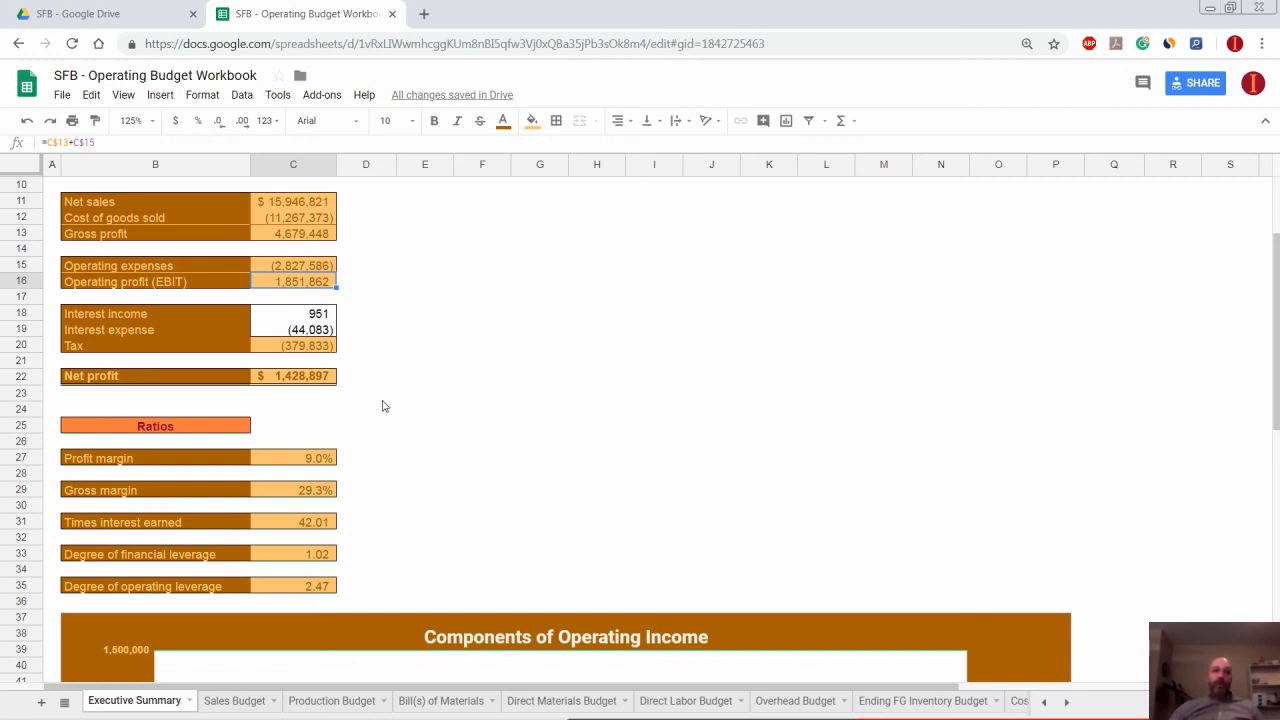
Step: Examine the Components of Operating Income chart, including its monthly sales line, stacked SGA, OH, DL and DM columns, and legend
{"action": "scroll", "coordinate": [368, 395], "scroll_direction": "down", "scroll_amount": 2}
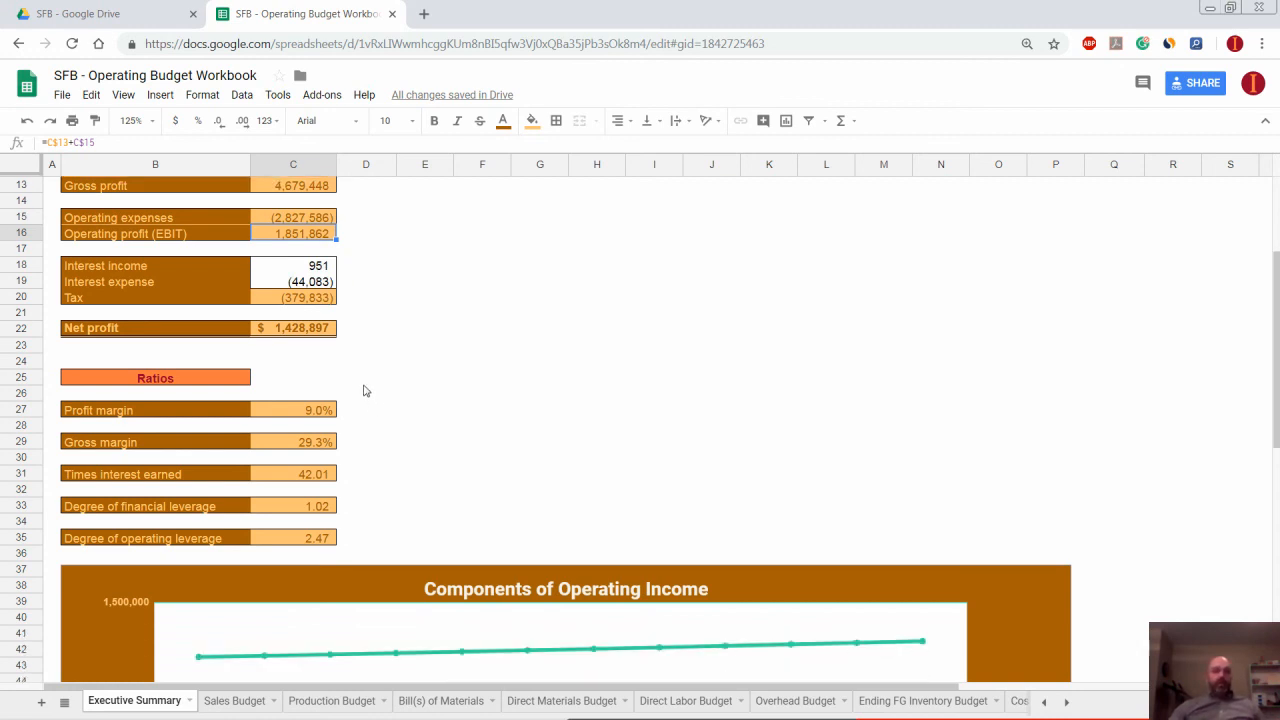
{"action": "scroll", "coordinate": [372, 389], "scroll_direction": "down", "scroll_amount": 1}
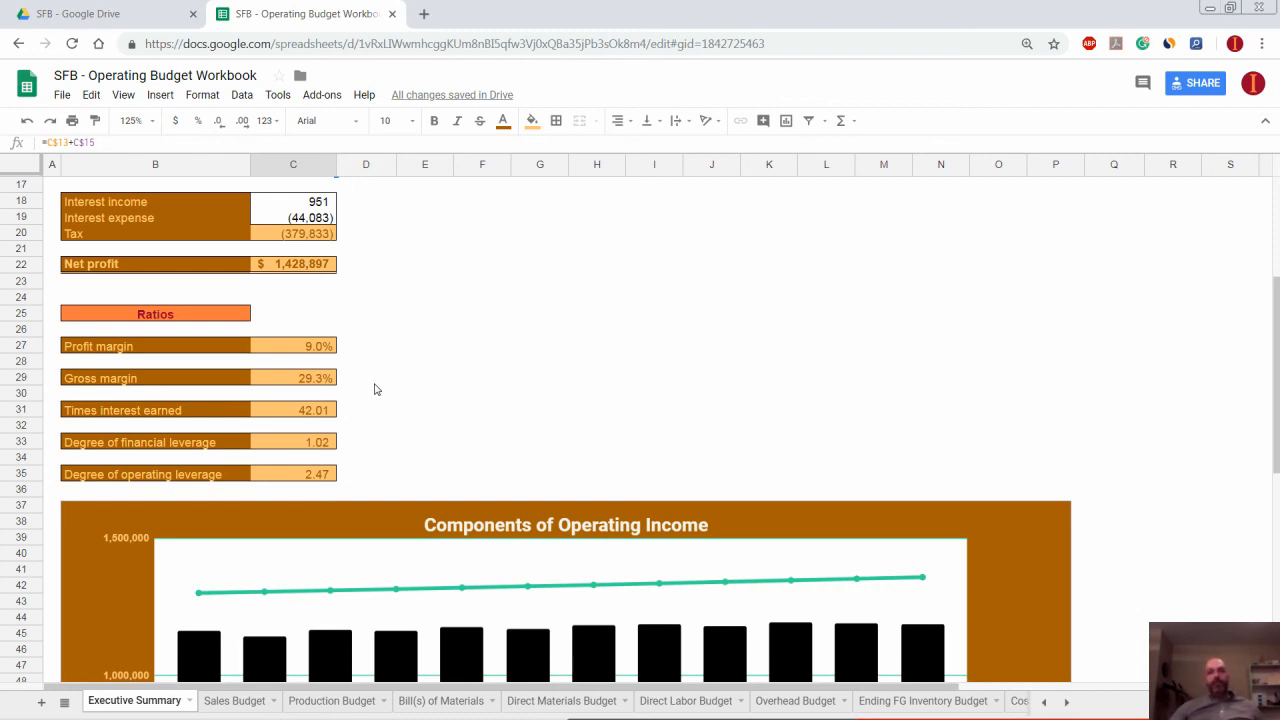
{"action": "scroll", "coordinate": [376, 389], "scroll_direction": "down", "scroll_amount": 4}
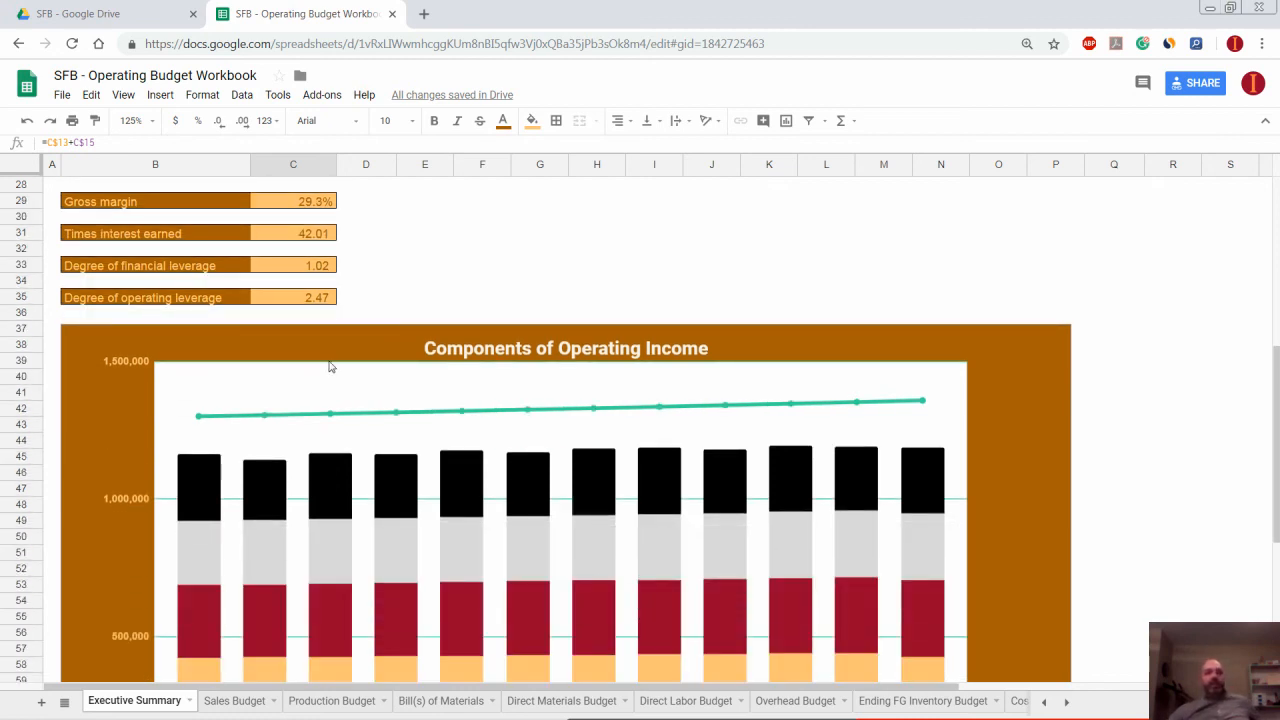
{"action": "scroll", "coordinate": [443, 408], "scroll_direction": "down", "scroll_amount": 1}
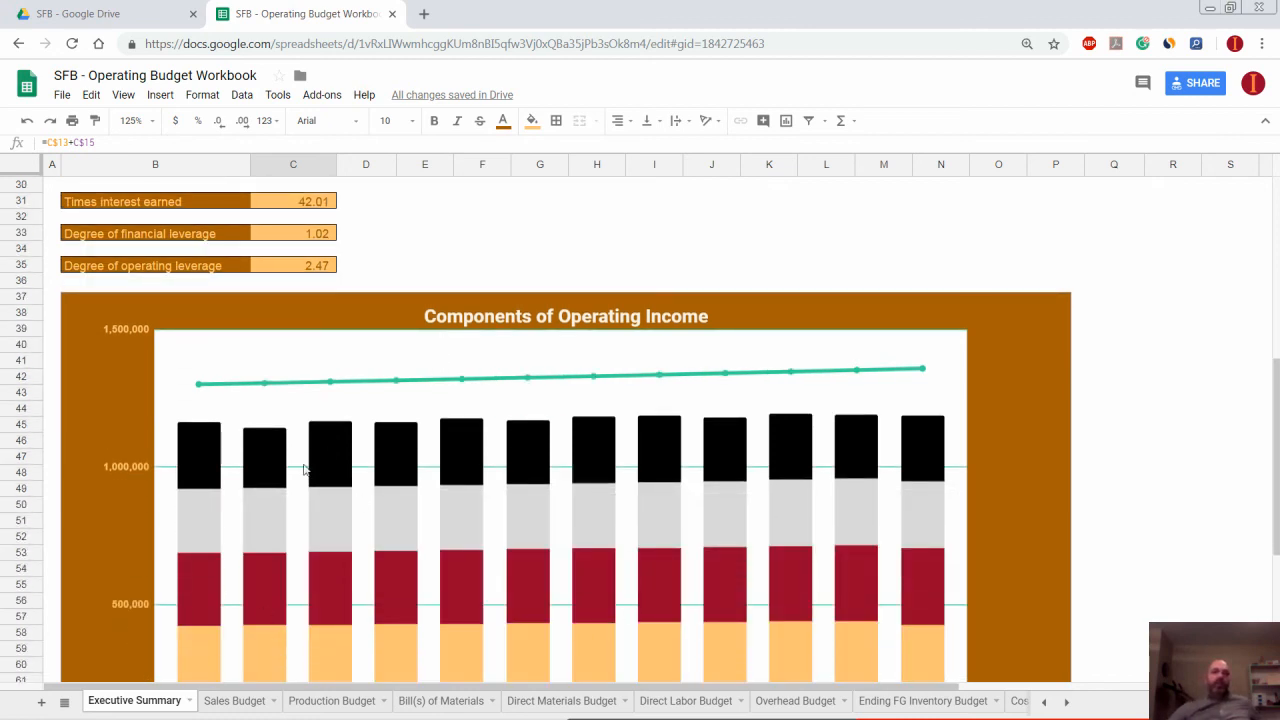
{"action": "scroll", "coordinate": [324, 395], "scroll_direction": "down", "scroll_amount": 2}
{"action": "scroll", "coordinate": [323, 360], "scroll_direction": "down", "scroll_amount": 3}
{"action": "scroll", "coordinate": [293, 416], "scroll_direction": "down", "scroll_amount": 1}
{"action": "scroll", "coordinate": [443, 570], "scroll_direction": "up", "scroll_amount": 2}
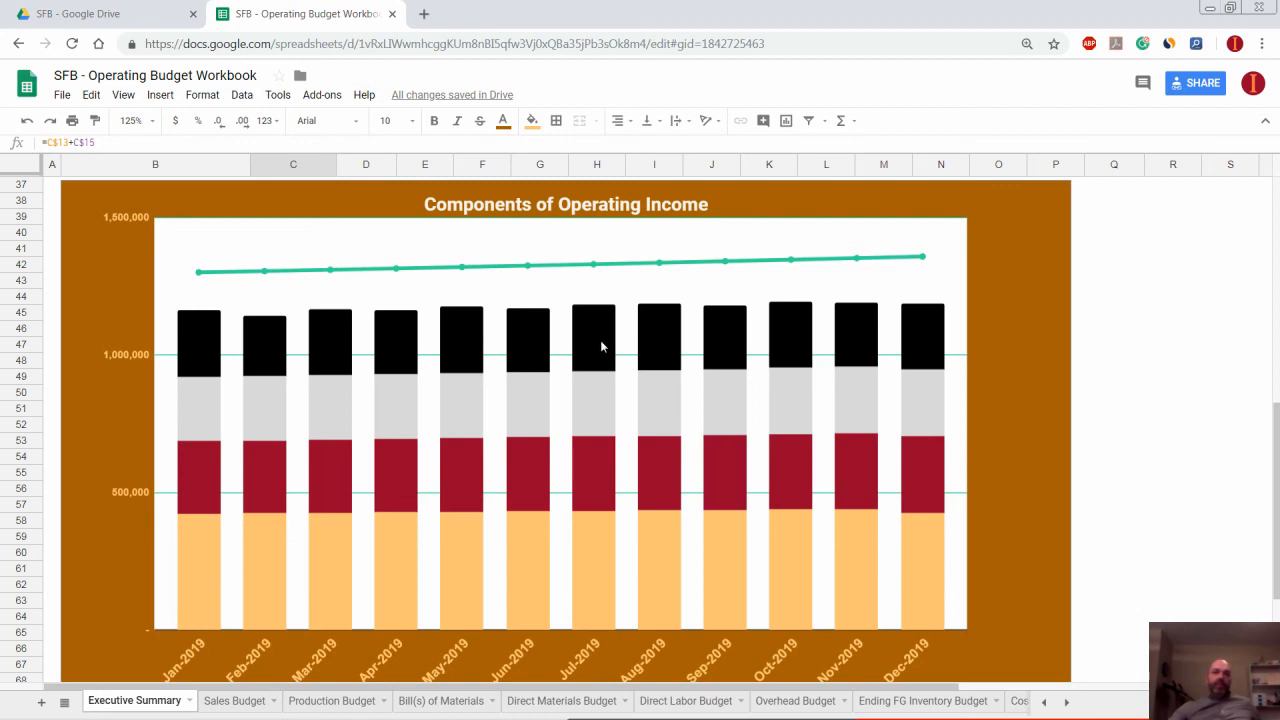
{"action": "scroll", "coordinate": [600, 340], "scroll_direction": "down", "scroll_amount": 2}
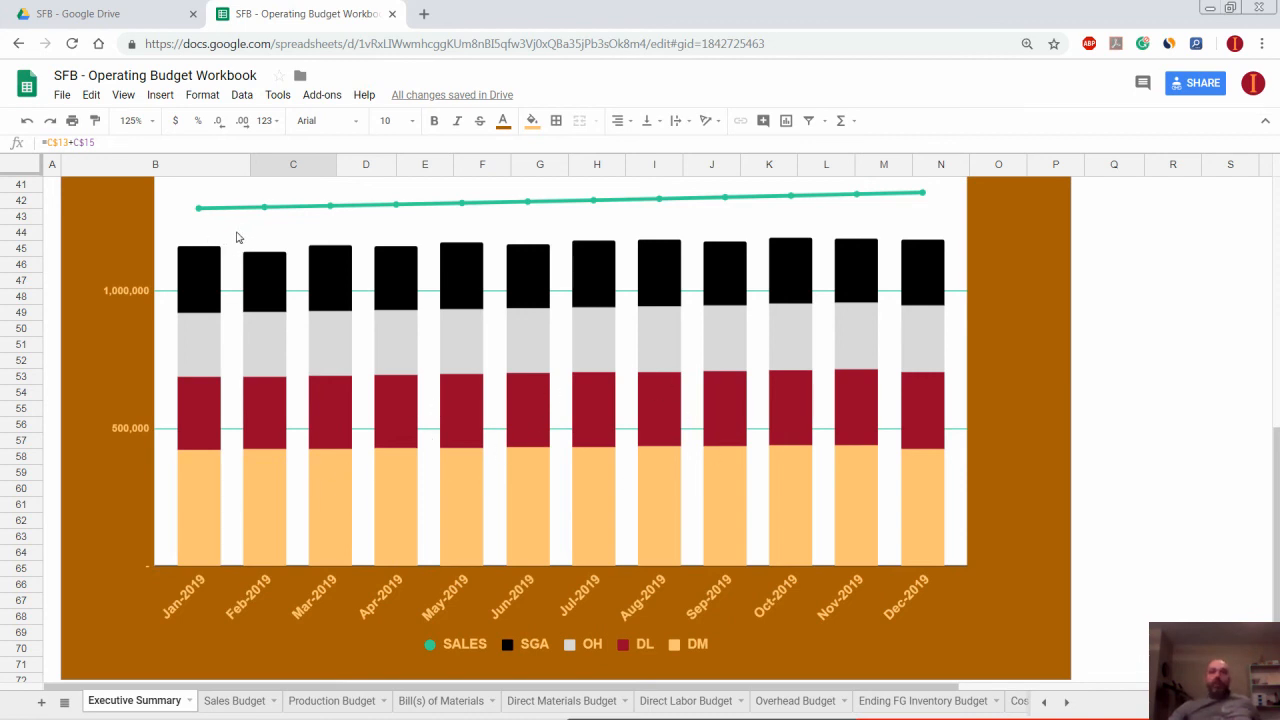
{"action": "scroll", "coordinate": [395, 318], "scroll_direction": "up", "scroll_amount": 1}
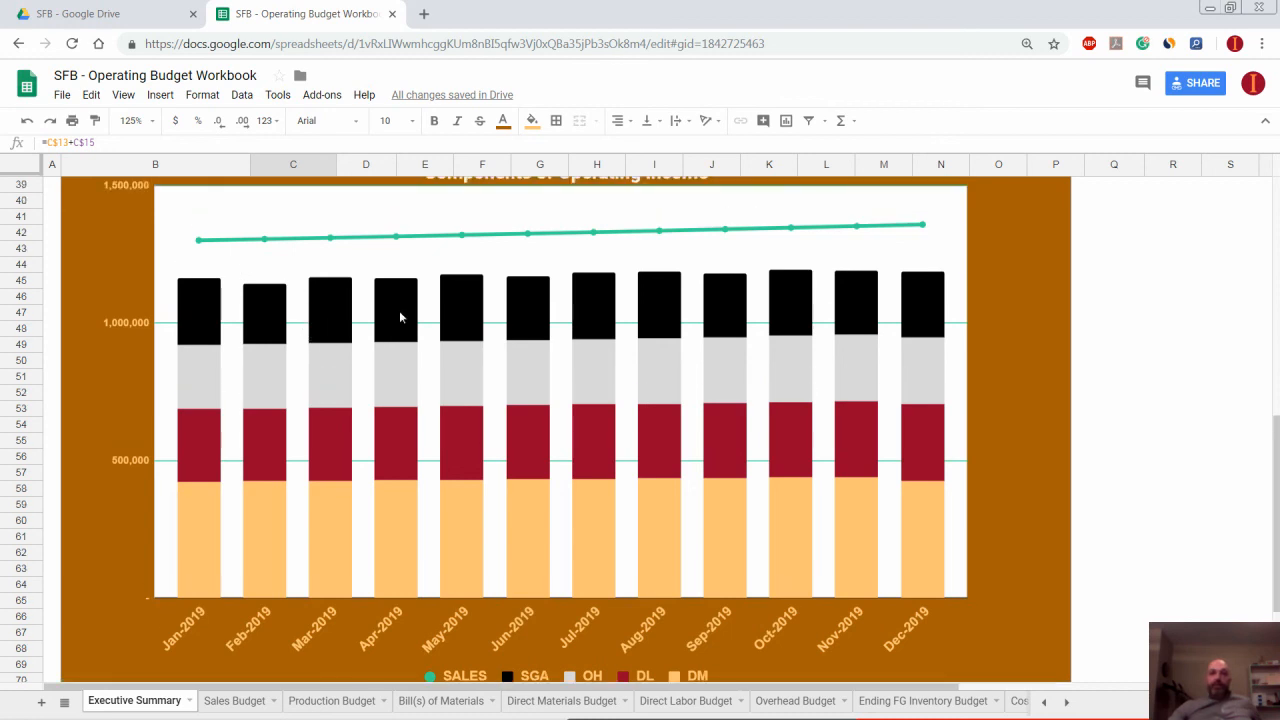
{"action": "scroll", "coordinate": [396, 330], "scroll_direction": "down", "scroll_amount": 1}
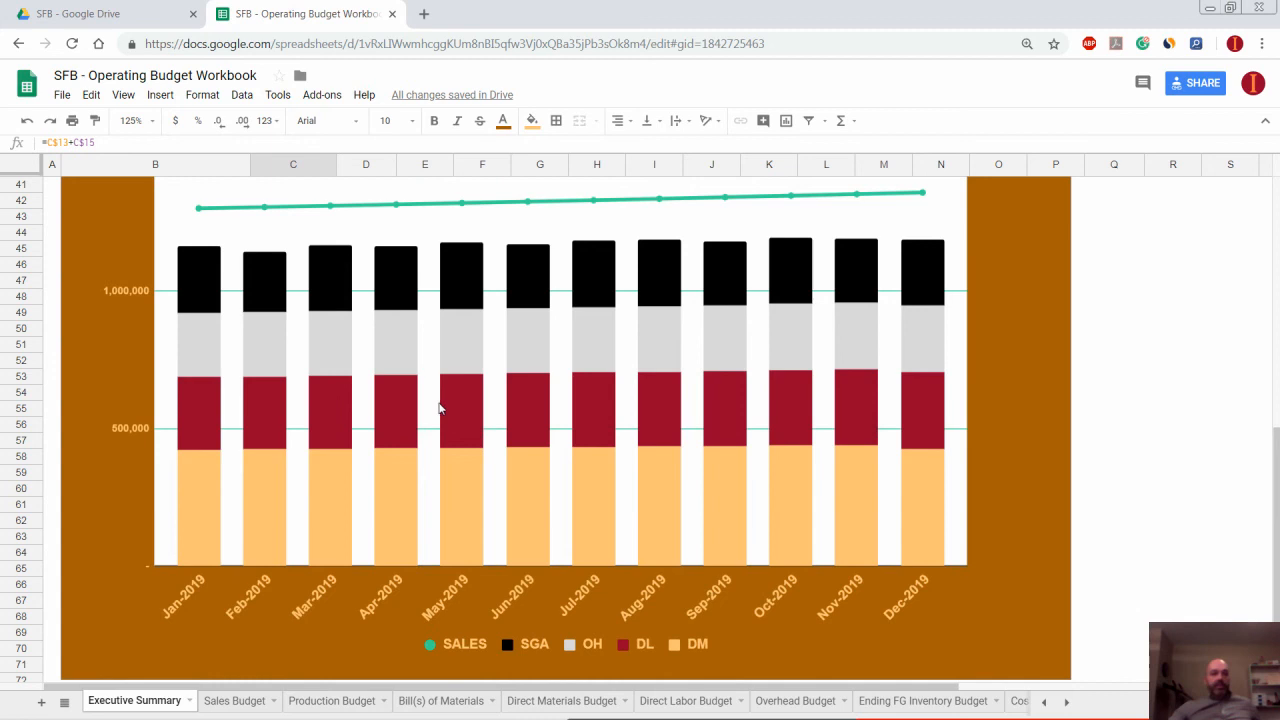
Step: Return to the start of the Executive Summary and review the pro forma income statement together with the ratios
{"action": "scroll", "coordinate": [441, 405], "scroll_direction": "up", "scroll_amount": 15}
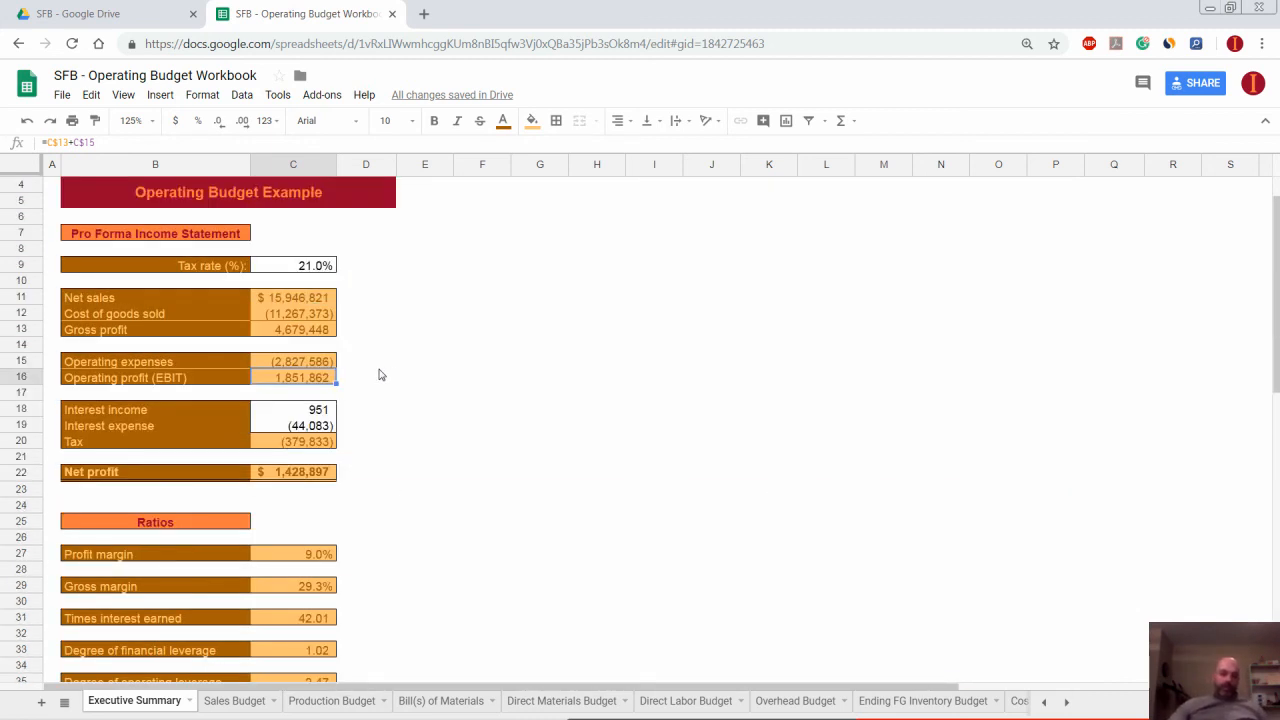
{"action": "scroll", "coordinate": [379, 375], "scroll_direction": "up", "scroll_amount": 1}
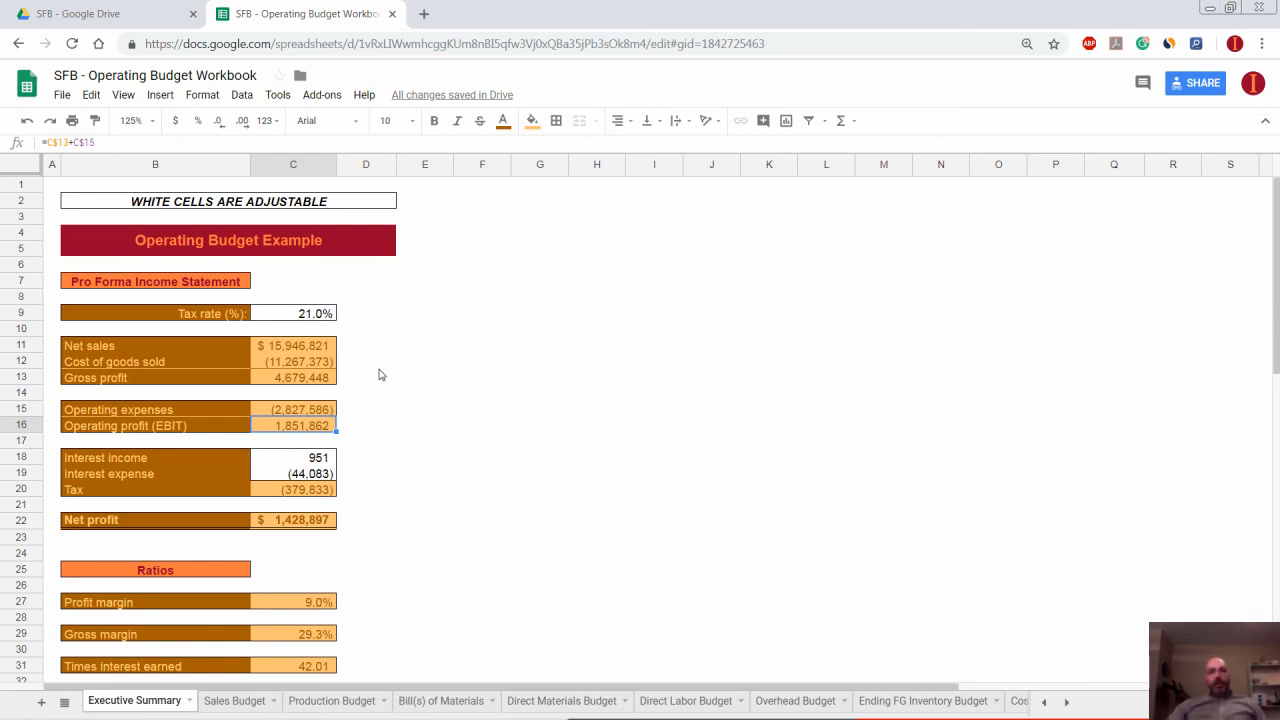
{"action": "scroll", "coordinate": [379, 375], "scroll_direction": "down", "scroll_amount": 2}
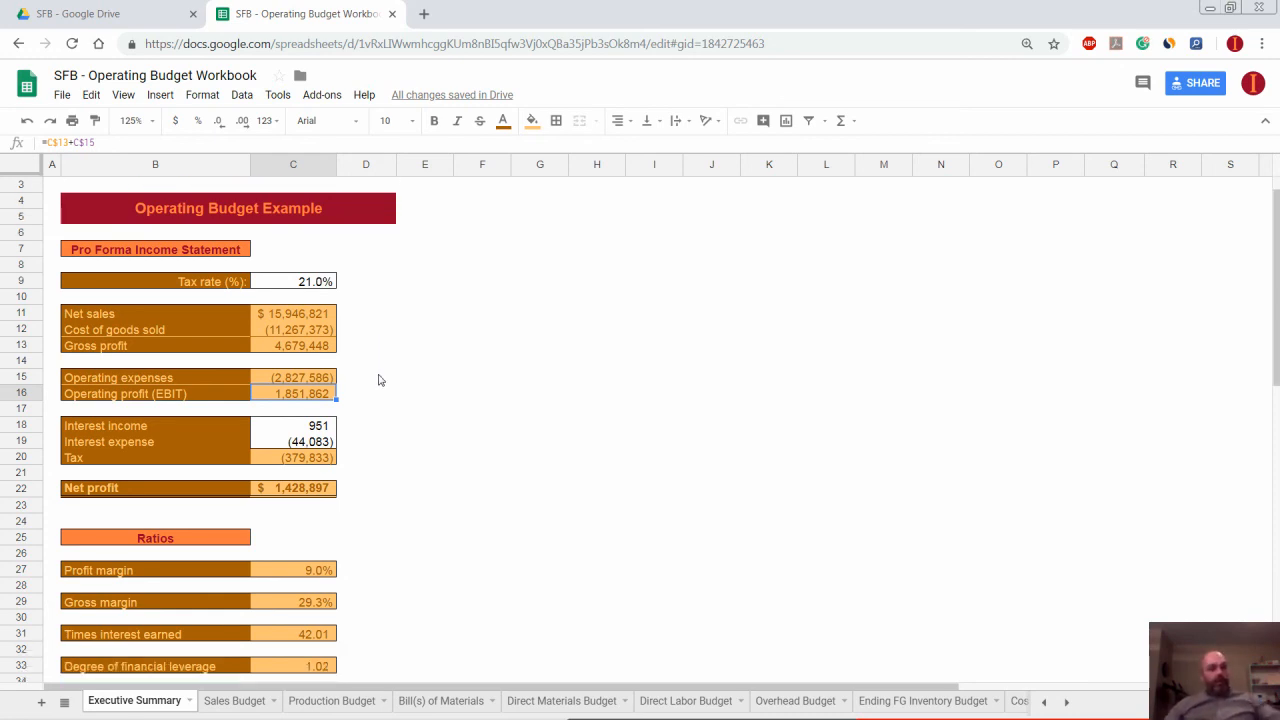